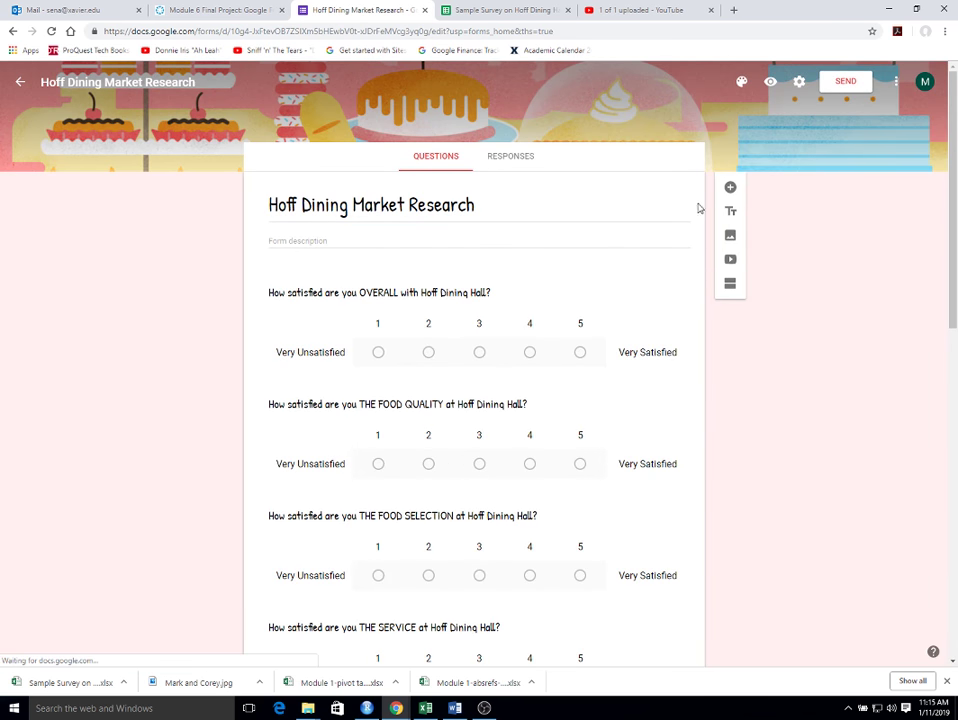
- Return to the Sample Survey on Hoff Dining Hall form and generate a shortened URL for sharing it by link
click(13, 31)
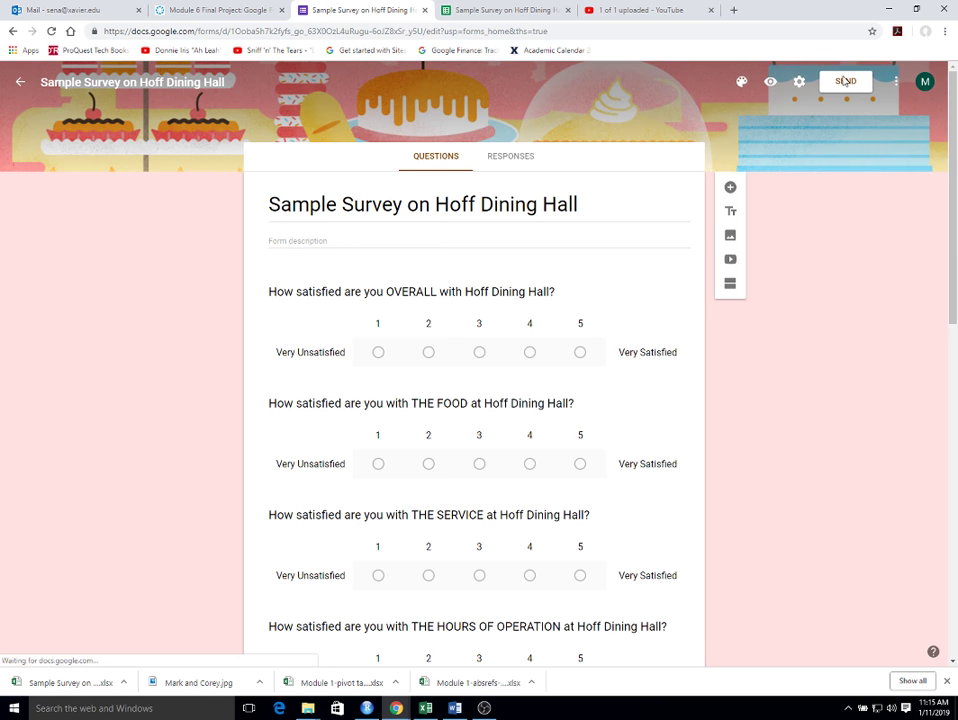
click(845, 82)
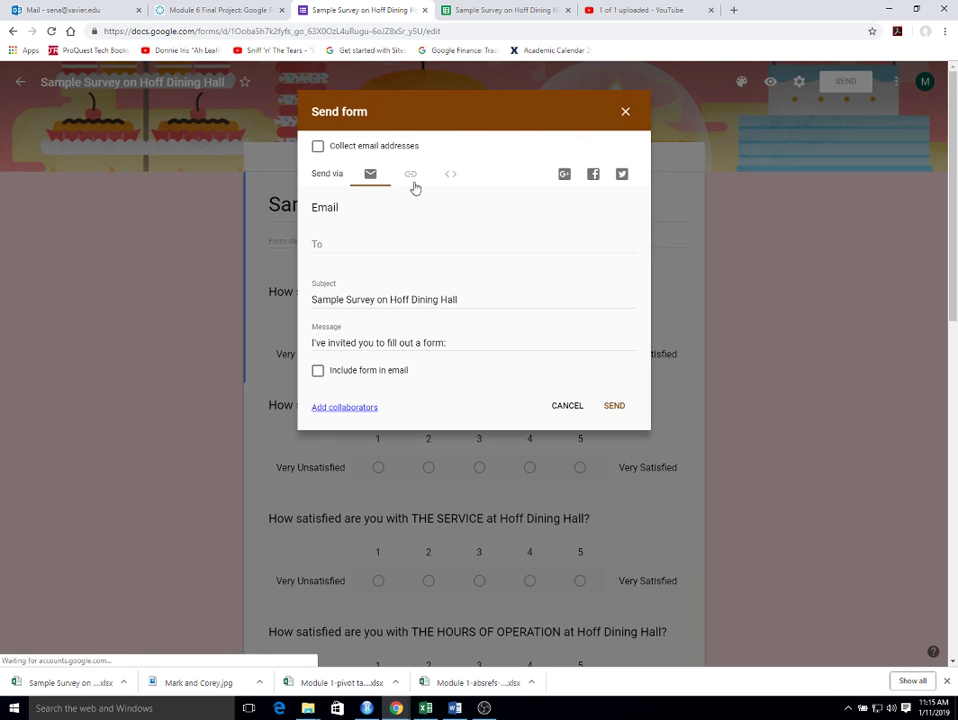
click(411, 178)
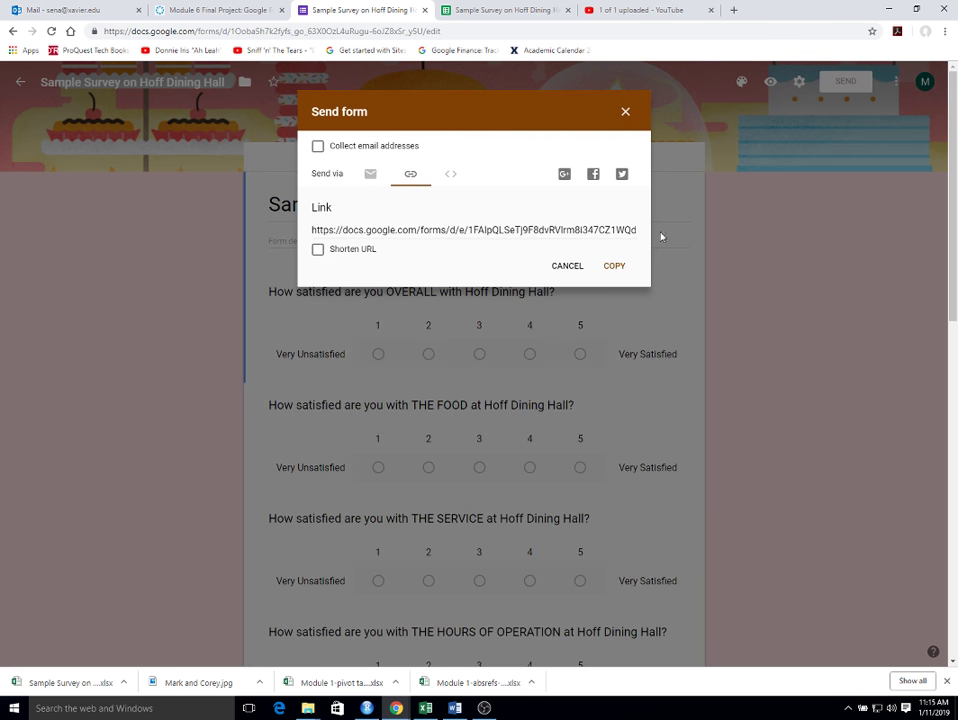
click(318, 249)
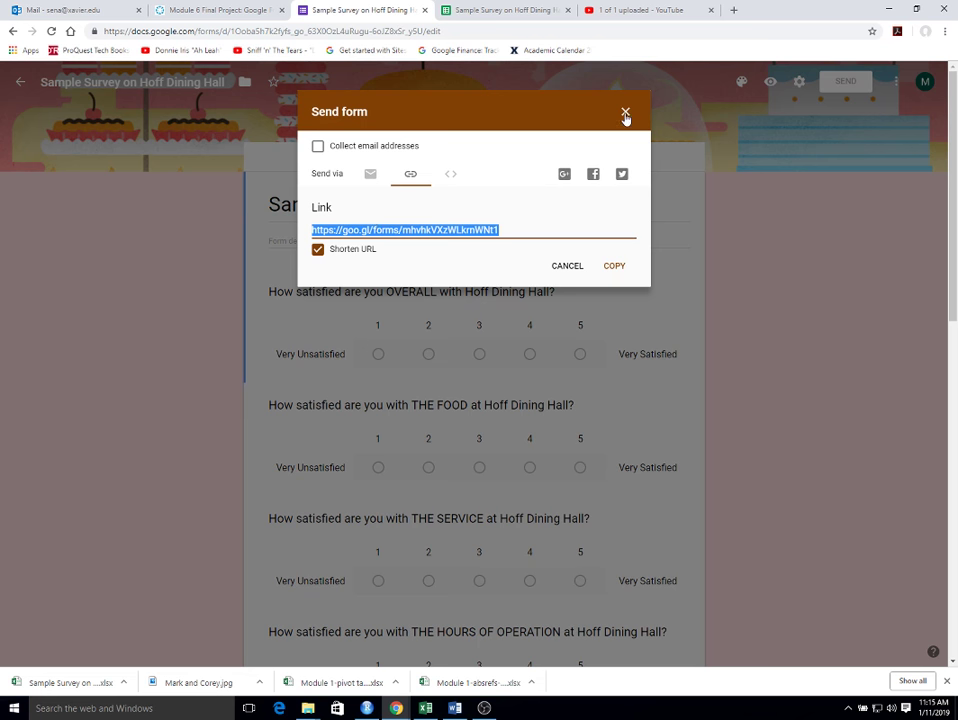
click(625, 113)
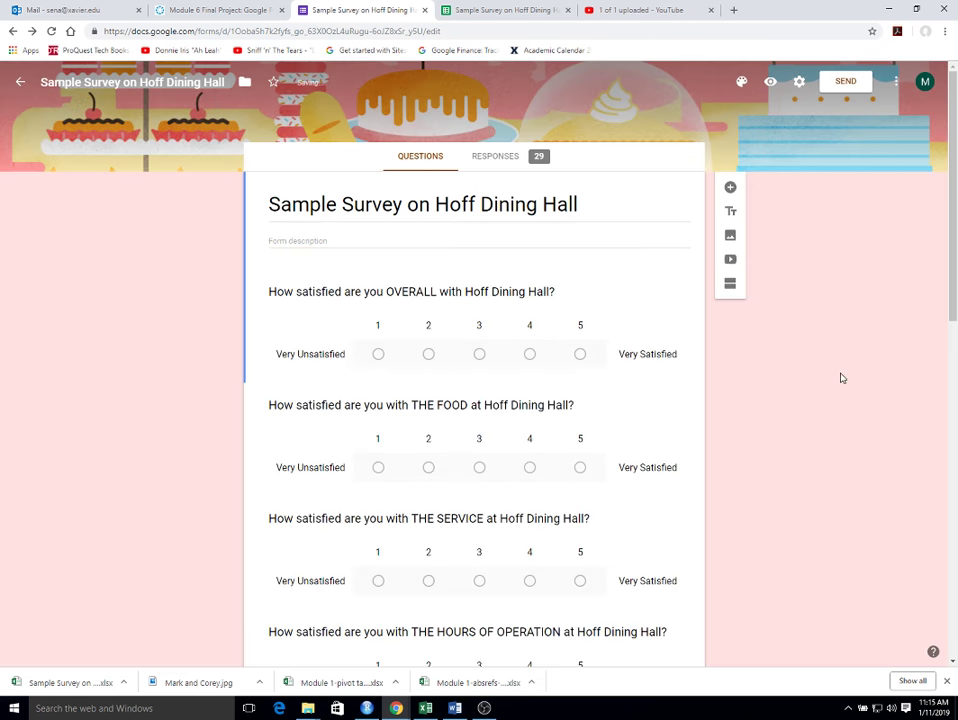
- Review the survey's response summary charts, from the satisfaction ratings through year in school, housing and descriptive comments
click(539, 160)
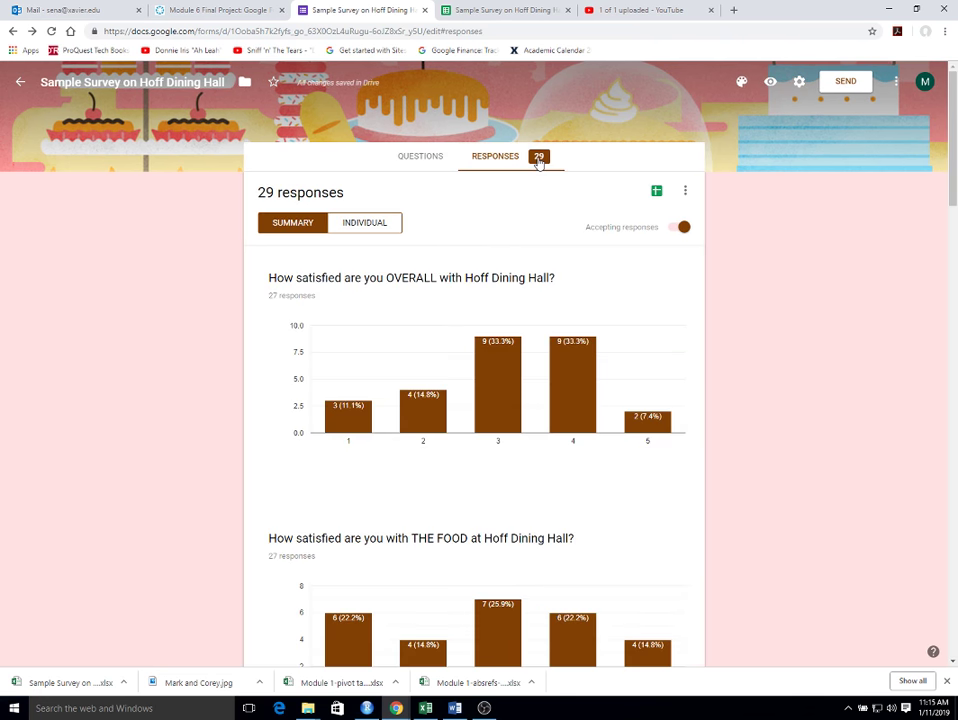
scroll(659, 338, down, 3)
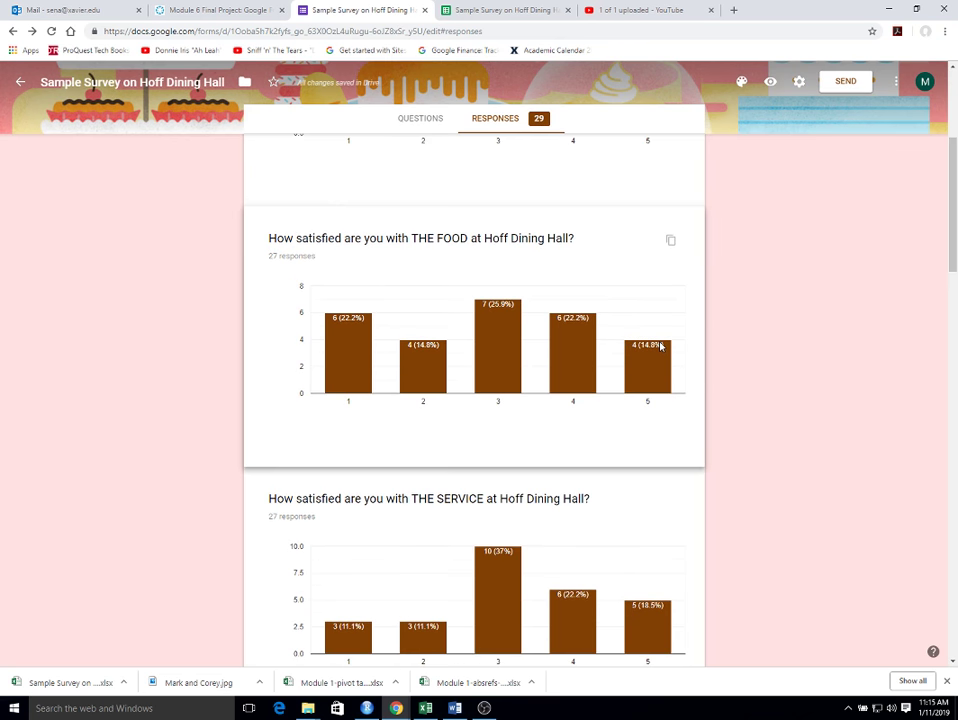
scroll(660, 346, down, 15)
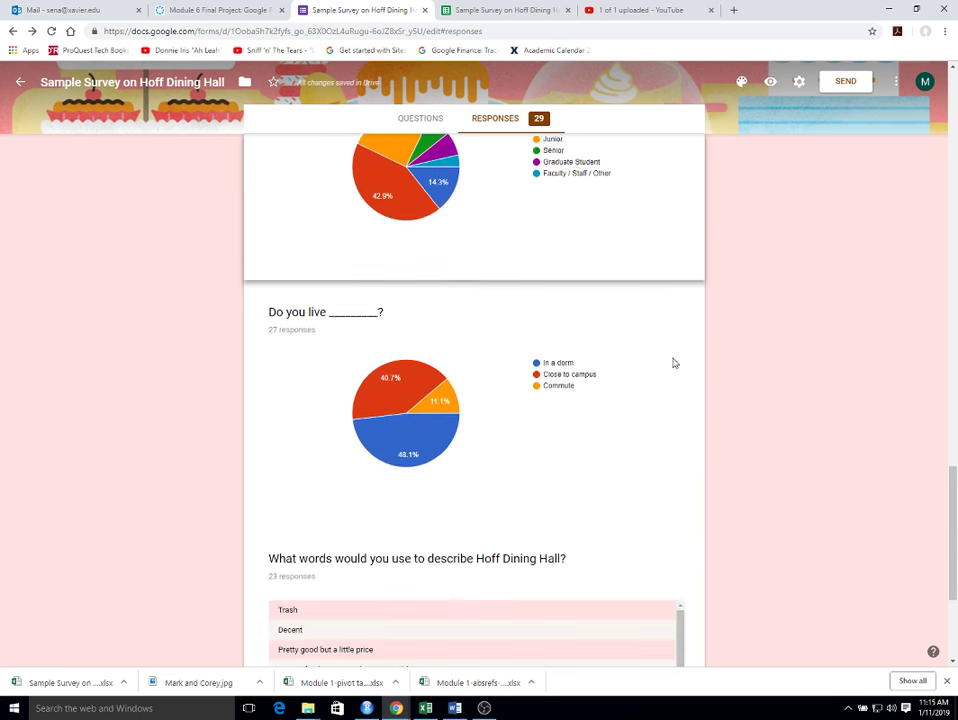
scroll(674, 363, down, 2)
scroll(675, 363, up, 4)
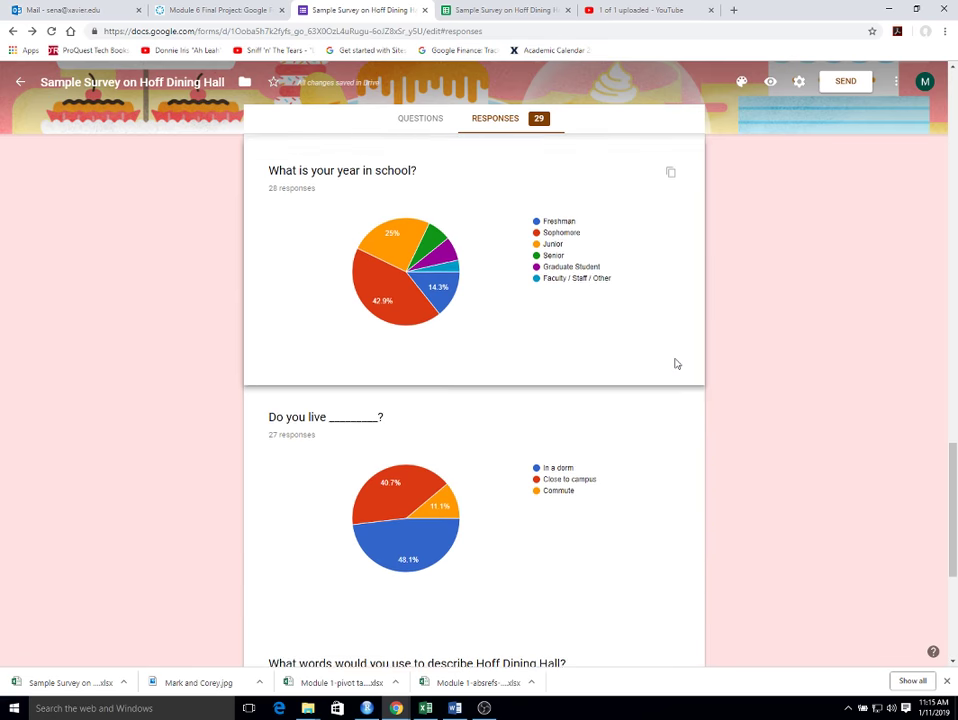
scroll(676, 364, up, 14)
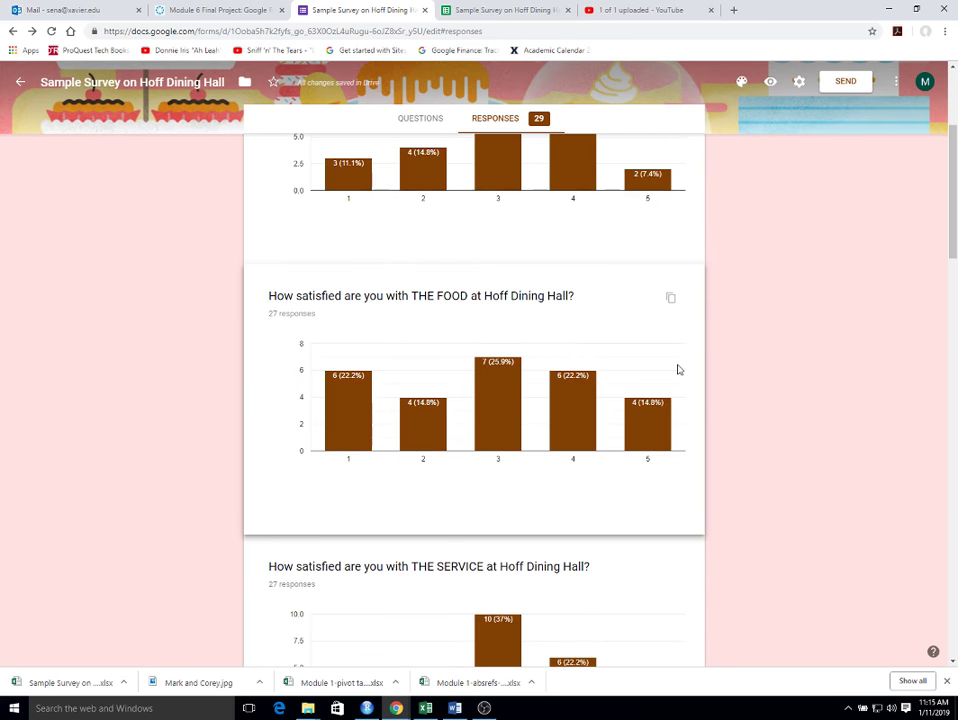
scroll(678, 369, up, 3)
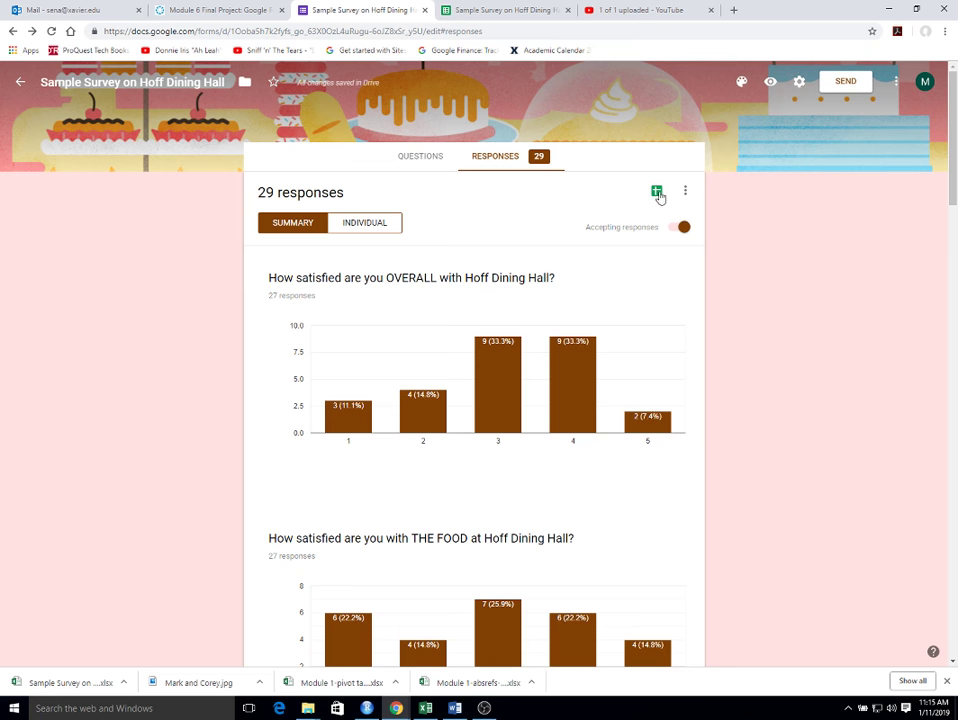
- Open the form's responses spreadsheet and download it as a Microsoft Excel (.xlsx) file to Documents under the proposed name
click(659, 195)
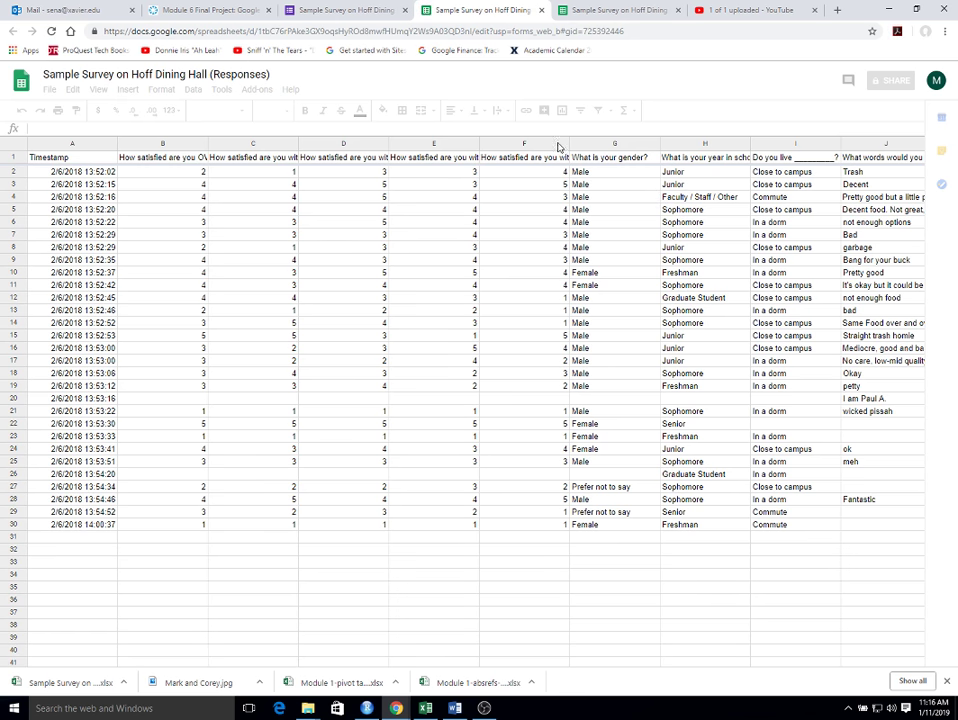
click(47, 91)
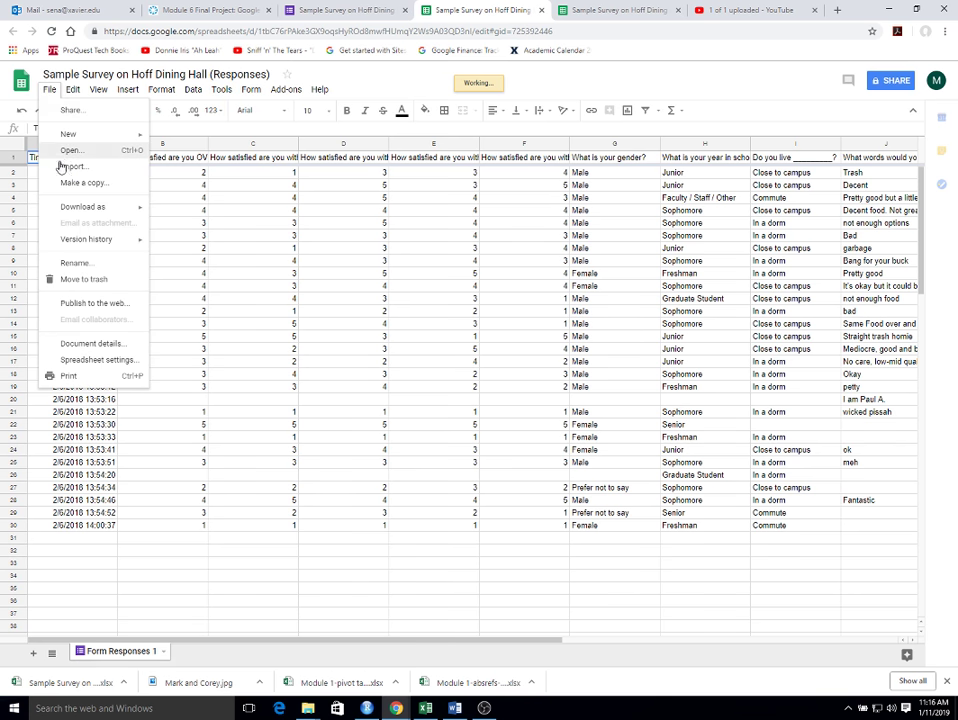
mouse_move(82, 214)
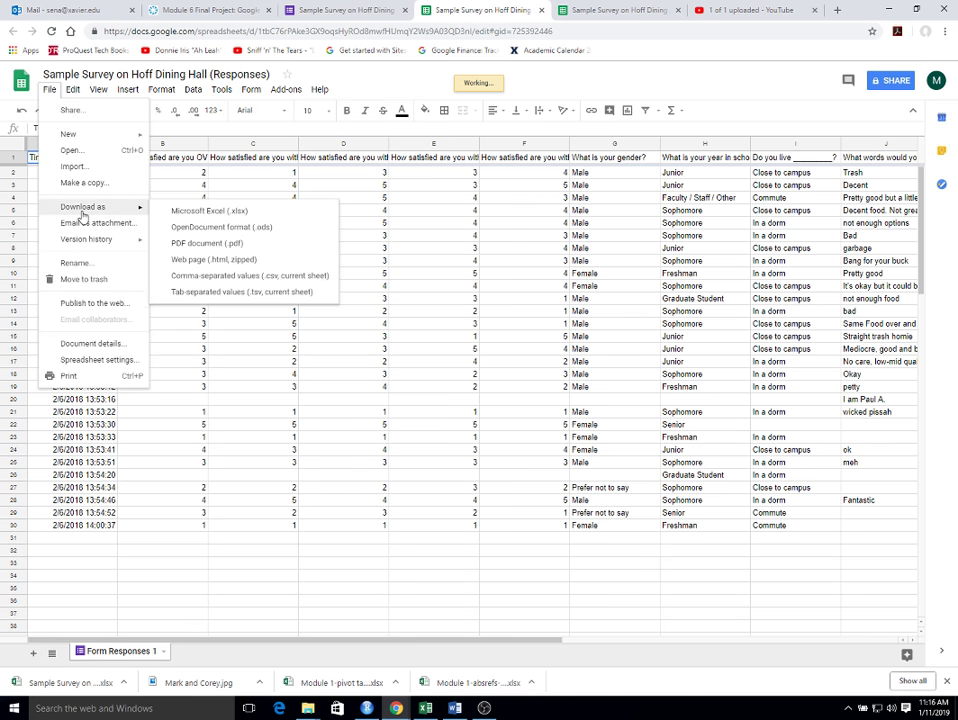
click(233, 214)
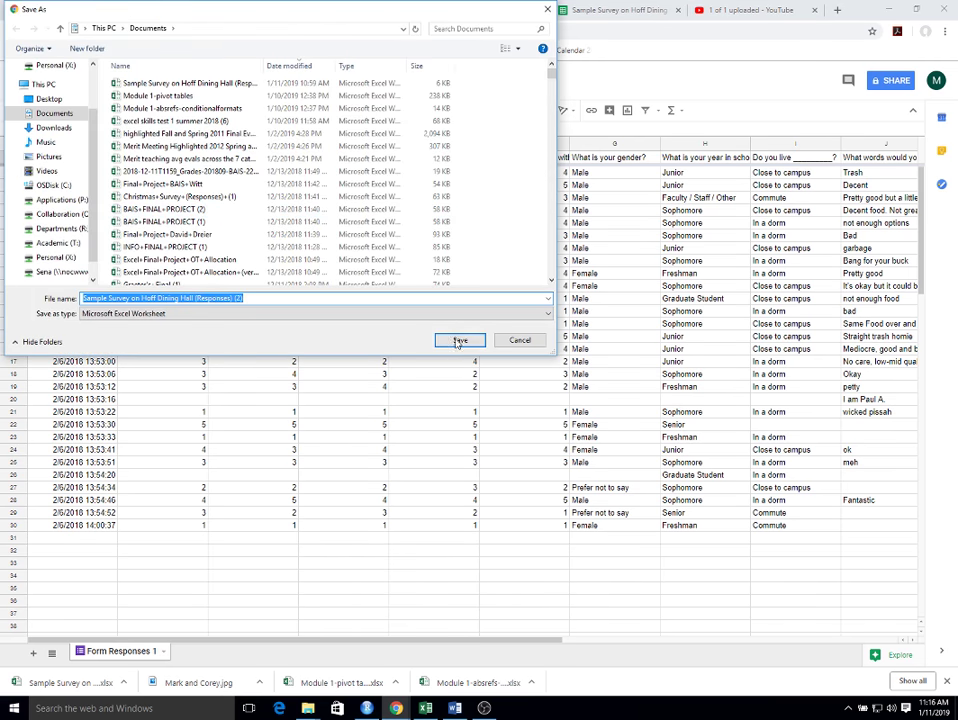
click(457, 340)
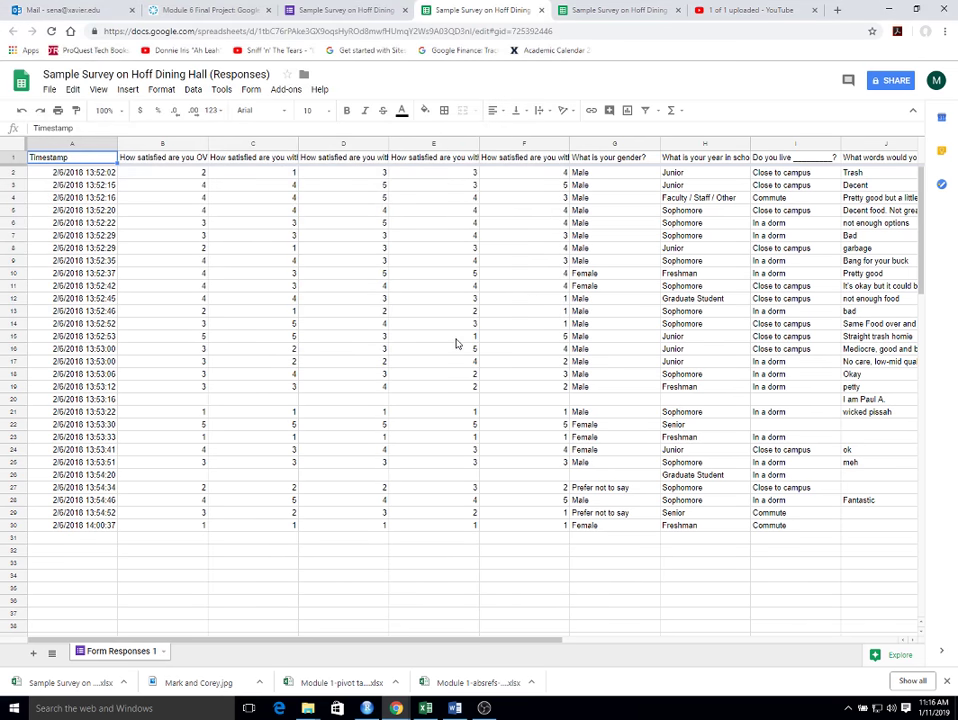
- Open the downloaded responses workbook in Excel and enable editing
click(62, 684)
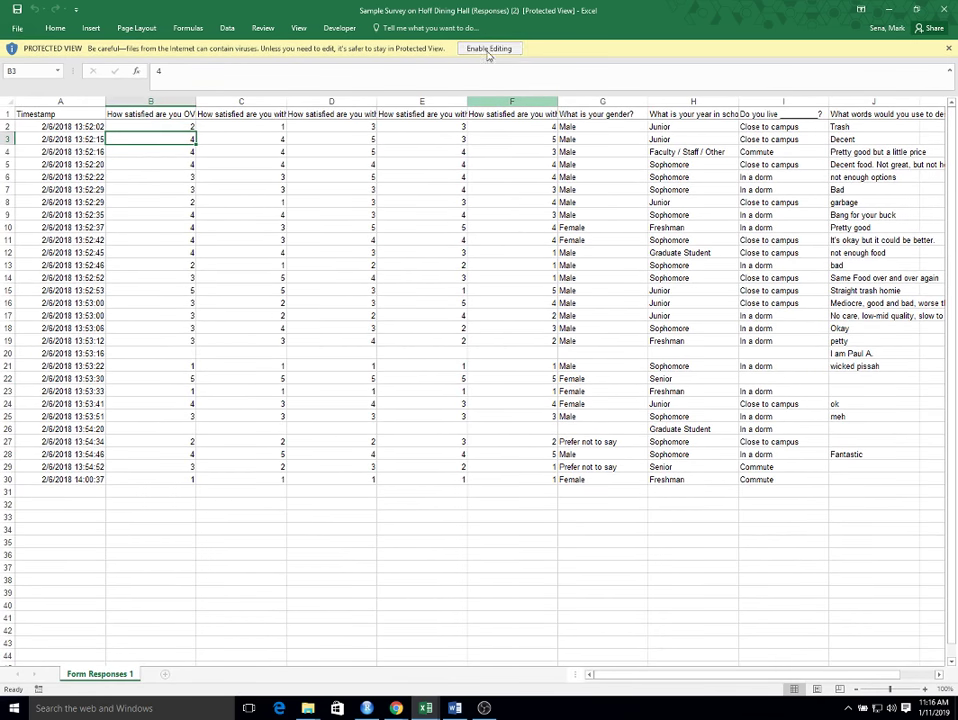
click(489, 49)
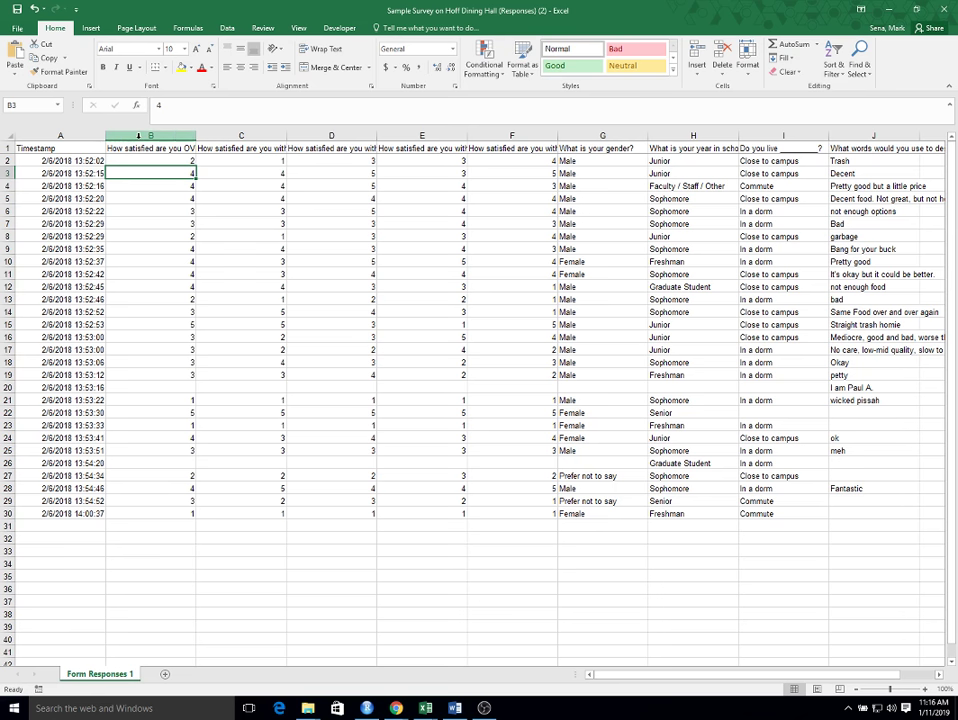
- Replace the question headers in B1 and C1 with "Overall Satisfaction" and "Food Quality"
click(131, 147)
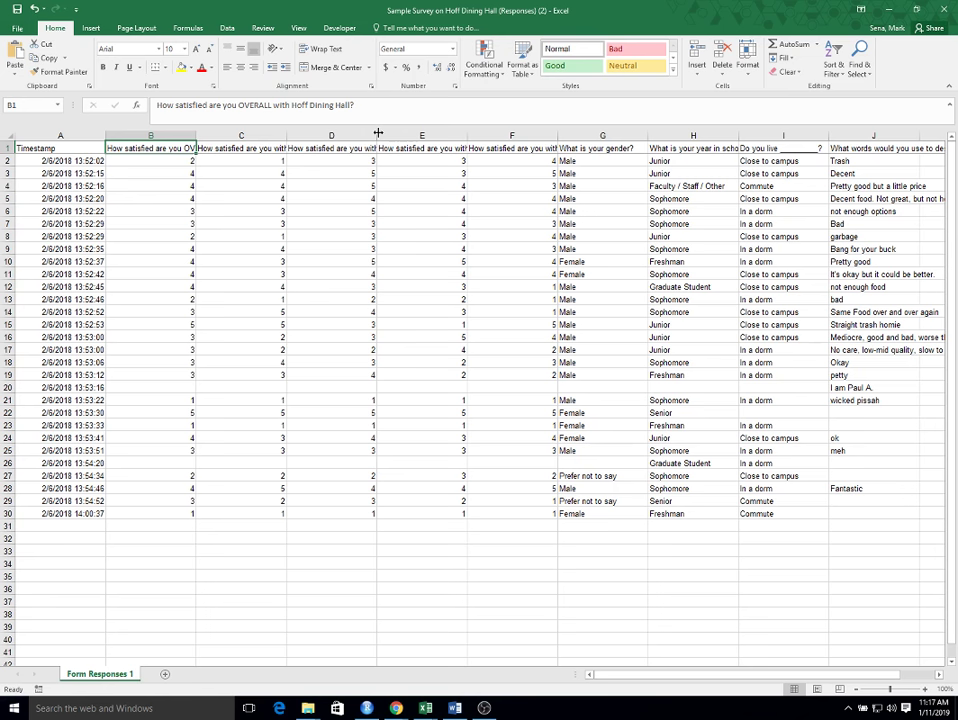
key(BackSpace)
text(Overall )
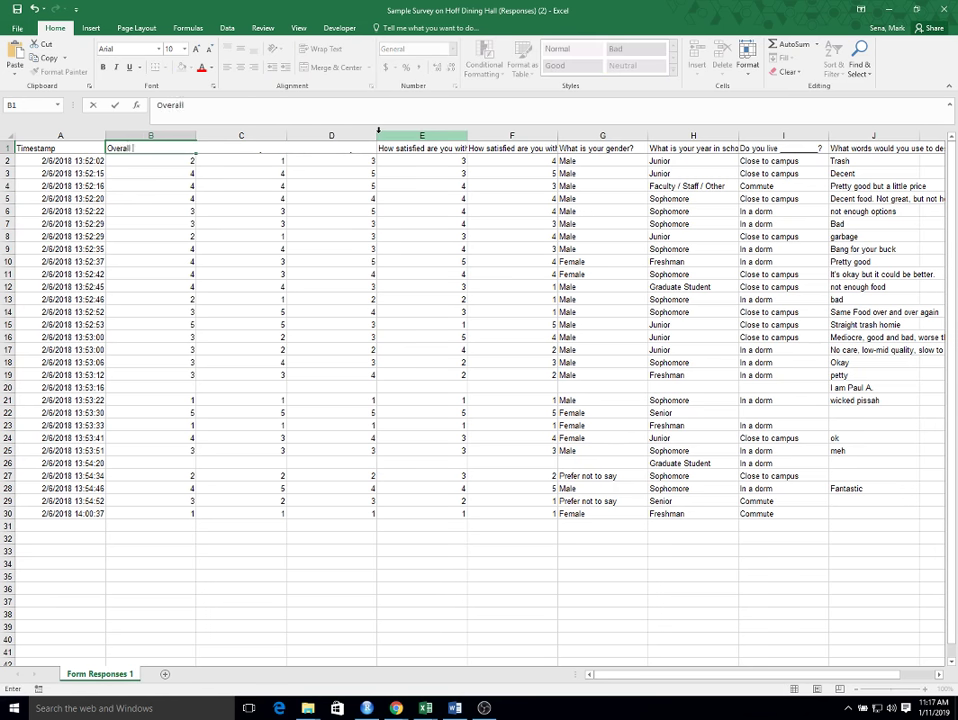
text(Satisfaction)
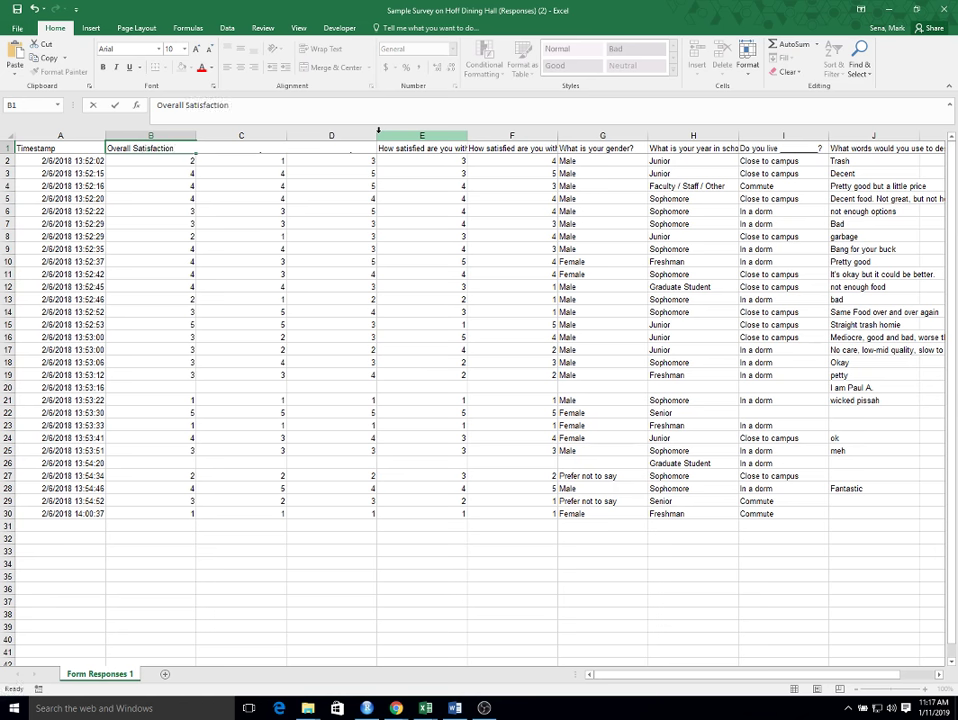
key(Tab)
key(BackSpace)
text(Foo)
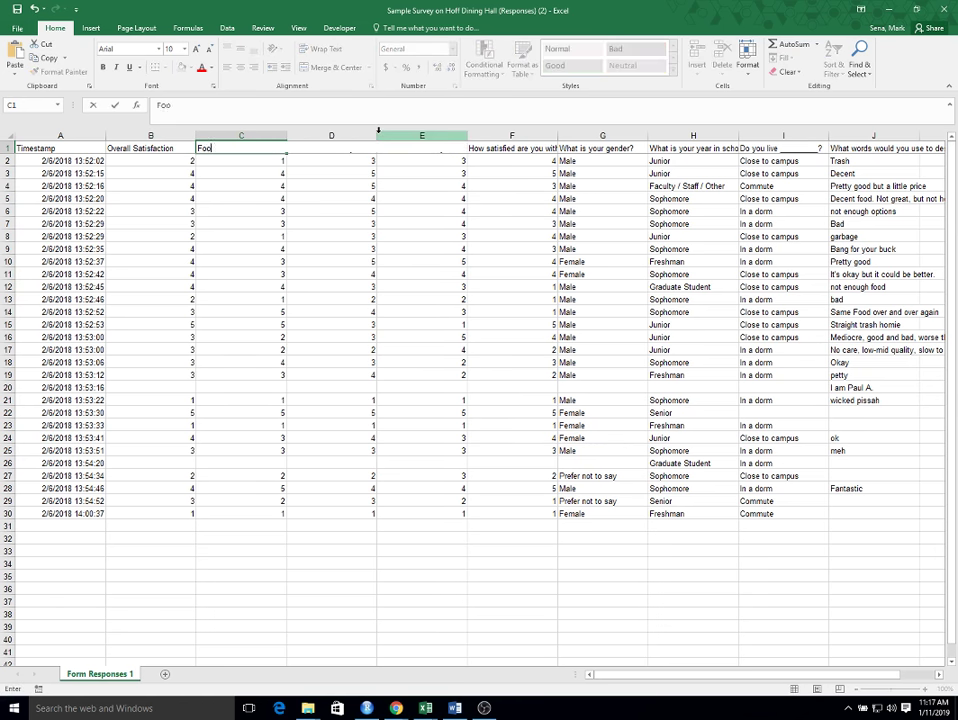
text(d Quality)
key(Tab)
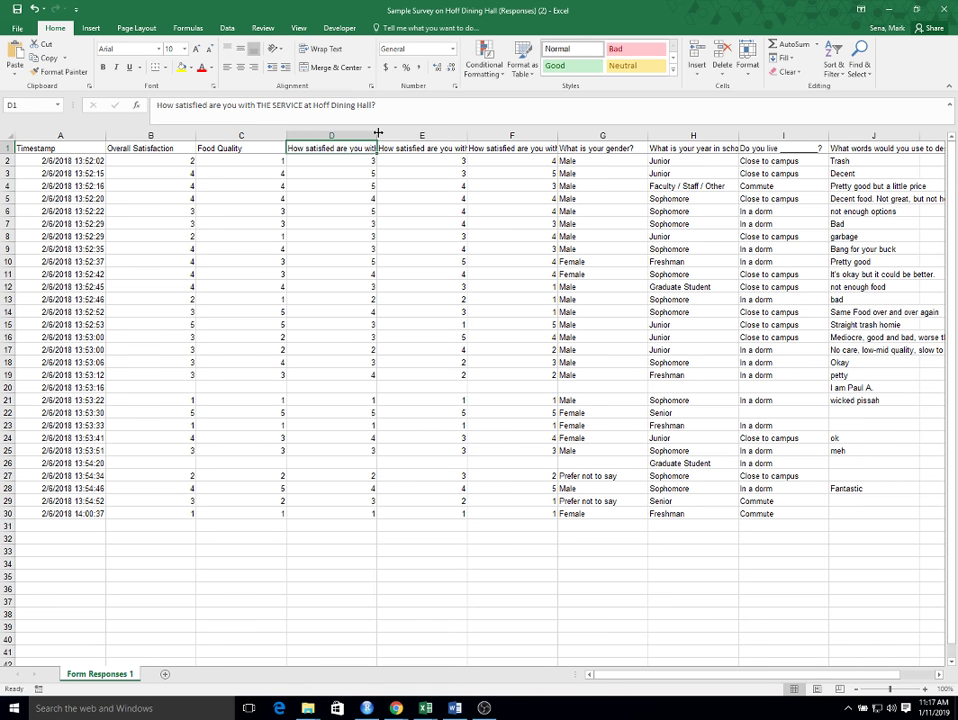
- Shorten the headers in D1, E1 and F1 to "Service", "Hours" and "Value"
text(Service)
key(Tab)
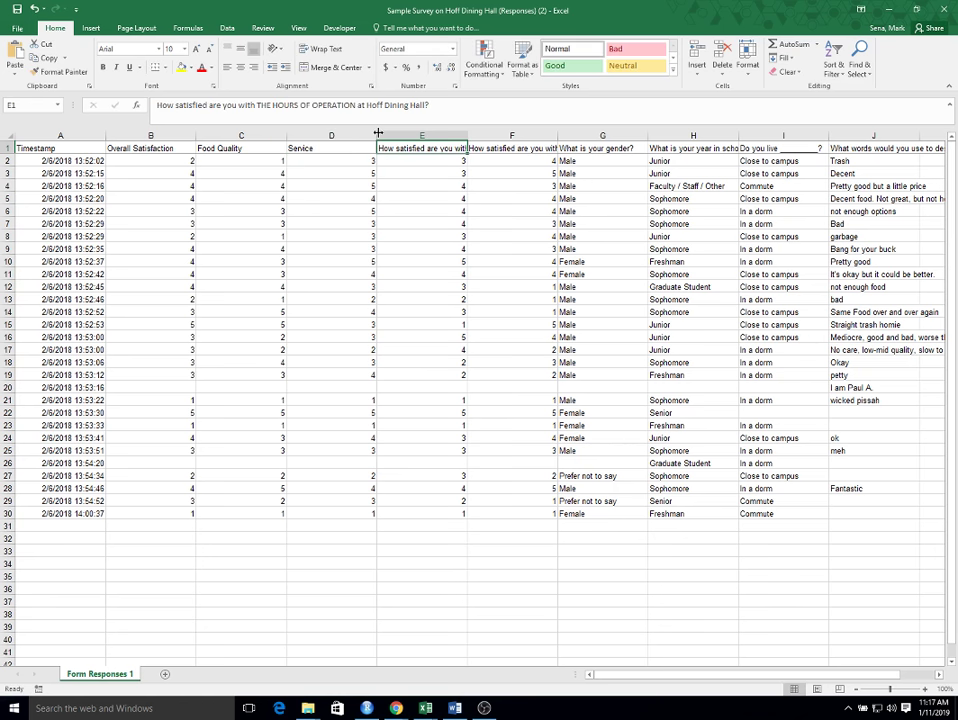
key(BackSpace)
text(Hours)
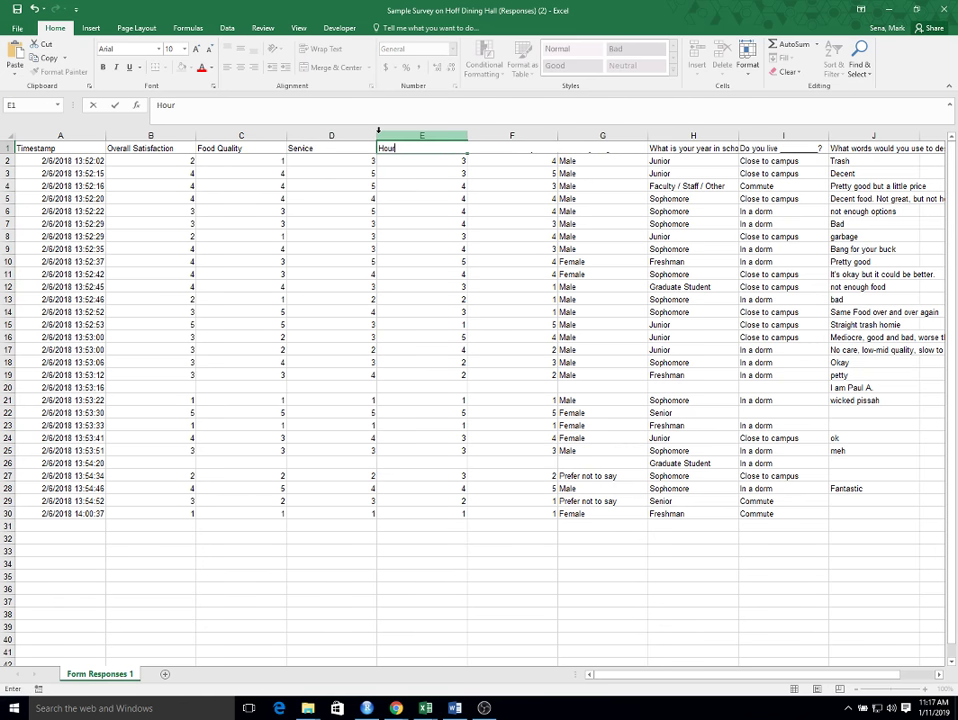
key(Tab)
key(BackSpace)
text(Value)
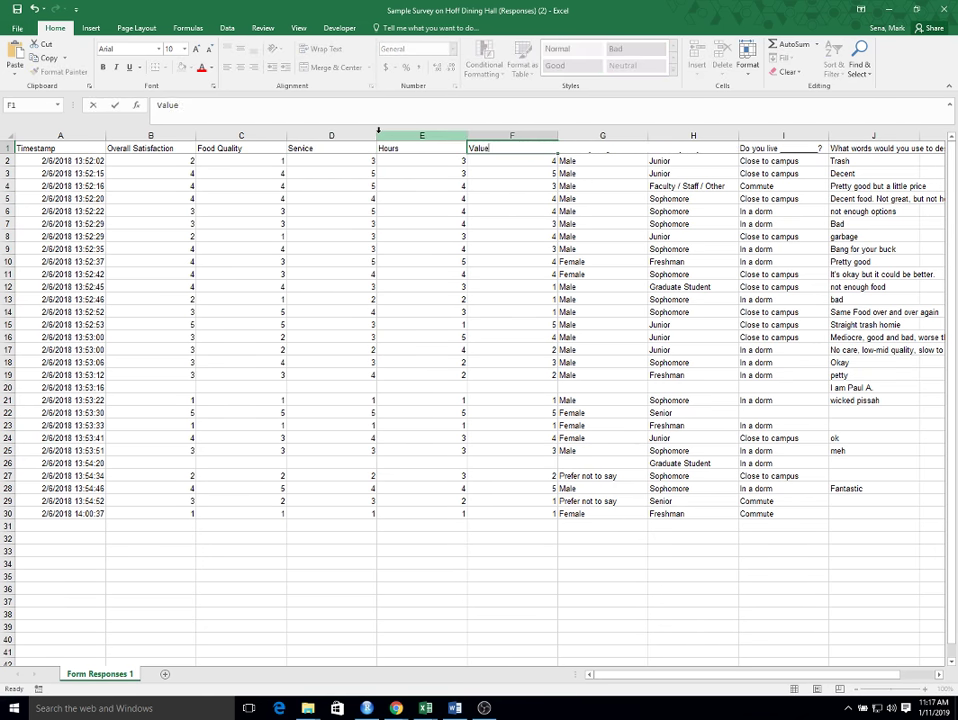
key(Tab)
- Rename the headers in G1 through J1 as "Gender", "Year", "Housing" and "Comment"
text(Gender)
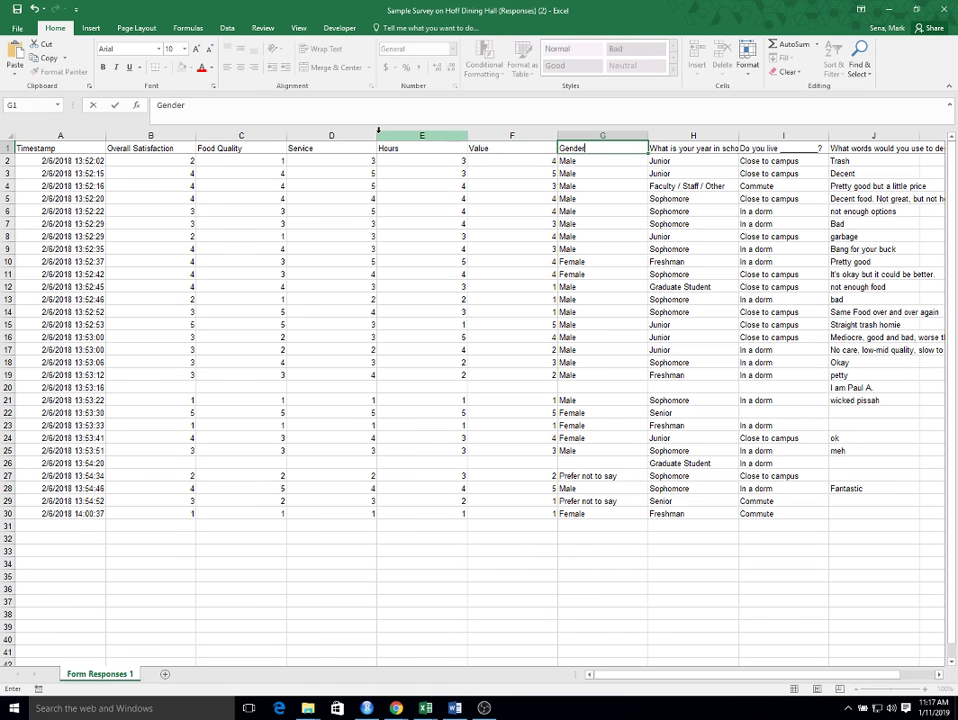
key(Tab)
text(Year)
key(Tab)
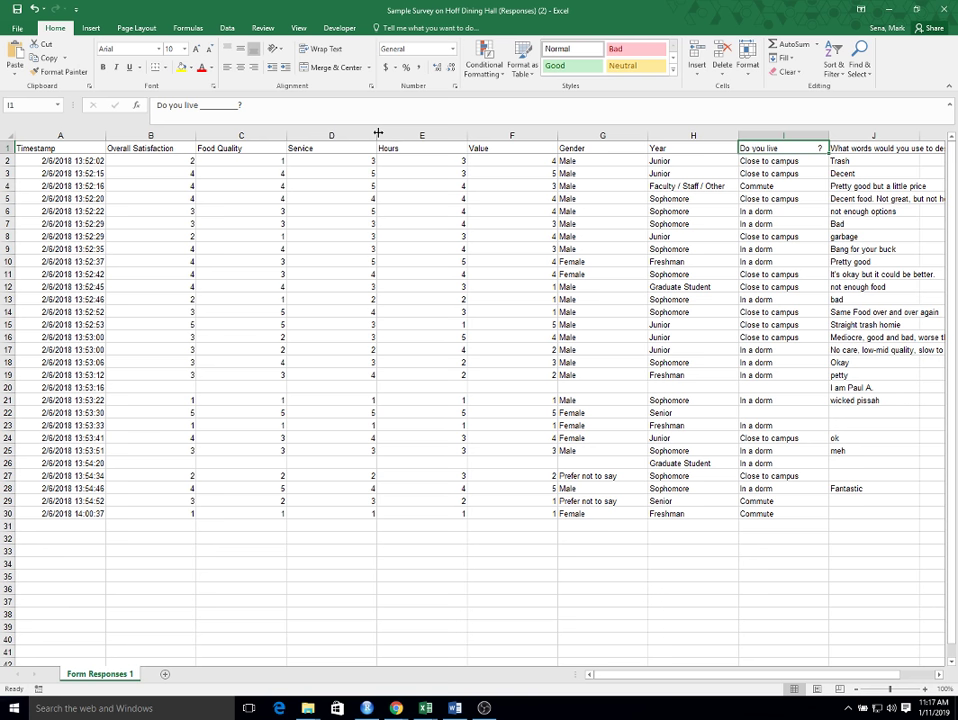
text(Housing)
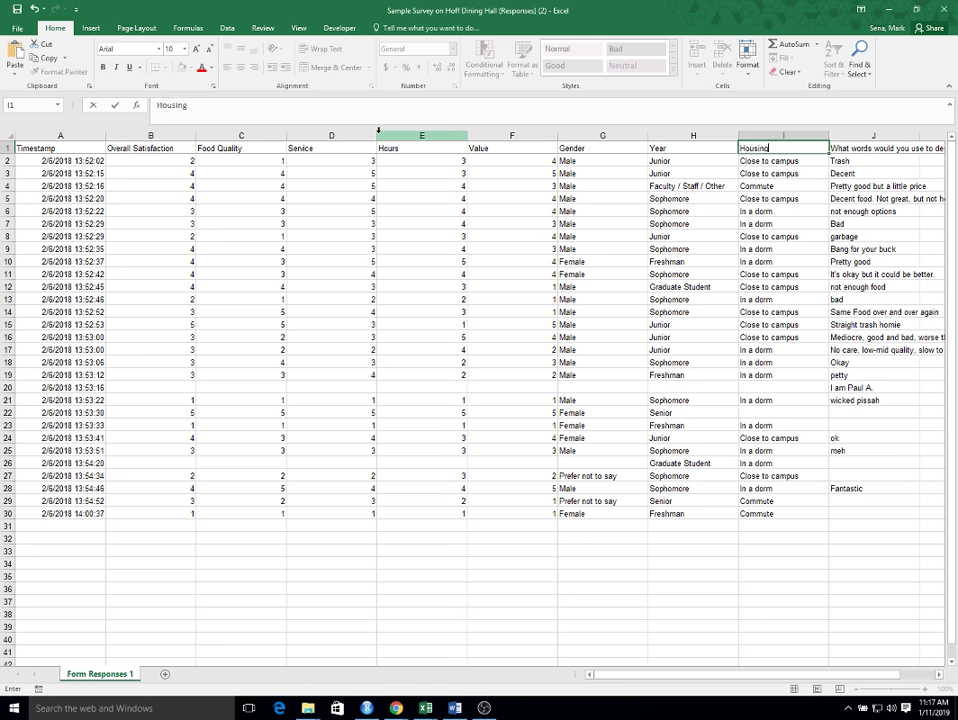
key(Tab)
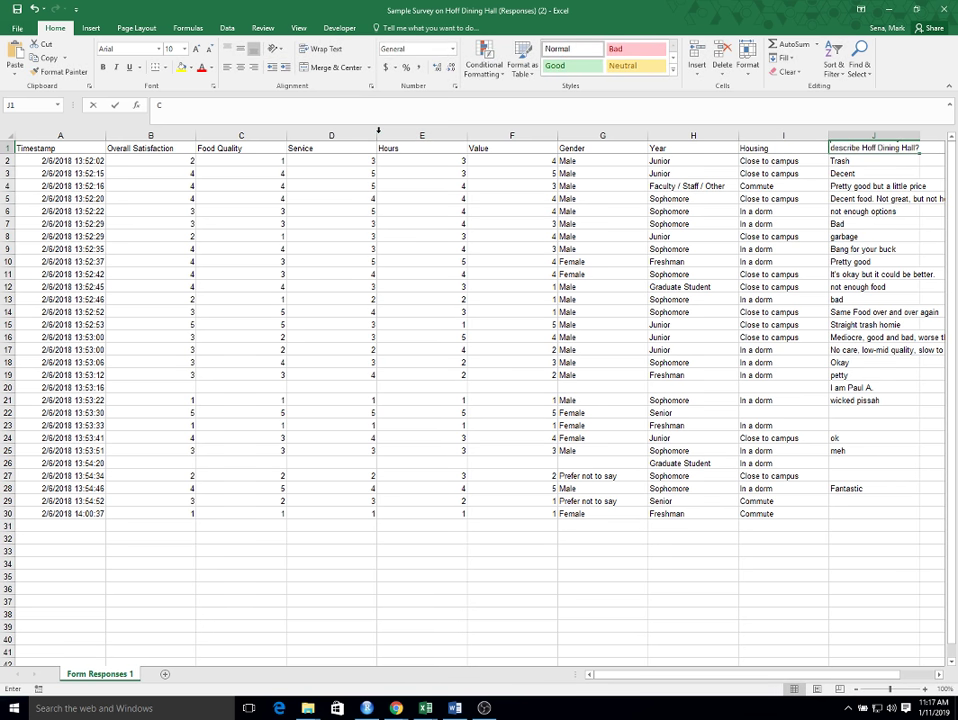
text(Comment)
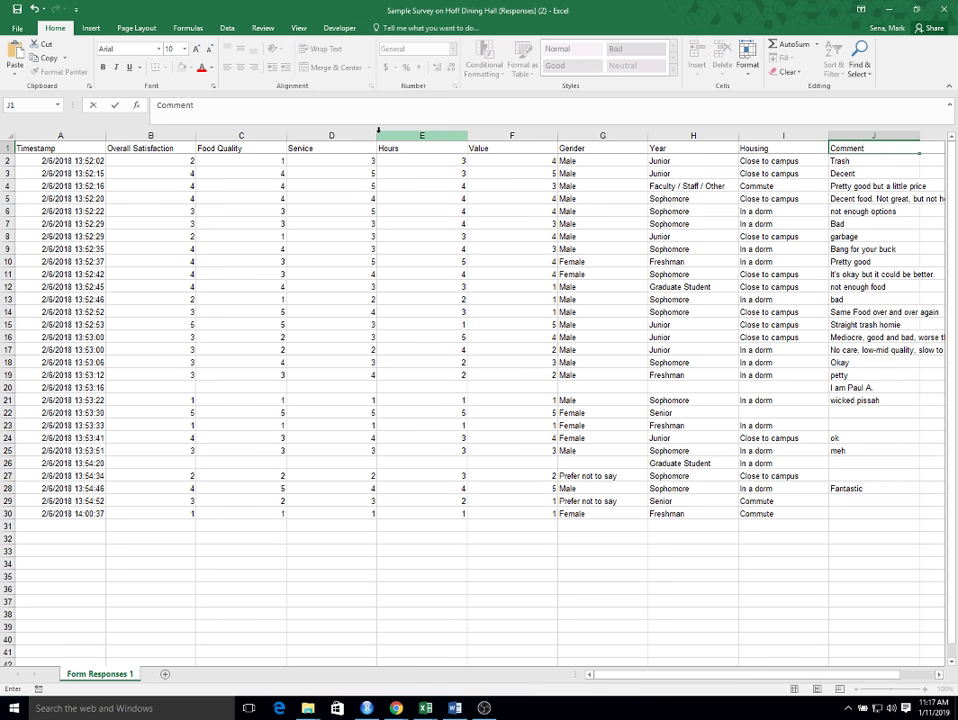
click(575, 573)
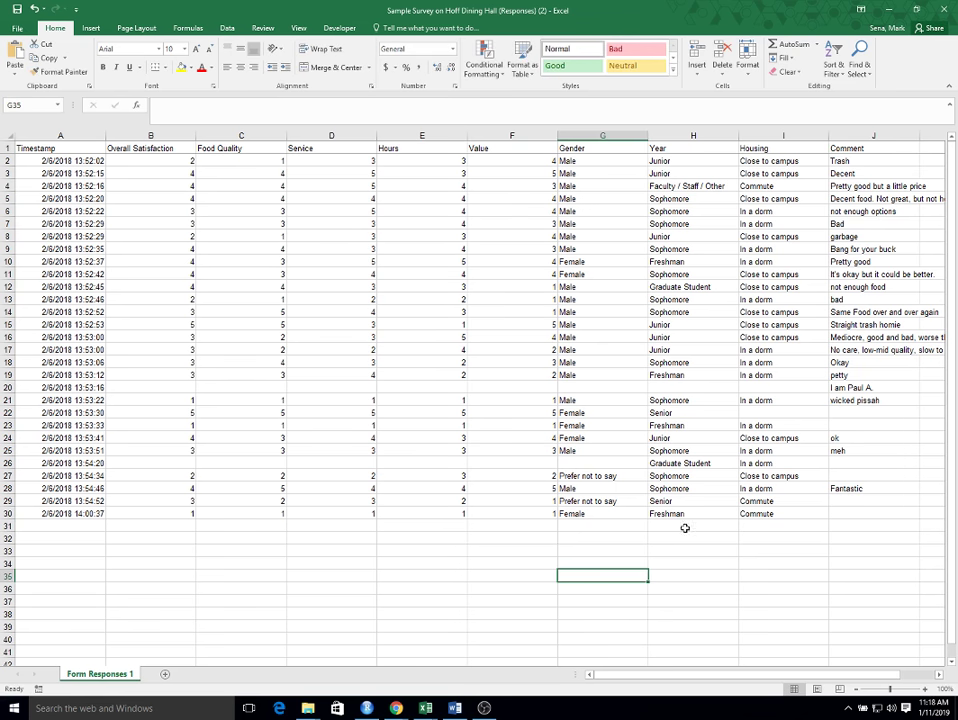
- Delete row 20, the response that has a comment but no ratings or demographic answers
click(158, 388)
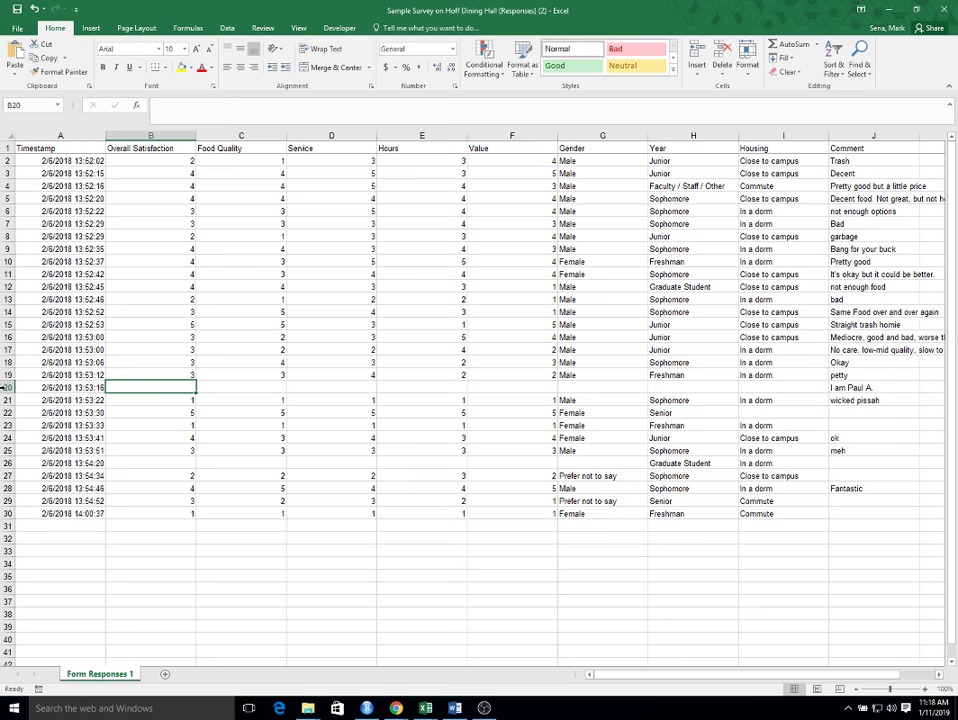
click(6, 387)
right_click(6, 387)
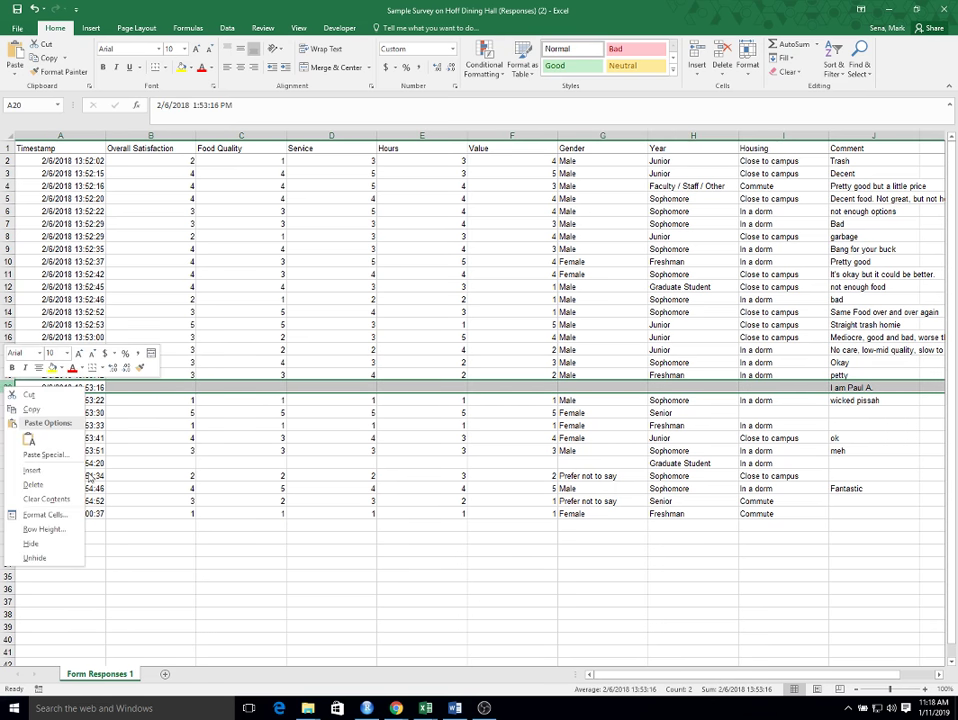
click(33, 484)
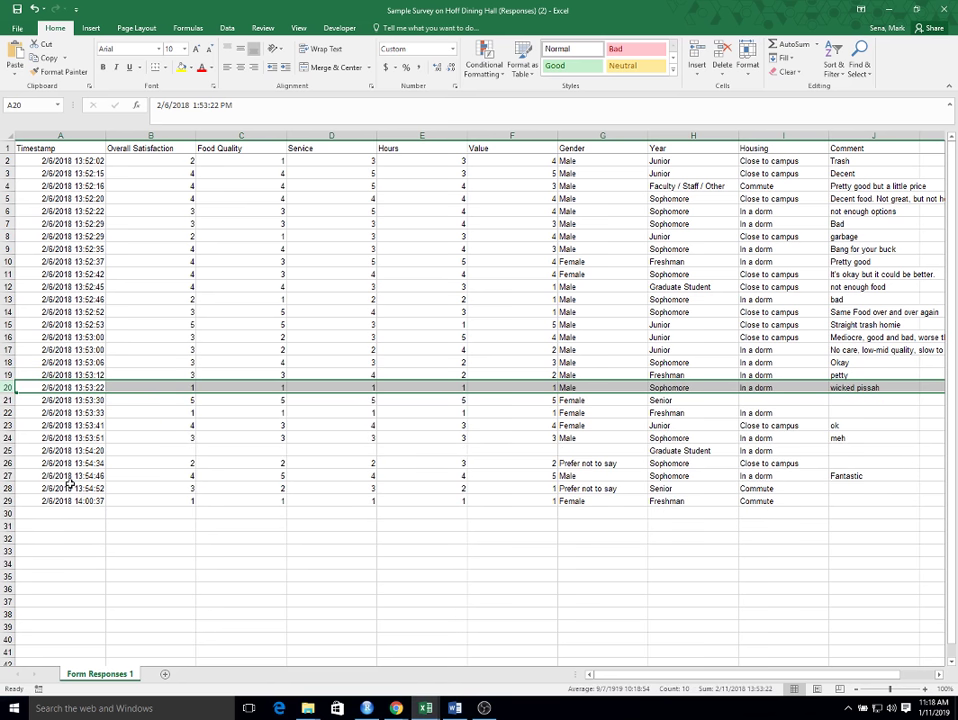
- Delete row 25, the response that lacks all ratings, gender and comment
click(7, 450)
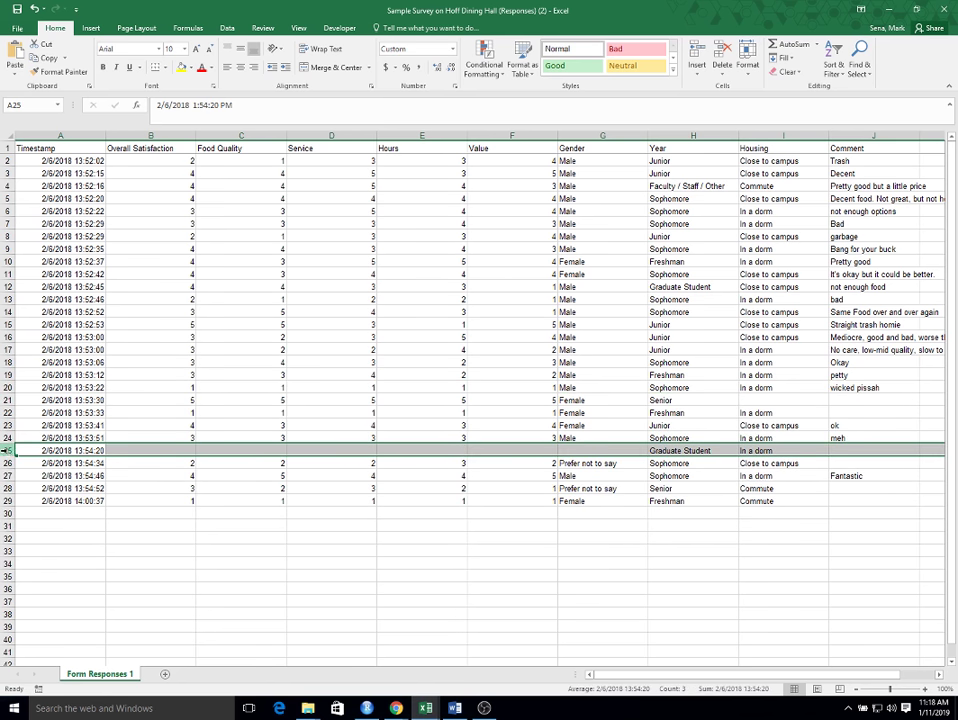
right_click(7, 450)
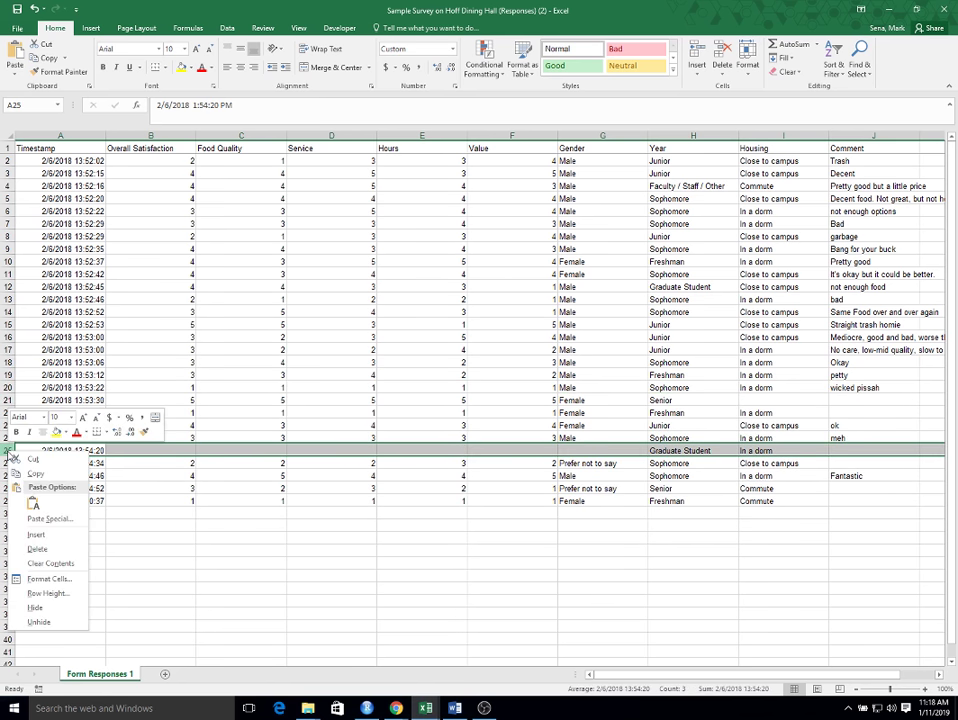
click(36, 549)
click(398, 600)
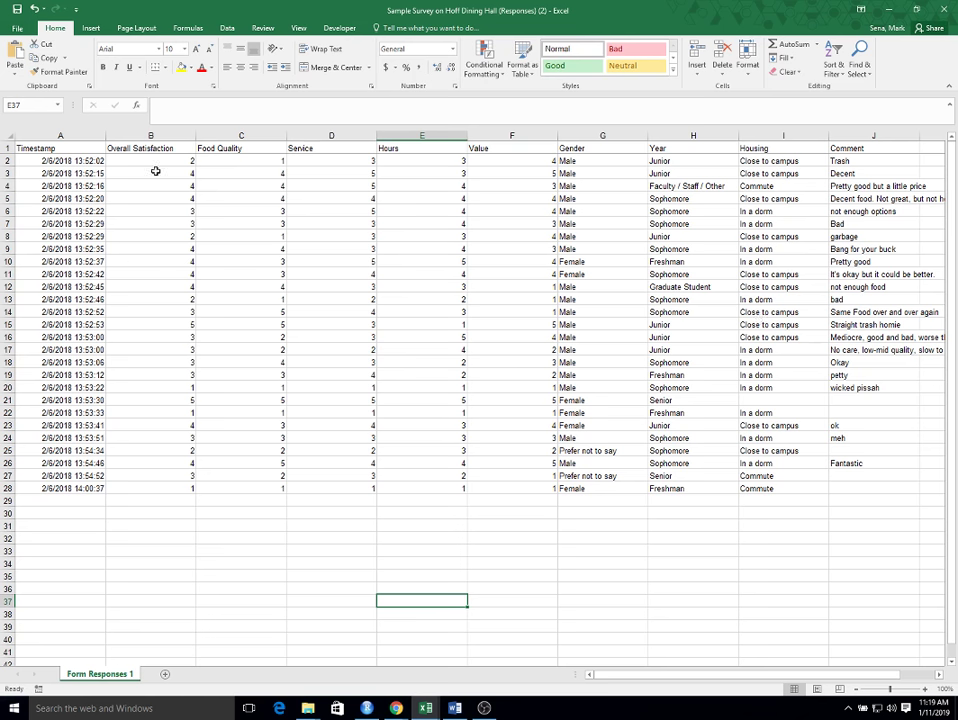
- Create a PivotTable on a new worksheet from the survey data in A1:J28 of Form Responses 1
click(153, 172)
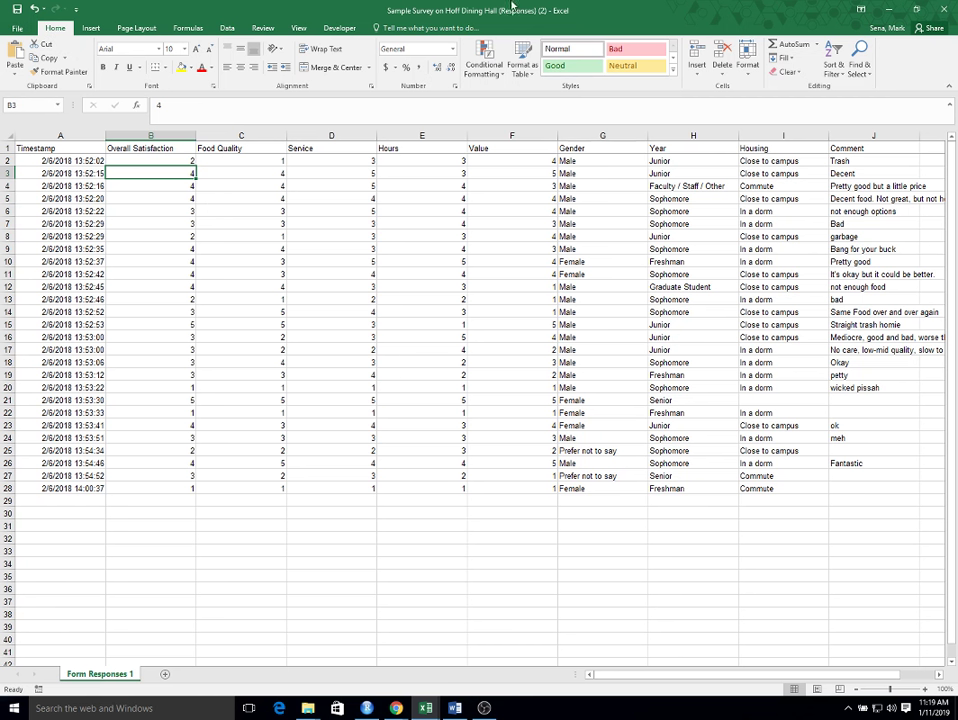
click(89, 30)
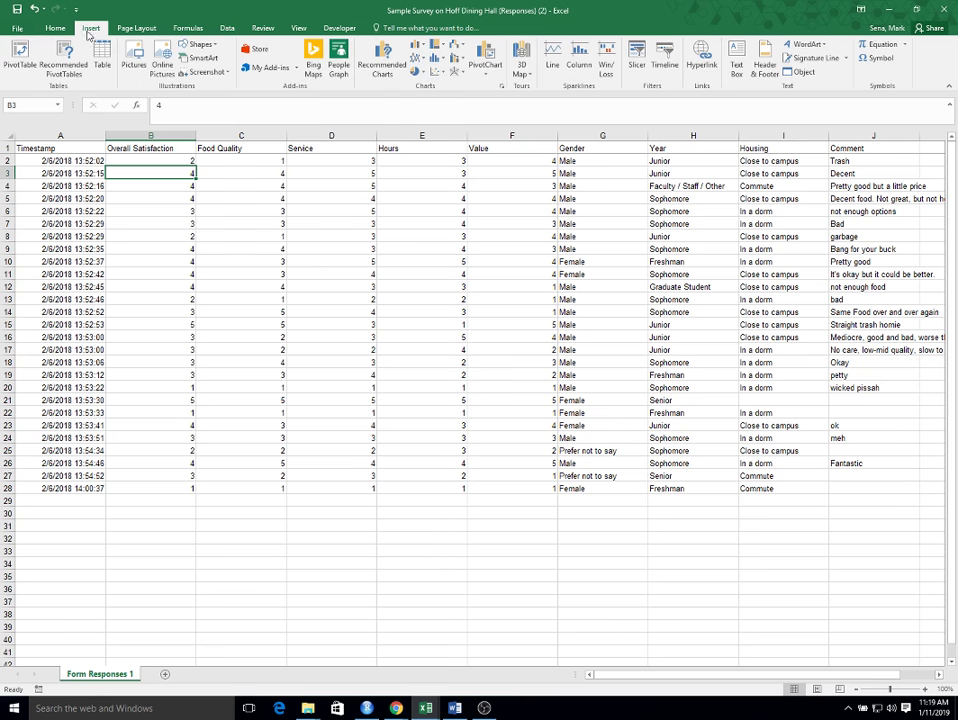
click(14, 48)
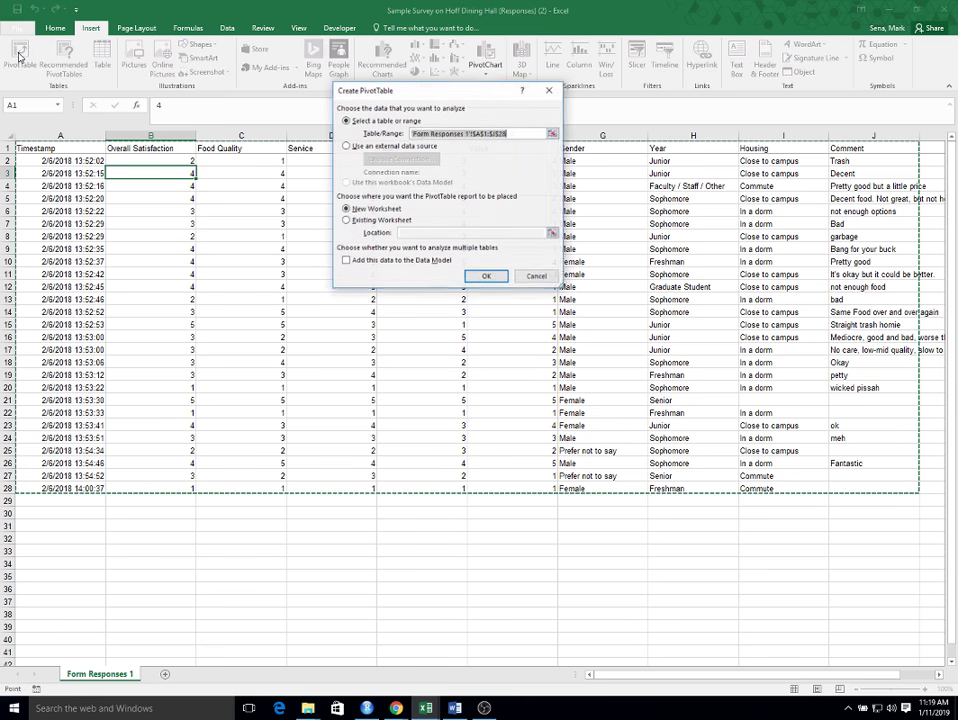
click(487, 276)
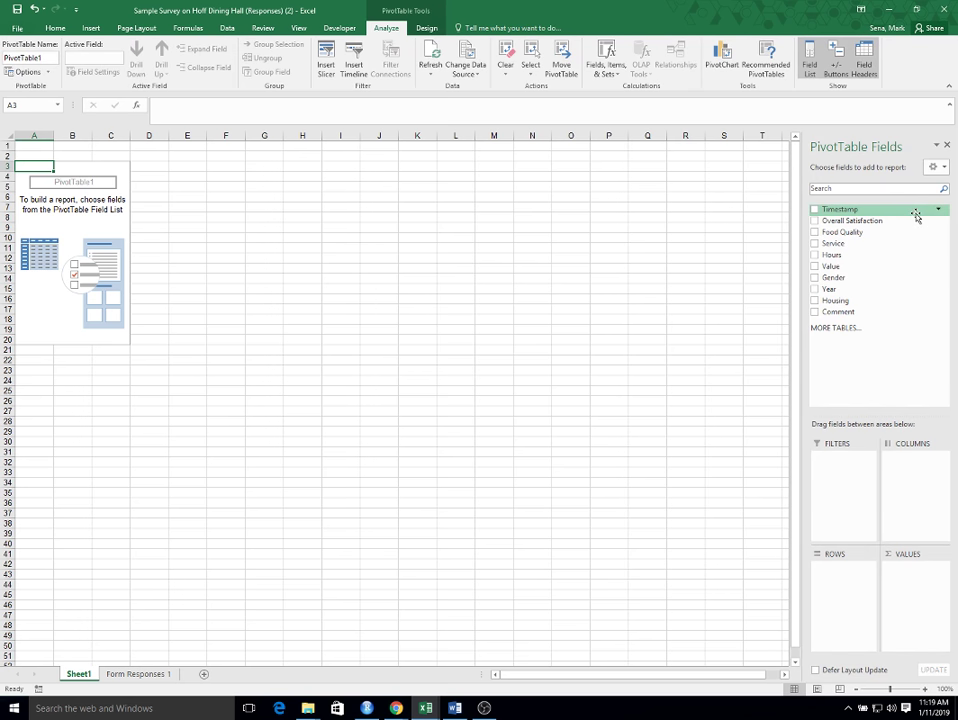
- Add Overall Satisfaction to the PivotTable values summarized by Average, and break it down with Gender as rows
drag(828, 222, 914, 575)
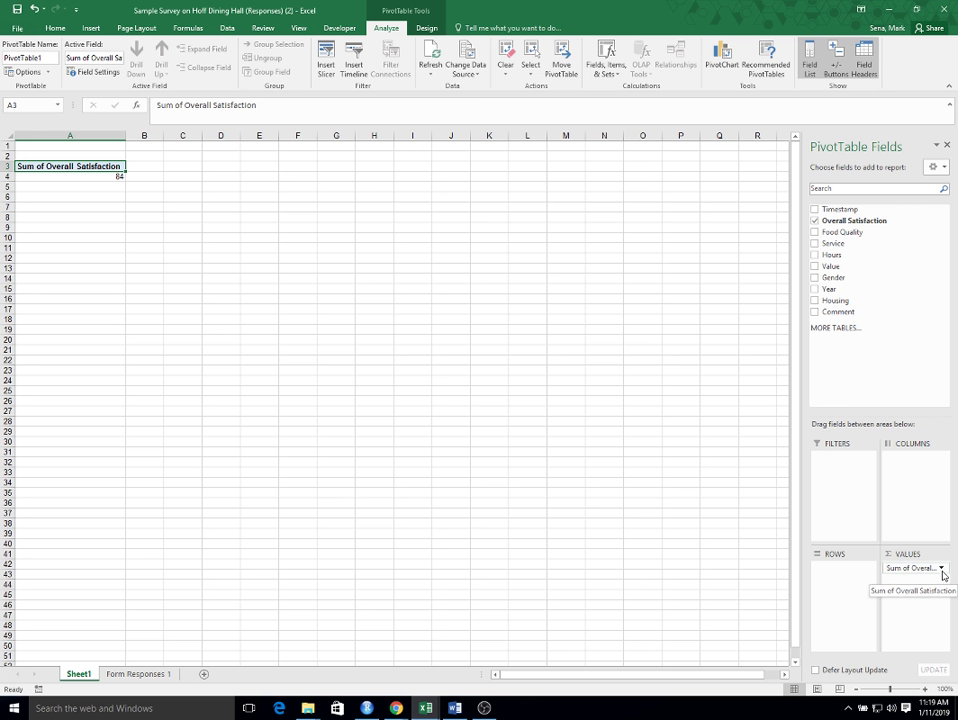
click(914, 570)
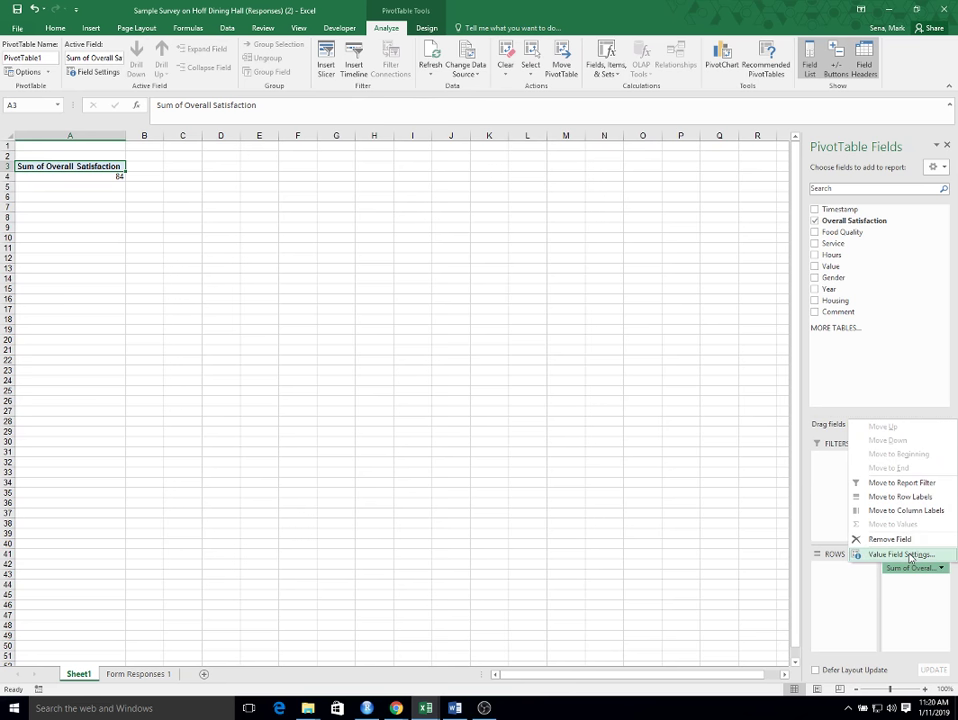
click(900, 554)
click(396, 213)
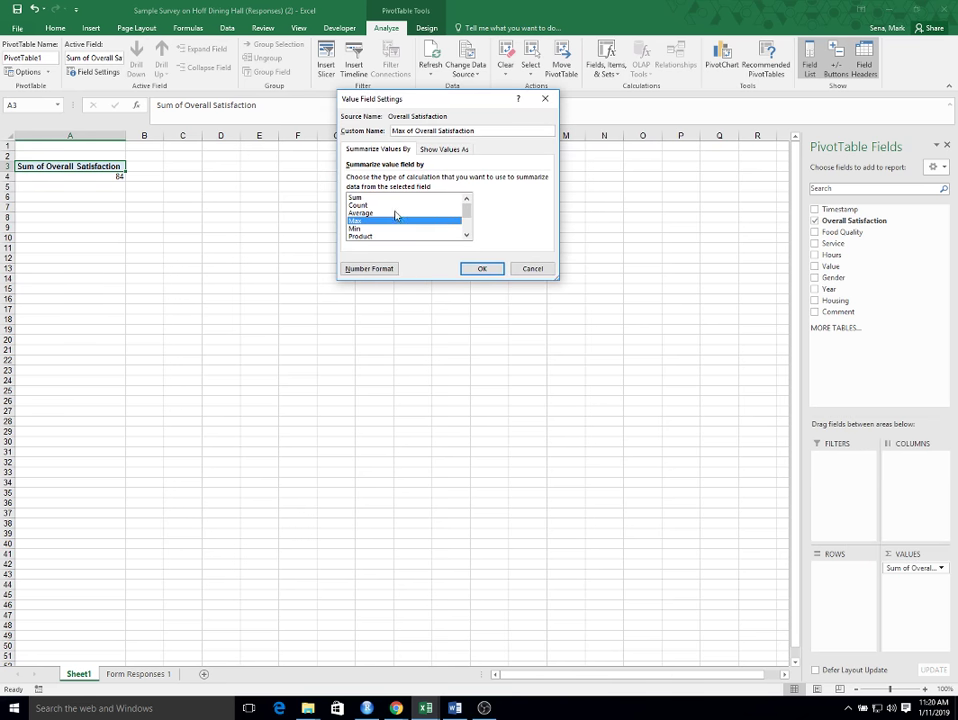
click(488, 268)
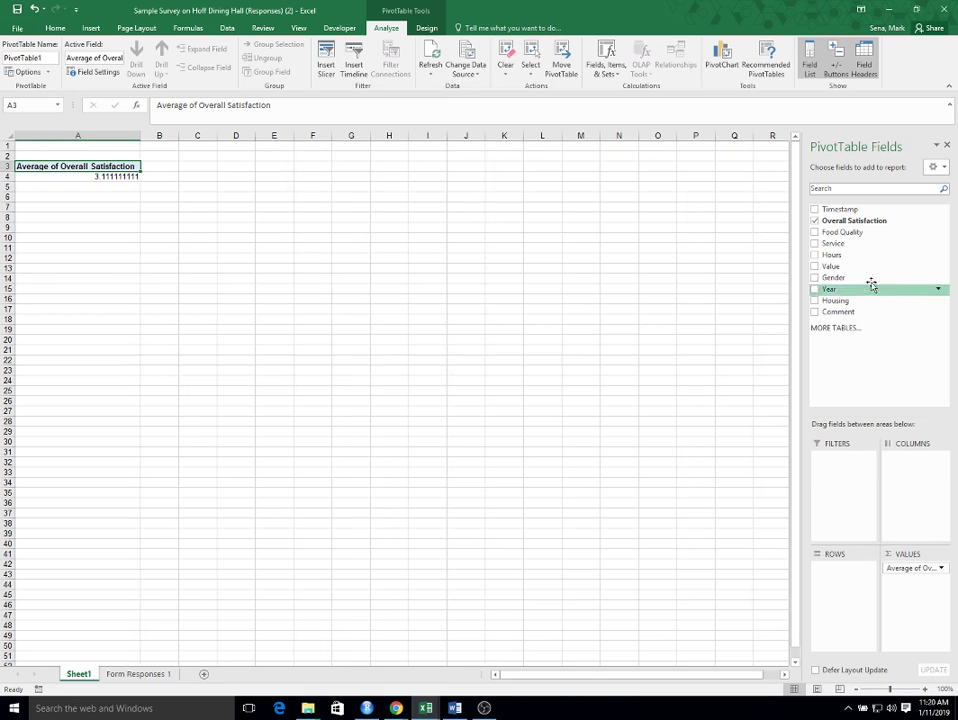
drag(834, 280, 832, 576)
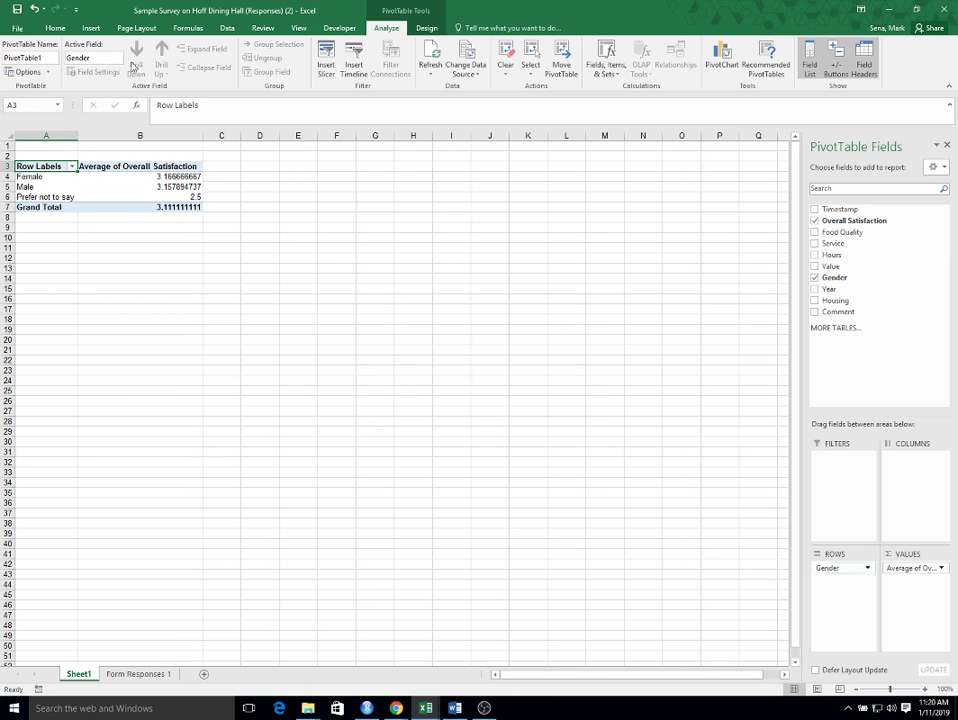
- Rename the PivotTable headers in A3 and B3 as "Gender" and "Avg Satisfaction"
text(Ge)
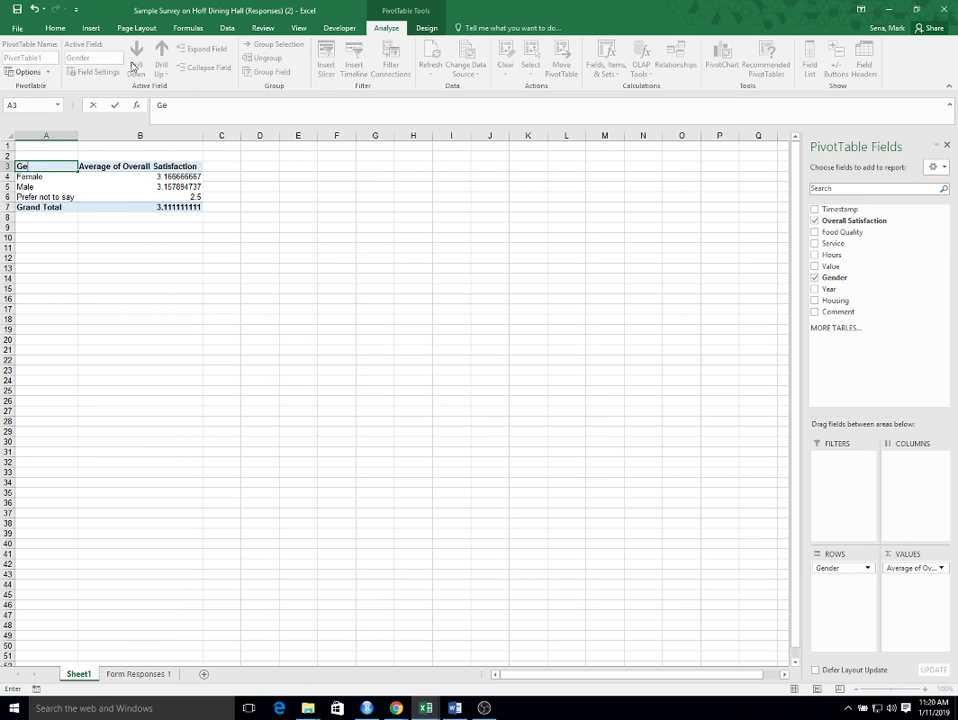
text(nder)
key(Tab)
text(Avg Satisfa)
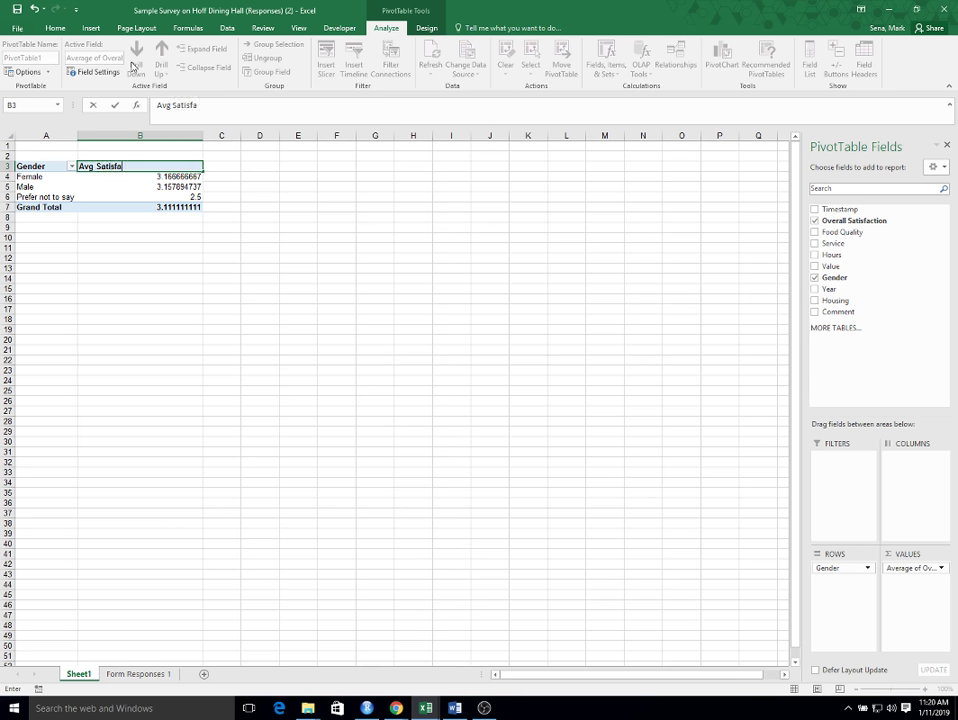
text(ction)
key(Return)
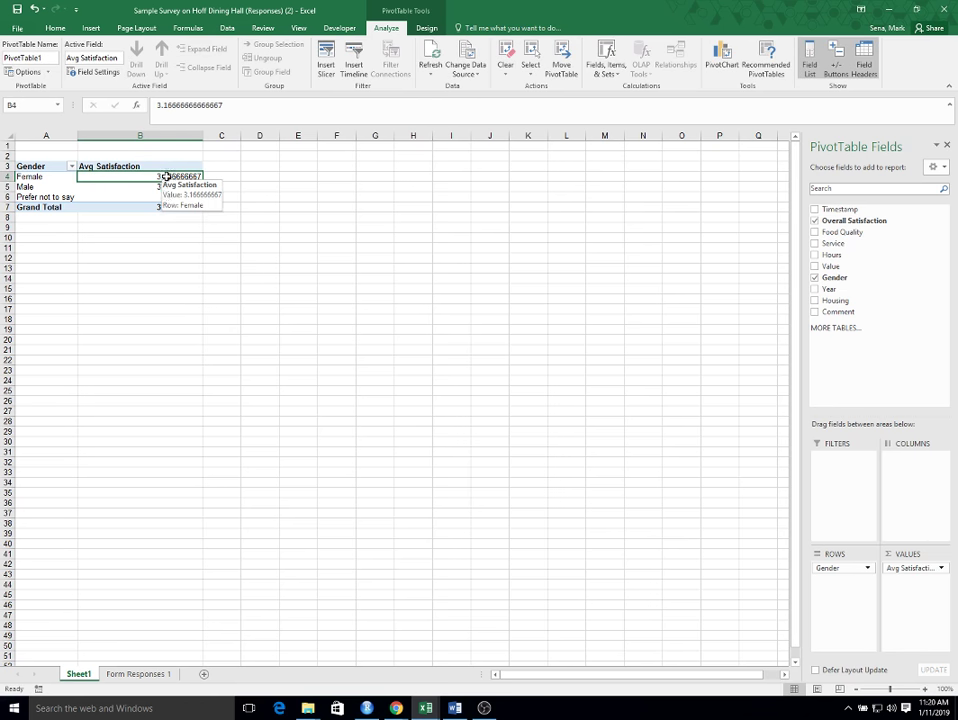
- Format the satisfaction averages in B4:B7 with the comma style and fit column B to its contents
drag(171, 176, 168, 206)
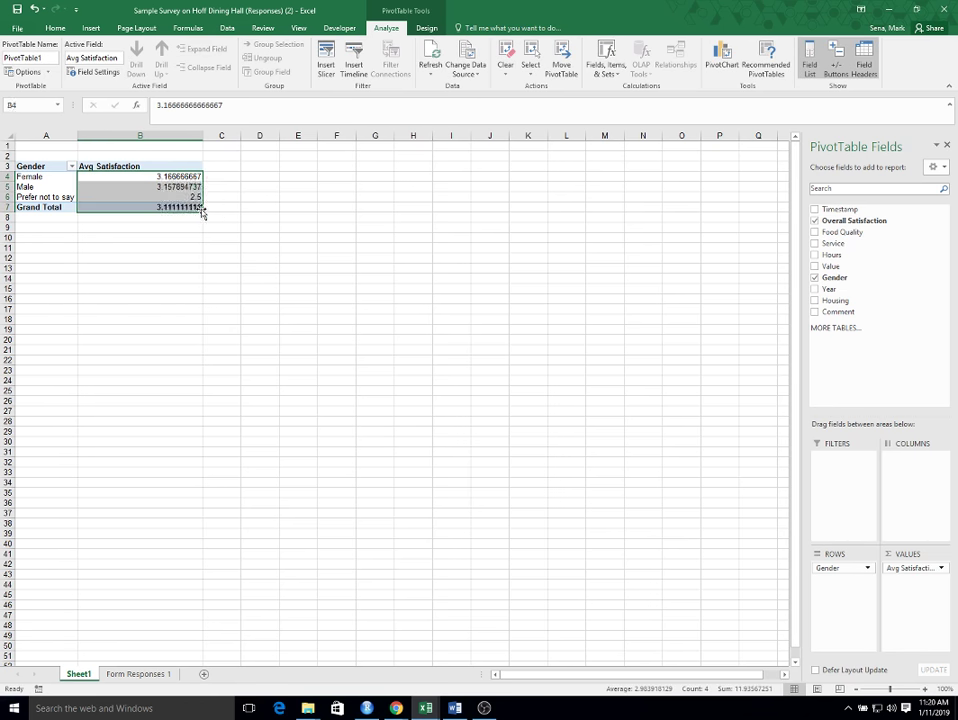
click(55, 28)
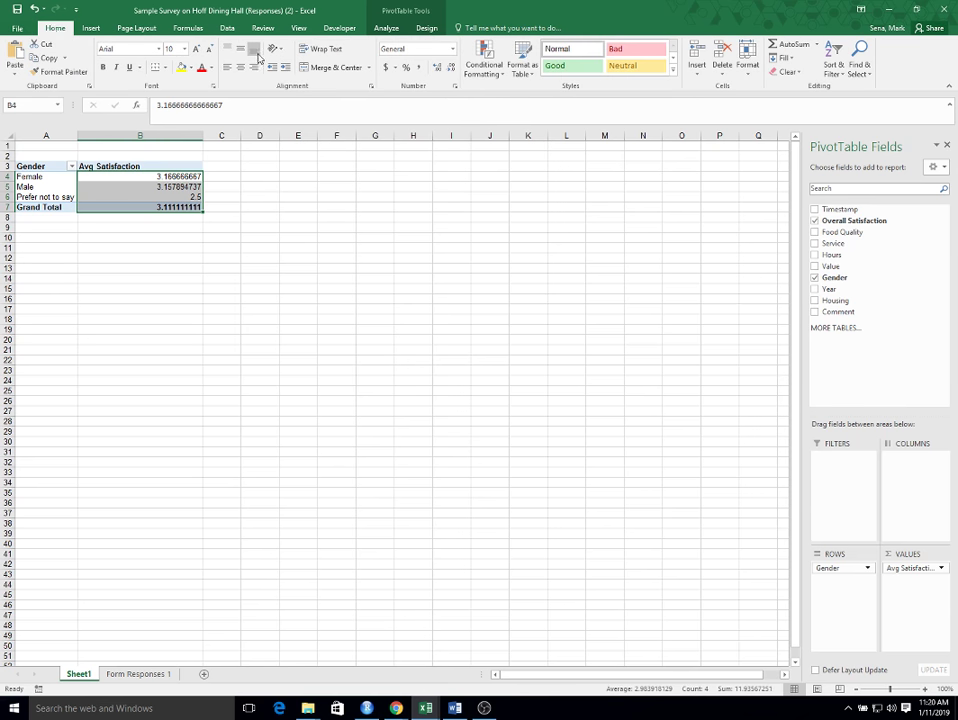
click(420, 68)
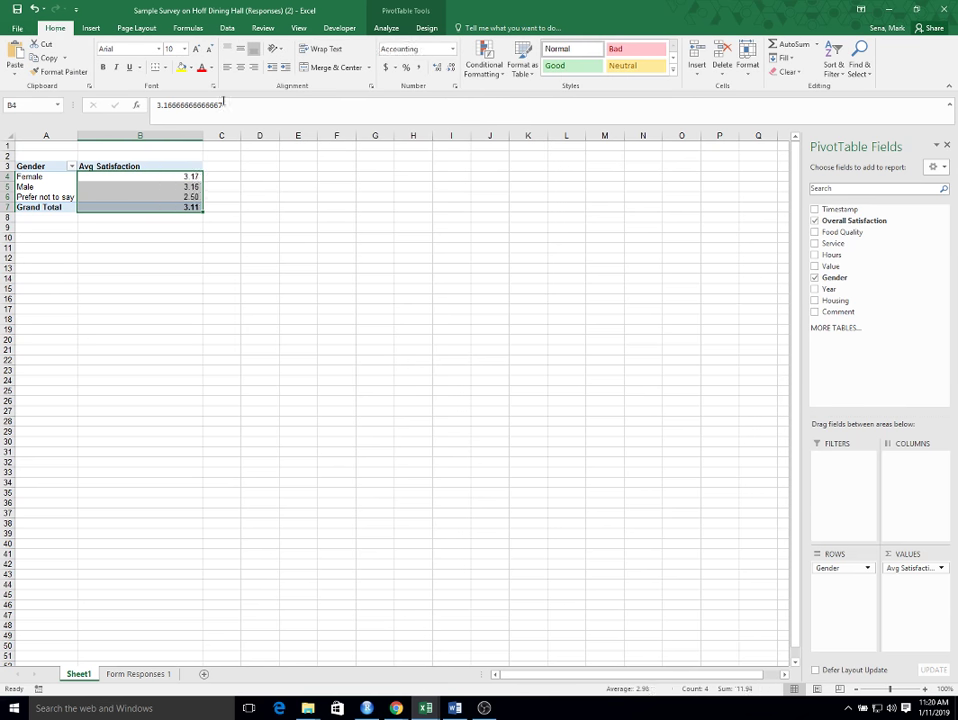
double_click(202, 134)
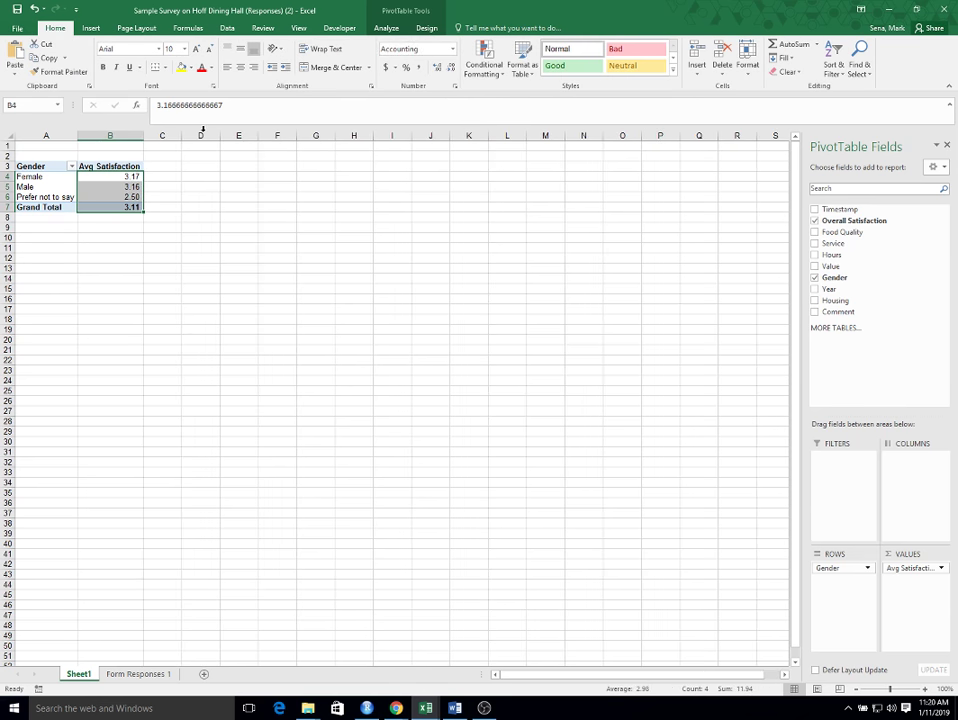
click(189, 224)
- Insert a clustered column PivotChart of average satisfaction by gender from the PivotTable
click(72, 176)
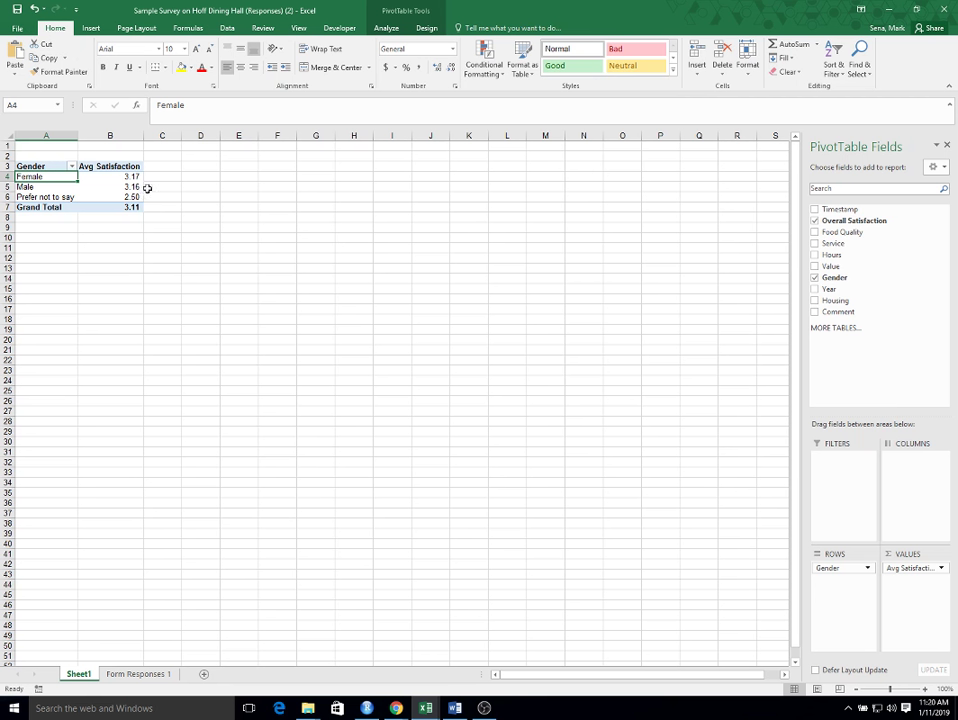
mouse_move(127, 194)
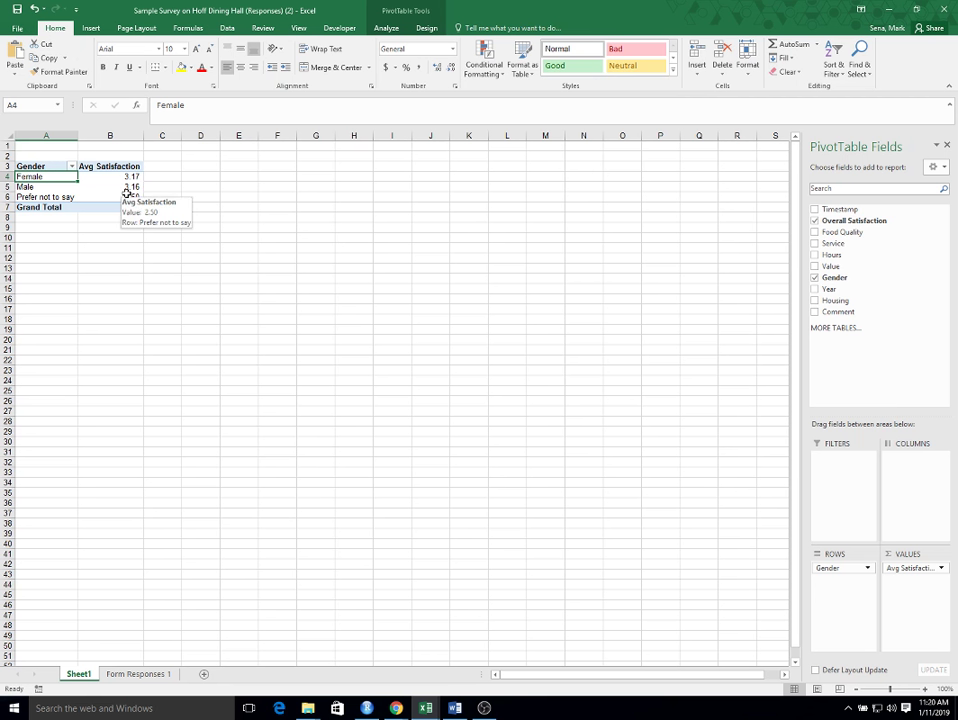
click(68, 197)
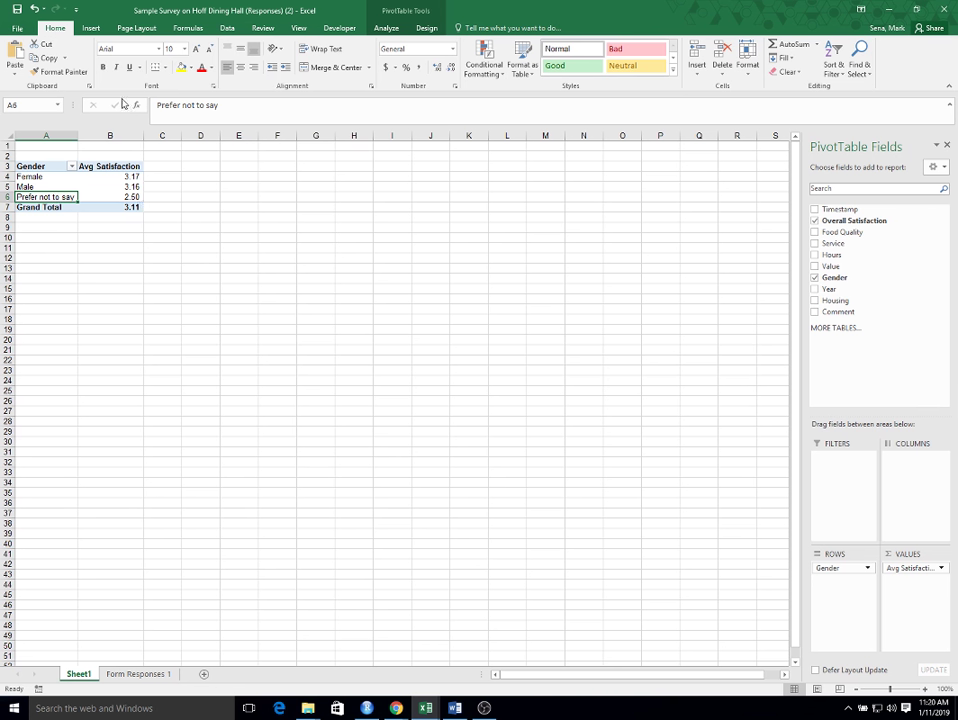
click(90, 30)
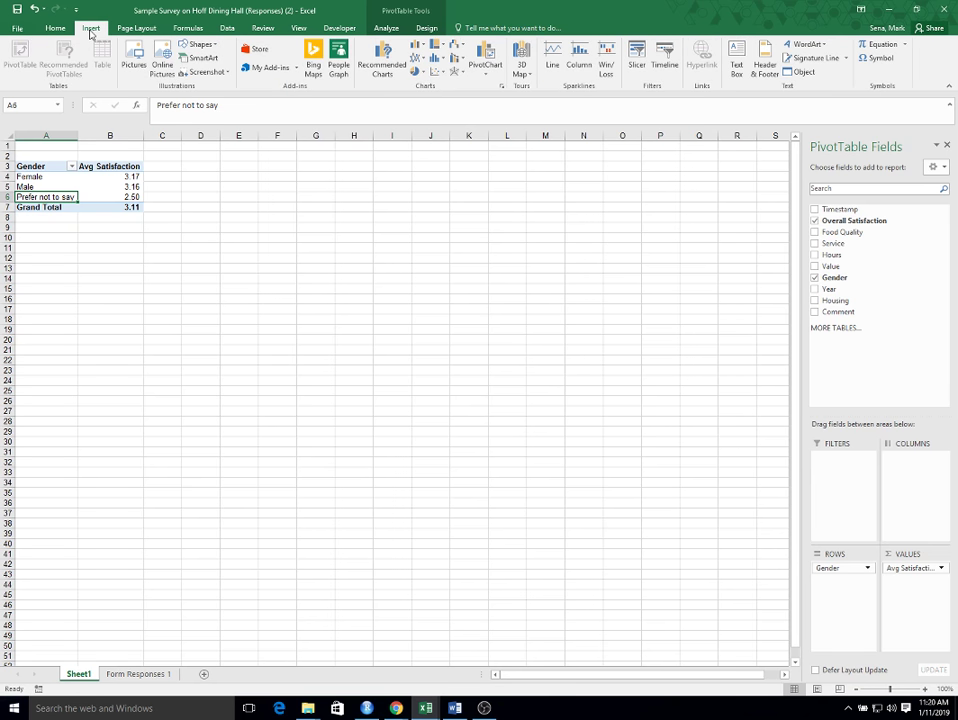
click(485, 72)
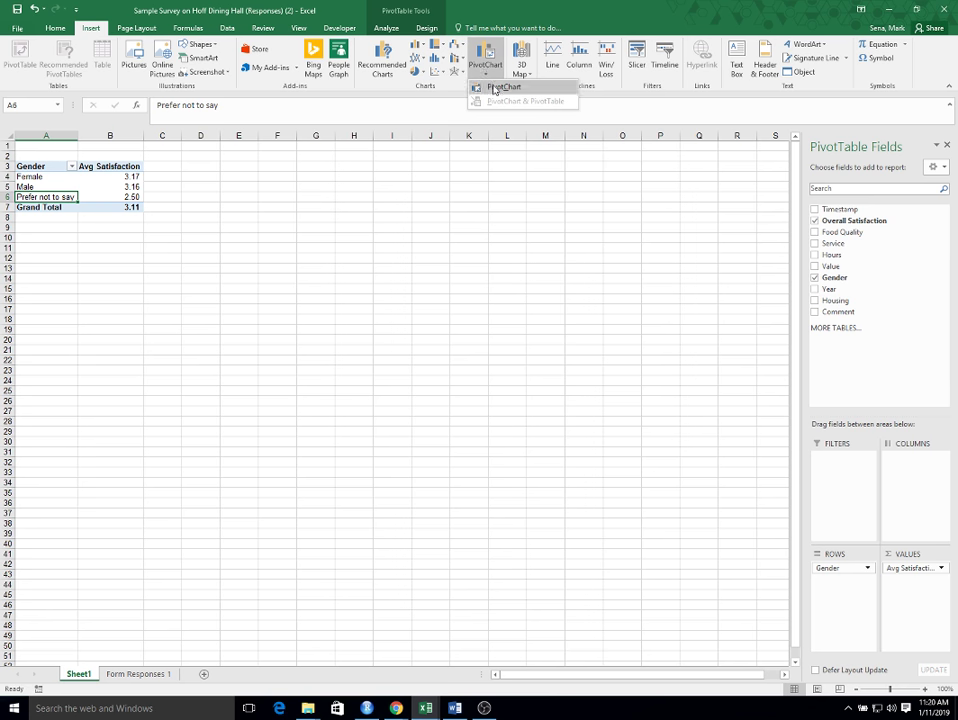
click(494, 89)
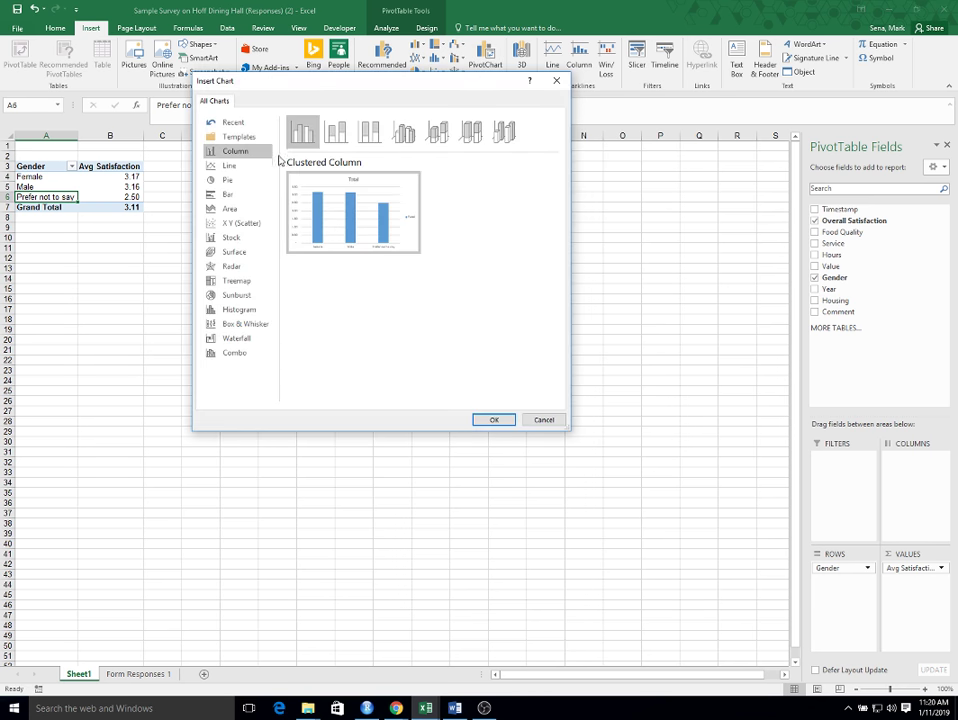
mouse_move(355, 200)
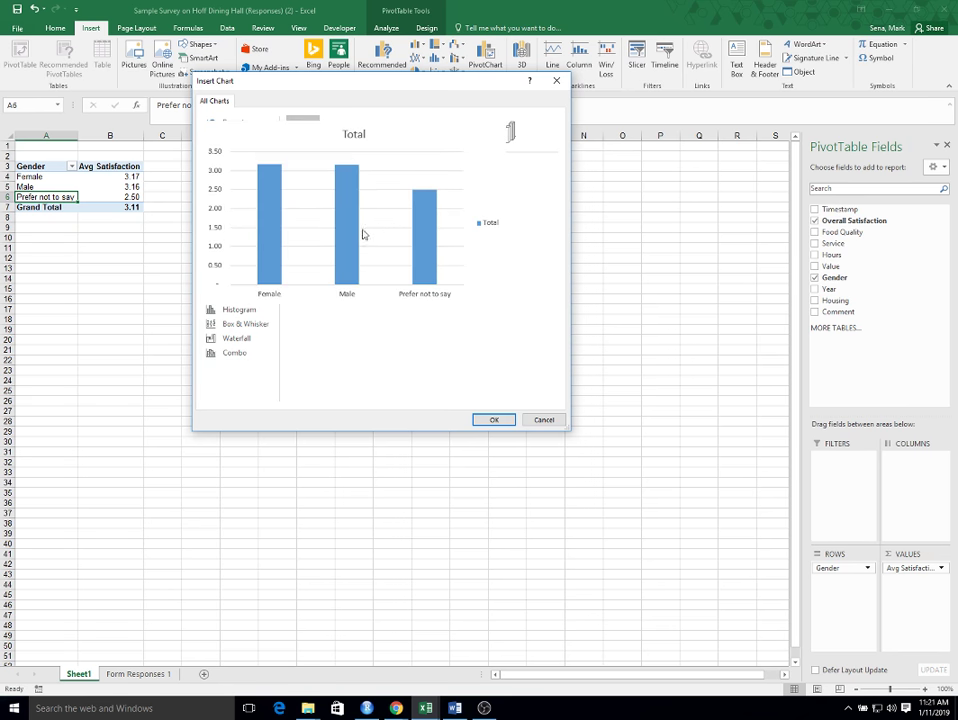
click(498, 421)
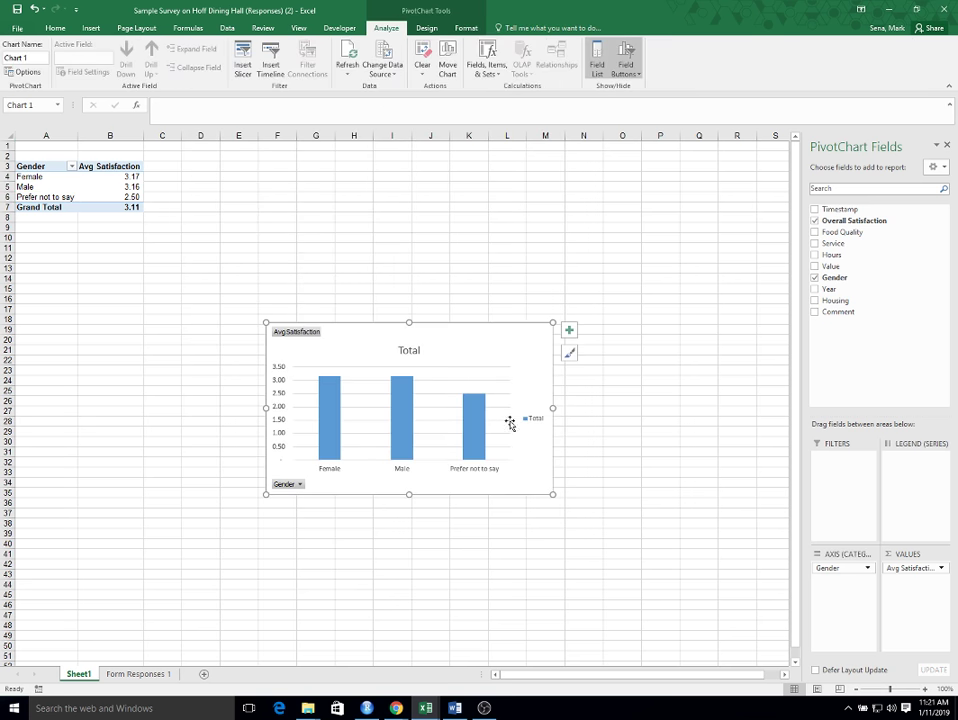
- Move the chart directly beside the PivotTable, starting around column C, and delete its legend
drag(406, 346, 261, 167)
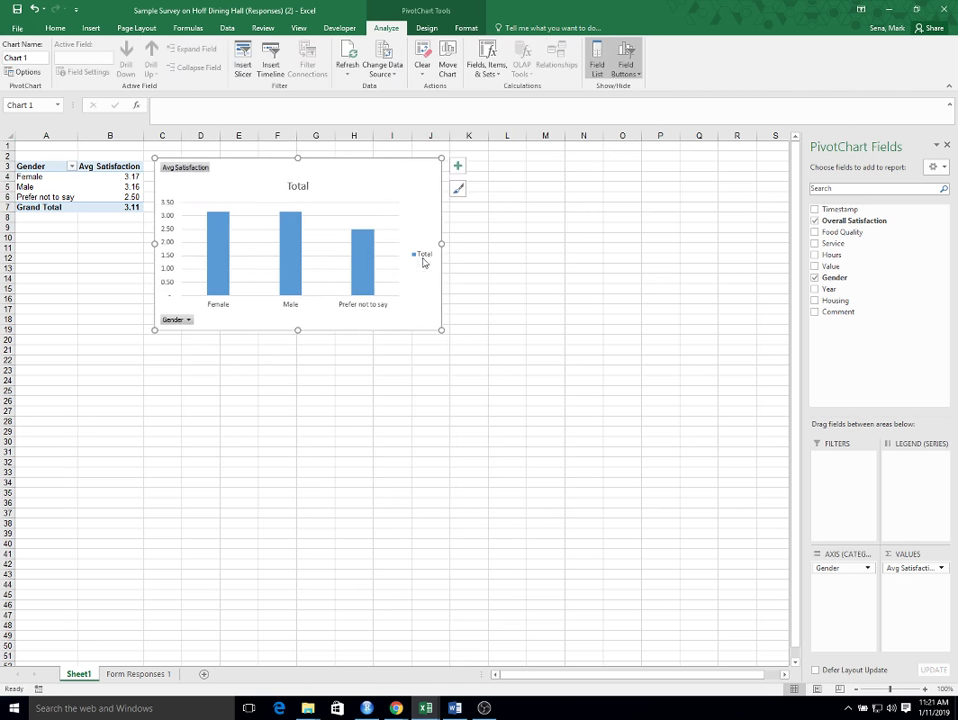
click(422, 256)
key(Delete)
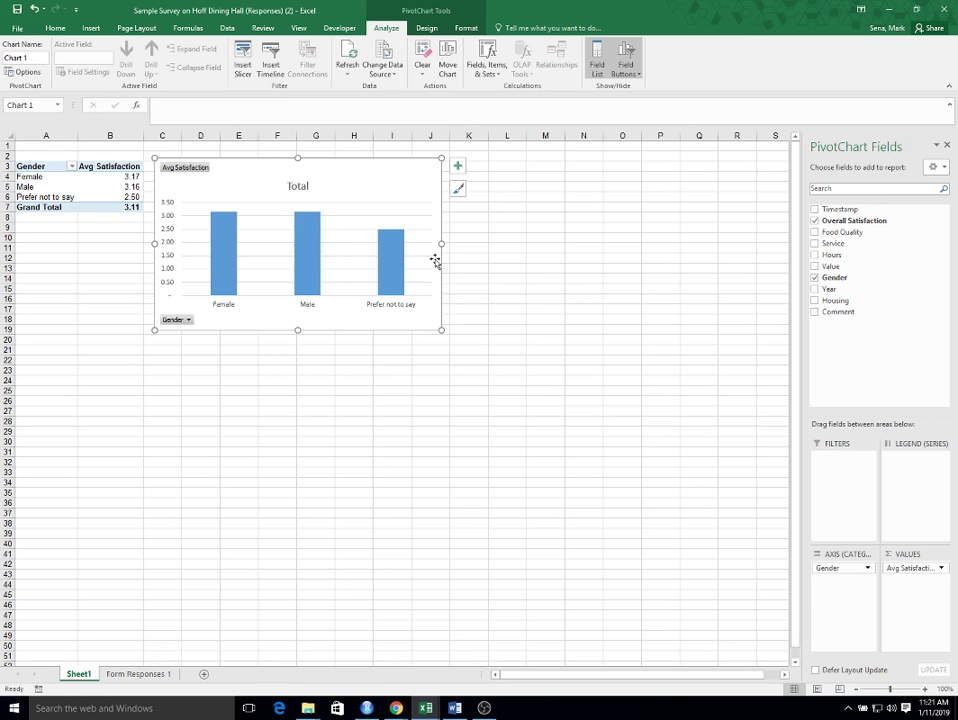
- Change the chart title to "Overall Satisifcation by Gender" and return to the PivotTable
click(287, 182)
double_click(288, 185)
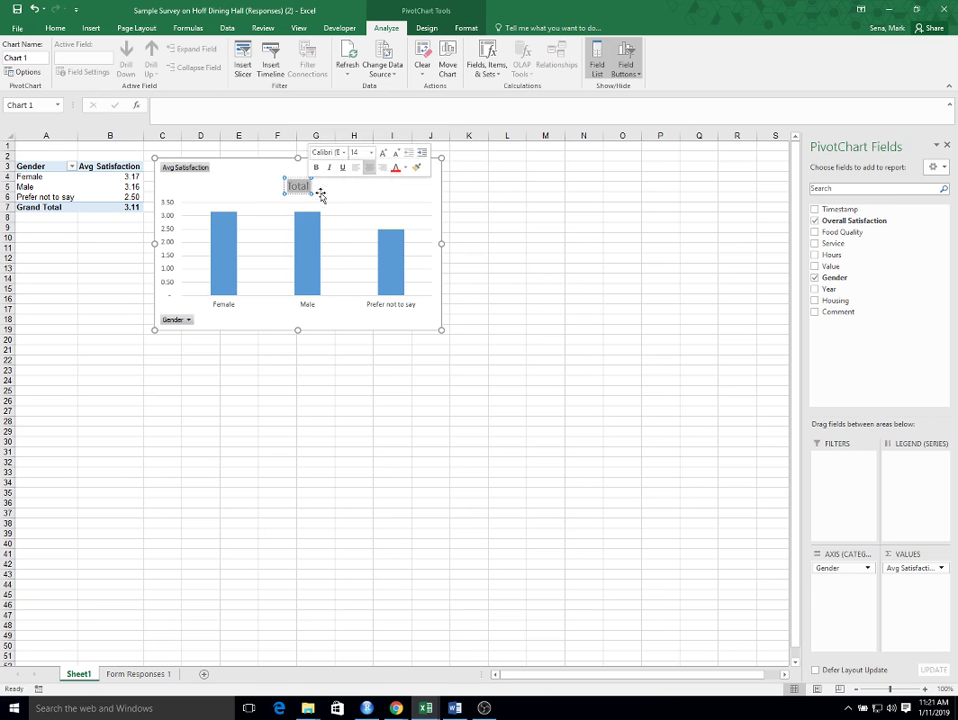
text(Overall)
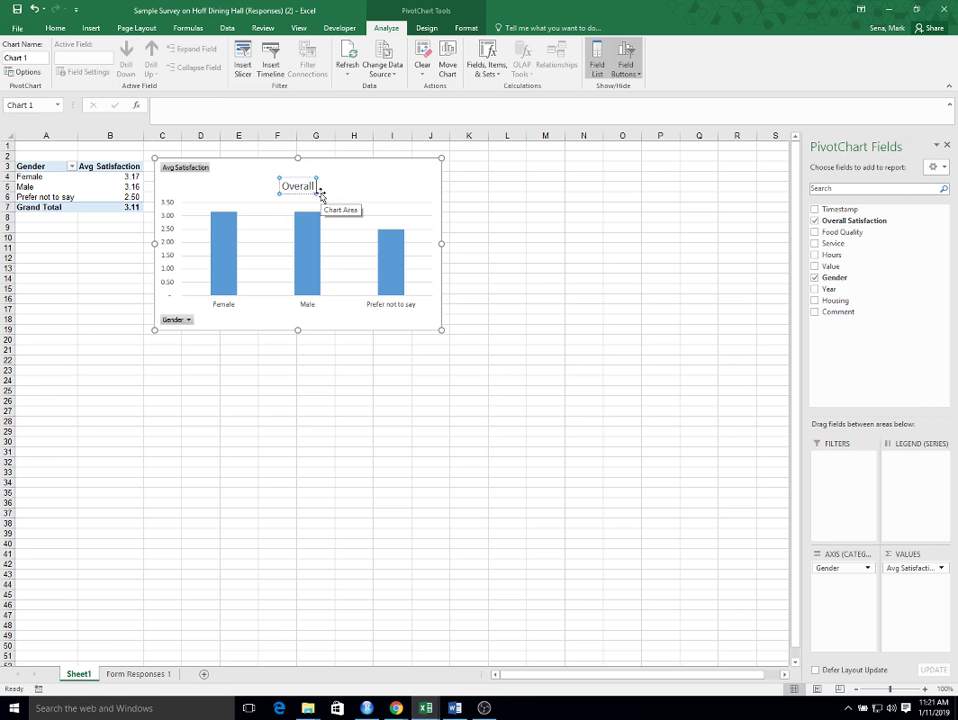
text( Satisfi)
text(cation by)
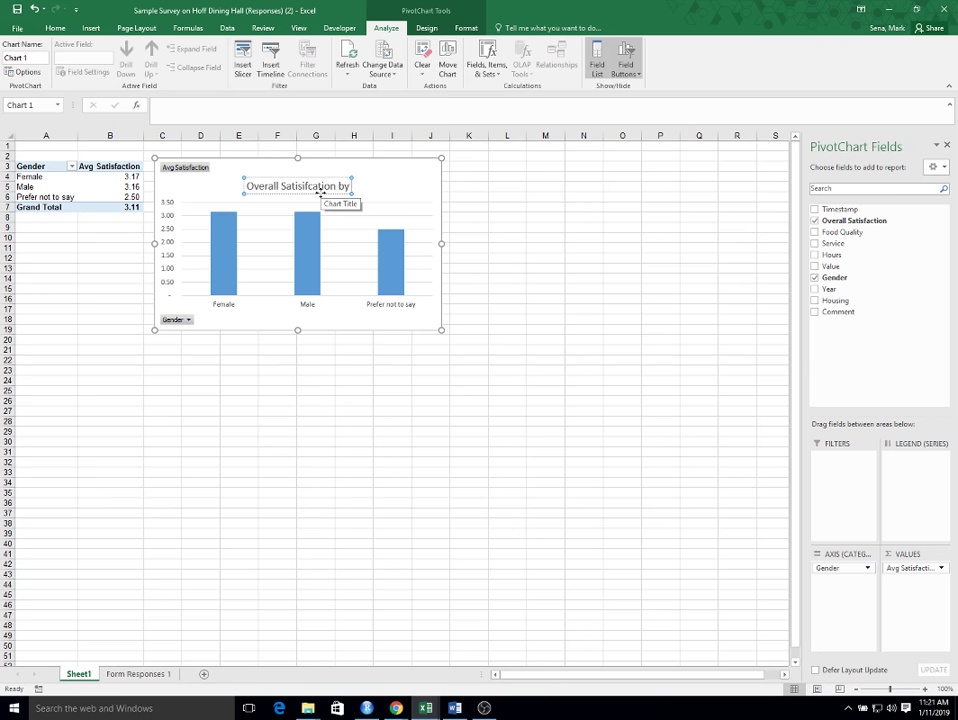
text( Gender)
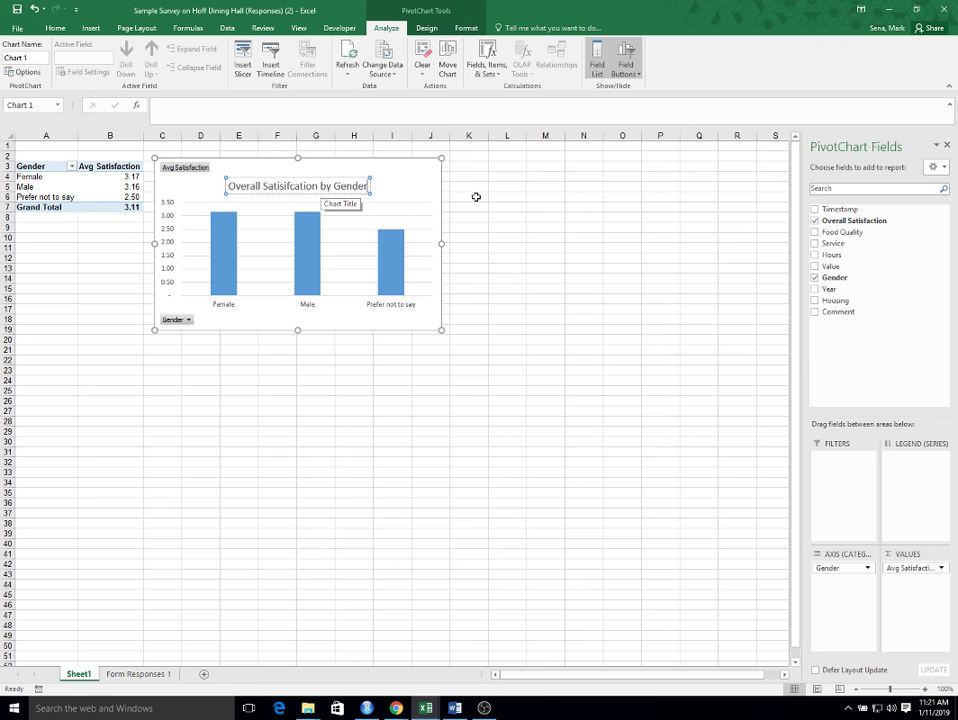
click(479, 171)
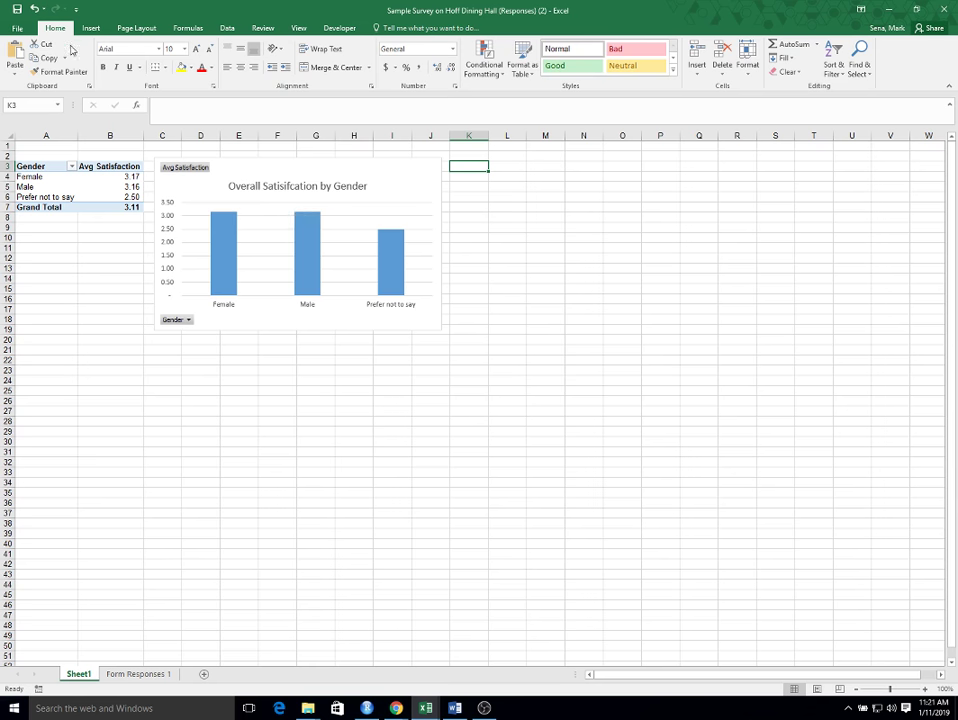
click(83, 188)
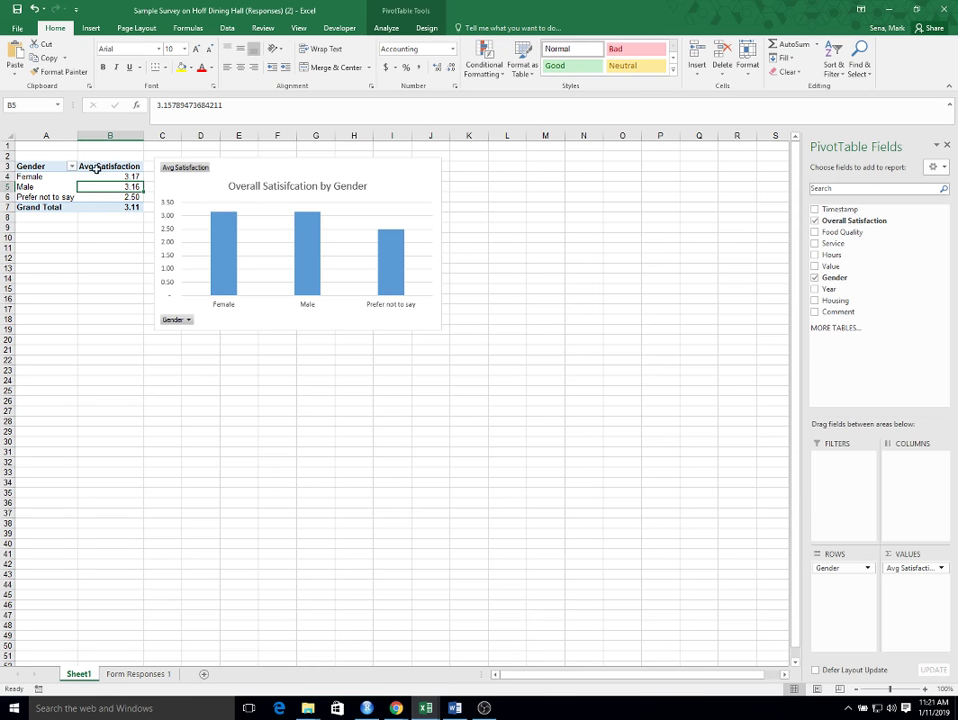
- Insert slicers for the Year and Housing fields of the gender PivotTable
click(89, 28)
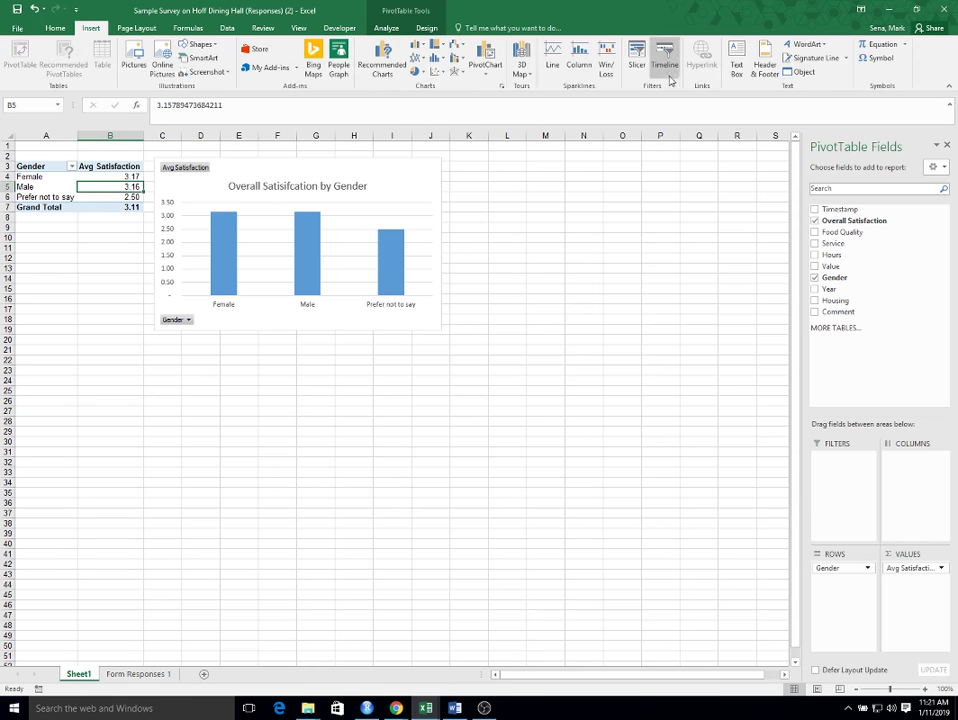
click(637, 60)
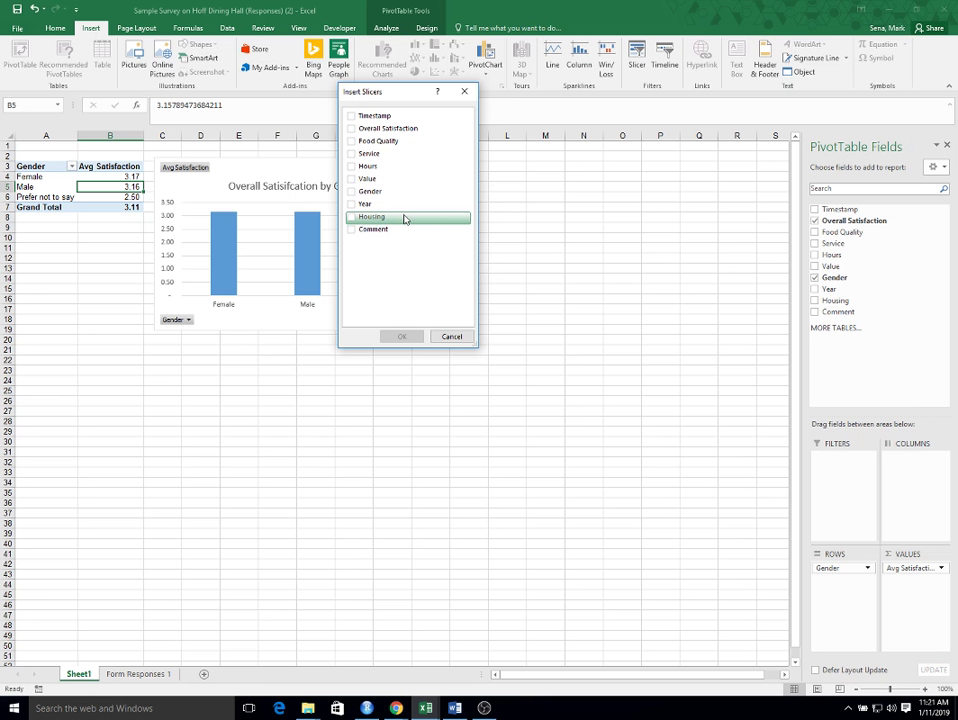
click(351, 204)
click(351, 216)
click(397, 335)
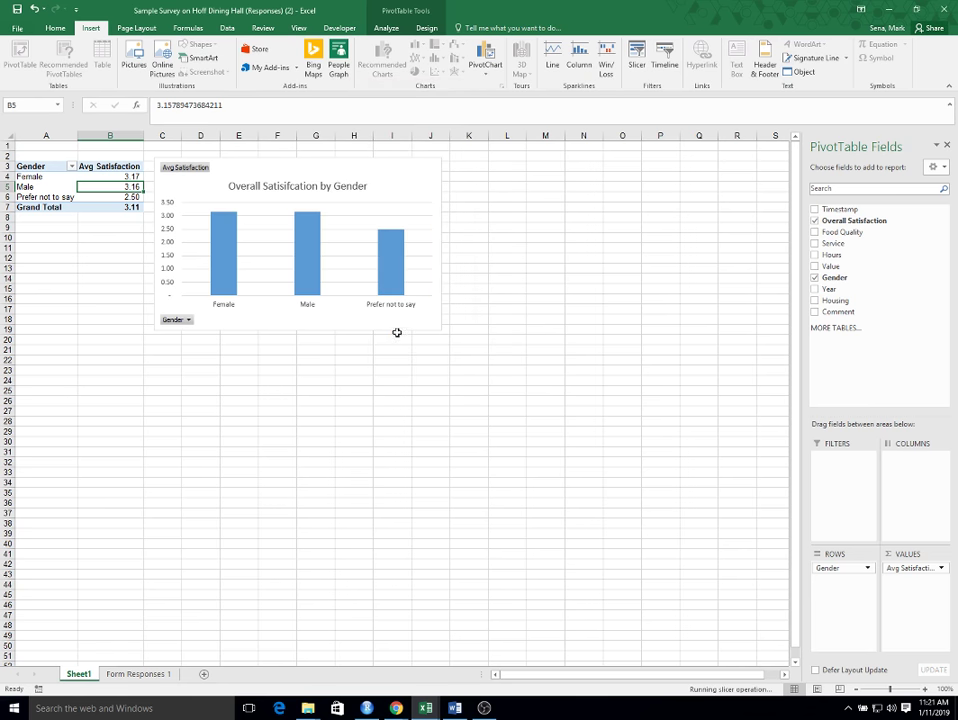
- Arrange the Year and Housing slicers side by side immediately after the gender chart, aligned with its upper edge
drag(372, 322, 479, 168)
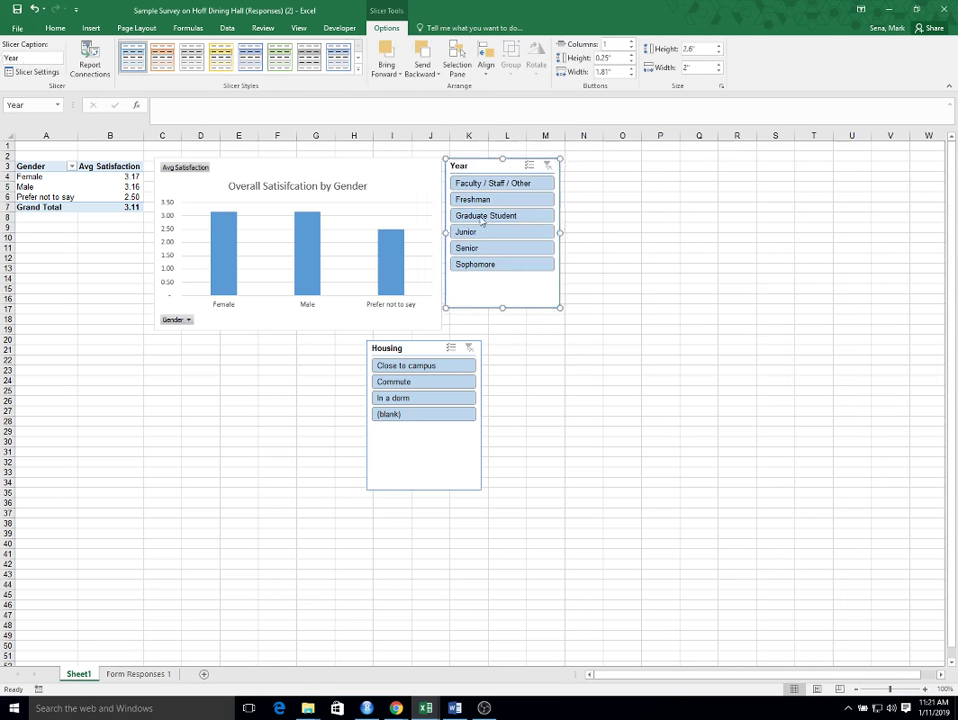
drag(404, 352, 600, 167)
click(669, 372)
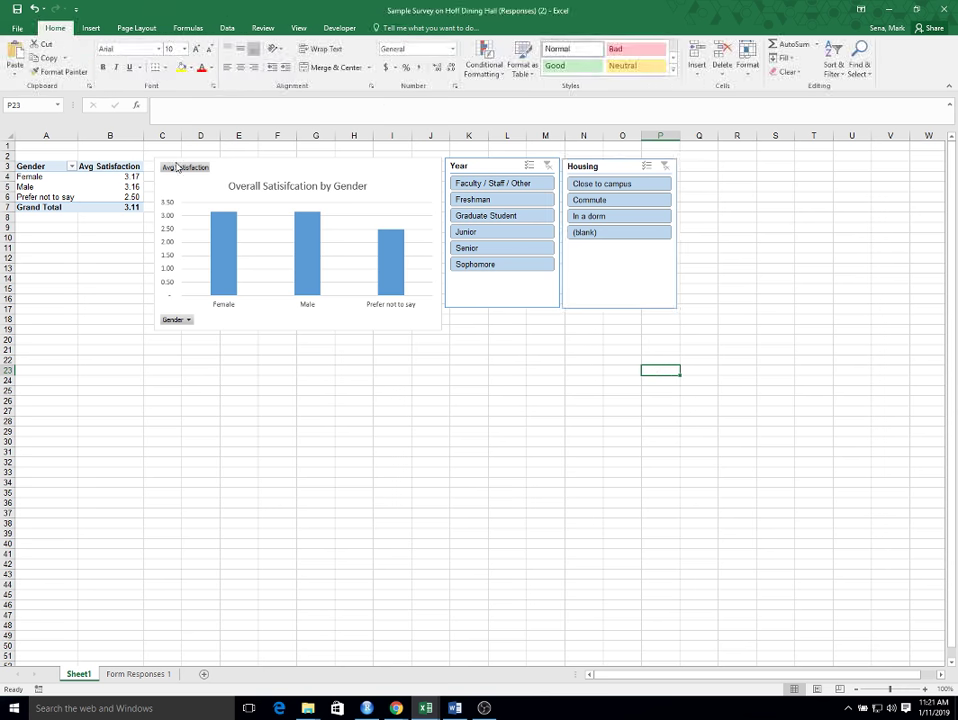
- Rename the PivotTable worksheet as "Satisfaction by Gender"
drag(80, 676, 207, 556)
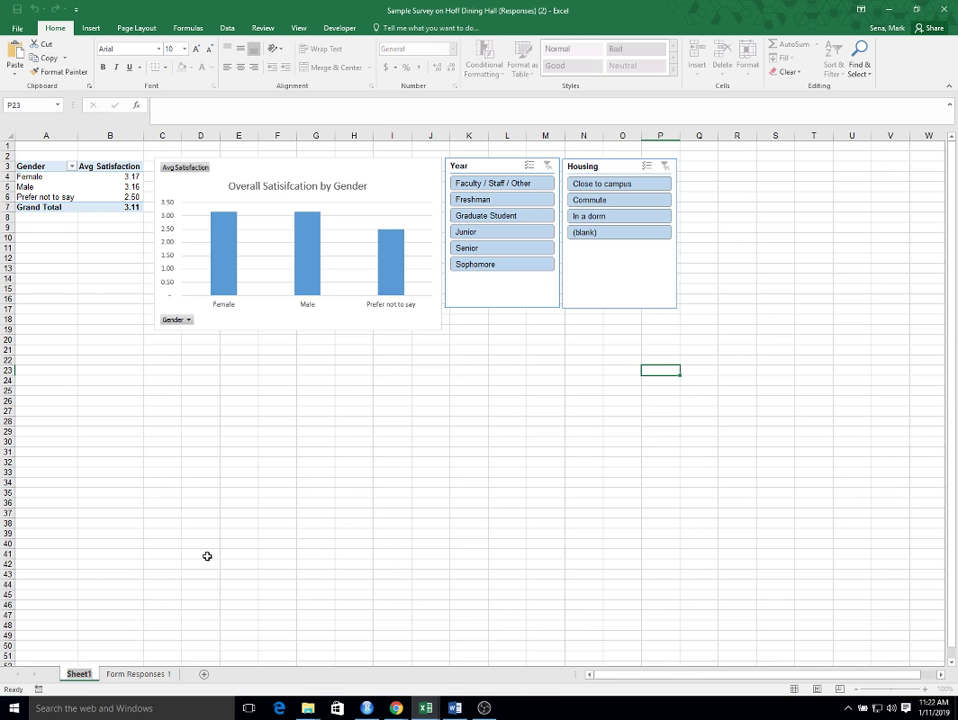
key(alt+h)
text(orSatisfactio)
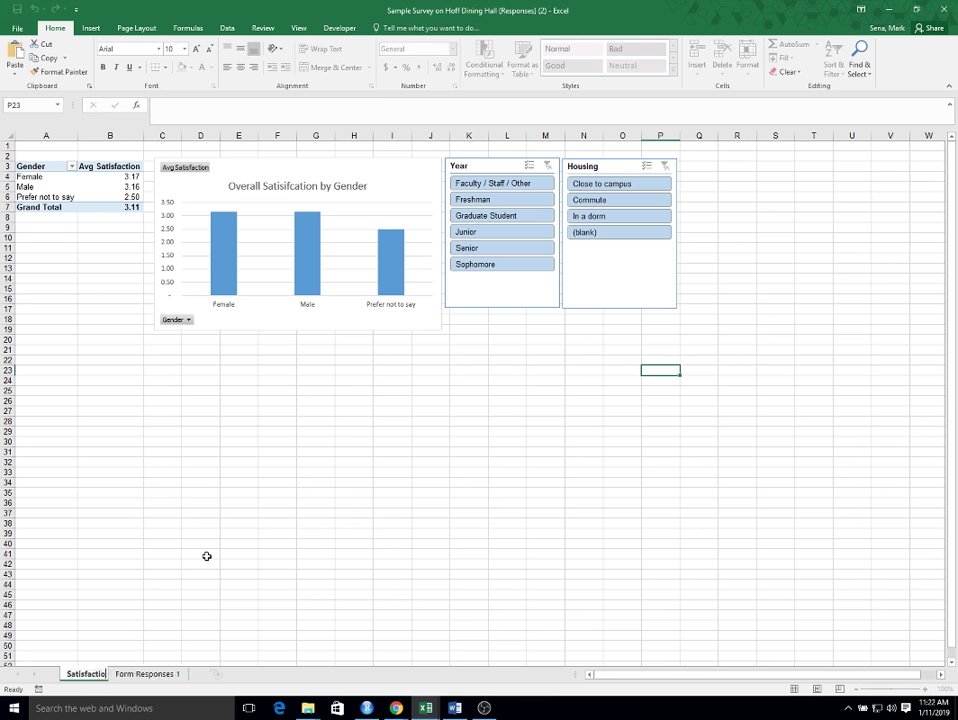
text(n by Gender)
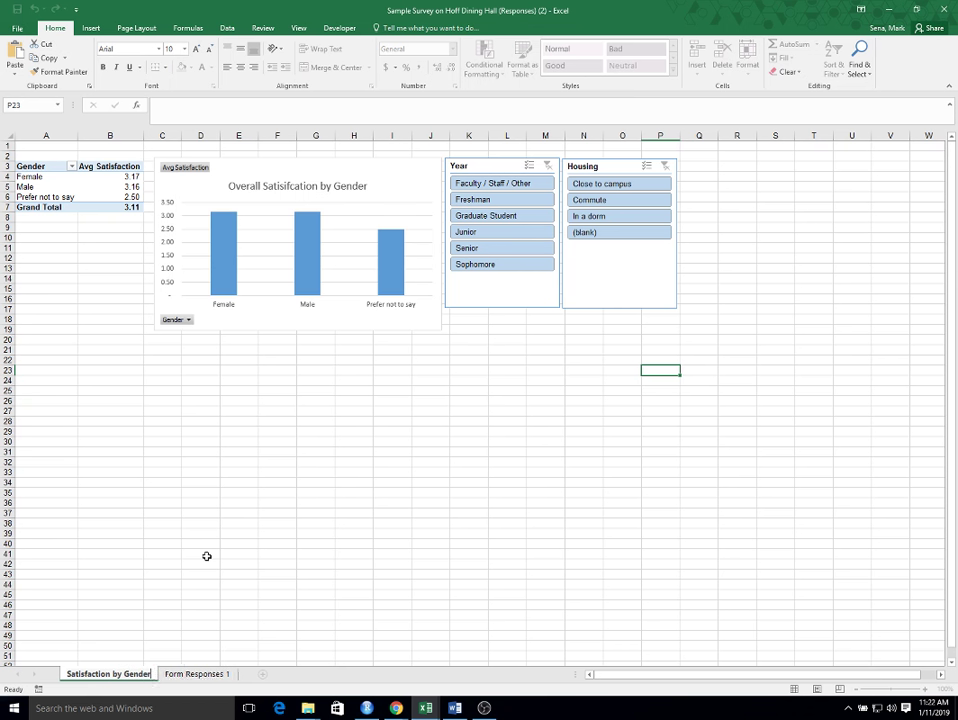
key(Return)
click(289, 401)
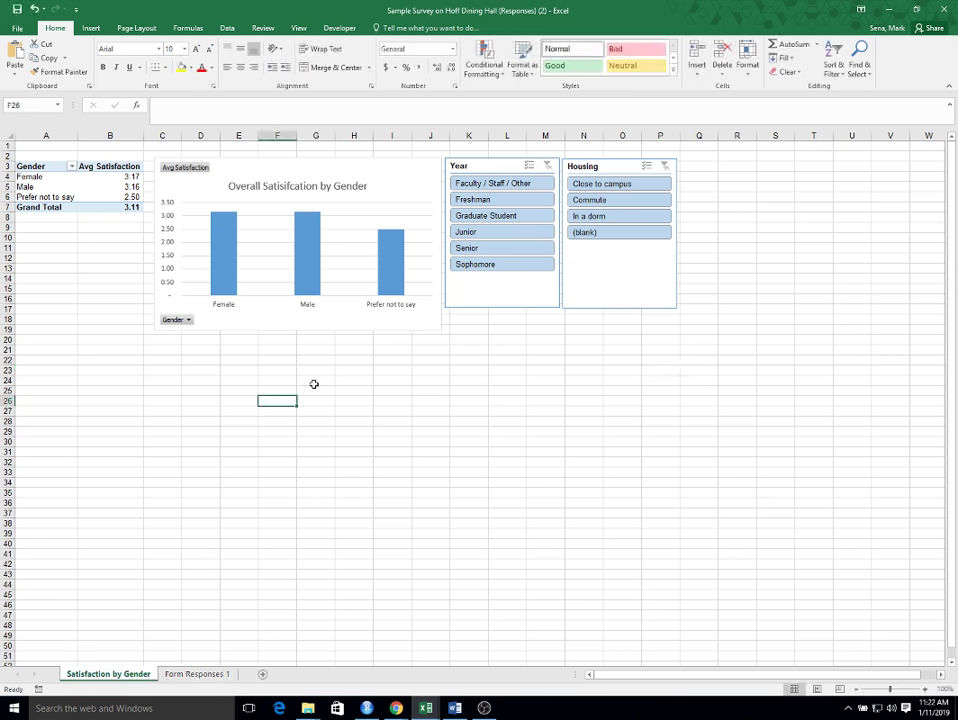
- Create a second PivotTable from the Form Responses 1 data A1:J28, placed at cell A25 of the Satisfaction by Gender sheet
click(206, 678)
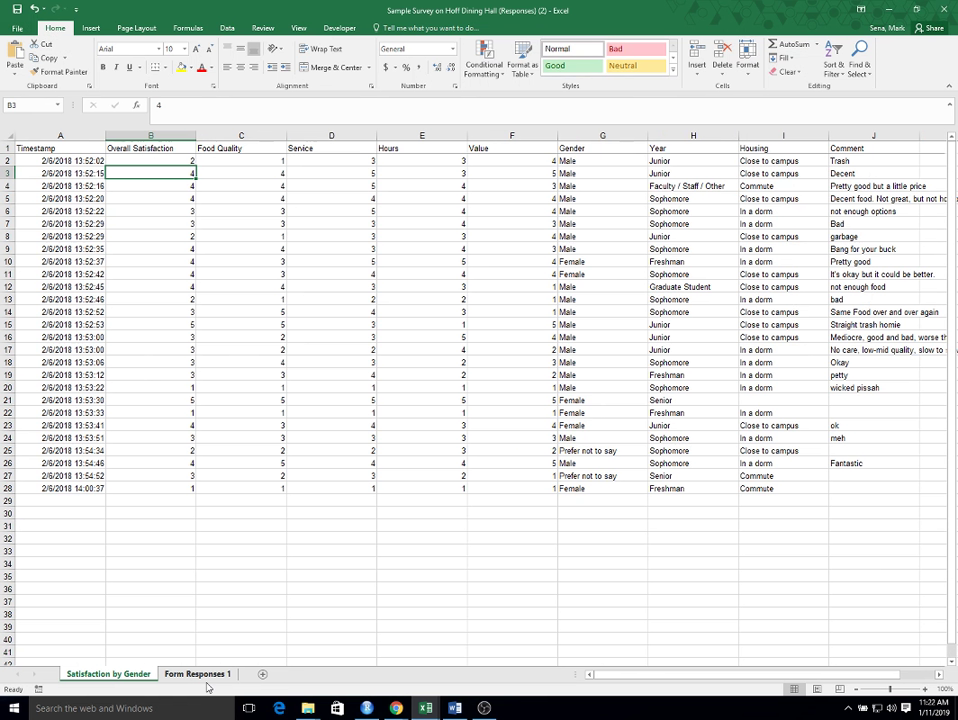
click(90, 29)
click(22, 55)
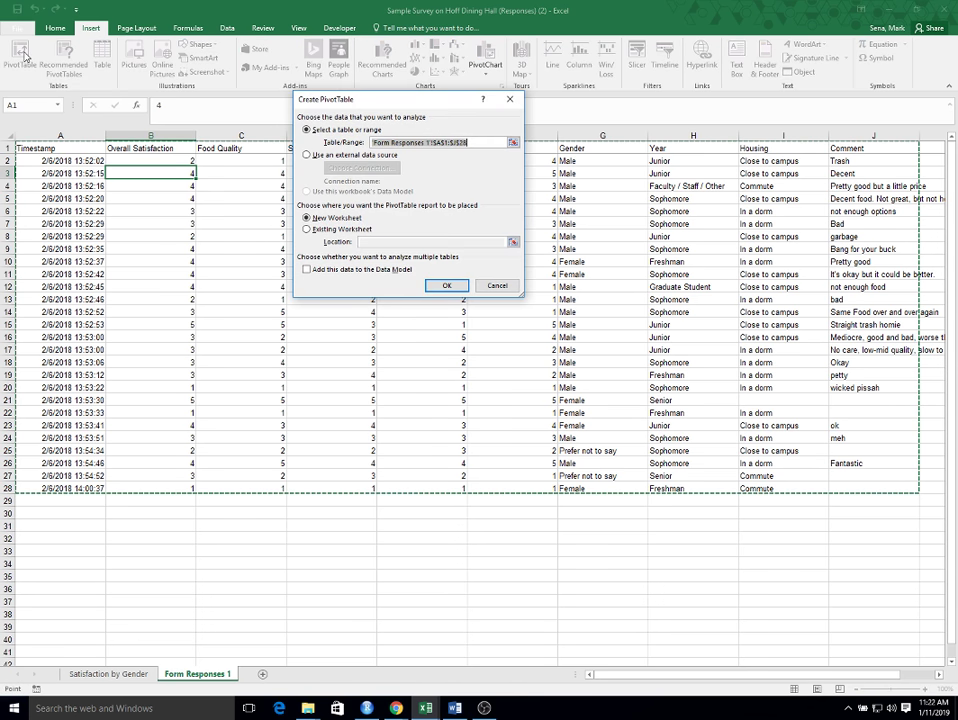
click(308, 230)
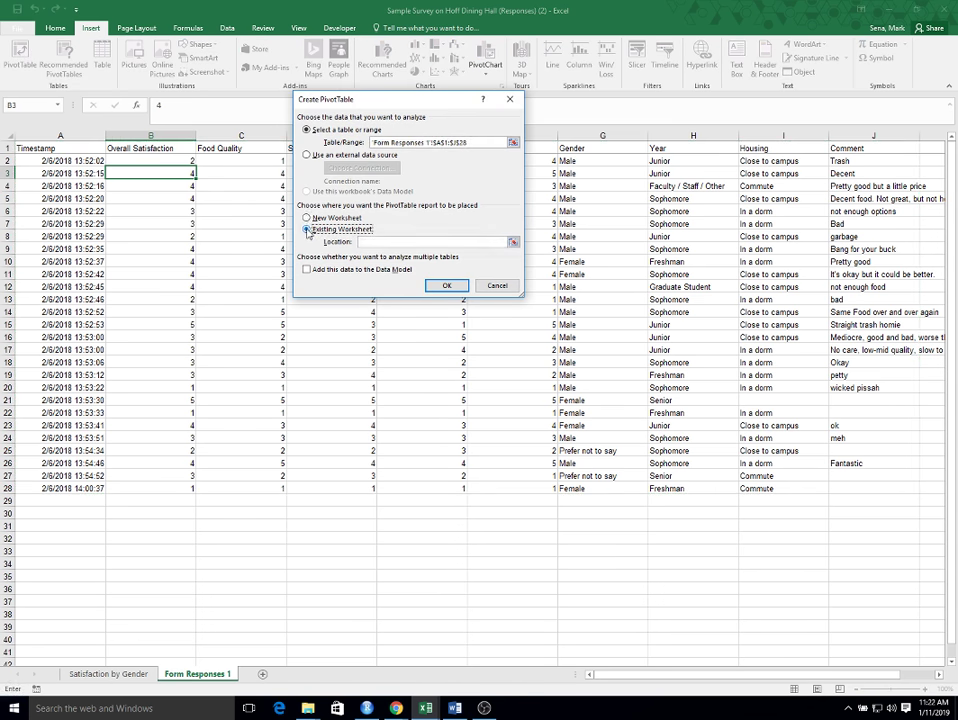
click(512, 242)
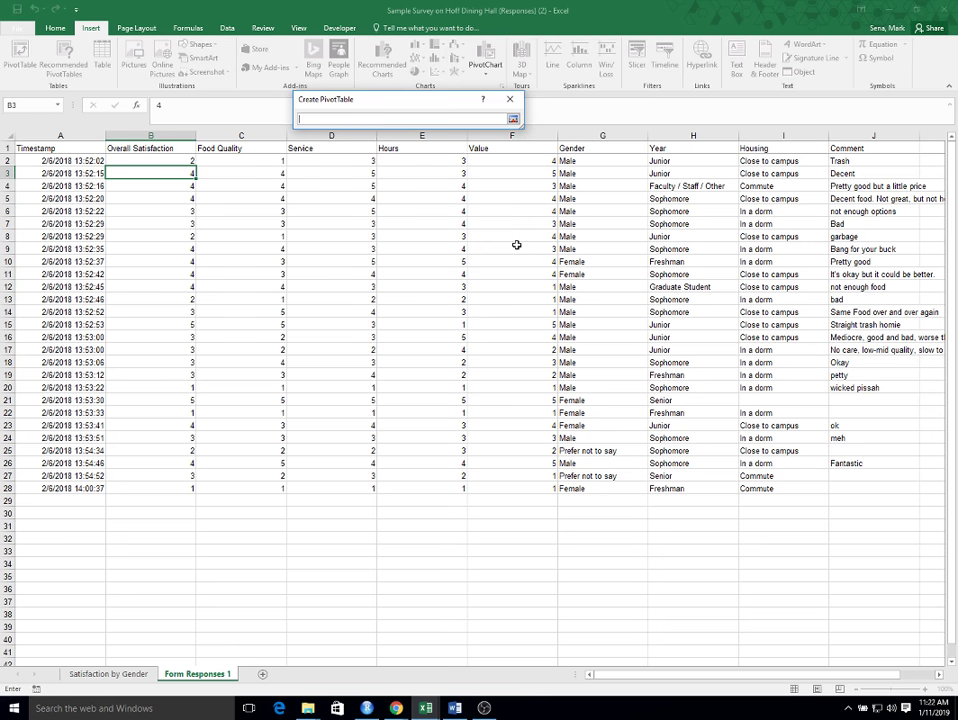
click(132, 674)
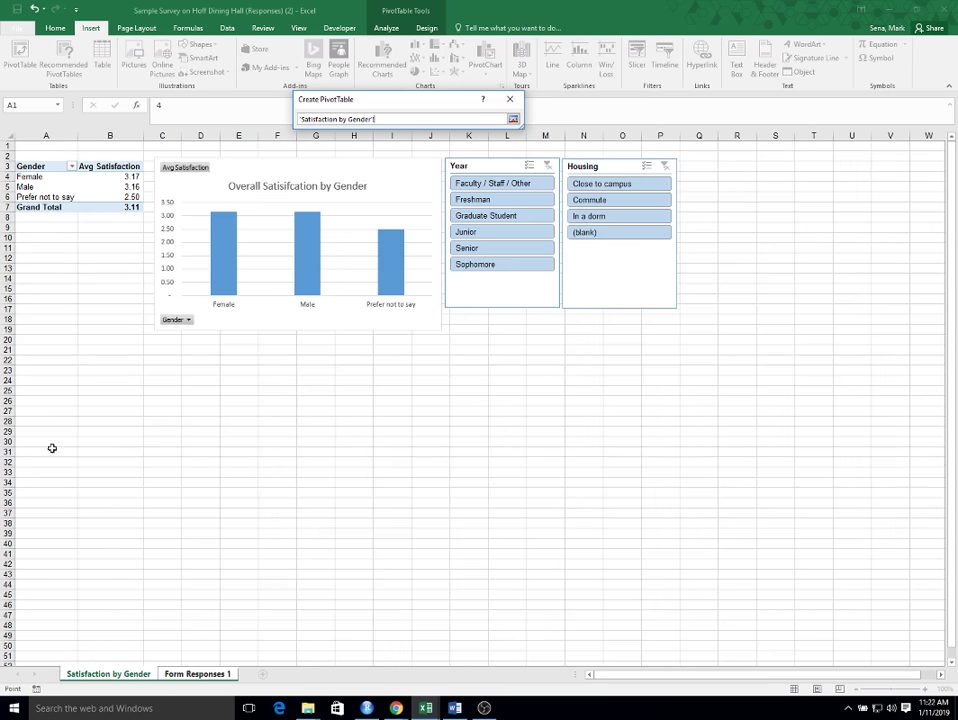
click(39, 389)
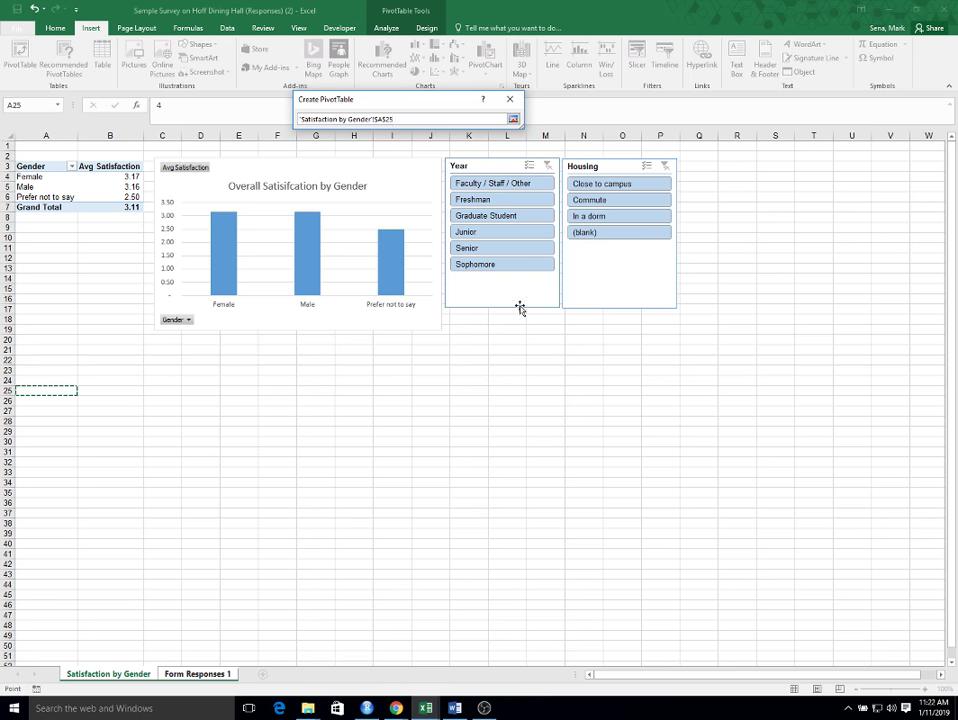
click(512, 119)
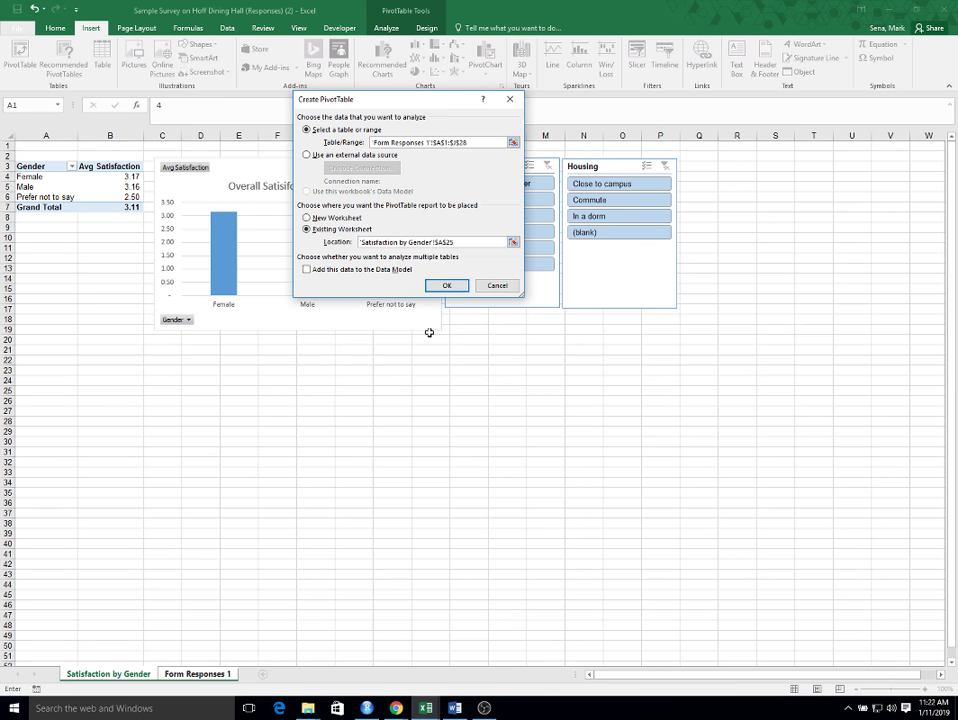
click(449, 285)
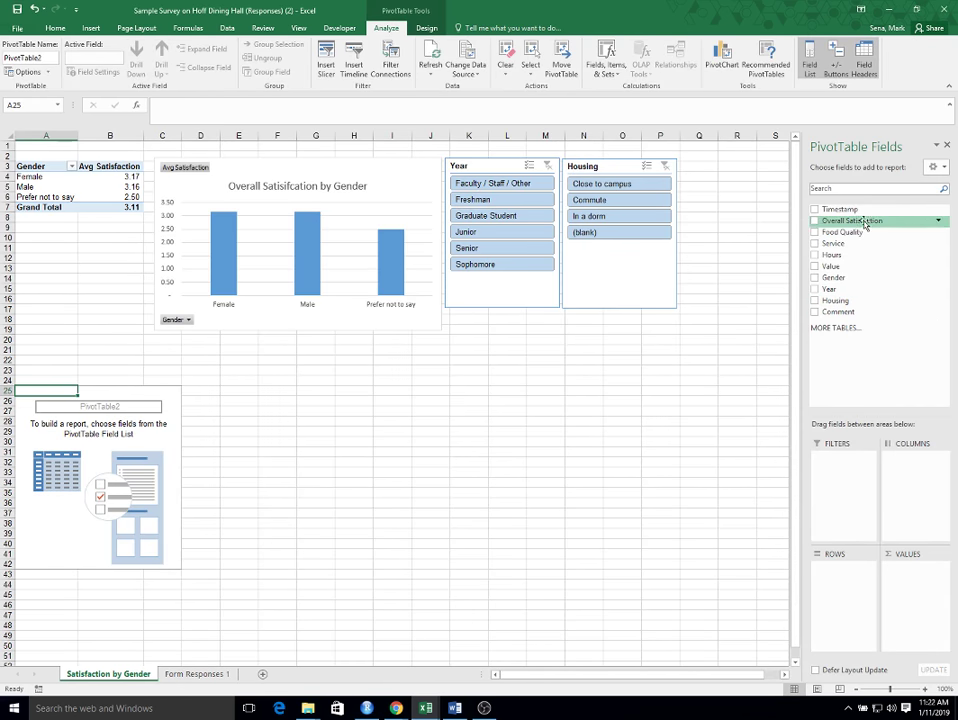
- Set the new PivotTable to show the average of Overall Satisfaction with Year as its rows
drag(848, 221, 912, 566)
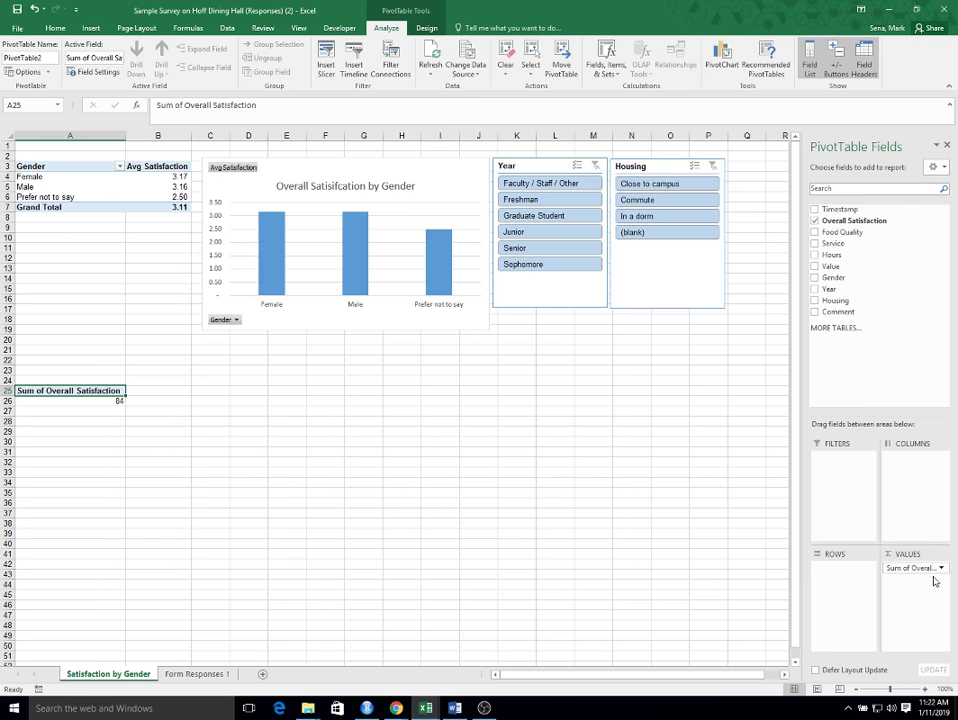
click(942, 569)
click(900, 553)
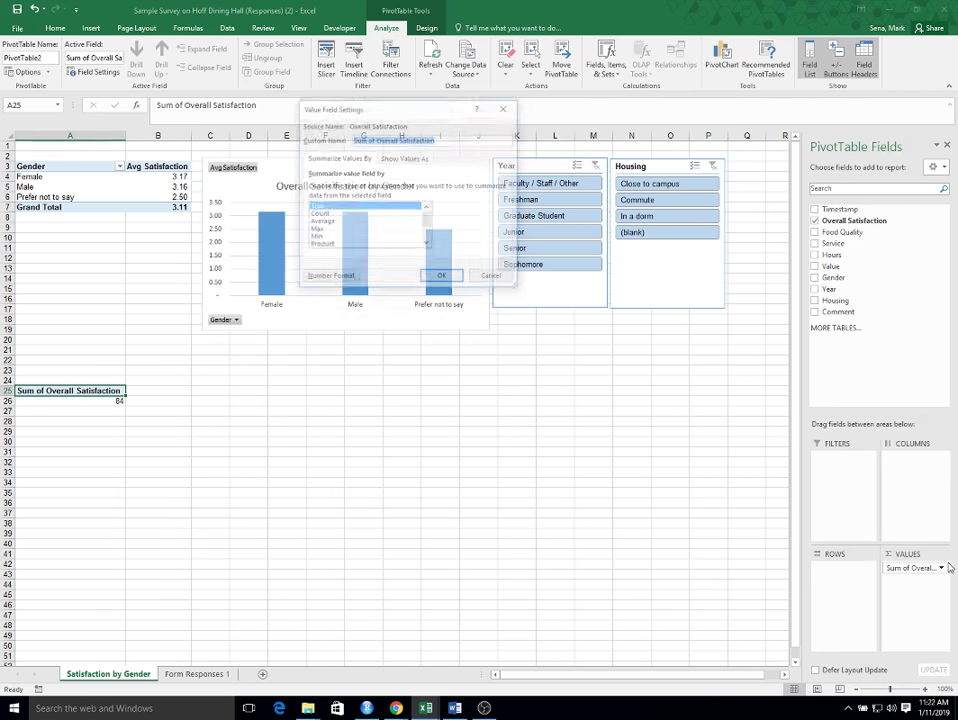
click(321, 222)
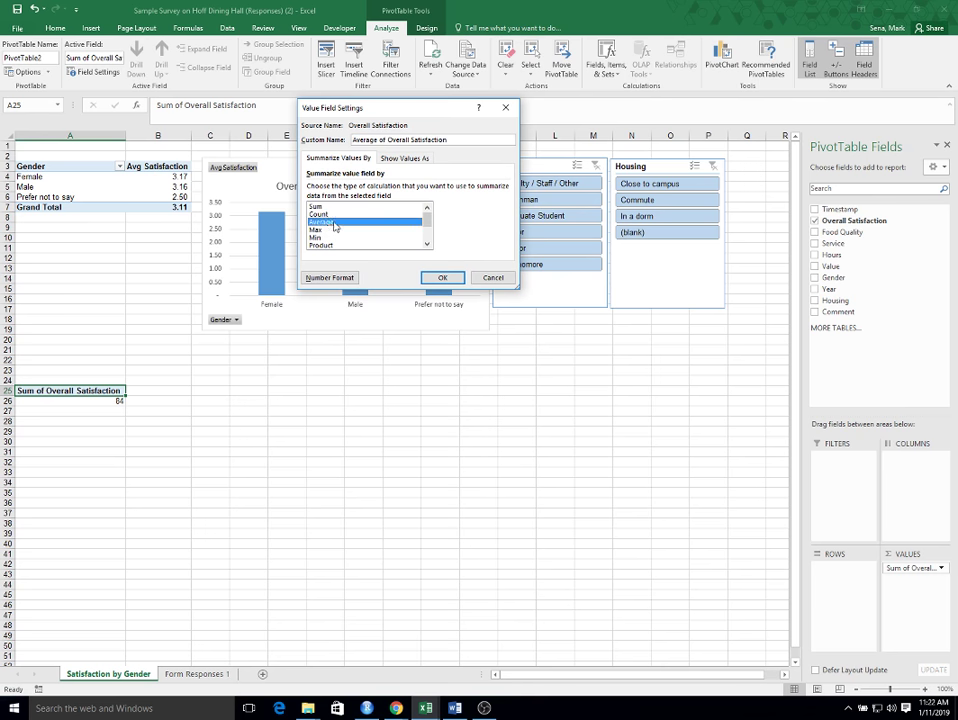
click(442, 277)
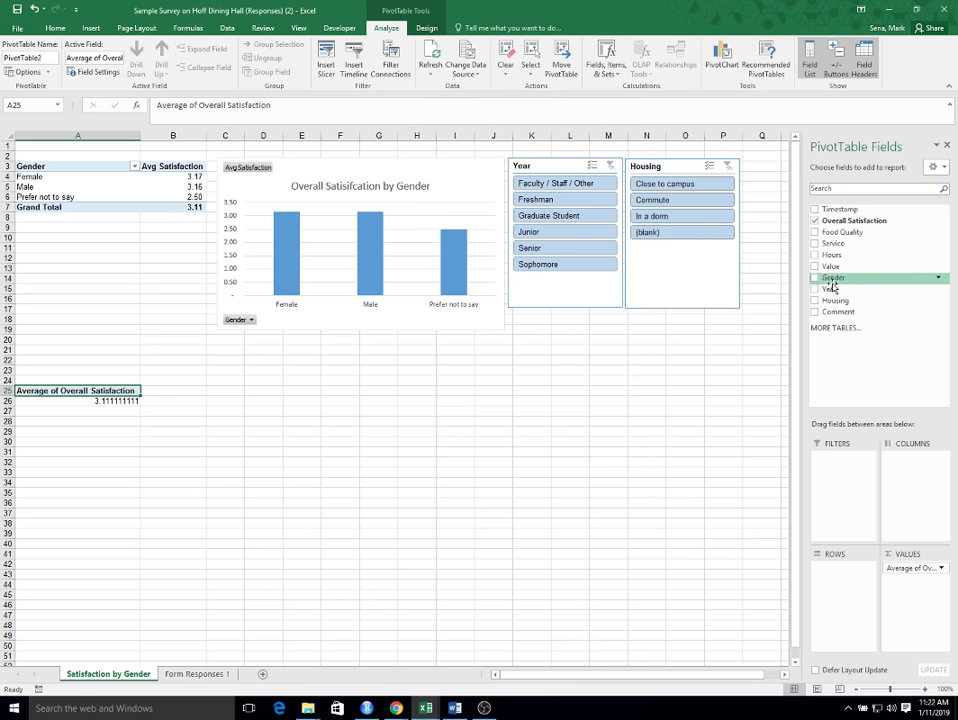
drag(824, 289, 836, 583)
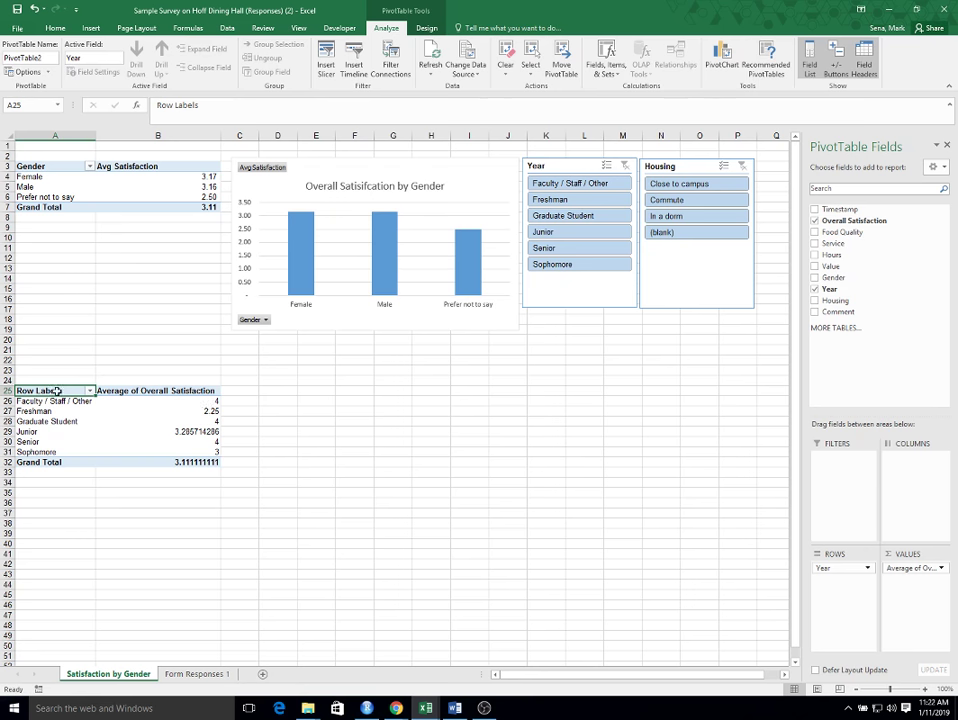
- Rename the second PivotTable's headers in A25 and B25 as "Year" and "Avg Satisfaction"
mouse_move(476, 268)
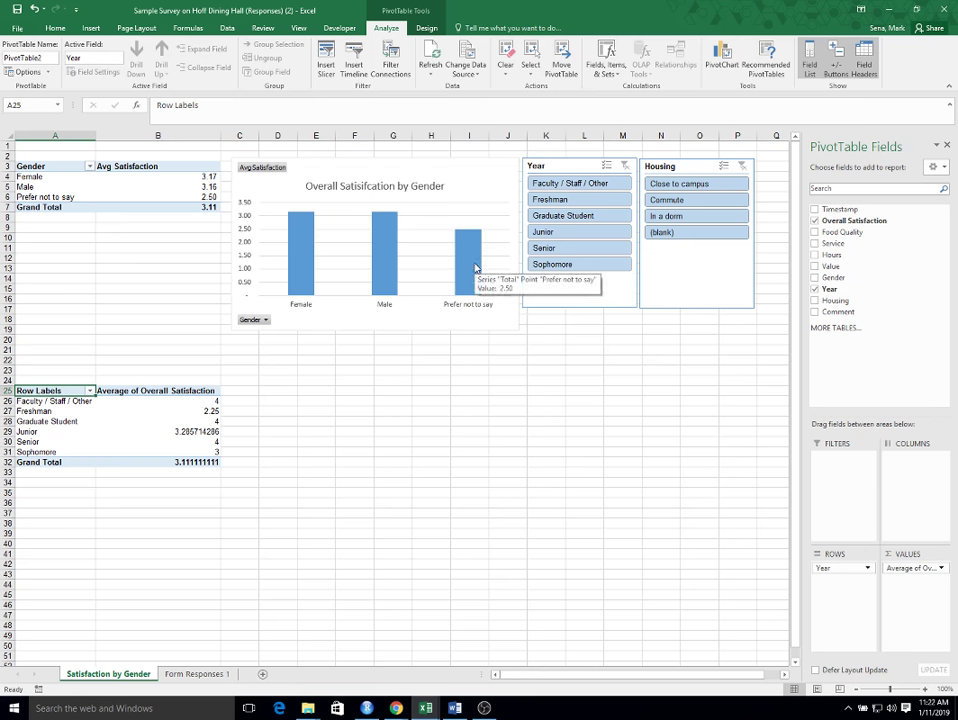
text(Year)
key(Tab)
key(F2)
key(BackSpace)
key(BackSpace)
key(BackSpace)
key(BackSpace)
key(BackSpace)
key(BackSpace)
key(BackSpace)
key(BackSpace)
key(BackSpace)
key(BackSpace)
key(BackSpace)
text(Avg)
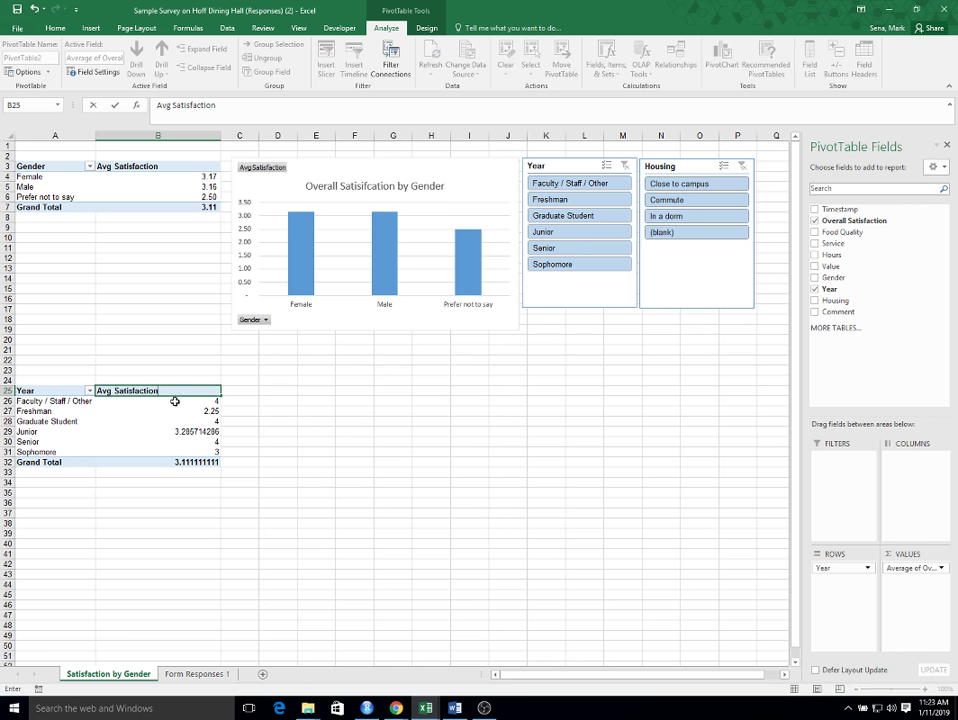
- Format the yearly averages in B26:B31 with the comma style and fit column B to its contents
drag(169, 400, 177, 455)
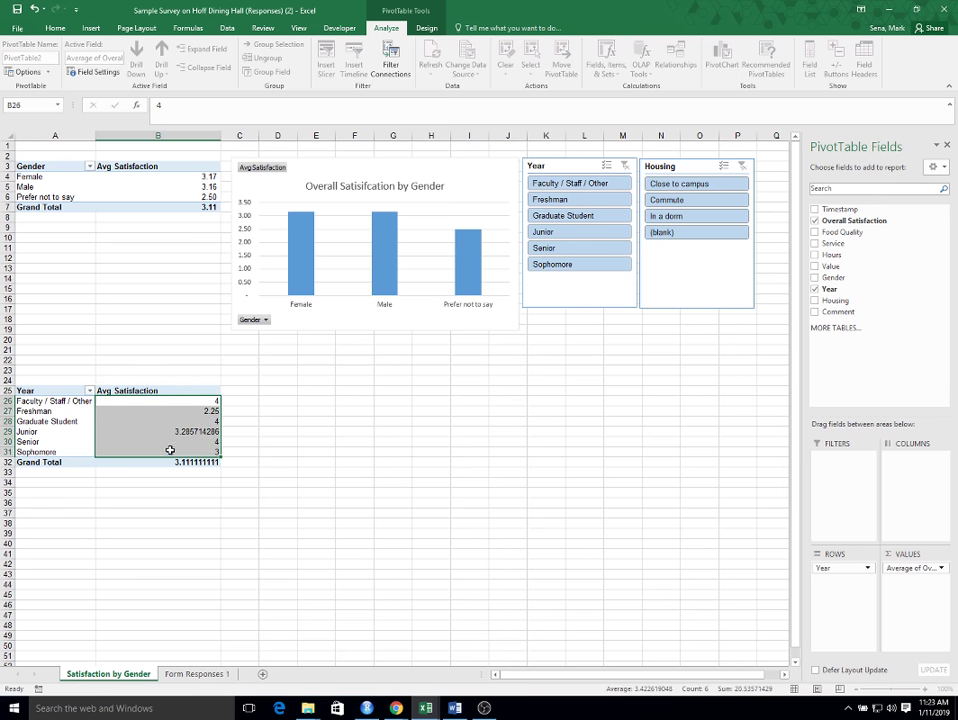
click(45, 28)
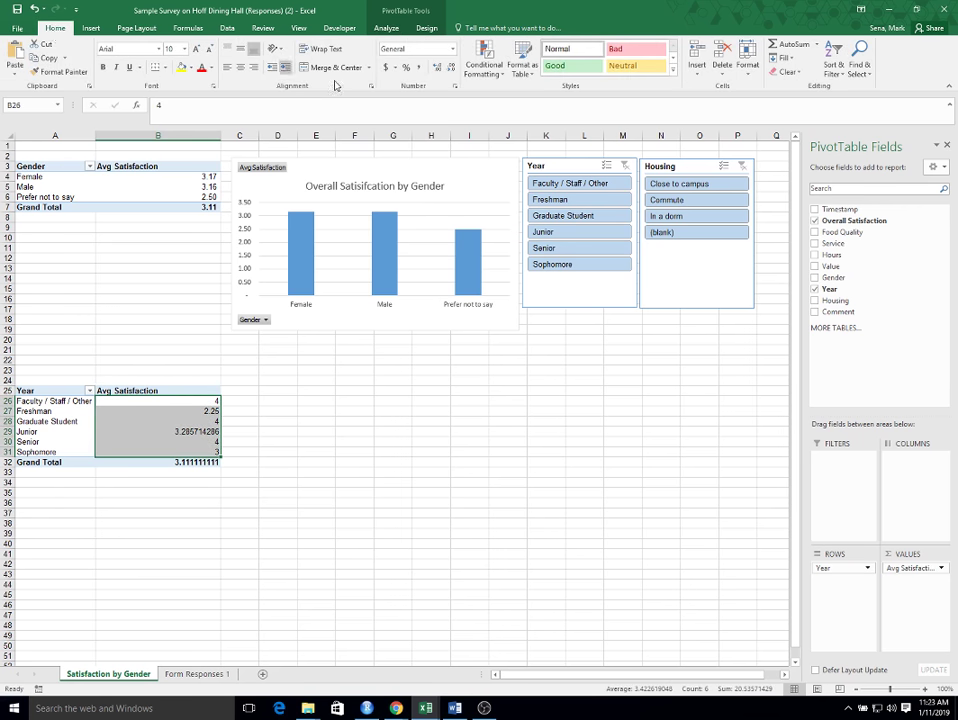
click(419, 70)
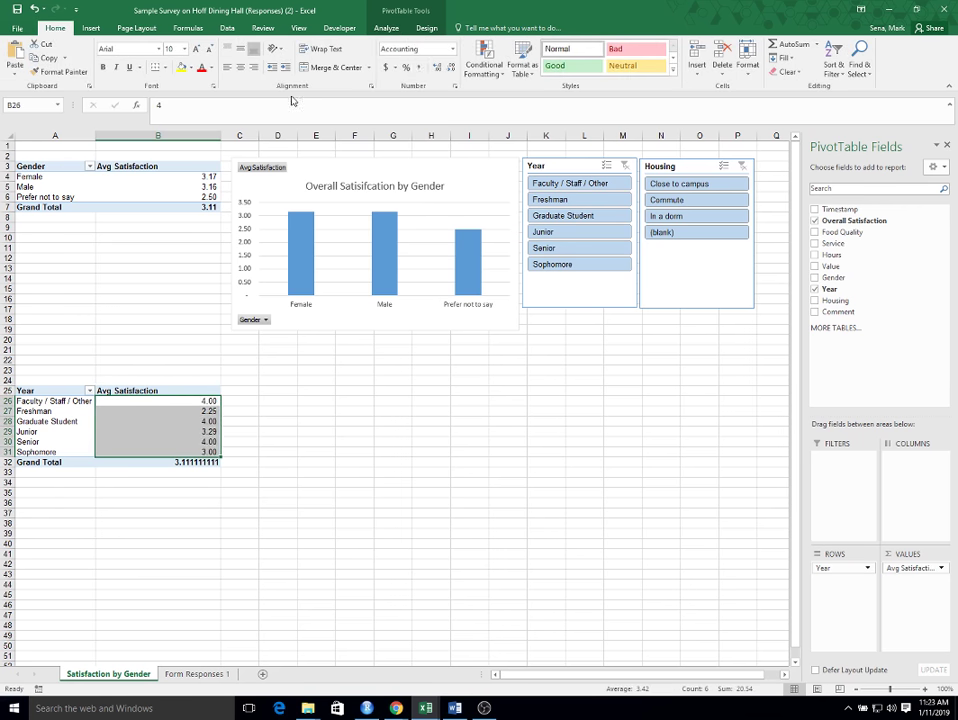
double_click(221, 134)
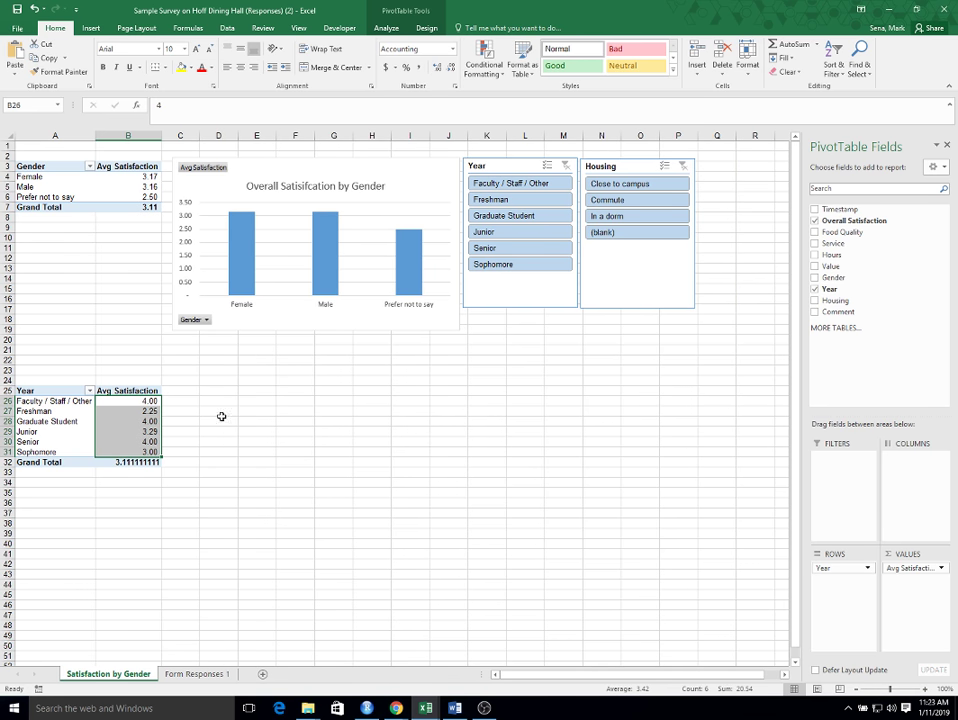
click(264, 397)
- Insert a clustered column PivotChart of average satisfaction by year and place it directly beside its PivotTable at row 25
click(130, 412)
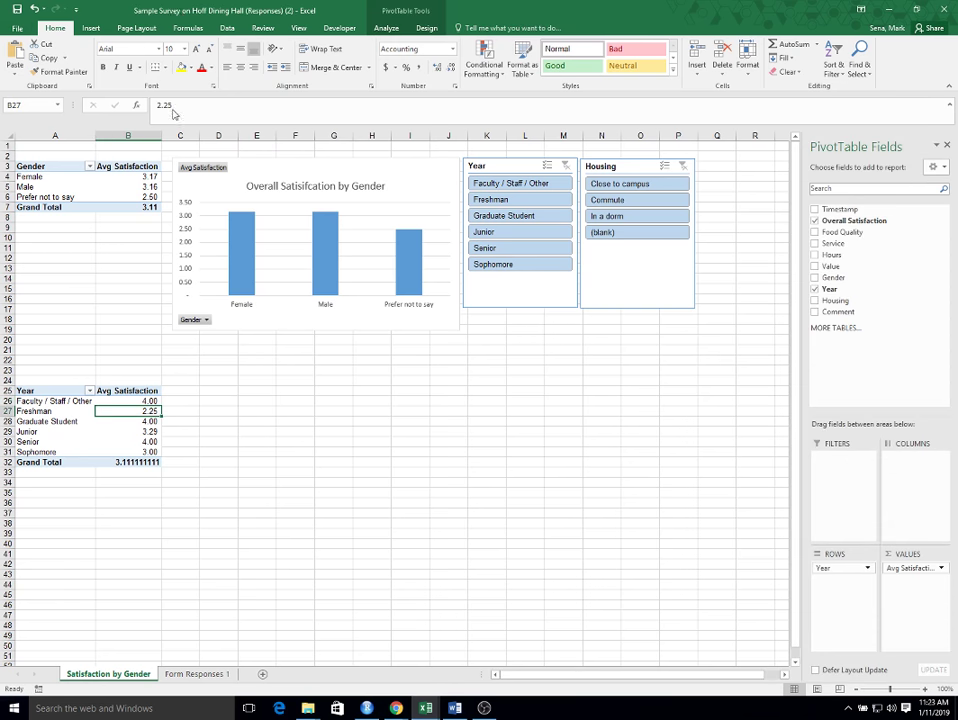
click(91, 28)
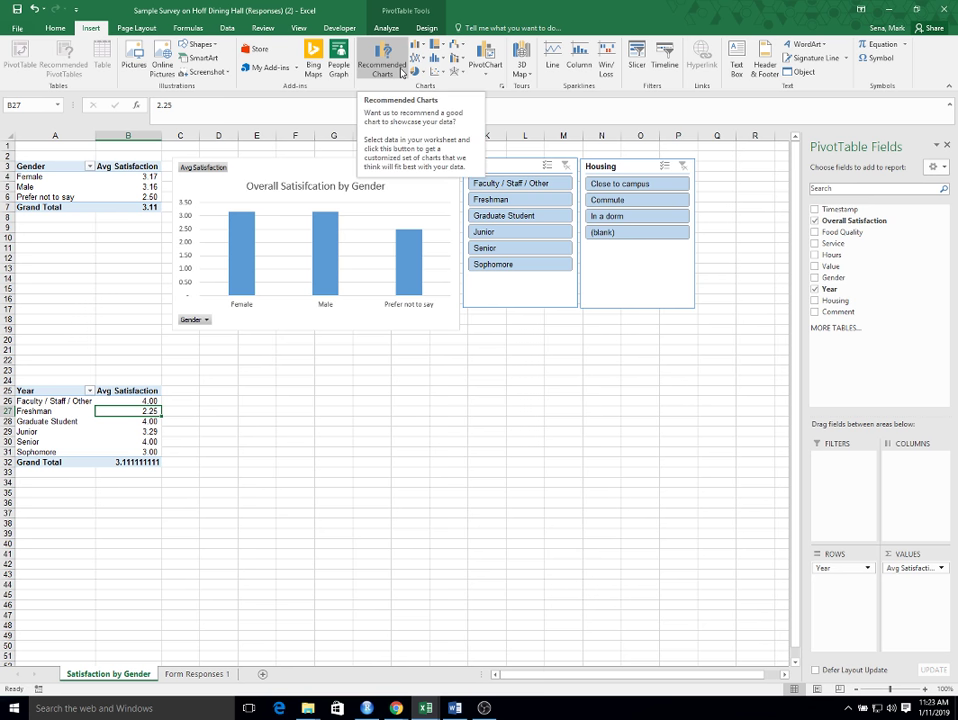
click(486, 70)
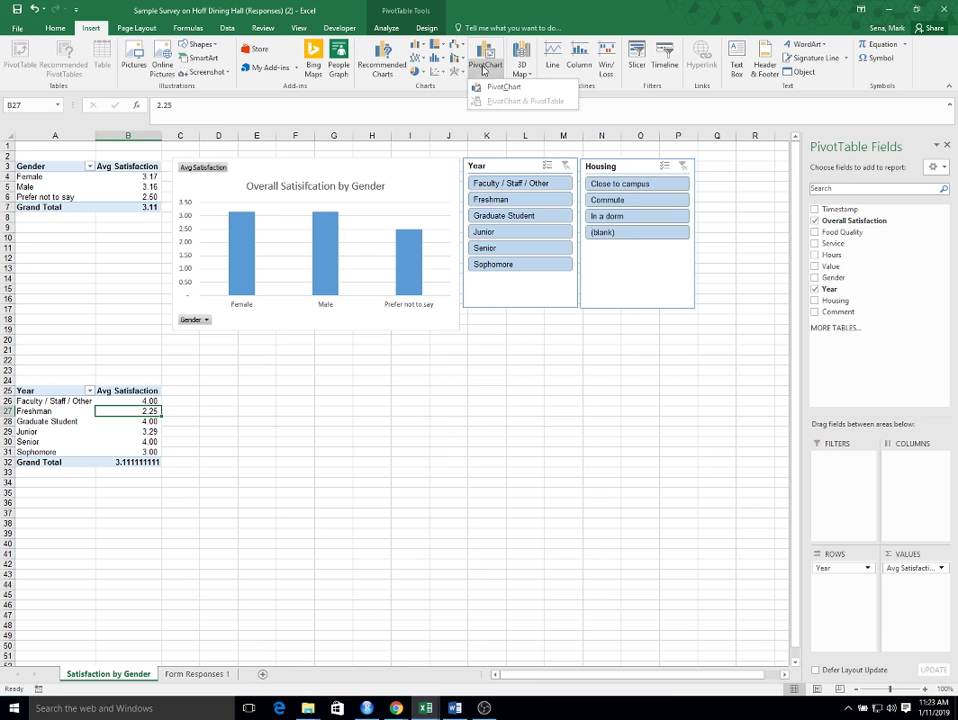
click(499, 94)
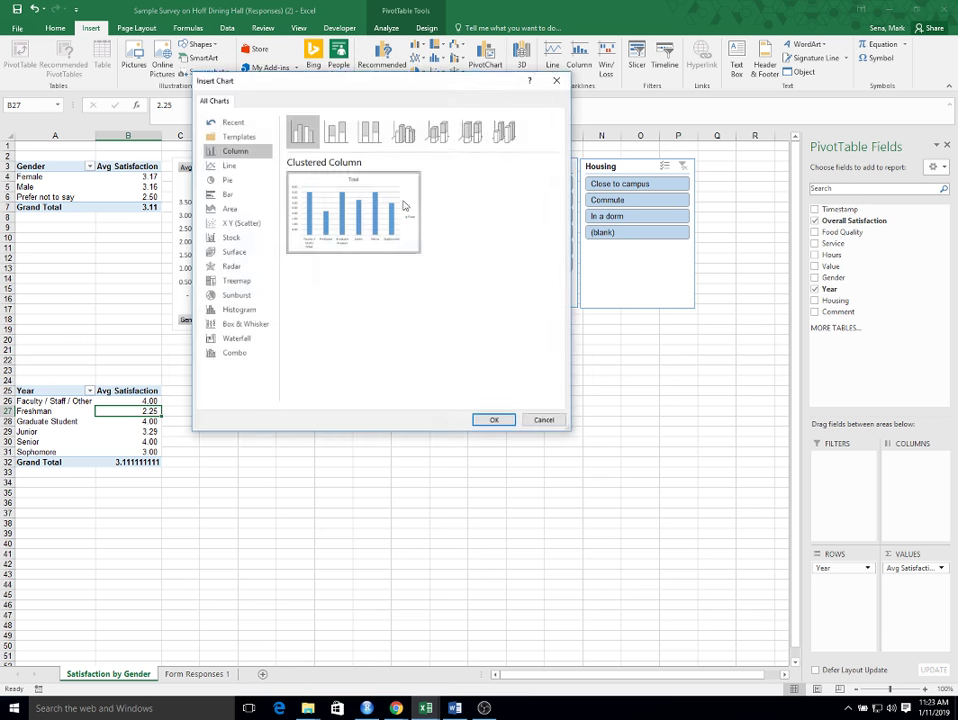
click(499, 420)
drag(364, 327, 264, 391)
- Title the yearly chart "Satisfaction by Year in School" and remove its legend
click(308, 414)
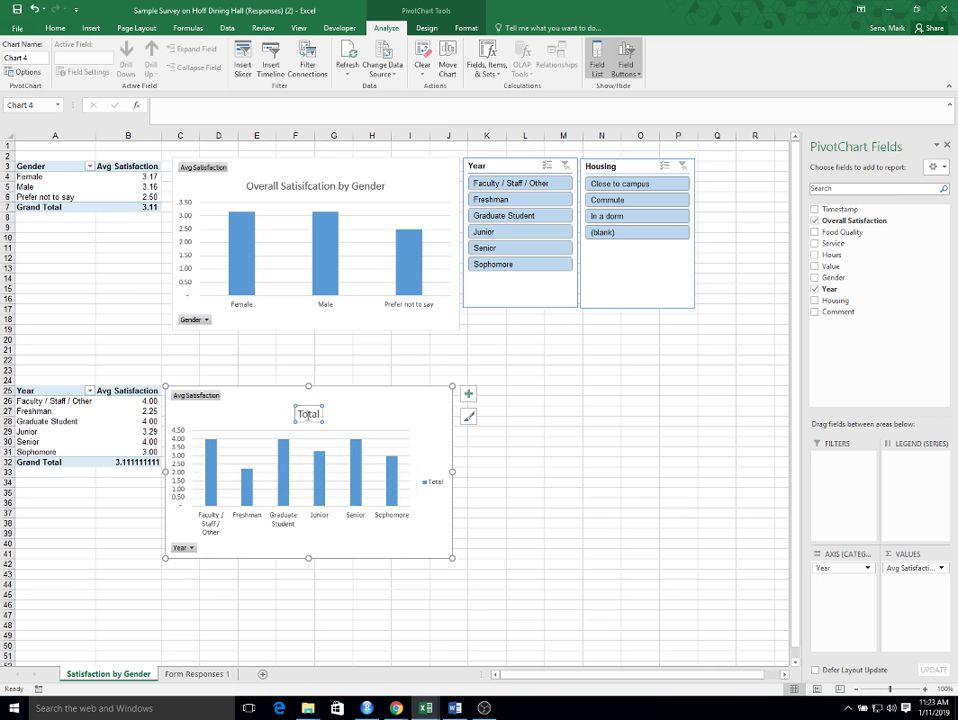
double_click(299, 413)
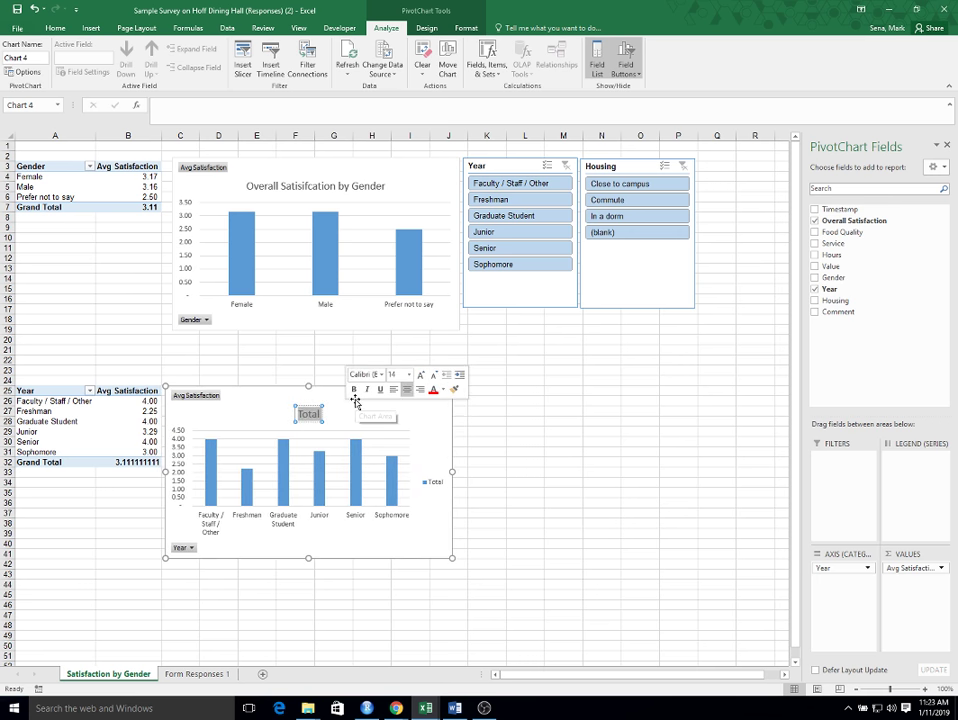
text(A)
key(BackSpace)
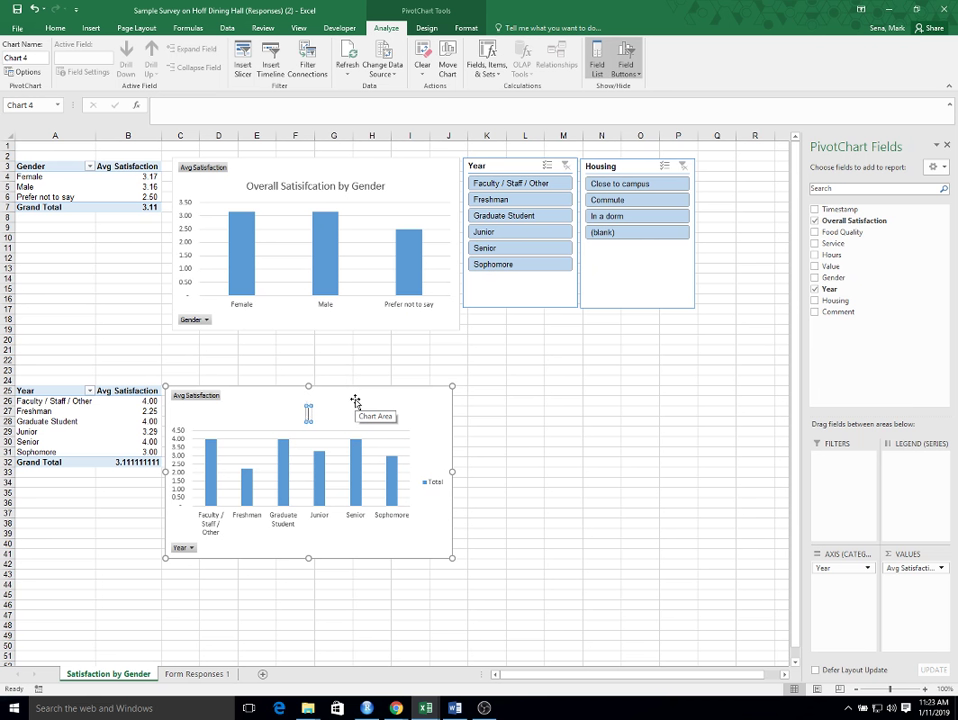
text(Satisfaction by Year in)
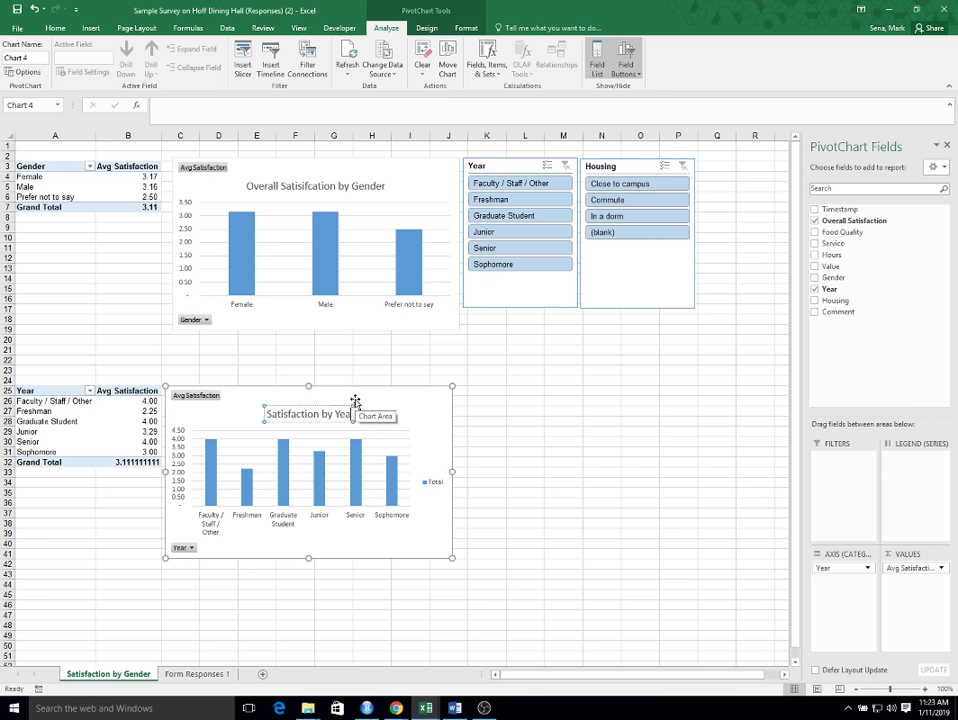
text( School)
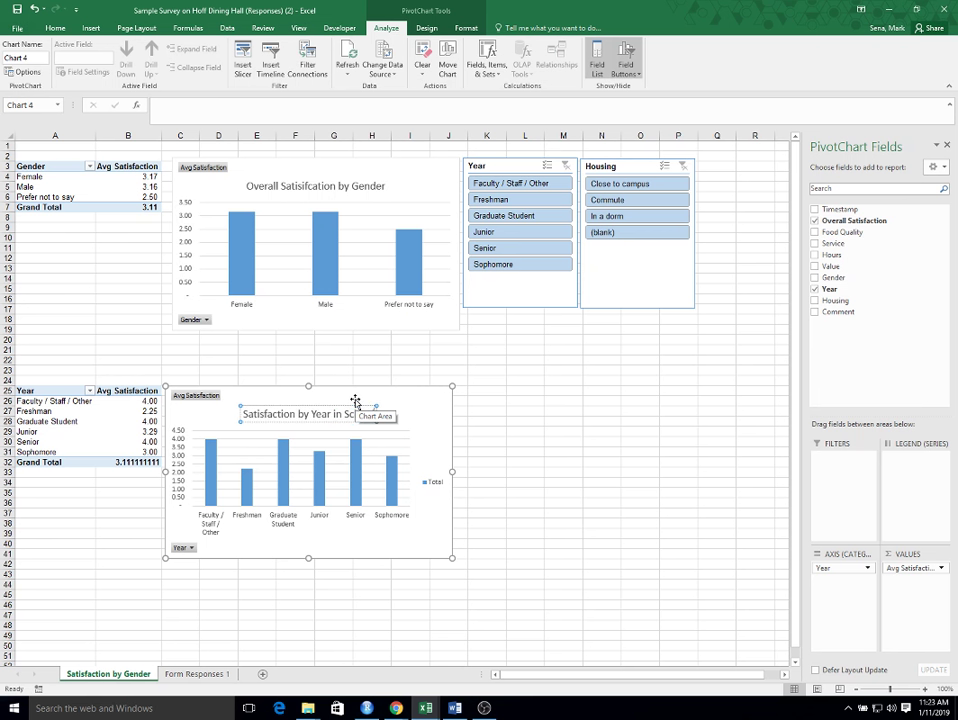
click(435, 484)
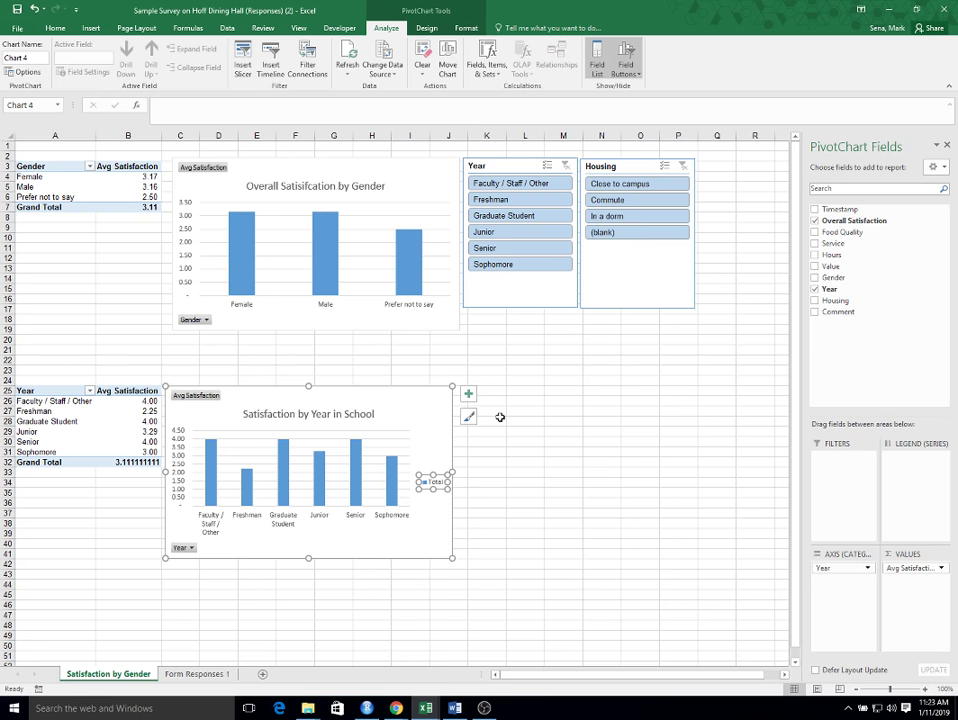
key(Delete)
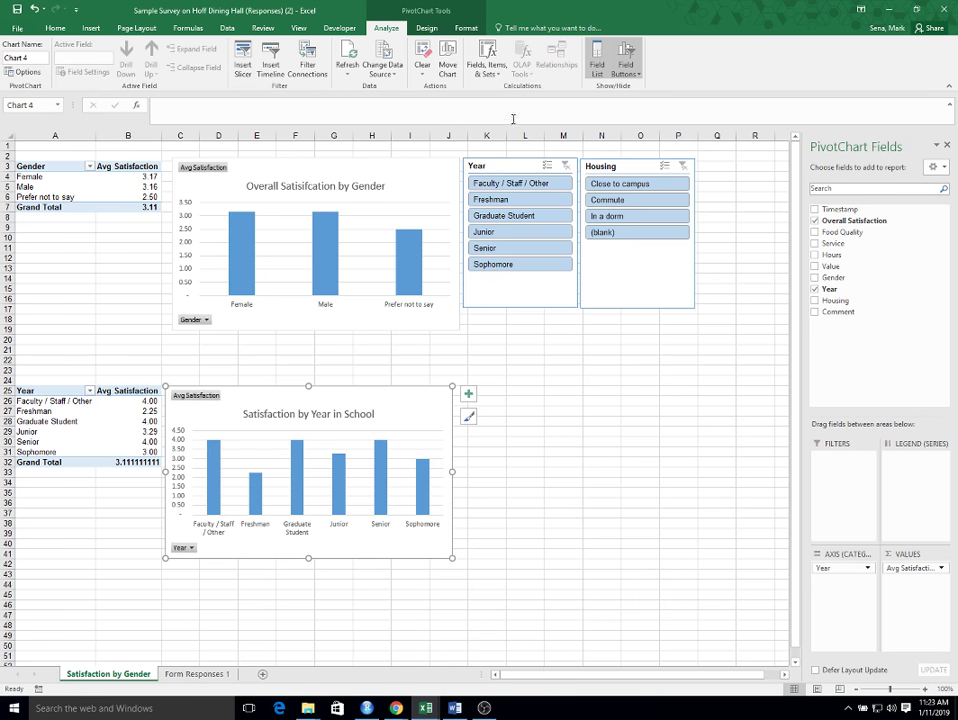
- Insert Gender and Housing slicers for the chart of satisfaction by year in school
click(246, 66)
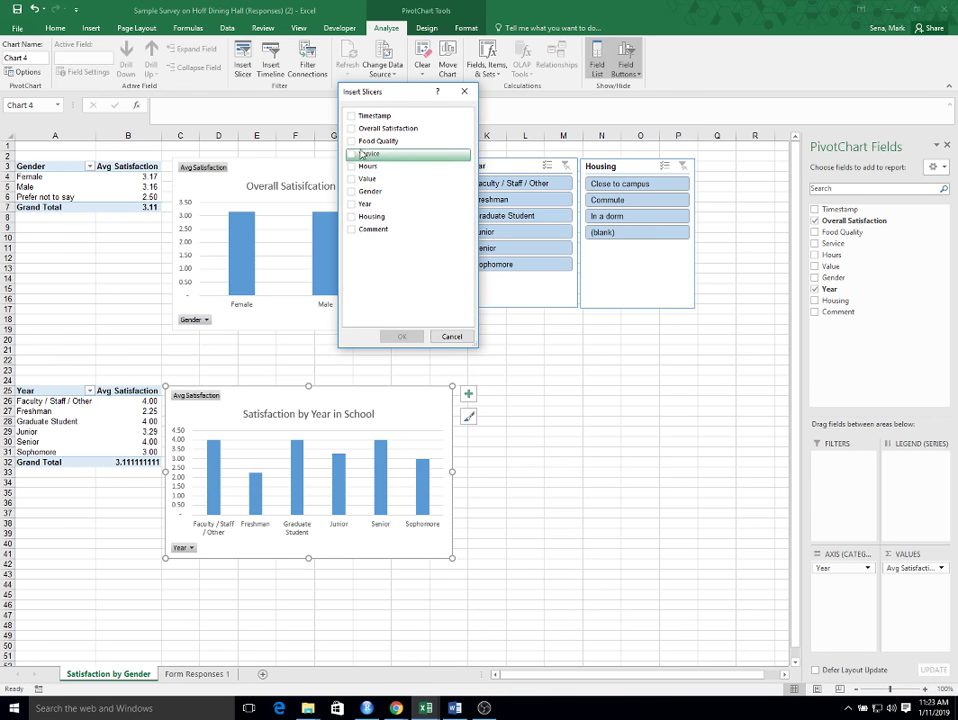
drag(401, 95, 601, 359)
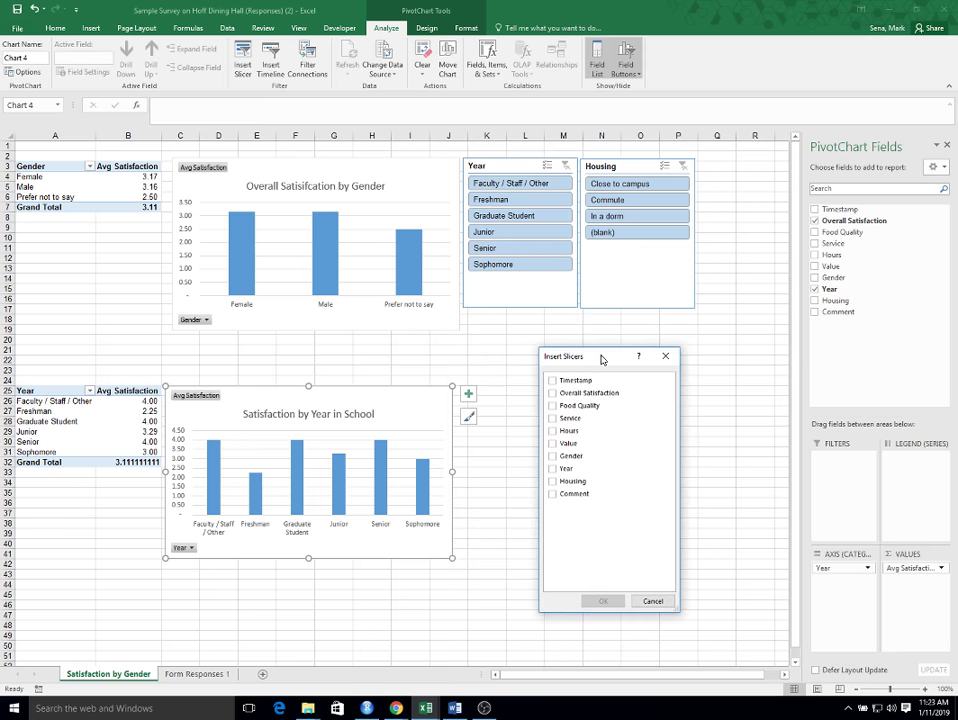
click(552, 457)
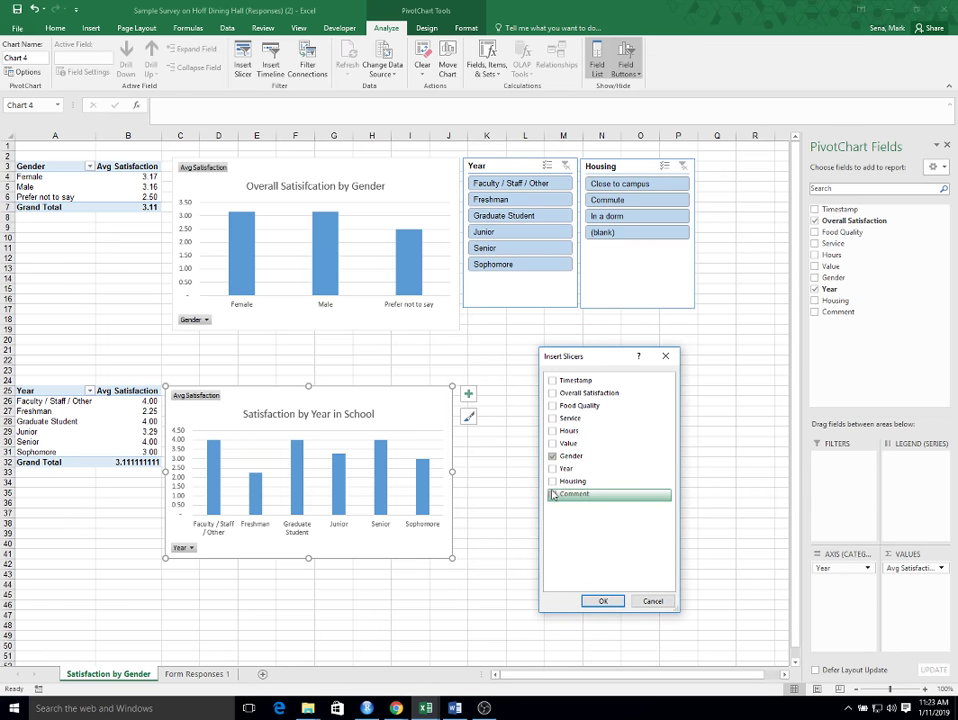
click(553, 481)
click(600, 600)
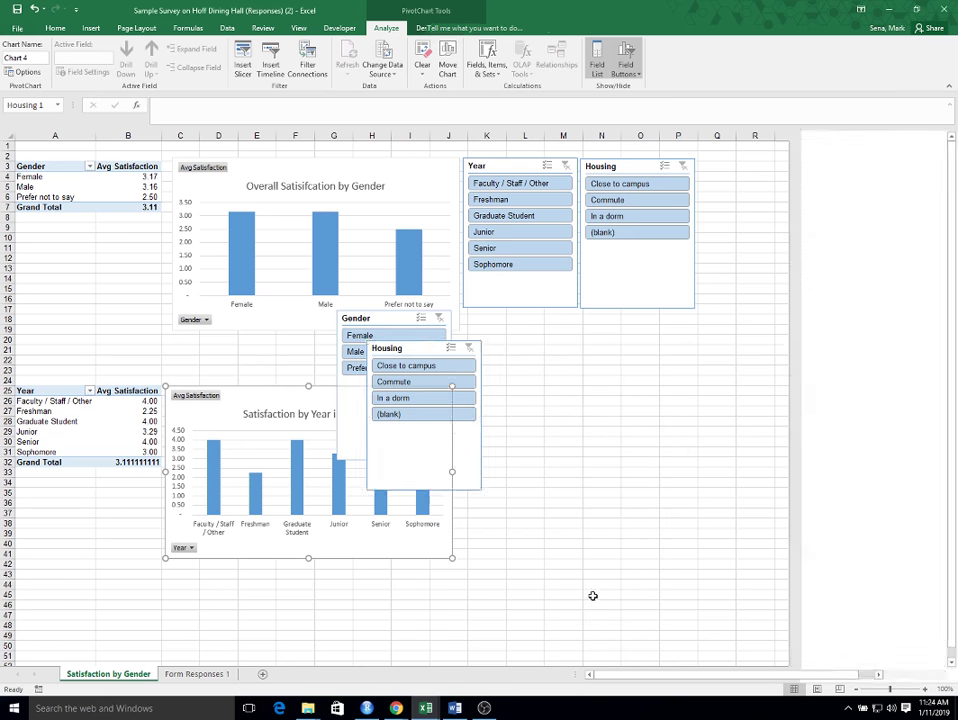
- Place the new Housing slicer directly beside the yearly chart and the Gender slicer next to it, level with row 25
drag(393, 346, 507, 395)
drag(379, 314, 615, 387)
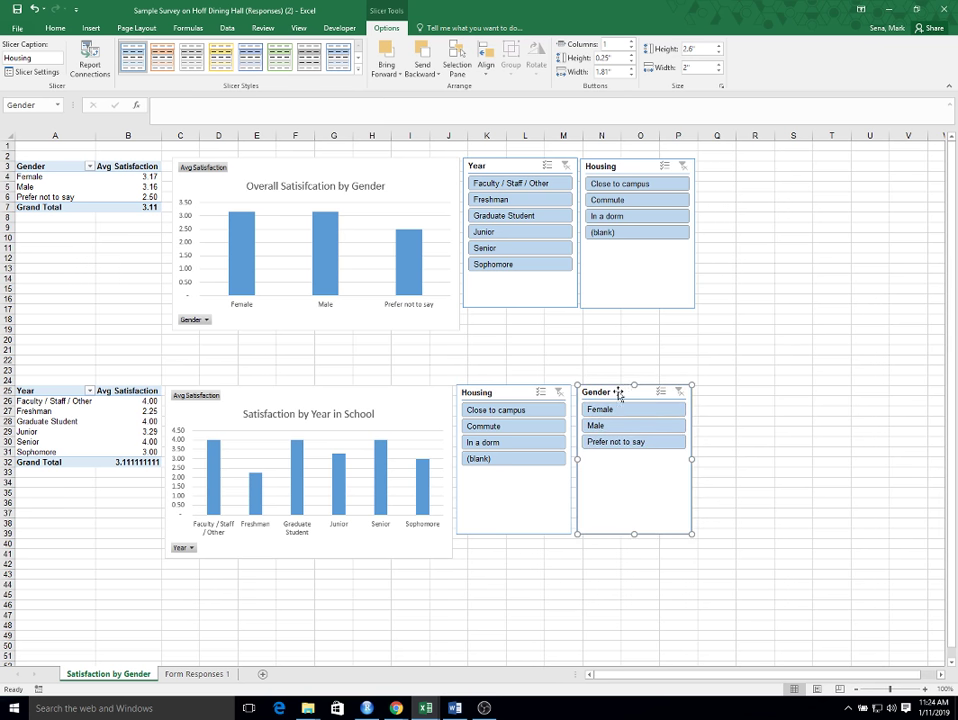
click(818, 288)
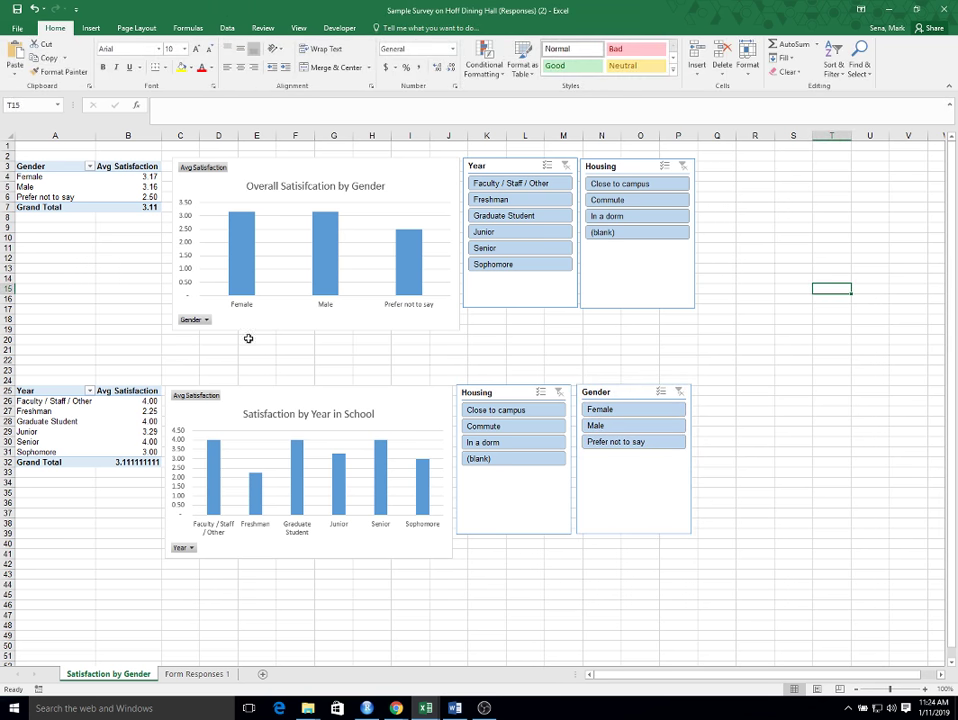
- Apply the light orange PivotTable style to the Year PivotTable at A25
click(72, 392)
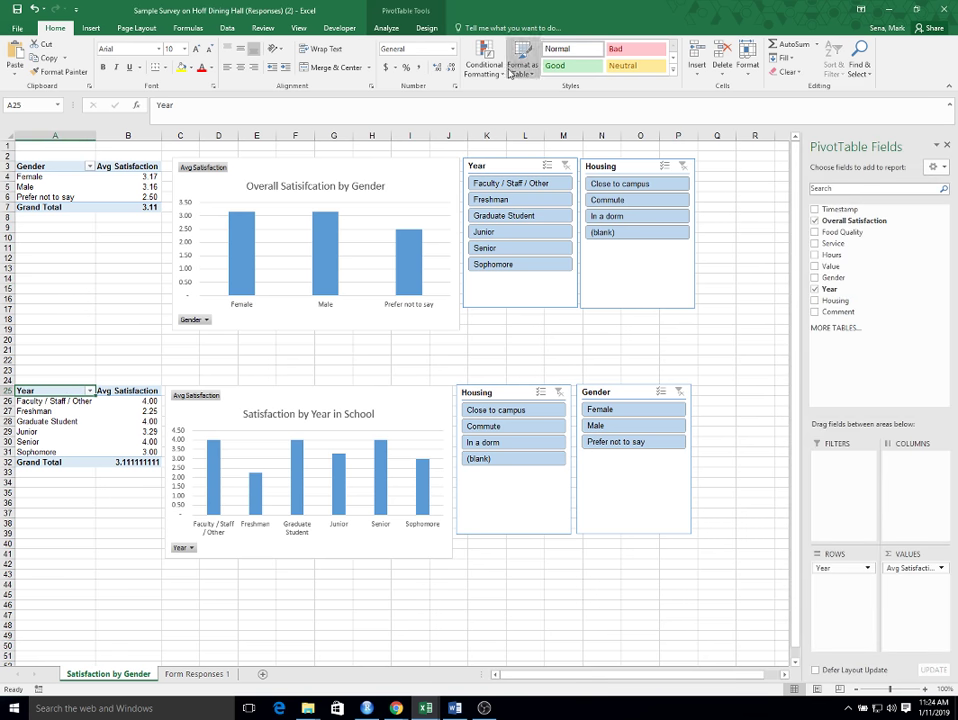
click(426, 28)
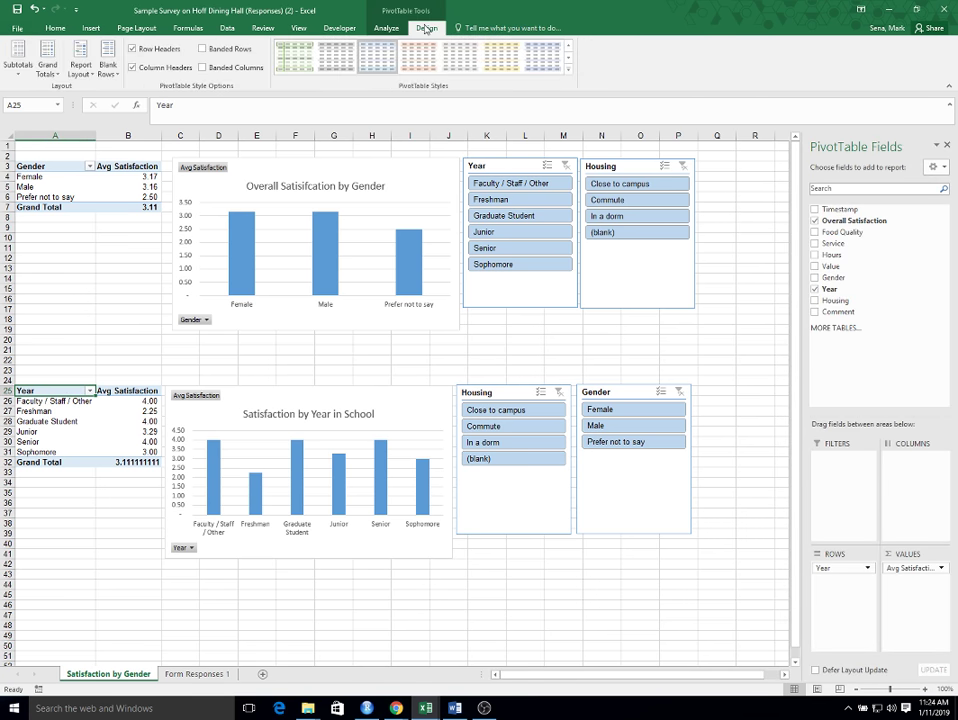
click(420, 57)
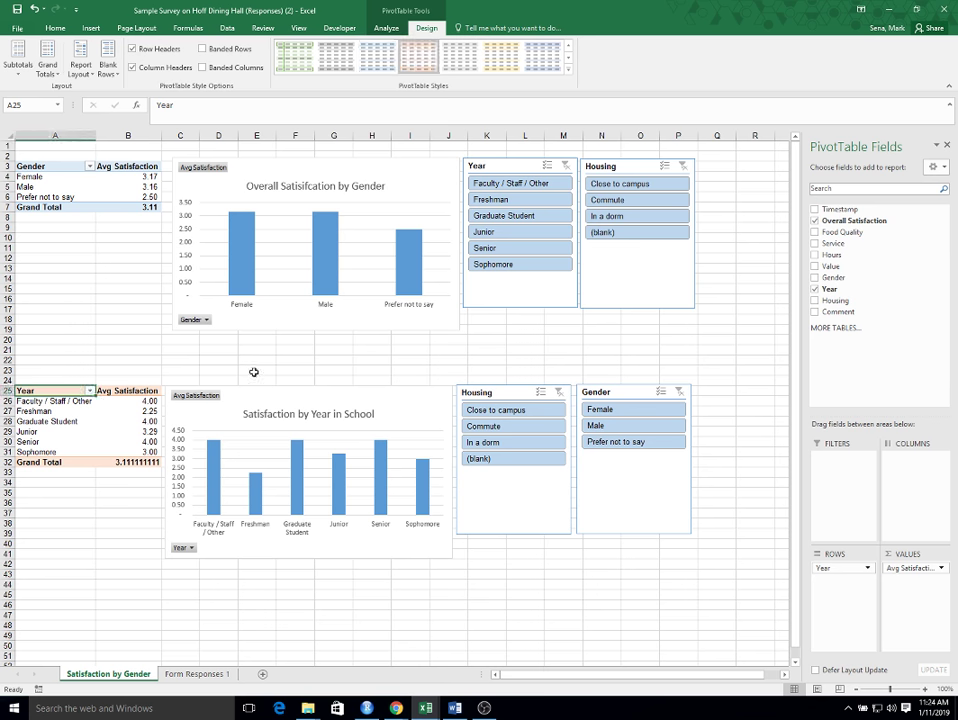
- Fill the columns of the Satisfaction by Year in School chart with the orange theme color
click(211, 471)
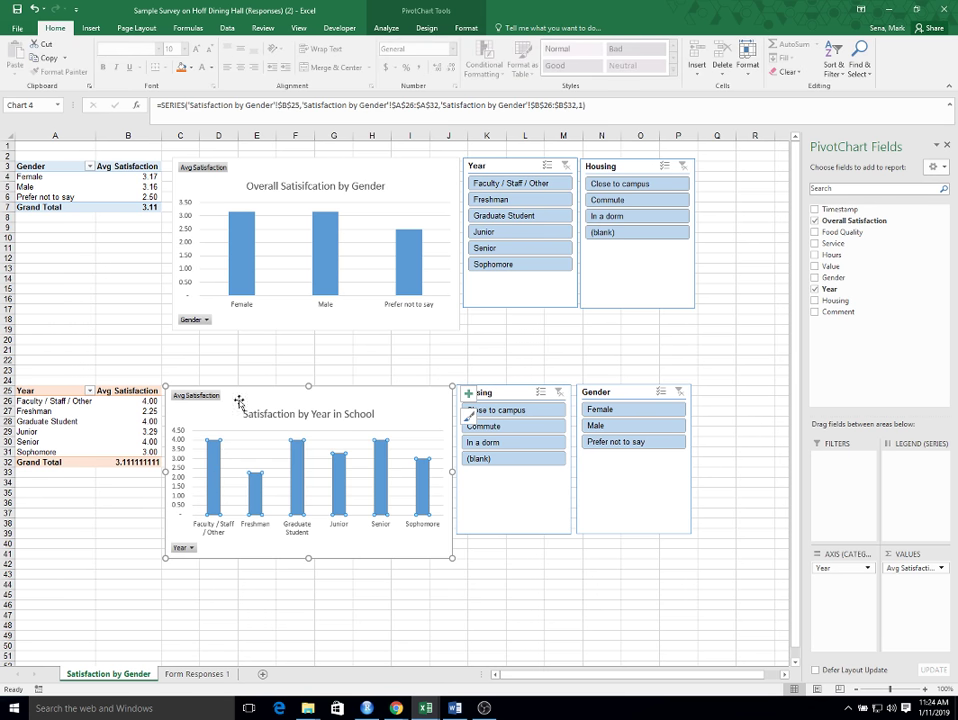
right_click(212, 460)
click(227, 425)
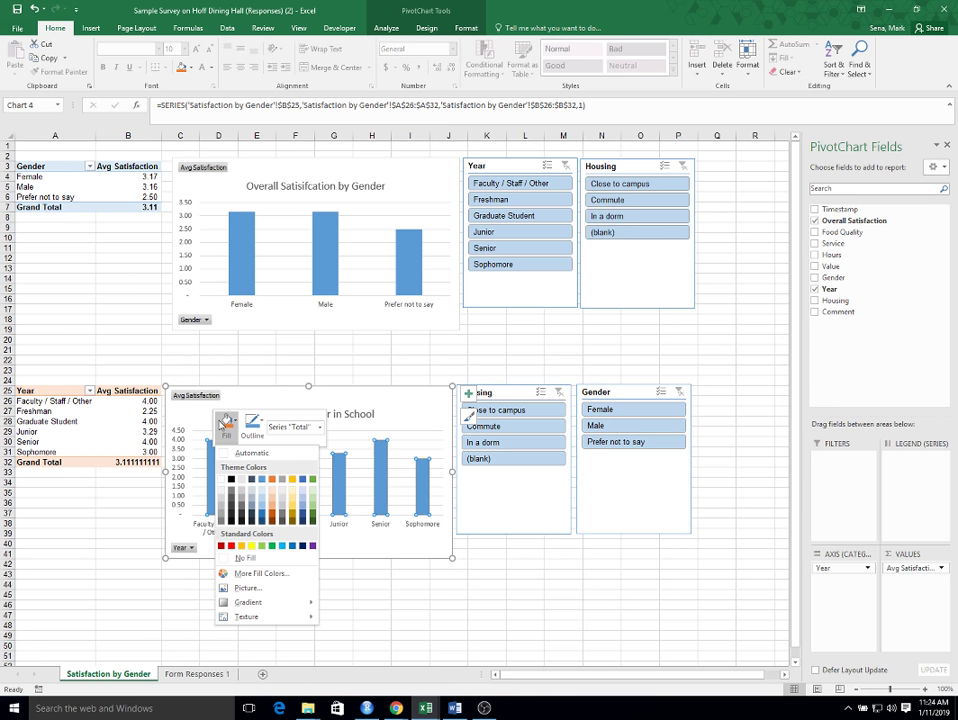
click(275, 485)
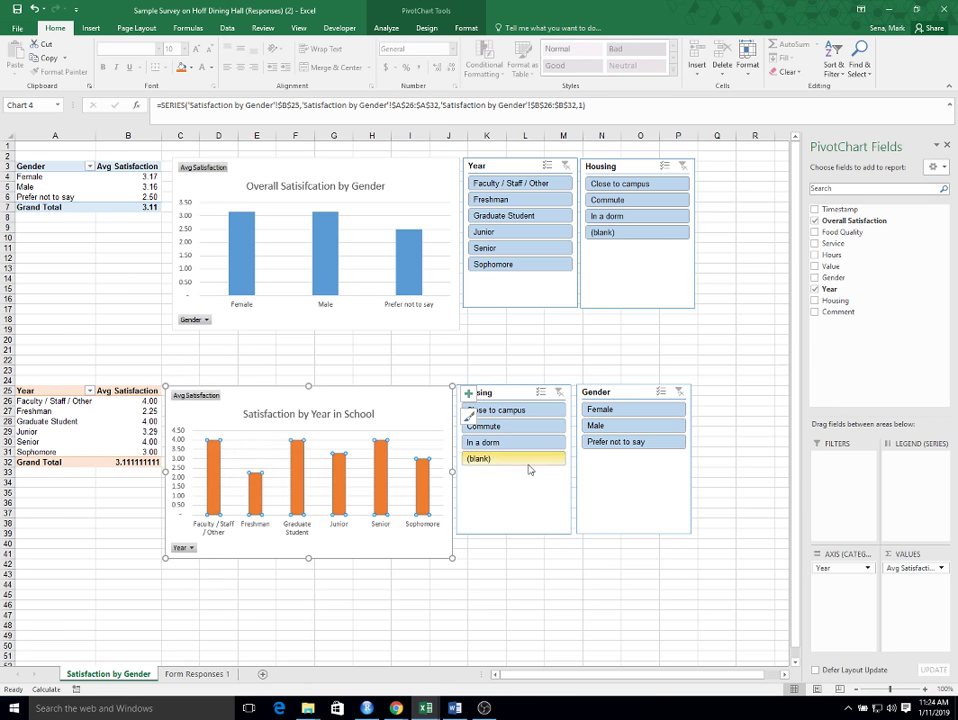
- Apply the light orange slicer style to the Housing and Gender slicers beside the yearly chart
click(520, 393)
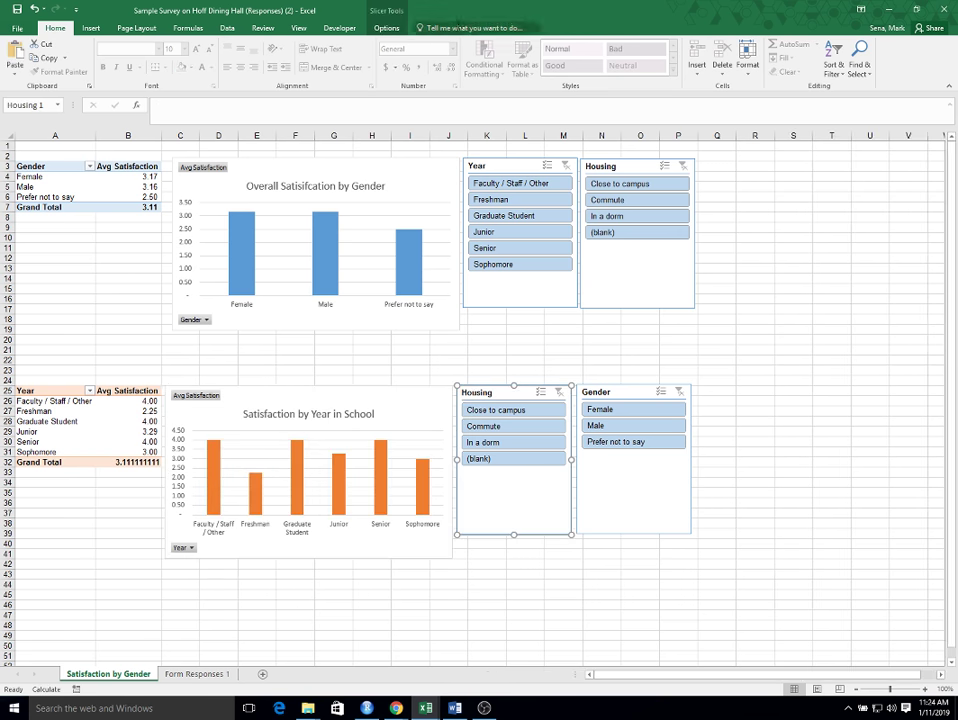
click(386, 28)
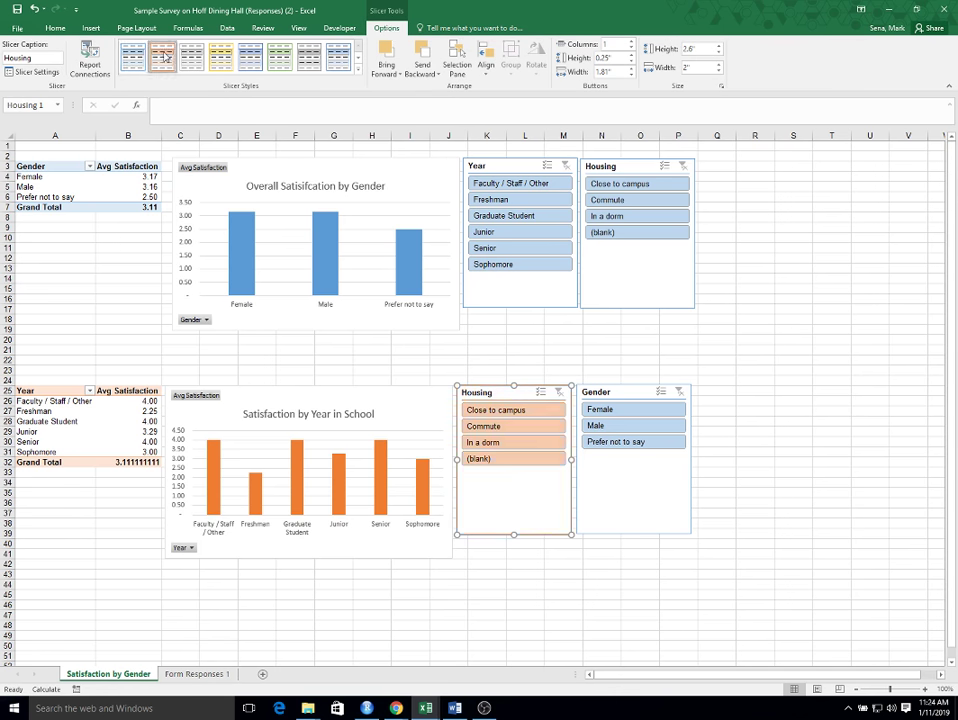
click(633, 392)
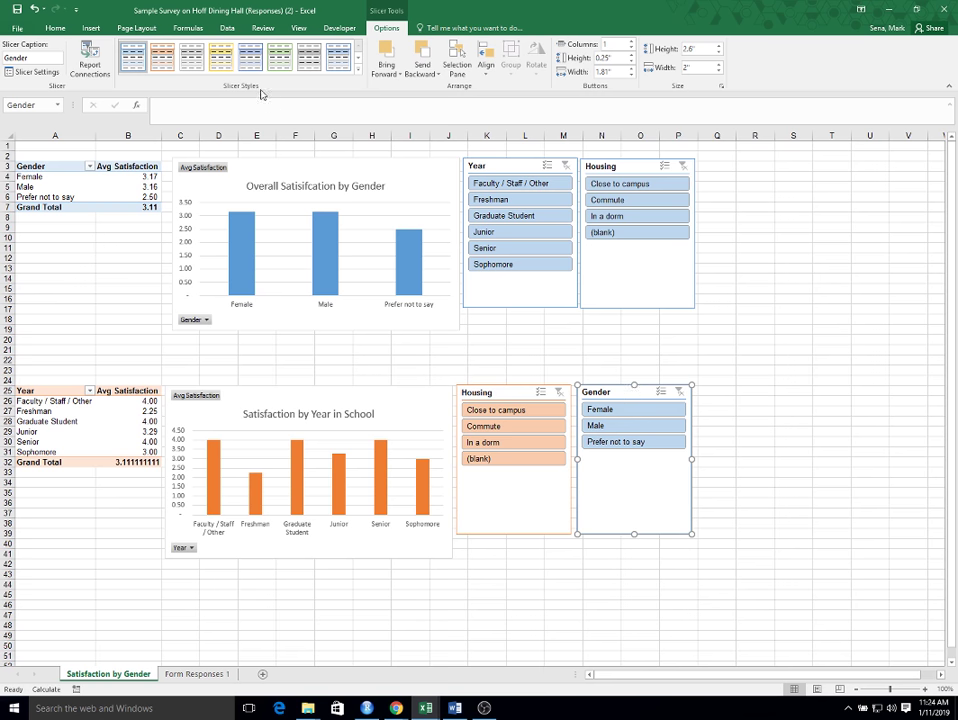
click(162, 57)
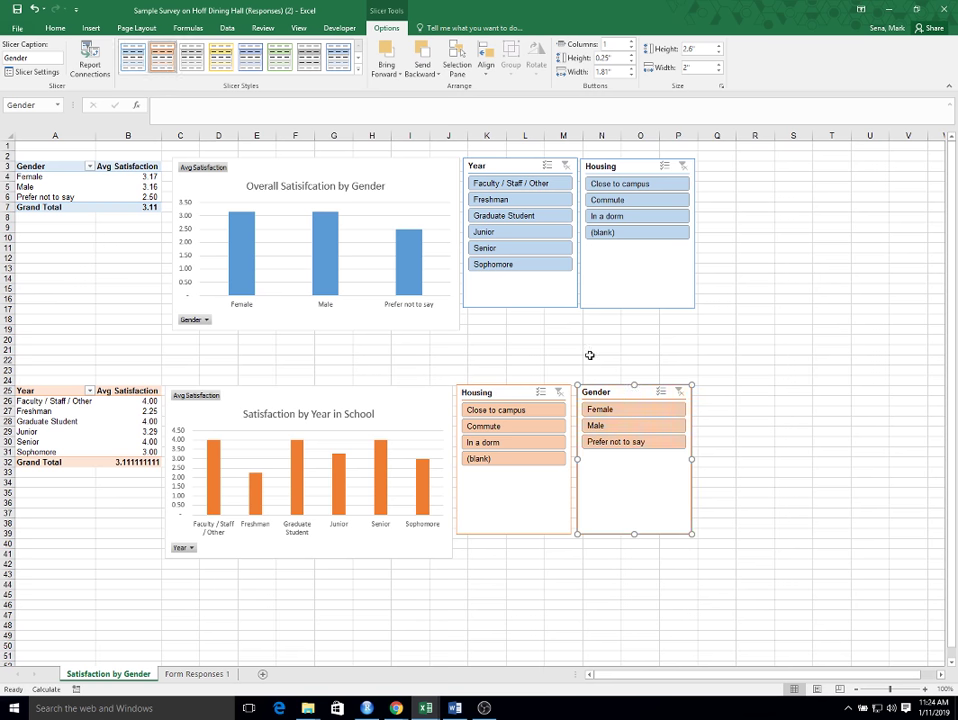
click(764, 445)
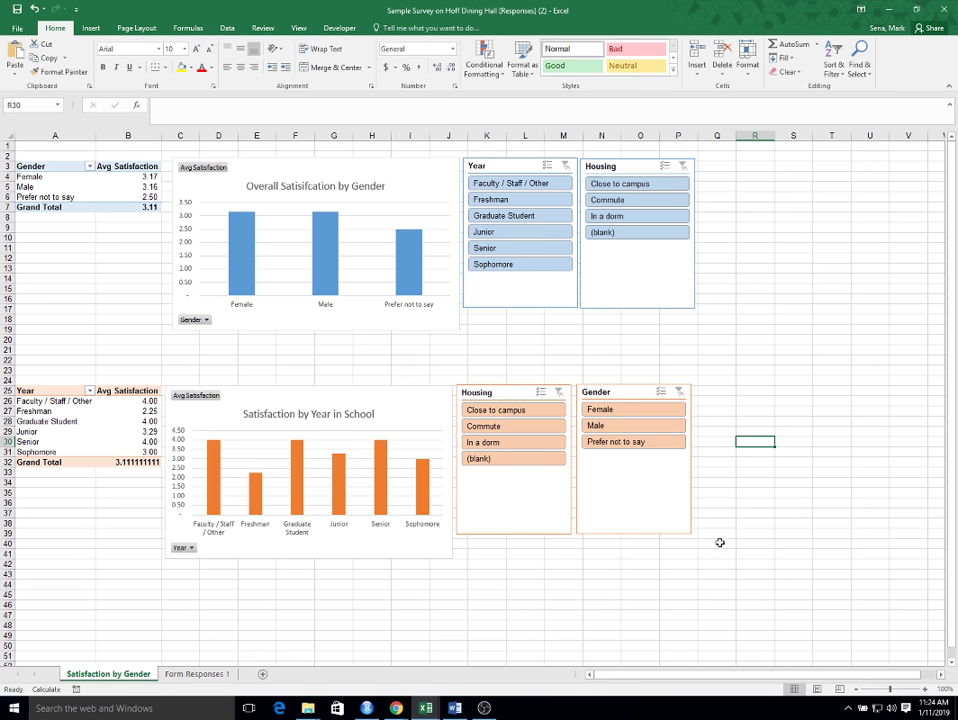
- Nudge the Satisfaction by Year in School chart slightly upward and deselect it
click(333, 393)
drag(333, 393, 333, 392)
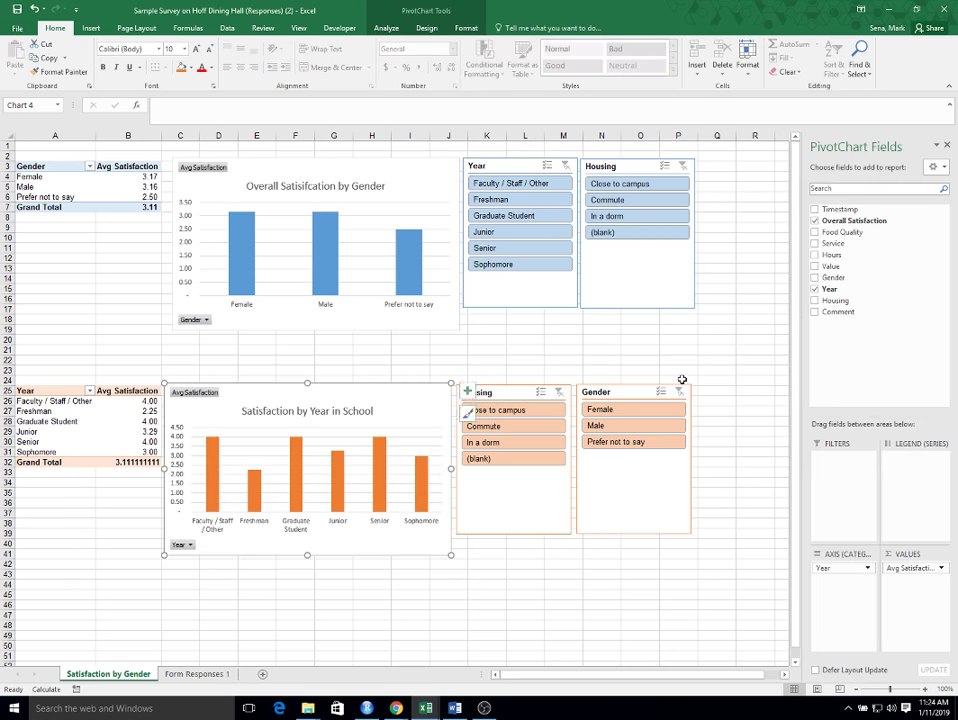
click(758, 493)
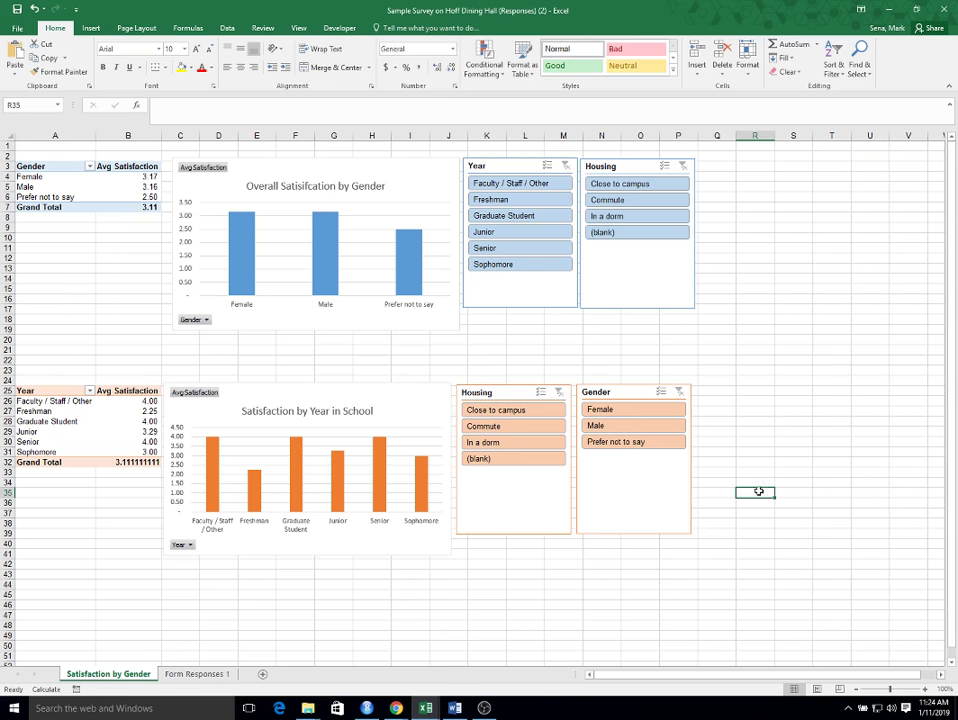
- Test the orange Housing slicer by filtering the yearly results to Close to campus, and clear the filter
click(497, 411)
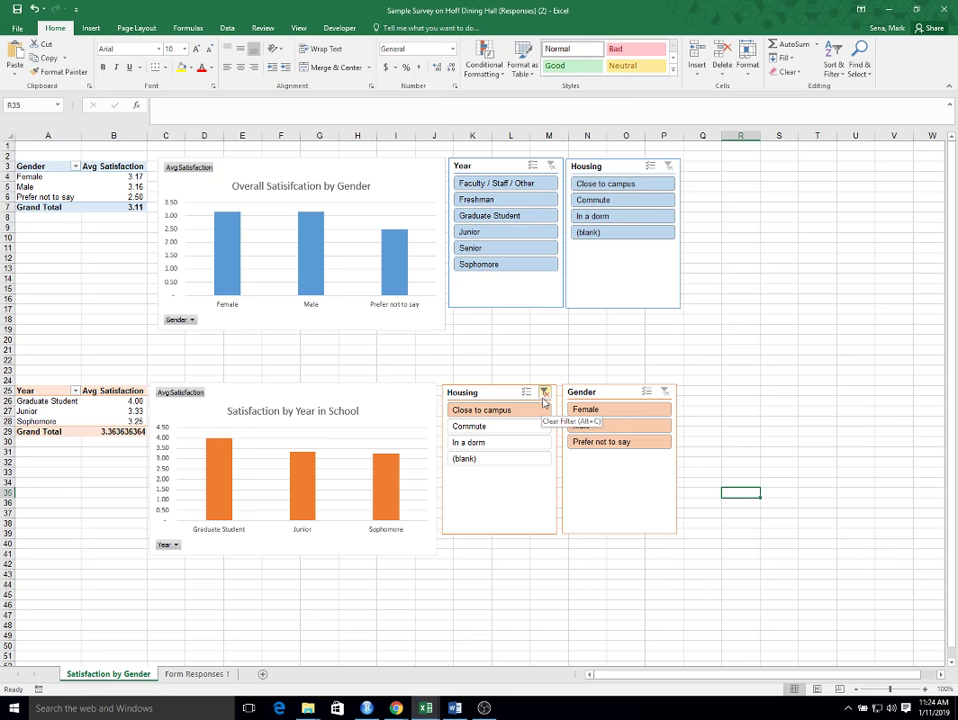
click(544, 394)
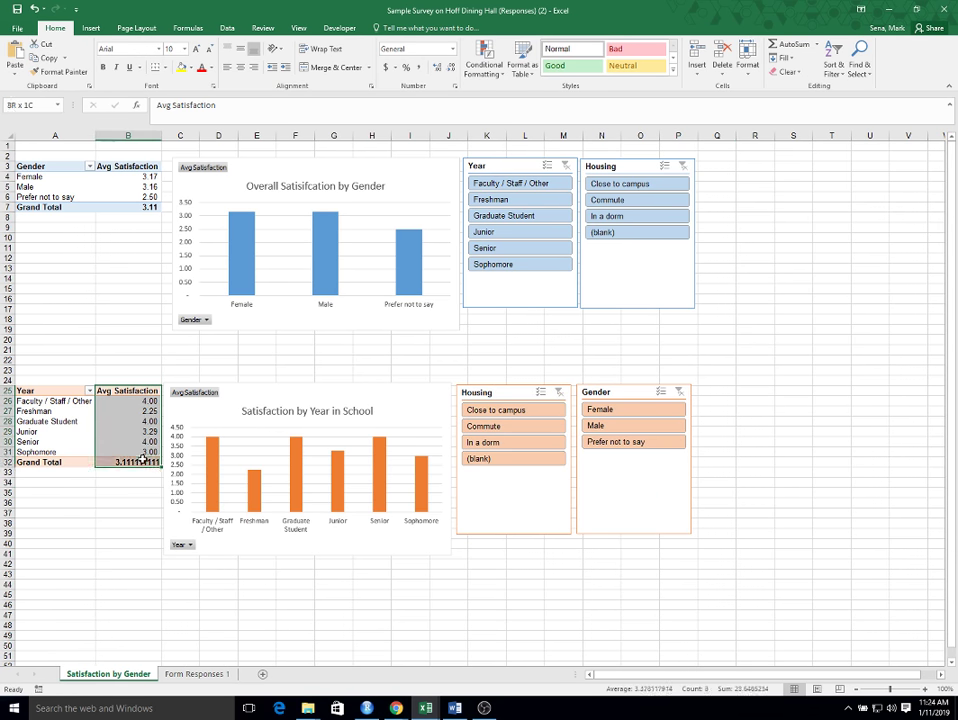
- Apply the comma style to B25:B32 so the Year PivotTable's grand total is also formatted
drag(143, 458, 143, 460)
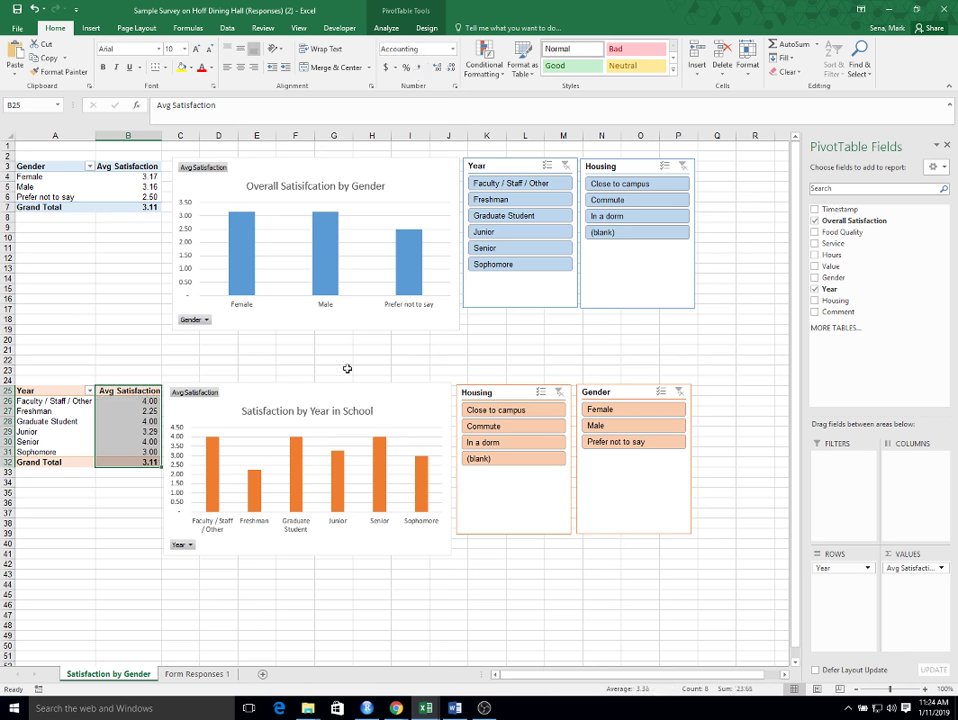
click(606, 552)
- Test the Gender slicer by filtering the yearly results to Female, and clear the filter
click(622, 424)
click(625, 411)
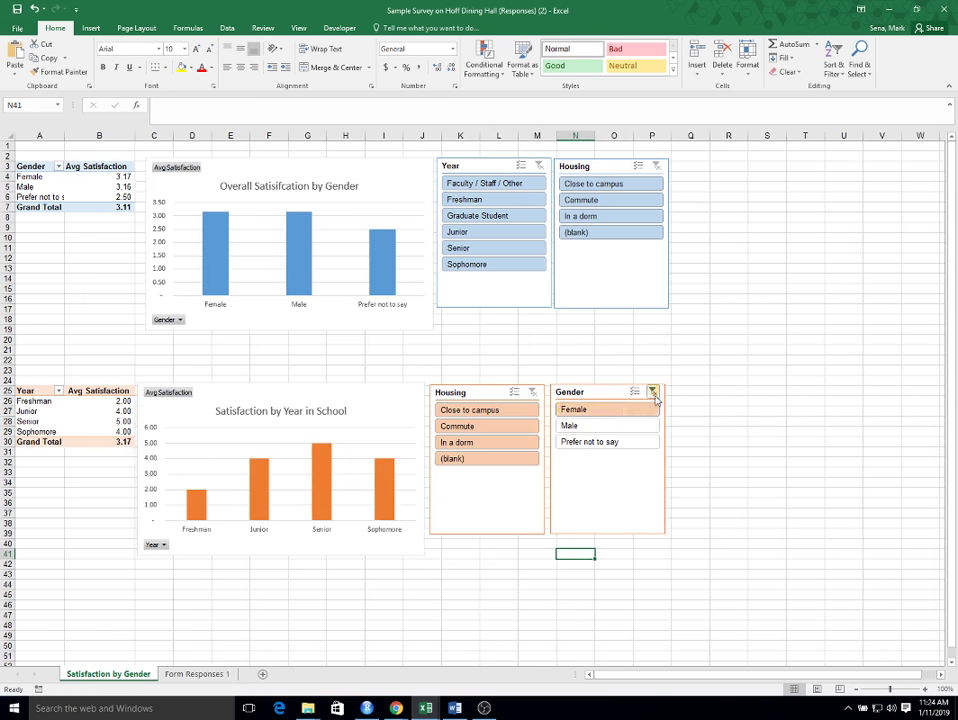
click(652, 394)
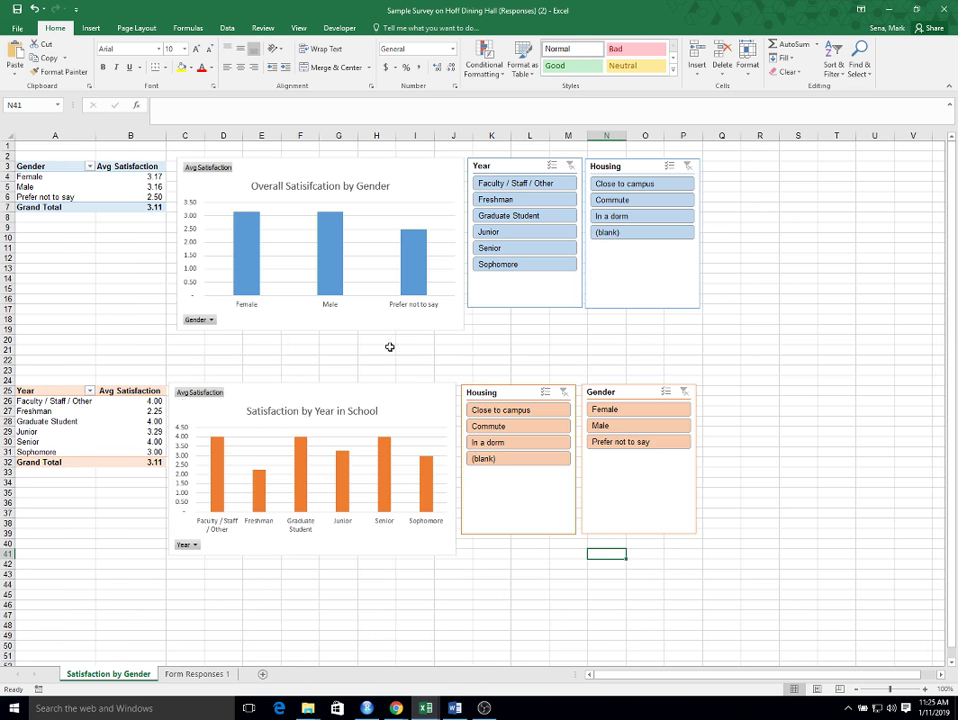
- Try the Year slicer with Faculty / Staff / Other and the orange Housing slicer with (blank), clearing each filter
click(513, 186)
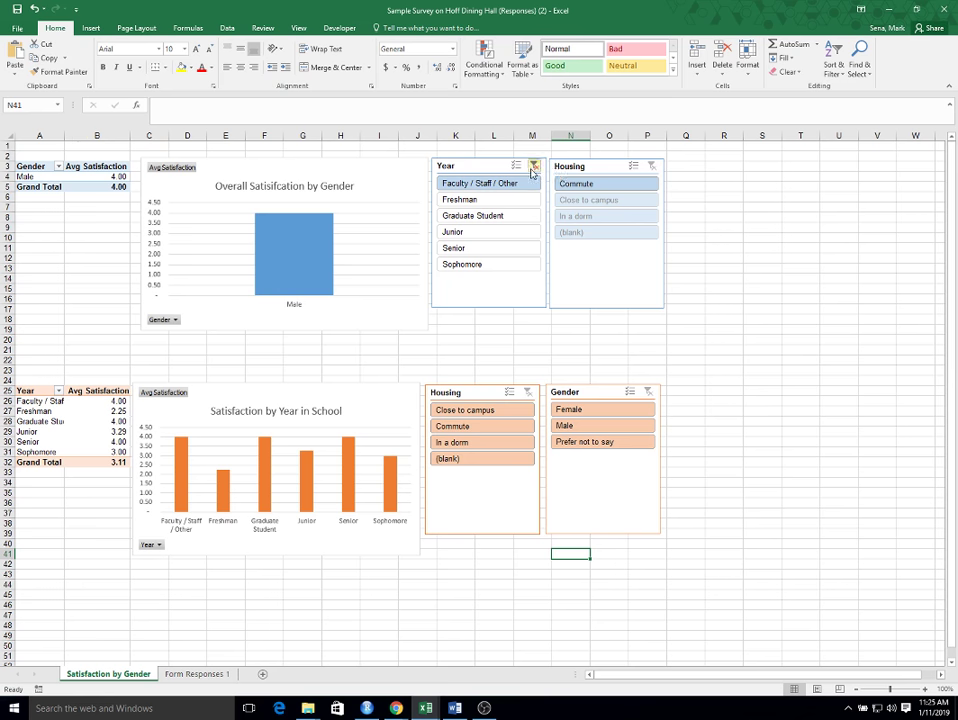
click(534, 166)
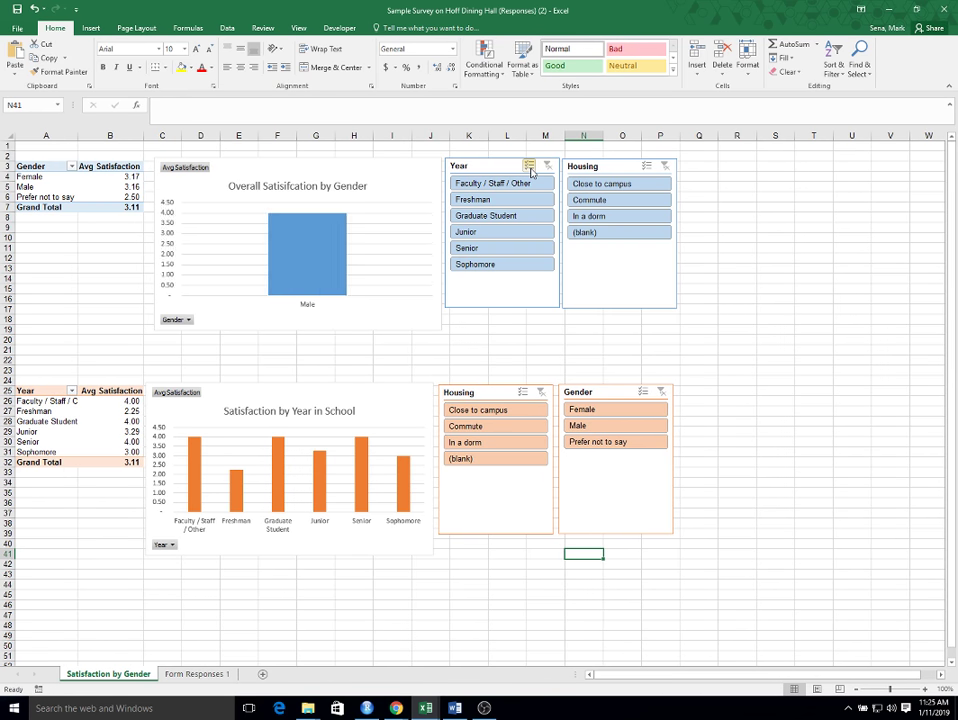
click(488, 460)
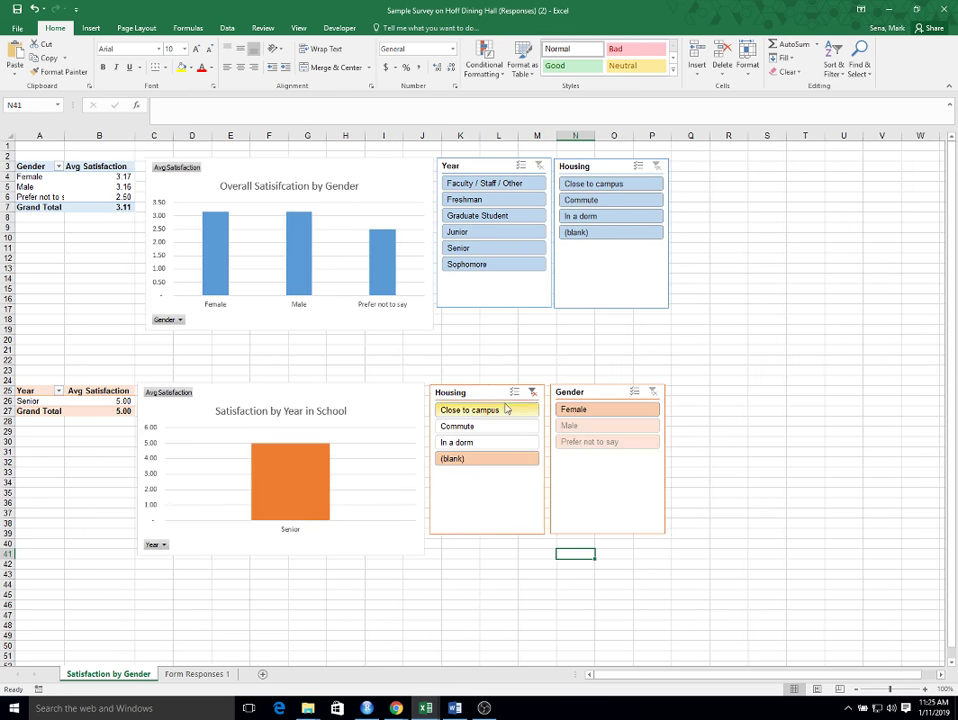
click(532, 391)
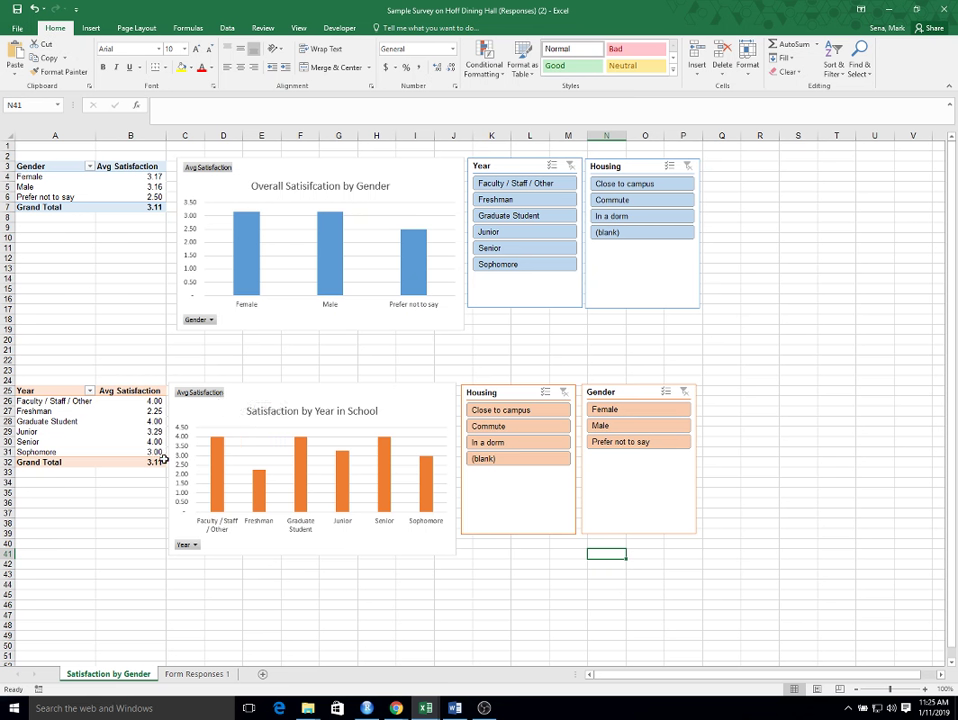
- Create a PivotTable from the Form Responses 1 data on a new worksheet, with Gender as rows and a count of Gender as values
mouse_move(162, 441)
click(205, 673)
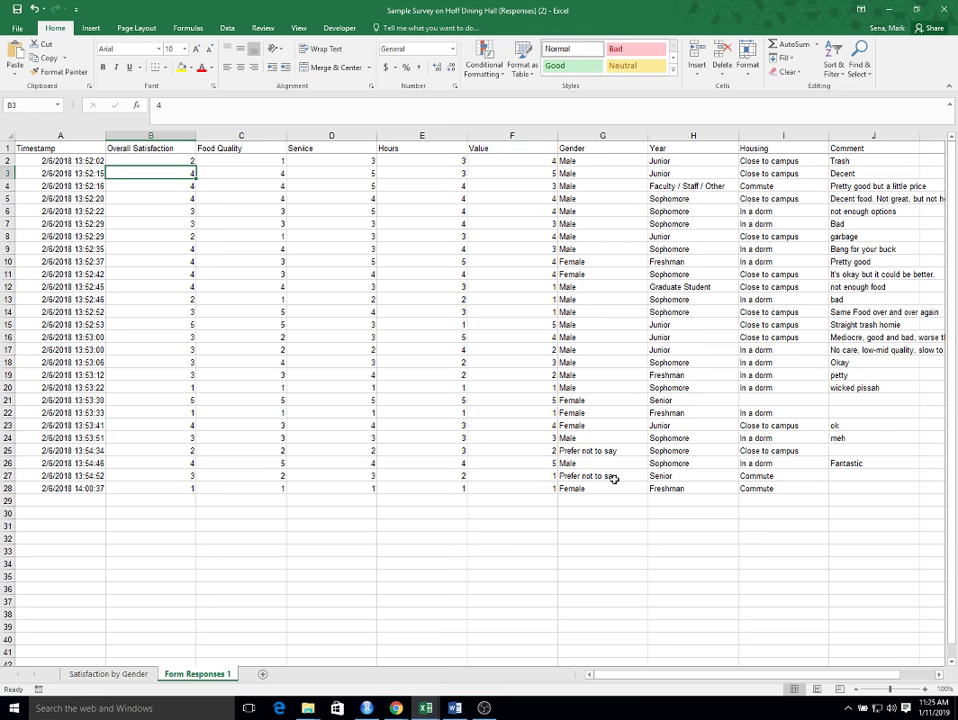
click(90, 28)
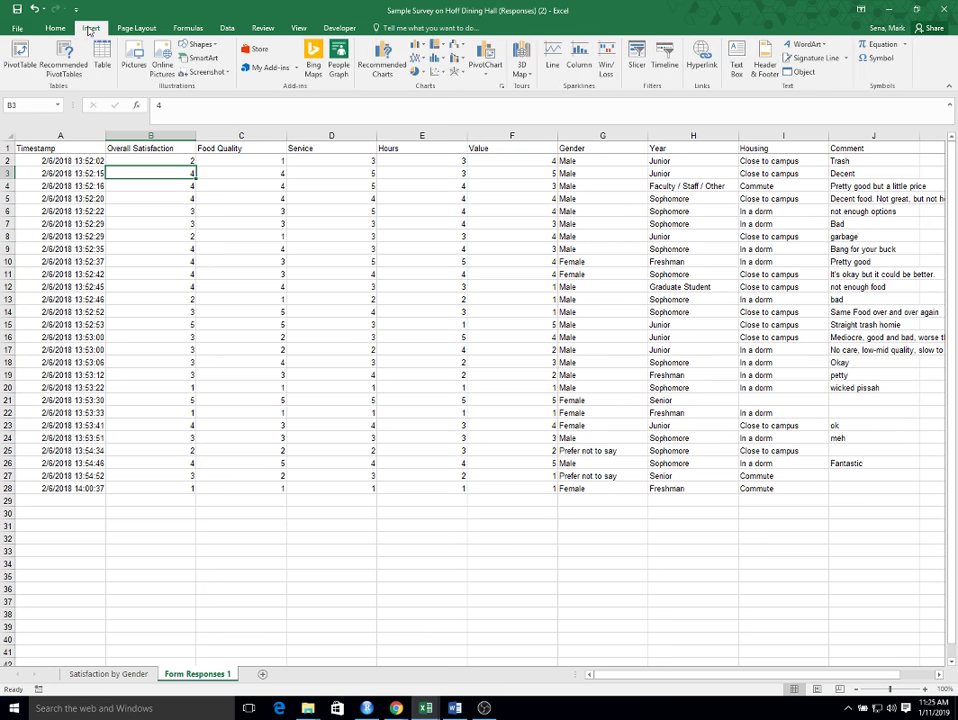
click(20, 54)
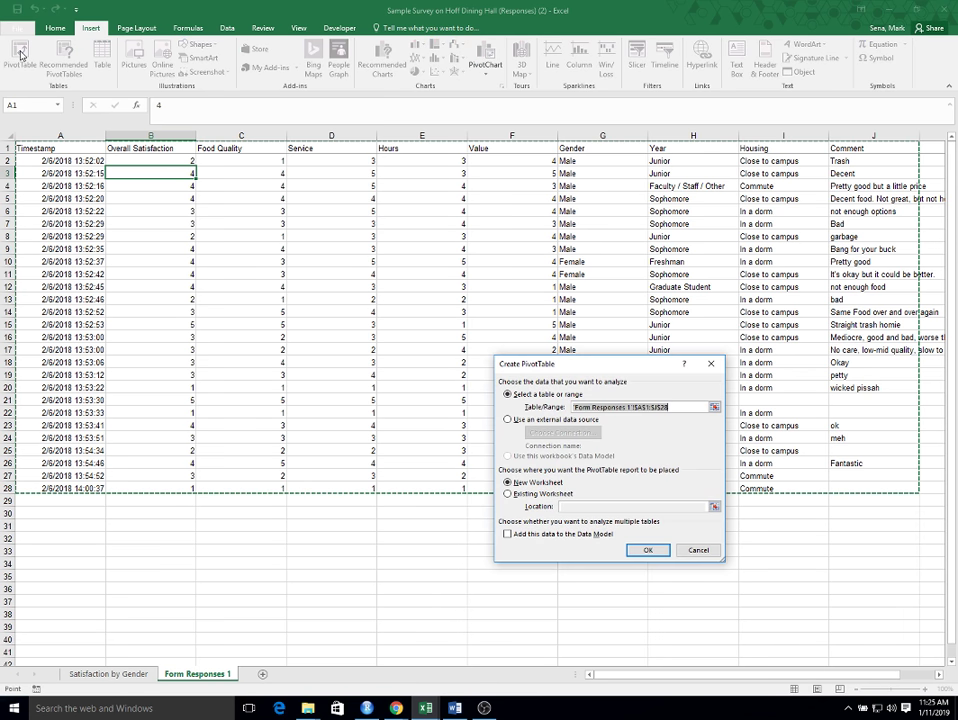
click(647, 551)
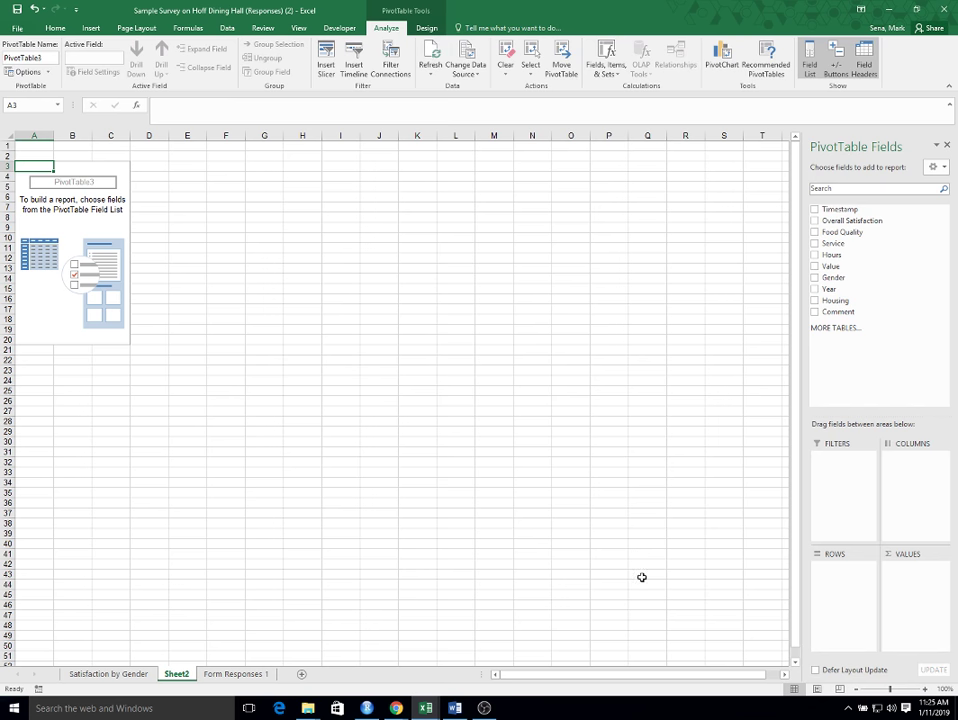
drag(833, 277, 920, 588)
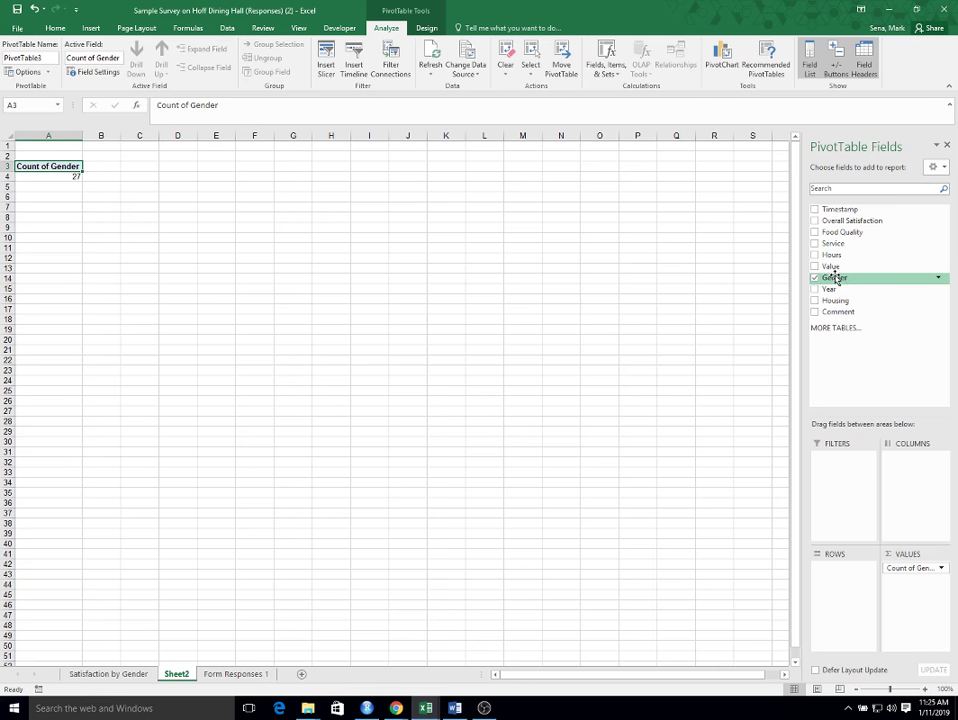
drag(835, 280, 828, 568)
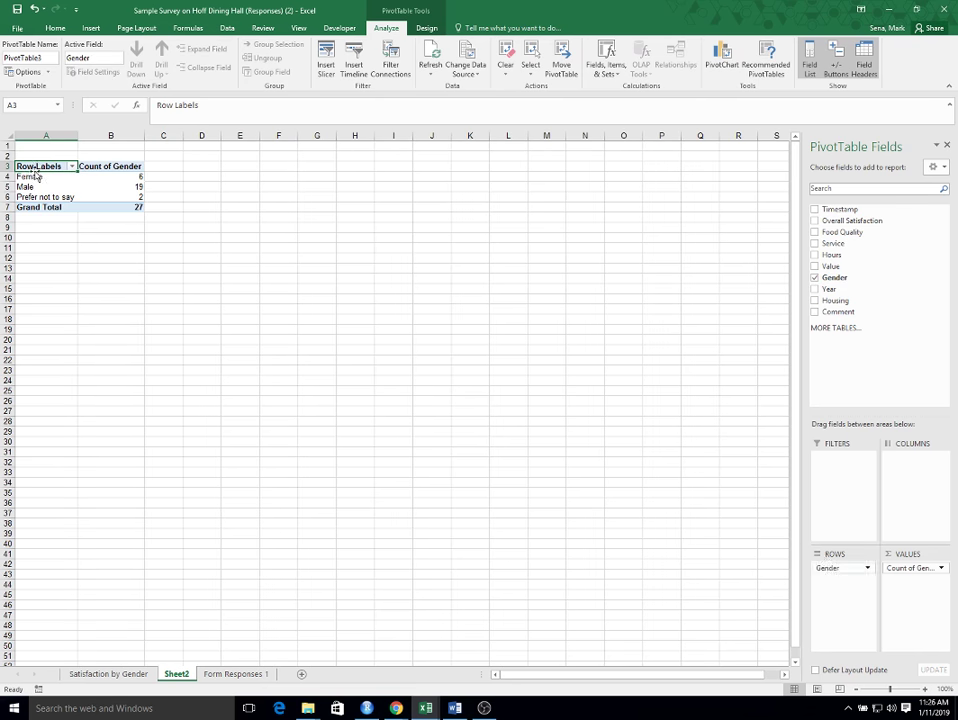
- Label the new PivotTable's headers Gender and Number of Responsese, and fit column B to its contents
text(Gender)
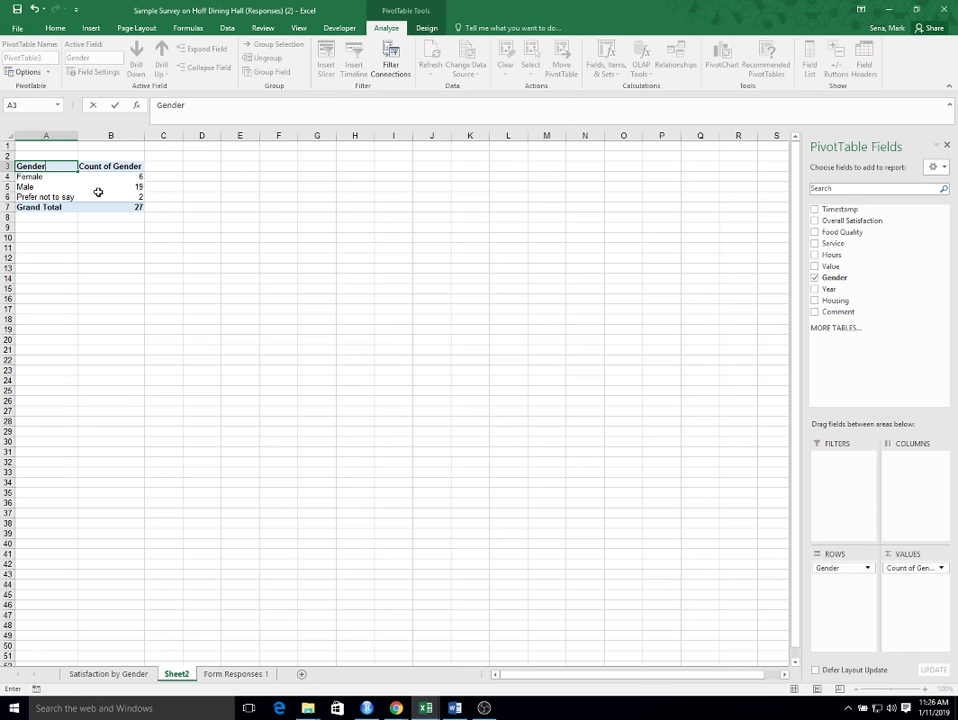
key(Tab)
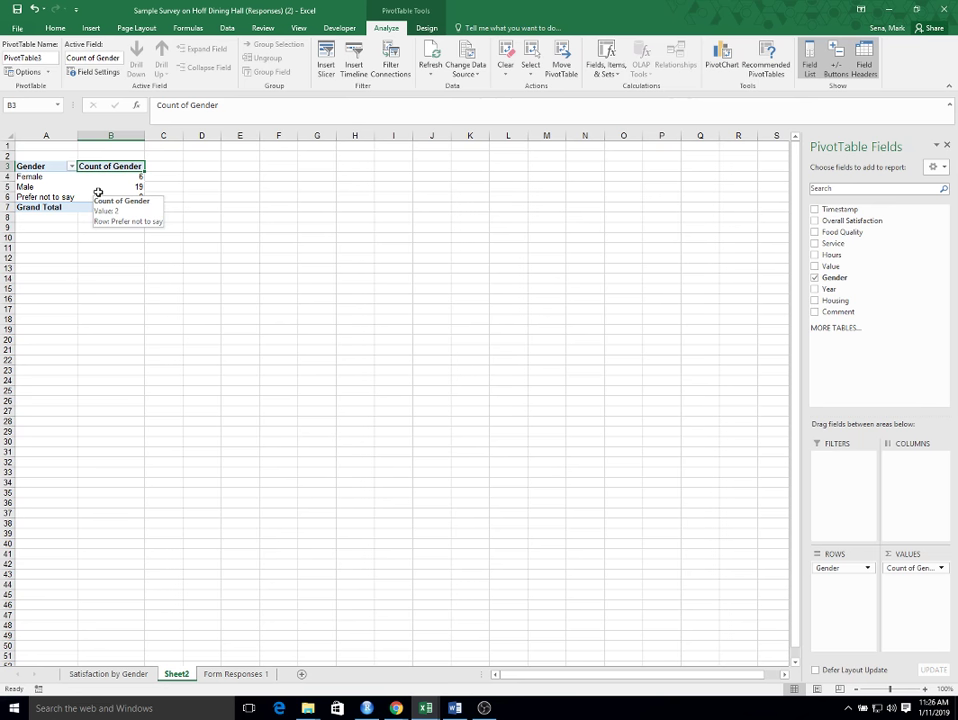
text(Number of)
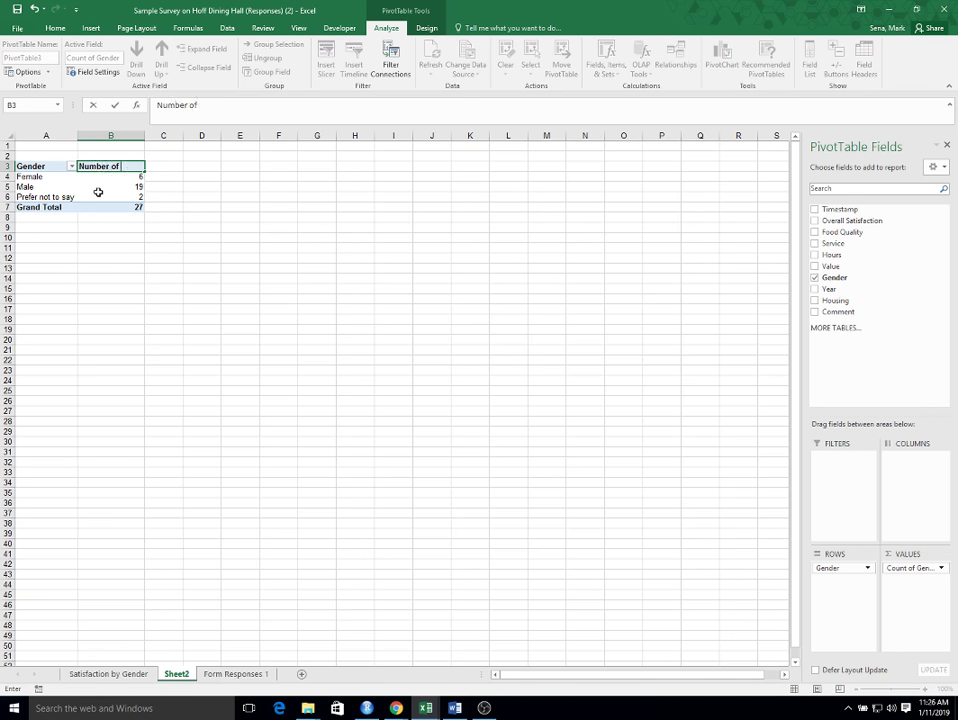
text( Responsese)
click(201, 257)
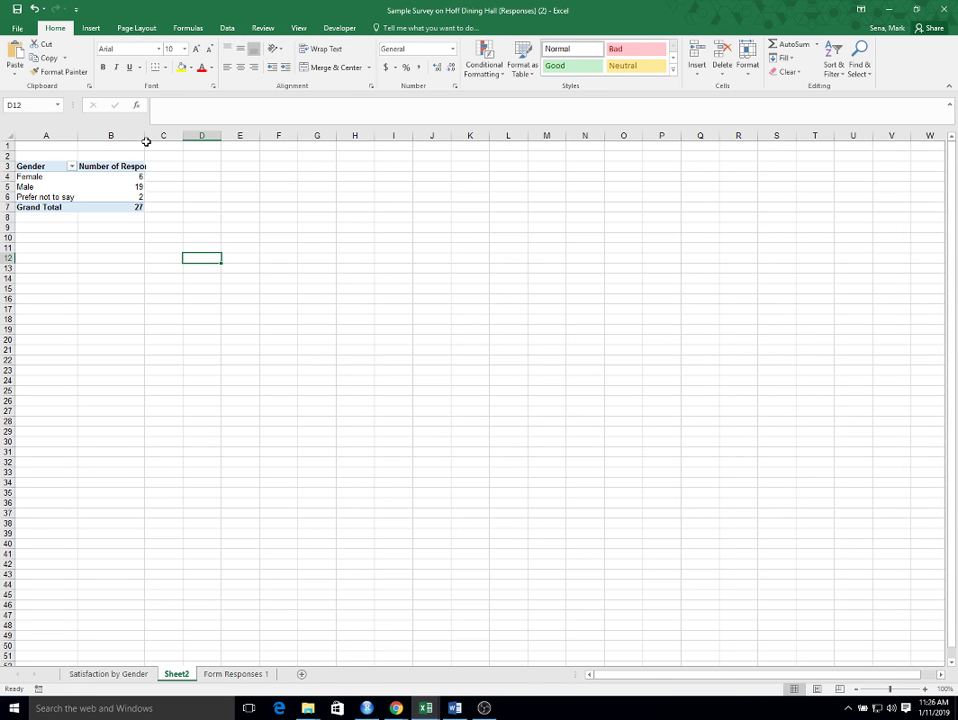
double_click(145, 138)
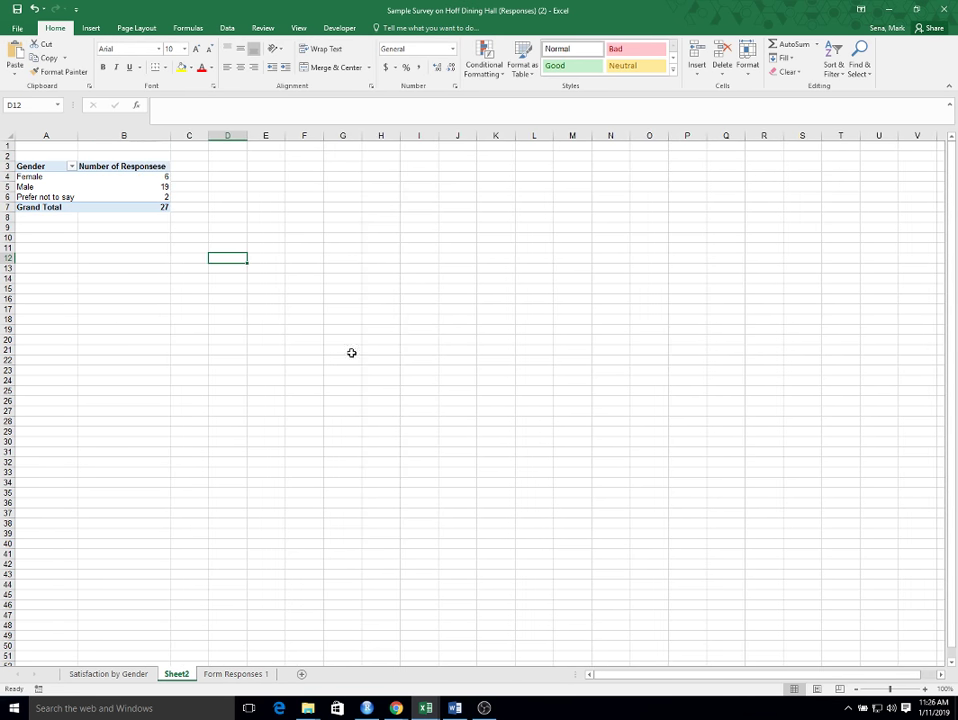
- Insert a 2-D pie PivotChart of the gender counts and place it directly beside the PivotTable
mouse_move(97, 190)
click(135, 187)
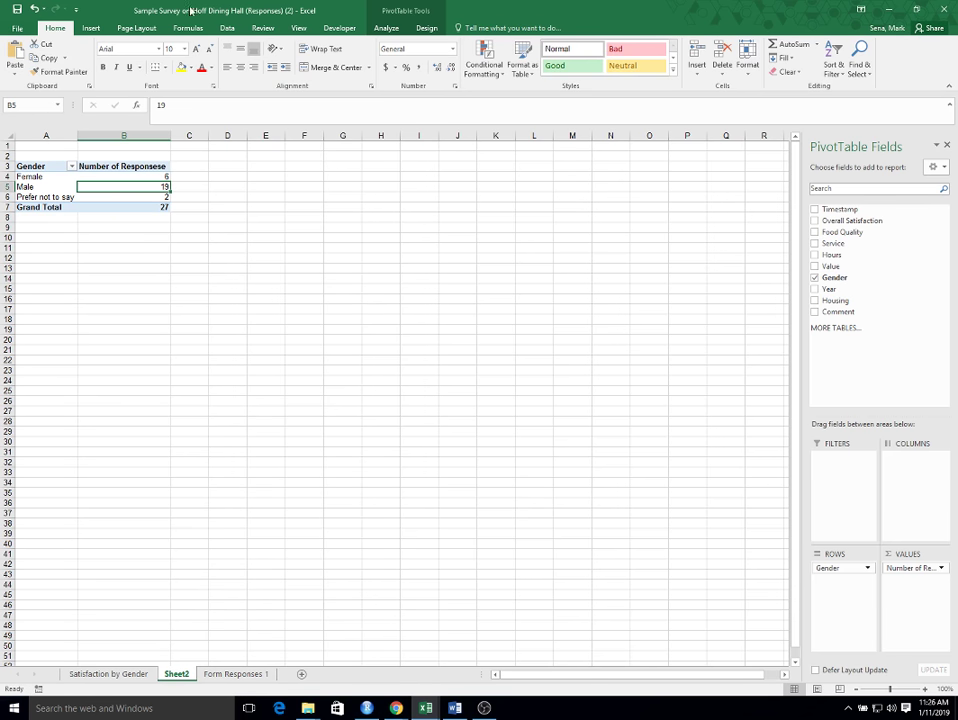
click(90, 28)
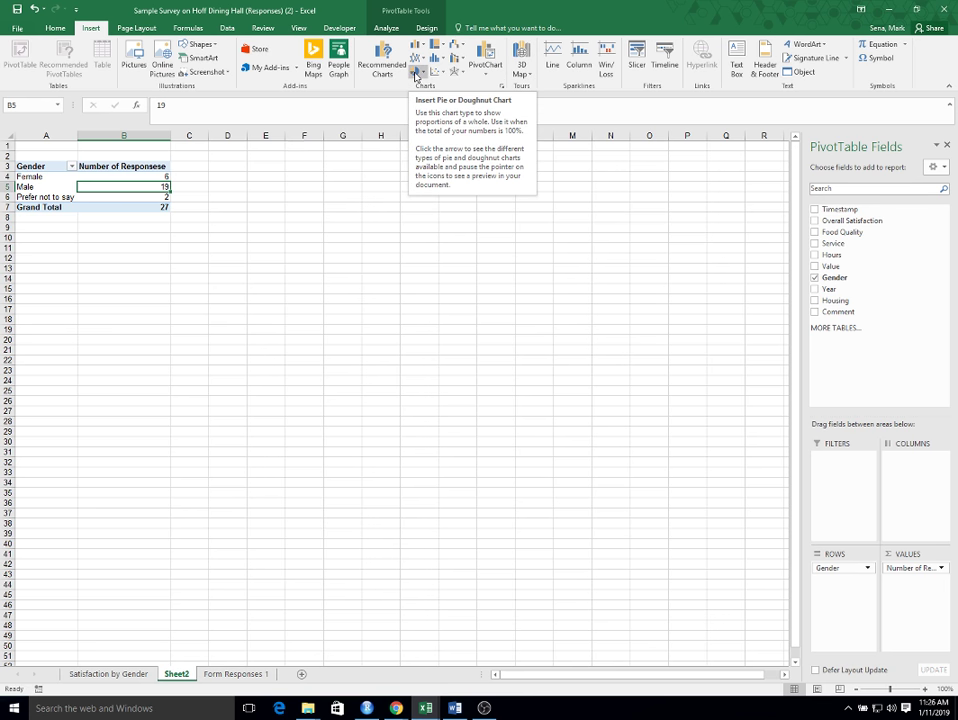
click(417, 74)
click(424, 106)
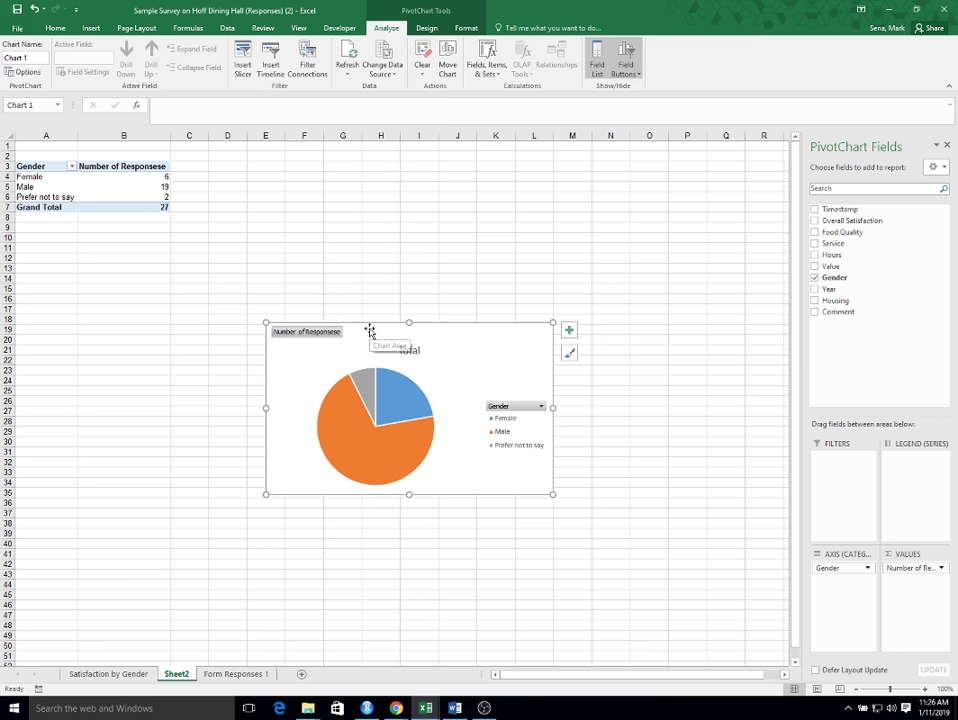
mouse_move(370, 327)
mouse_down()
mouse_move(297, 173)
mouse_move(274, 161)
mouse_move(332, 187)
mouse_up()
- Change the pie chart's title to Gender and delete its legend
click(309, 185)
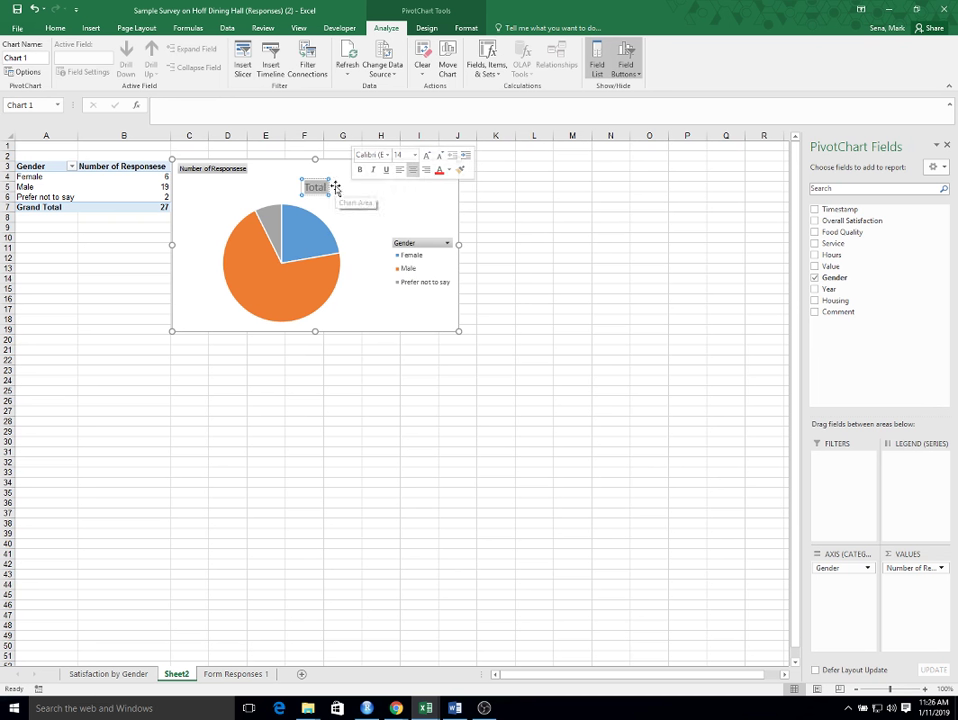
text(Gender)
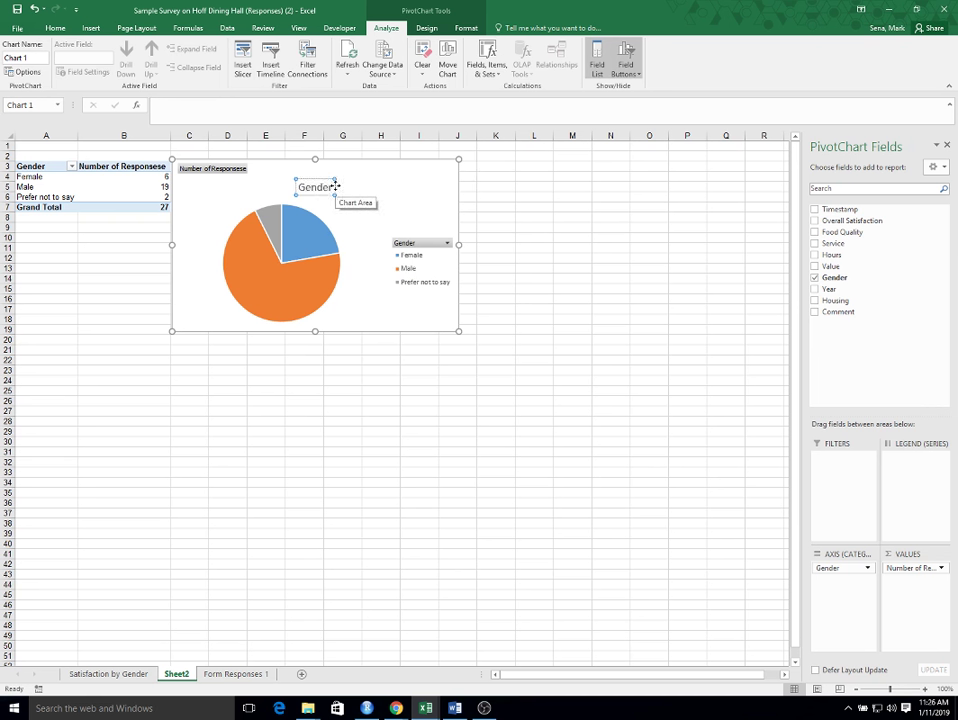
click(424, 281)
key(Delete)
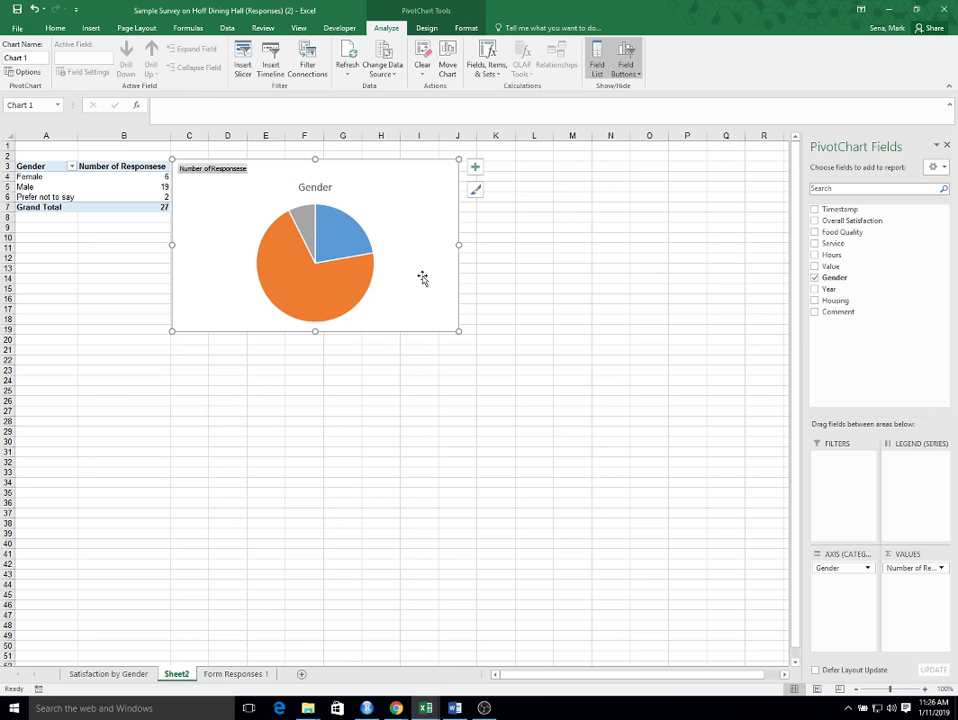
- Add data labels to the pie slices showing category name and percentage instead of the value
right_click(318, 280)
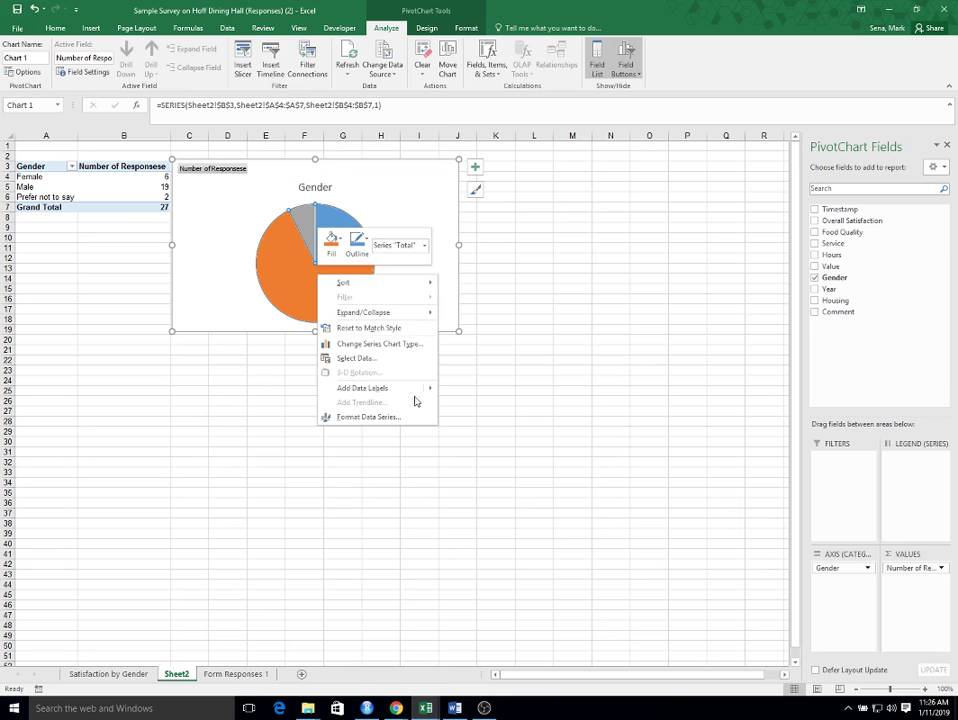
mouse_move(418, 394)
click(496, 388)
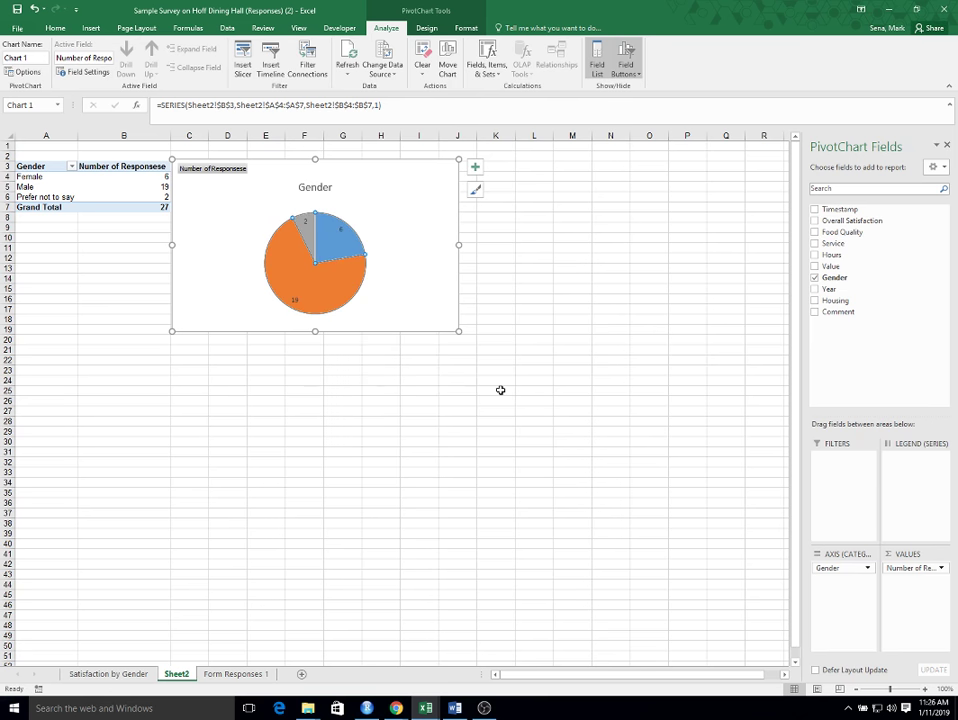
right_click(342, 294)
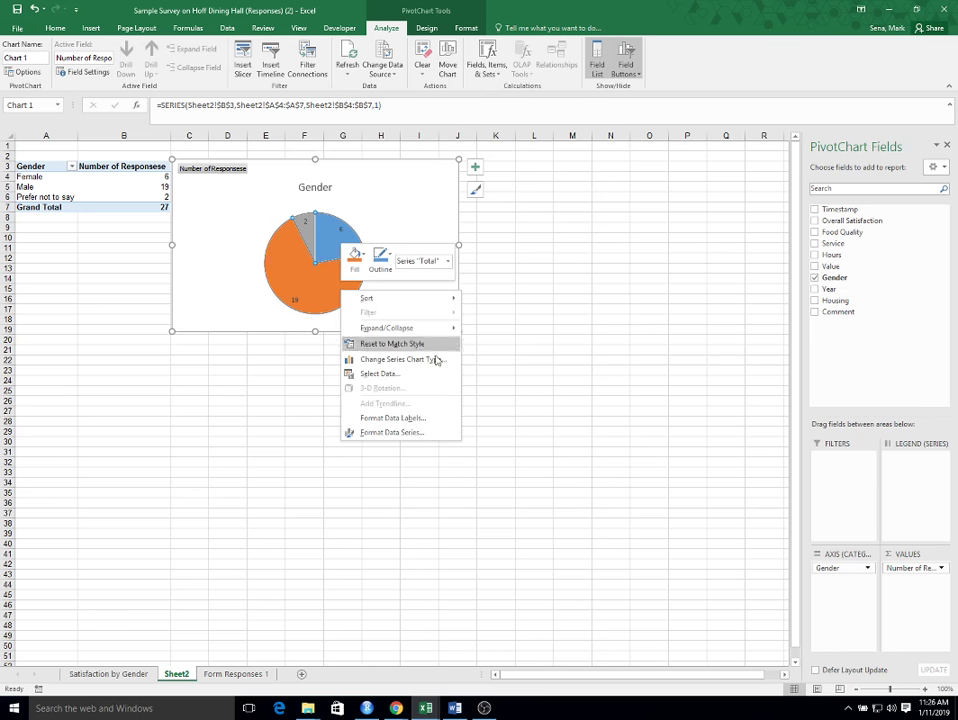
click(436, 420)
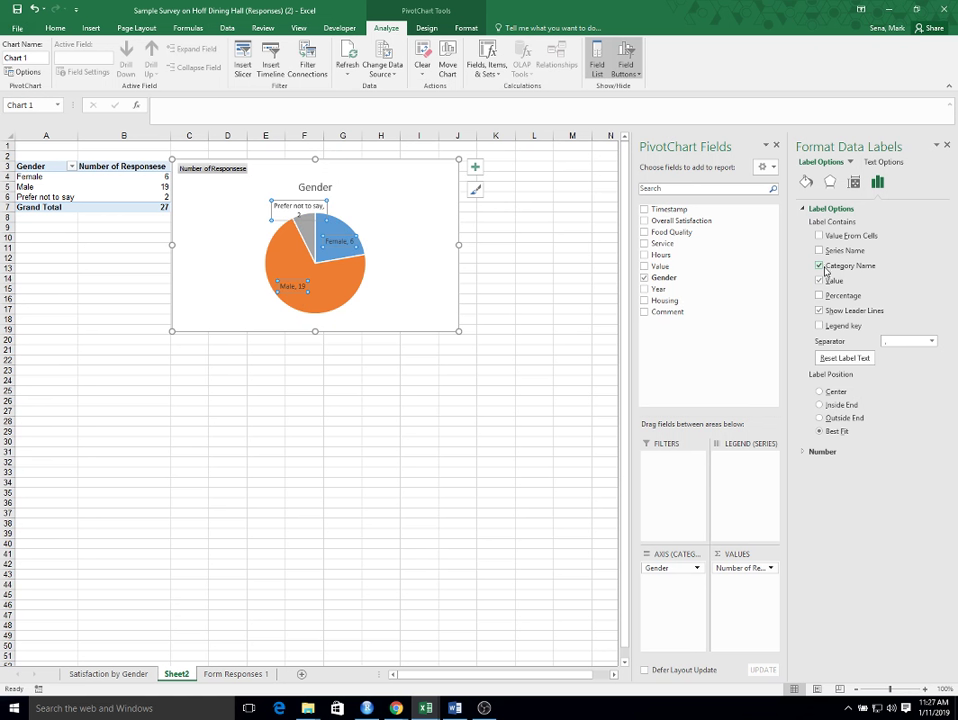
click(820, 296)
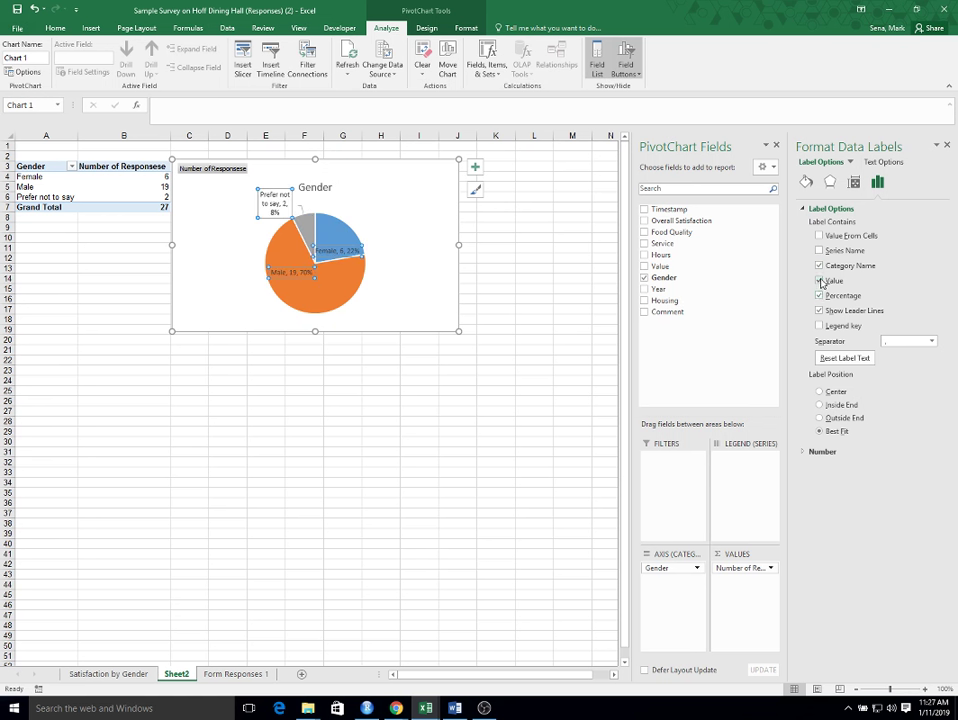
click(820, 281)
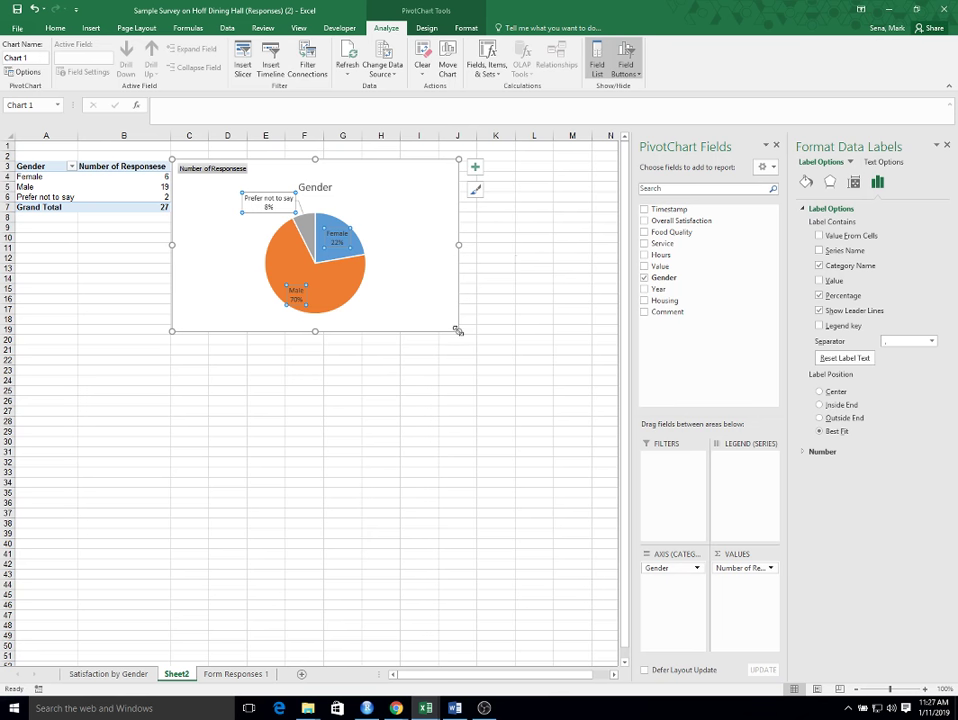
- Resize the Gender pie chart to a compact size spanning about columns C to I and rows 3 to 15
drag(458, 330, 505, 321)
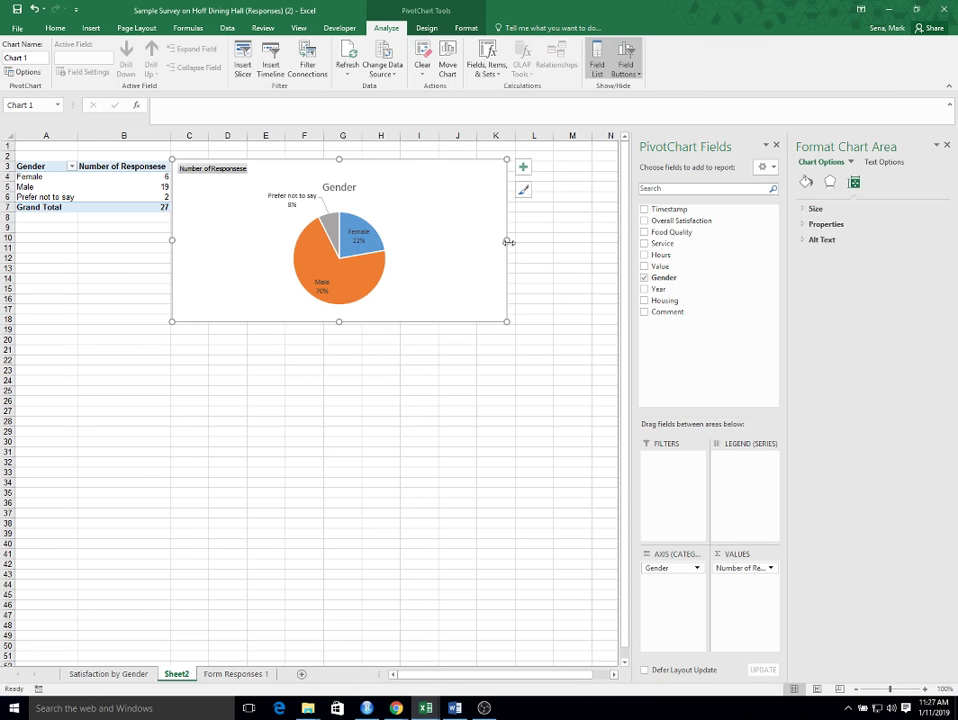
drag(506, 240, 551, 241)
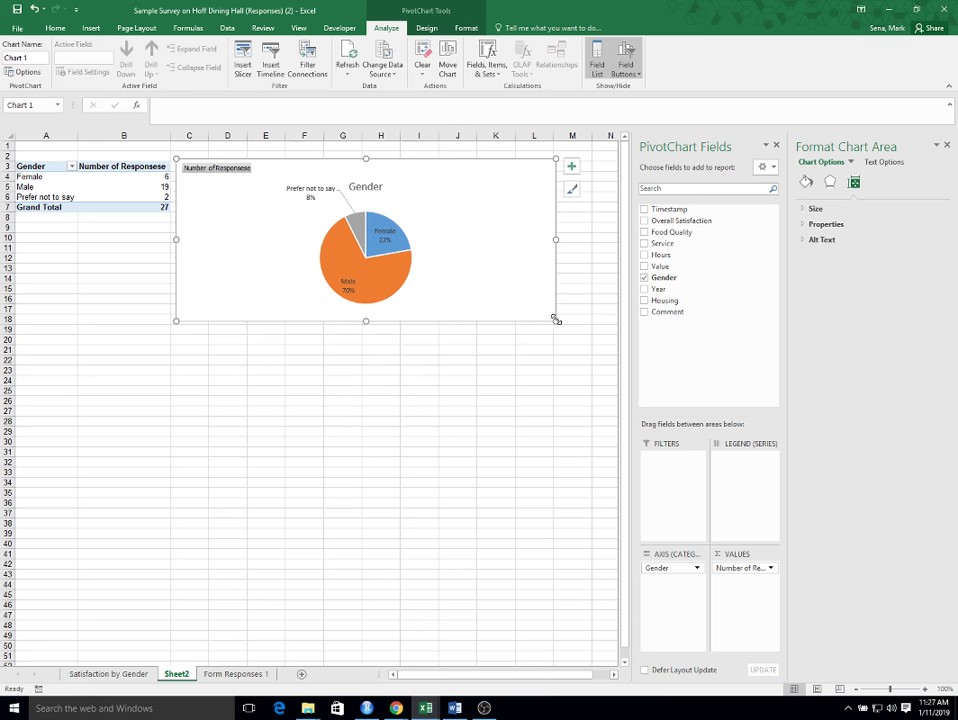
drag(556, 320, 395, 273)
click(457, 237)
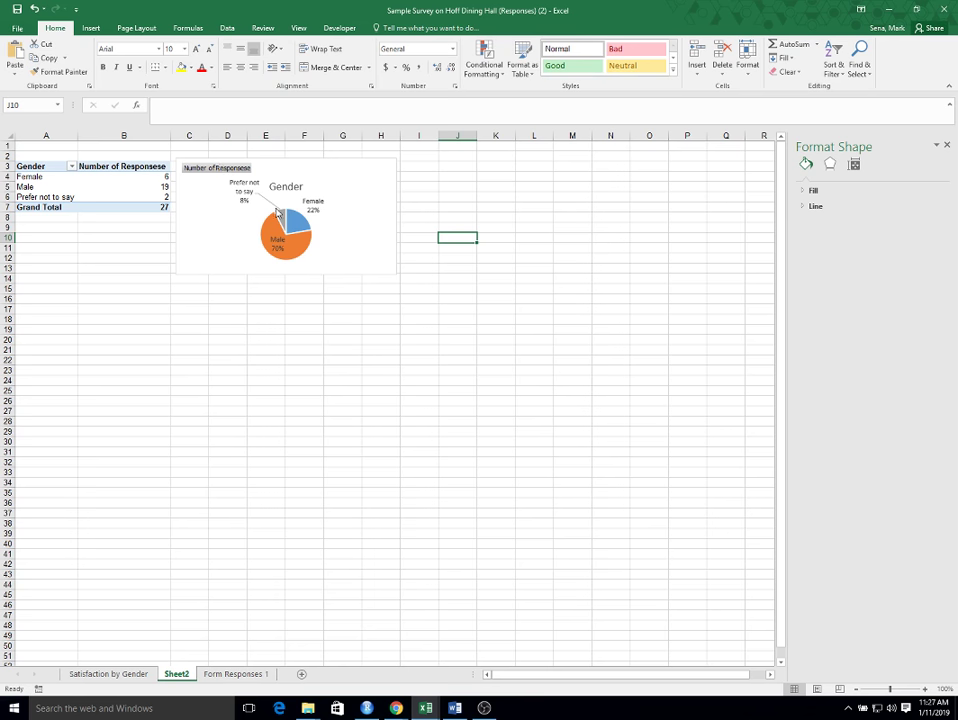
click(388, 258)
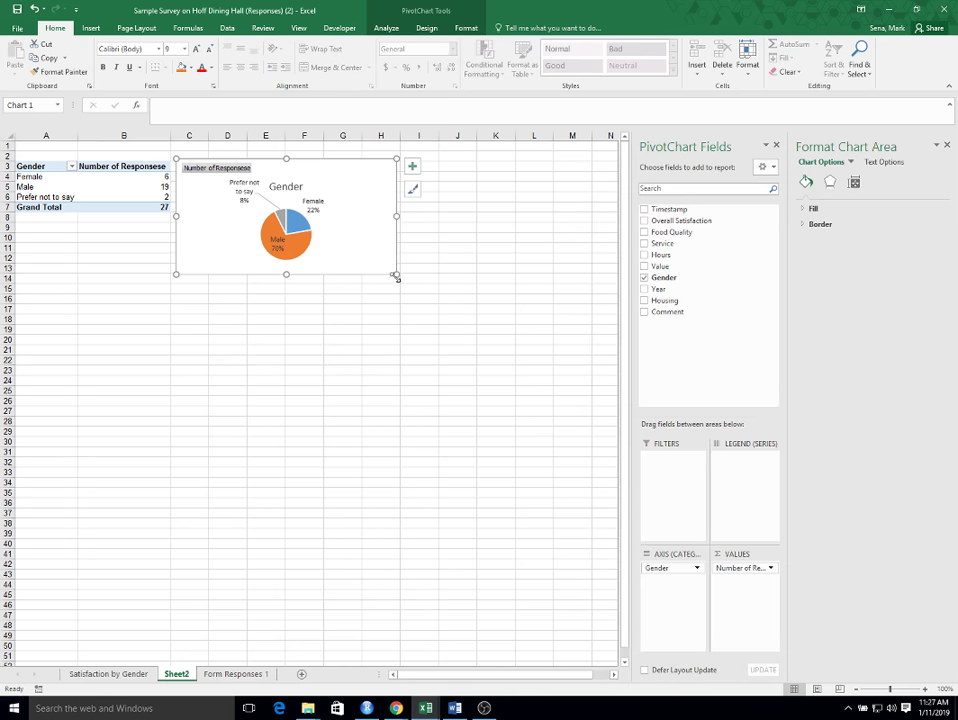
drag(396, 276, 425, 287)
click(487, 253)
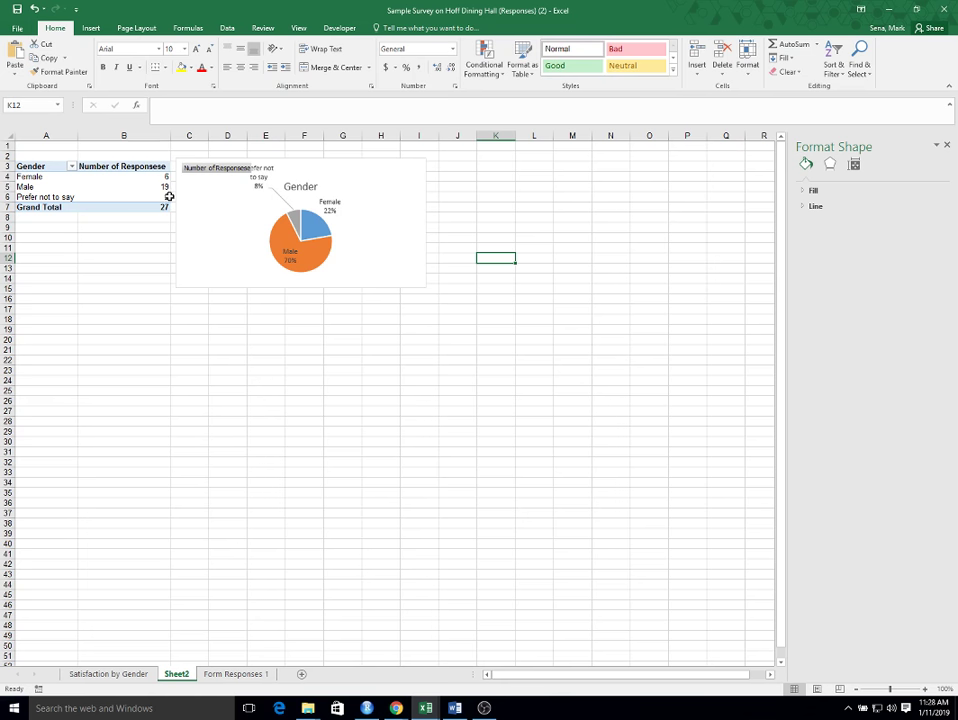
- Correct the PivotTable header in B3 to Number of Responses
click(122, 167)
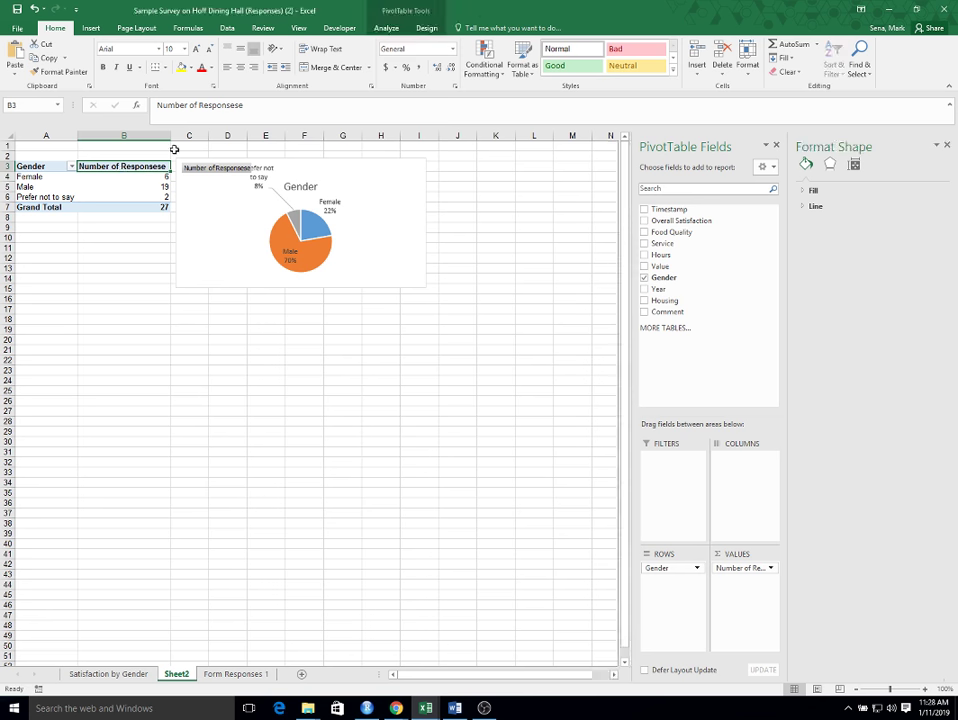
click(254, 103)
key(Return)
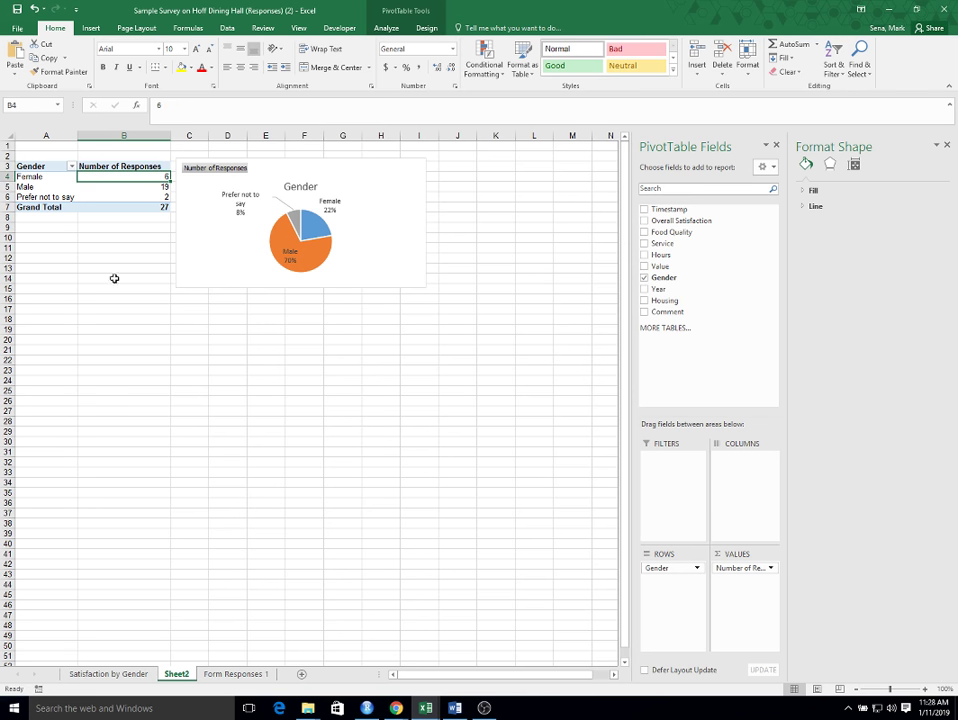
- Rename the gender count worksheet as Demographics
double_click(177, 675)
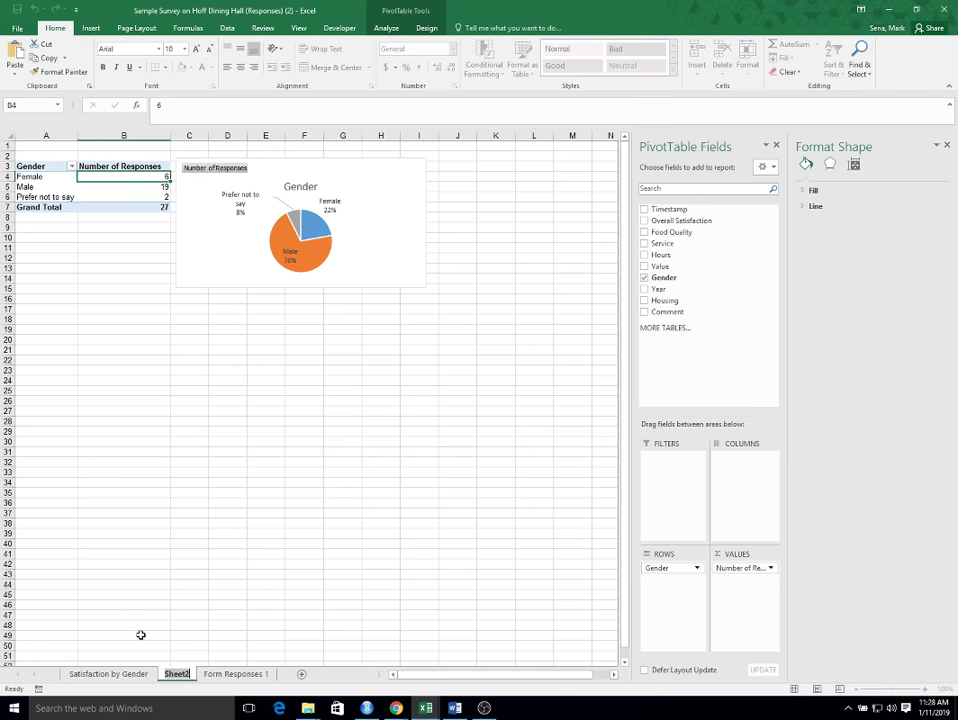
text(Demogrpah)
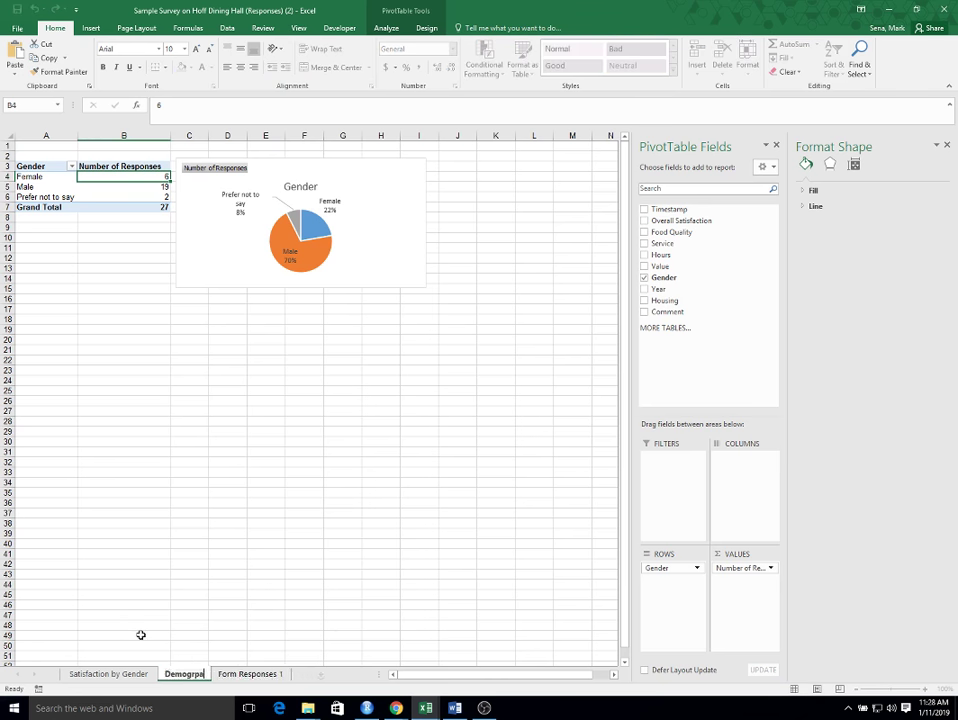
key(BackSpace)
key(BackSpace)
key(BackSpace)
text(aphics)
click(215, 553)
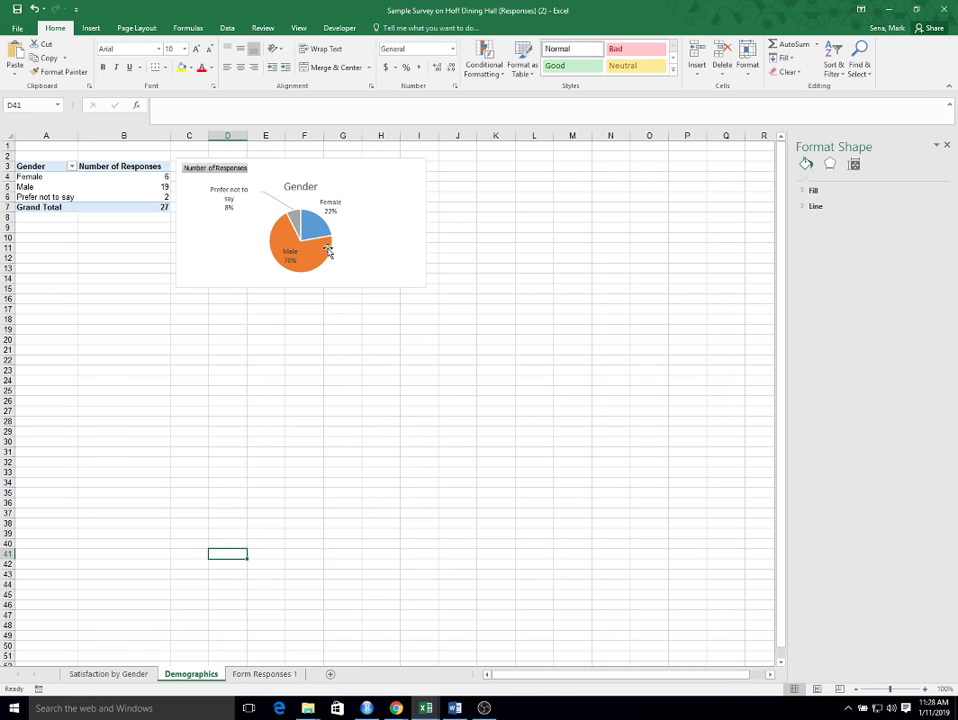
- Close the Format Shape pane and return to the Form Responses 1 sheet
mouse_move(327, 251)
click(947, 146)
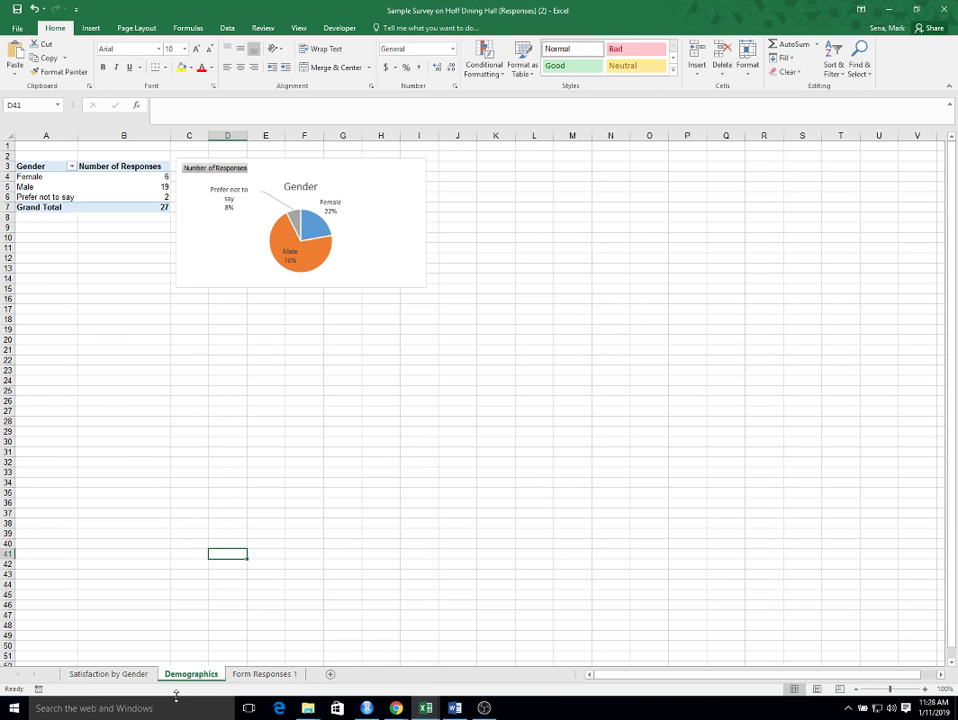
click(265, 674)
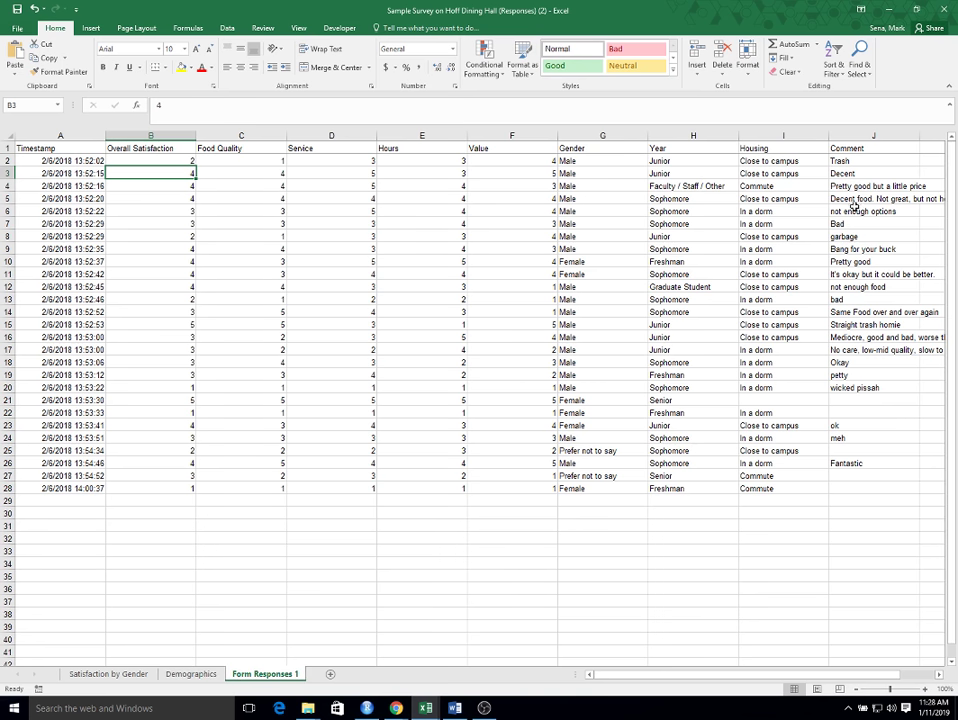
- Create a PivotTable on a new worksheet from the survey responses A1:J28, with the Comment field as rows
drag(862, 161, 851, 489)
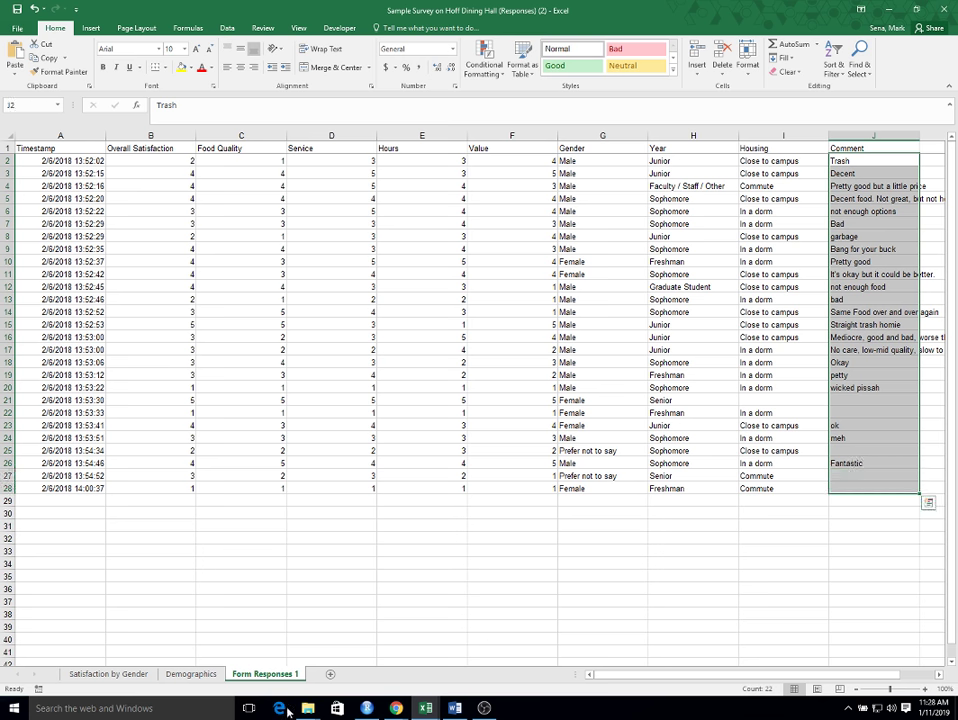
click(438, 222)
click(90, 28)
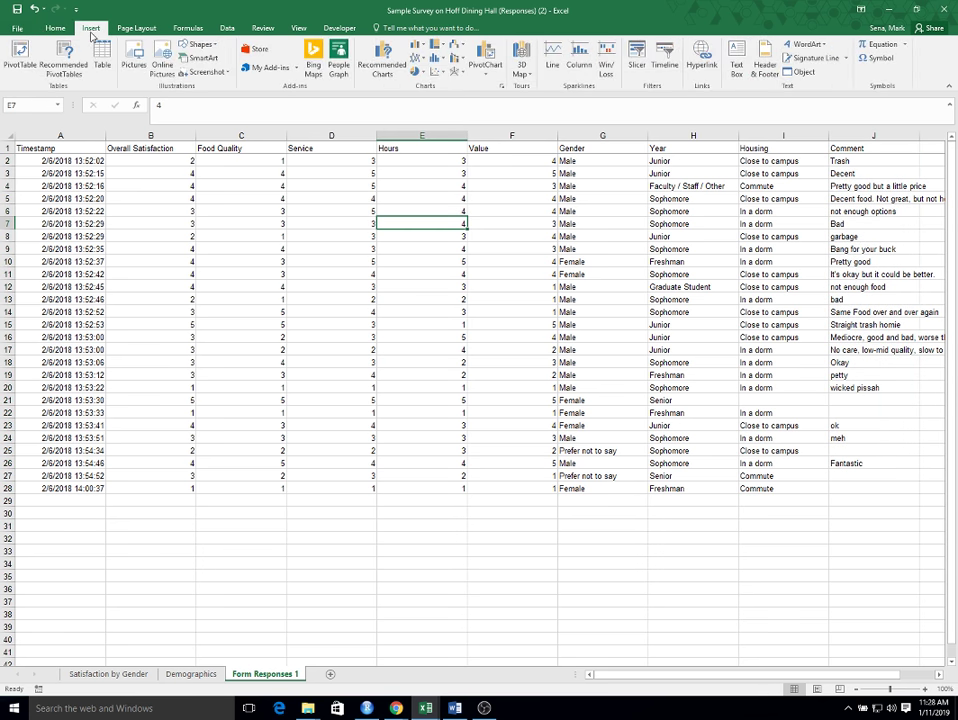
click(20, 55)
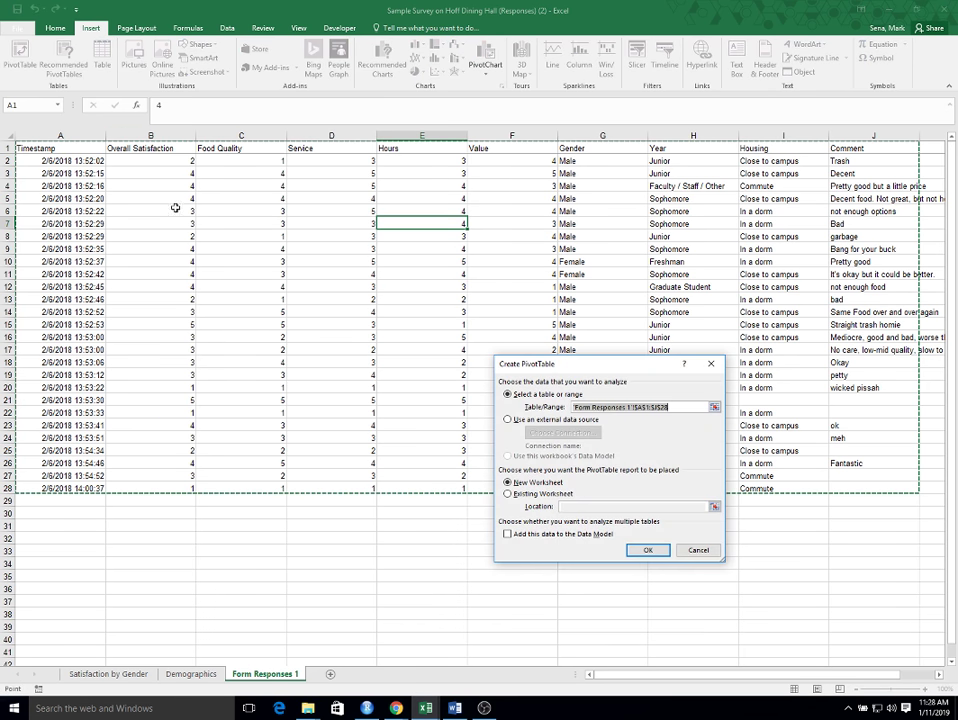
click(647, 550)
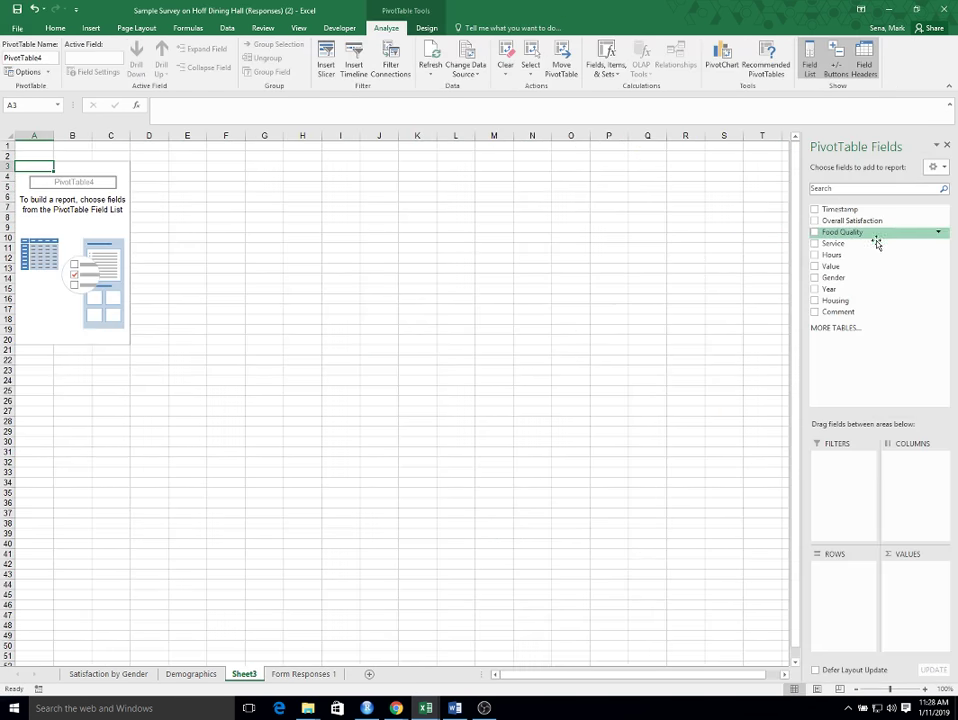
drag(847, 316, 834, 582)
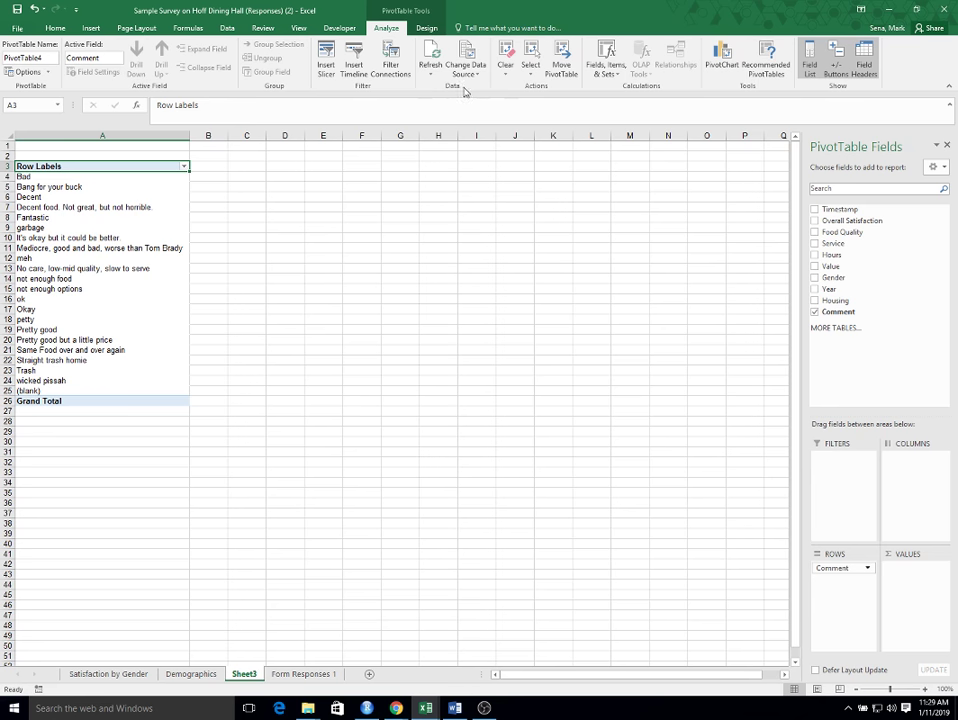
- Insert slicers for Overall Satisfaction, Gender, Year and Housing on the comment PivotTable
click(326, 62)
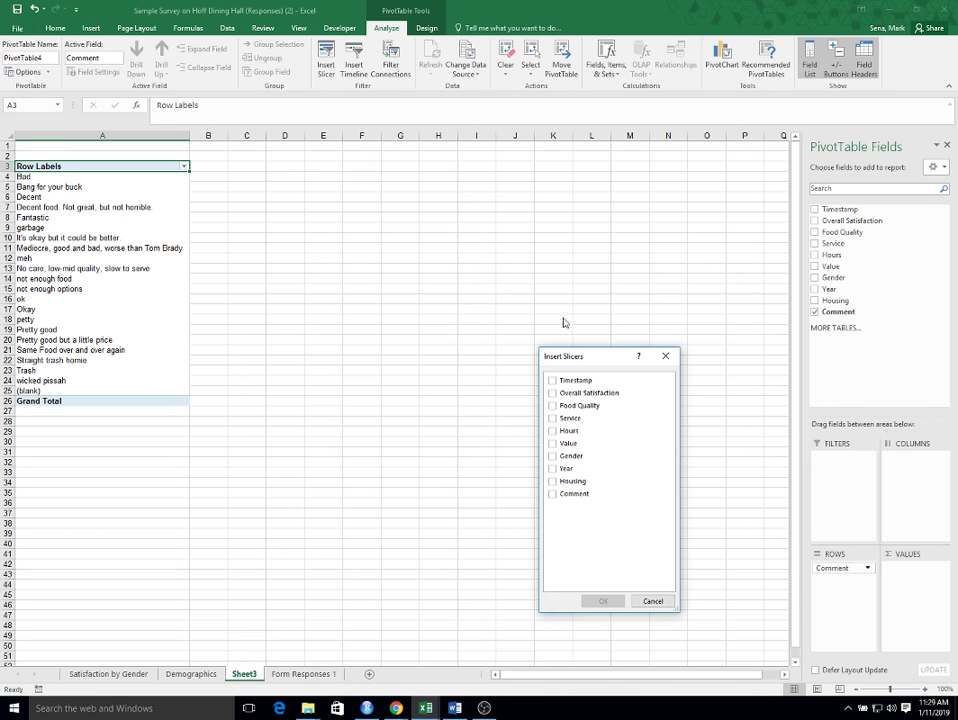
click(555, 394)
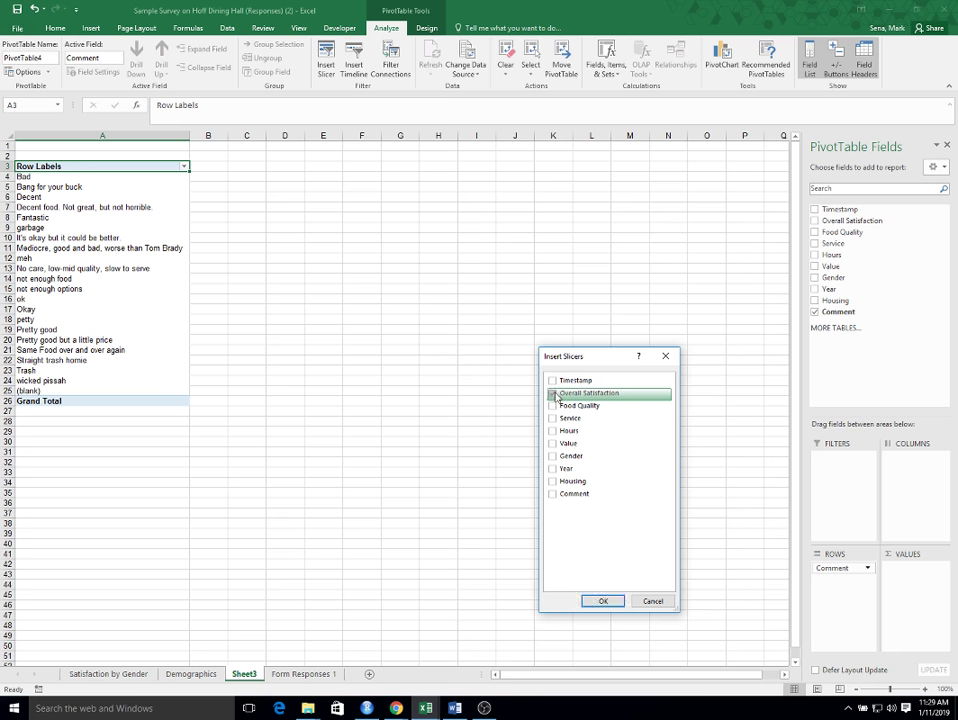
click(553, 458)
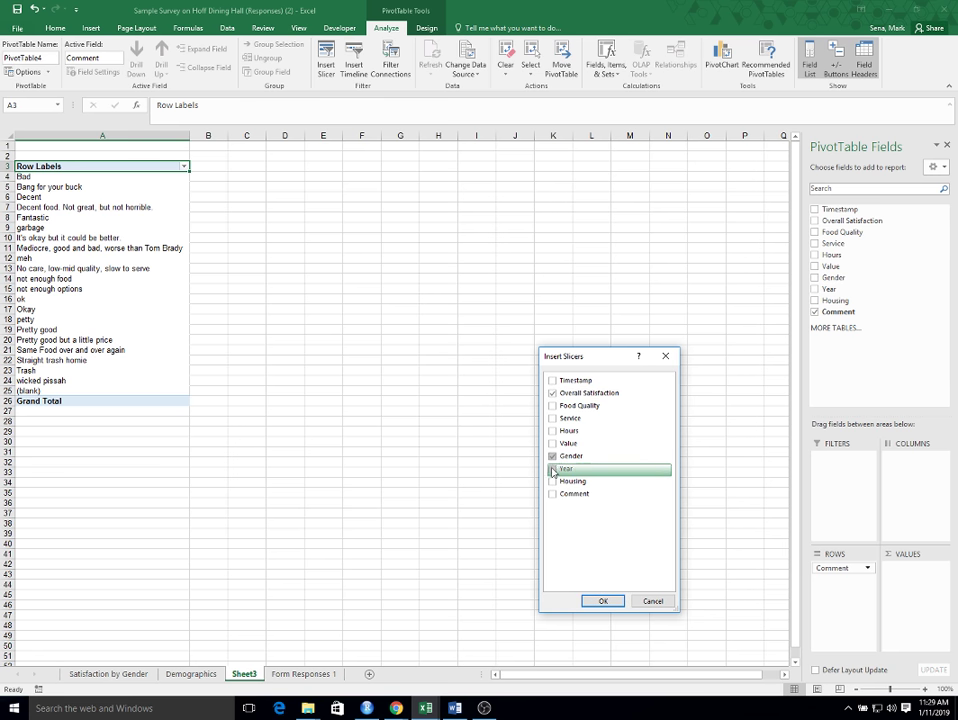
click(553, 468)
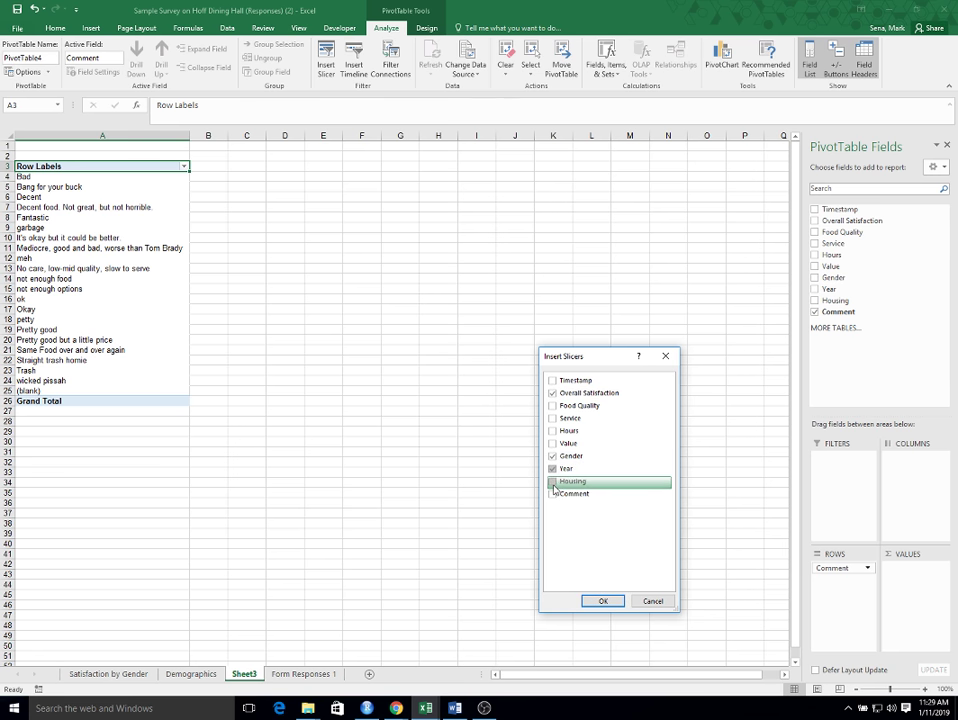
click(553, 482)
click(603, 601)
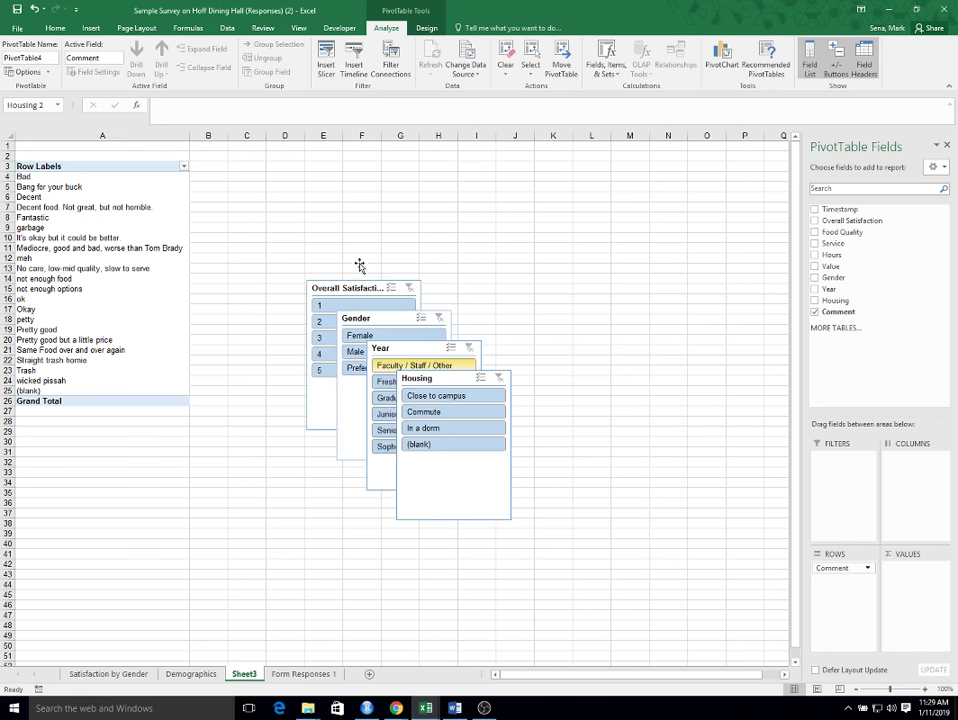
- Arrange the four slicers side by side next to the PivotTable, in the order Overall Satisfaction, Gender, Year, Housing, spanning about rows 3 to 17
drag(352, 294, 294, 172)
drag(391, 319, 423, 171)
drag(396, 344, 515, 168)
drag(406, 372, 623, 157)
click(502, 410)
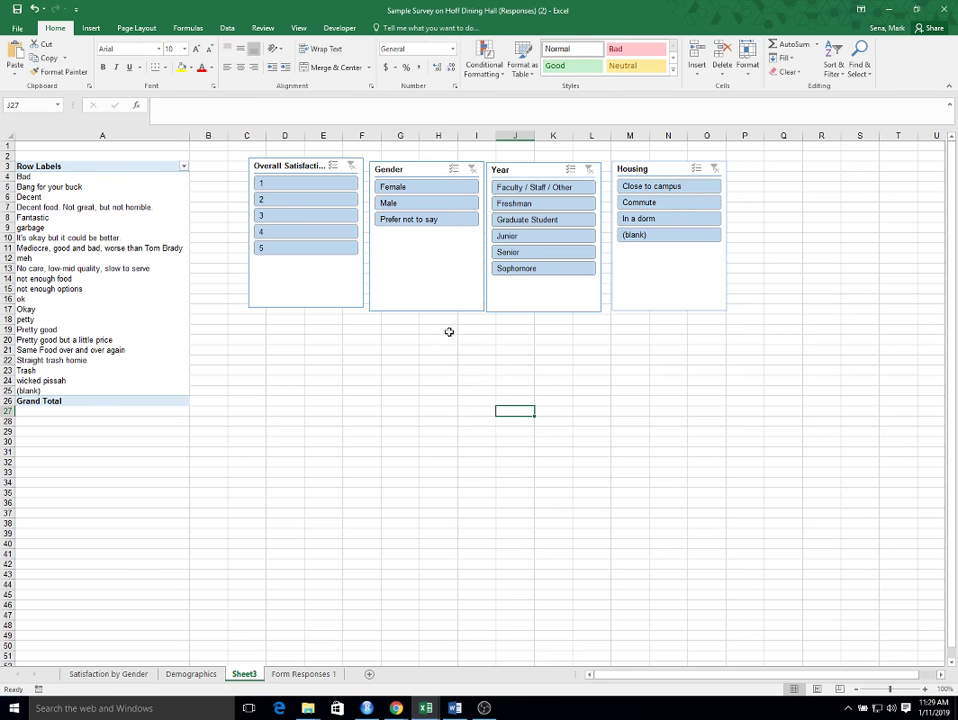
- Filter the comments to Male and to Female respondents in turn, and clear the Gender filter
click(397, 205)
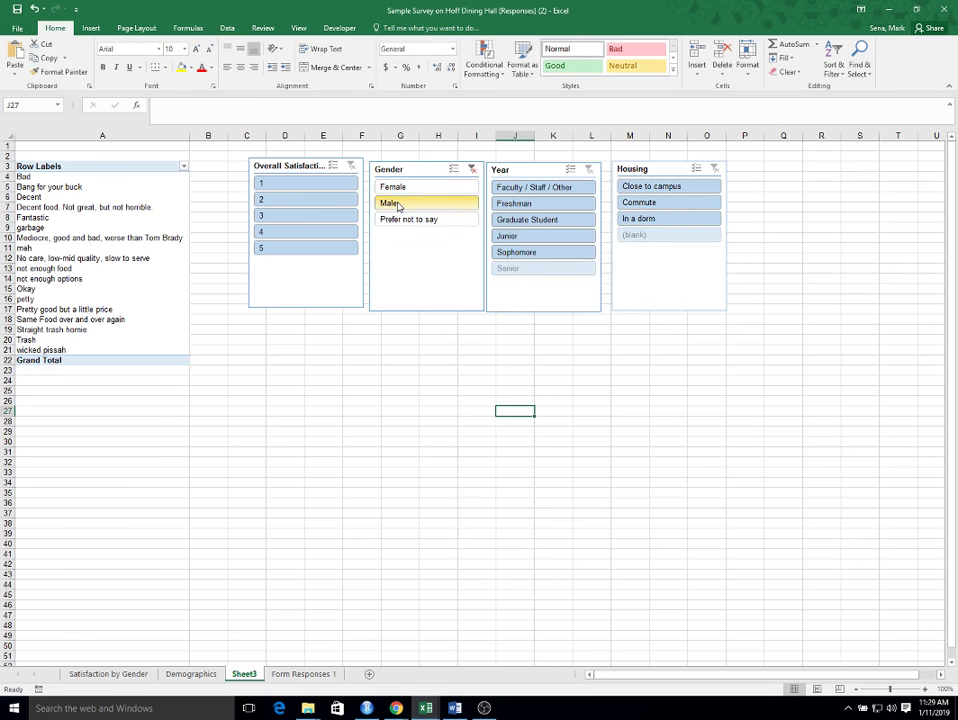
click(415, 187)
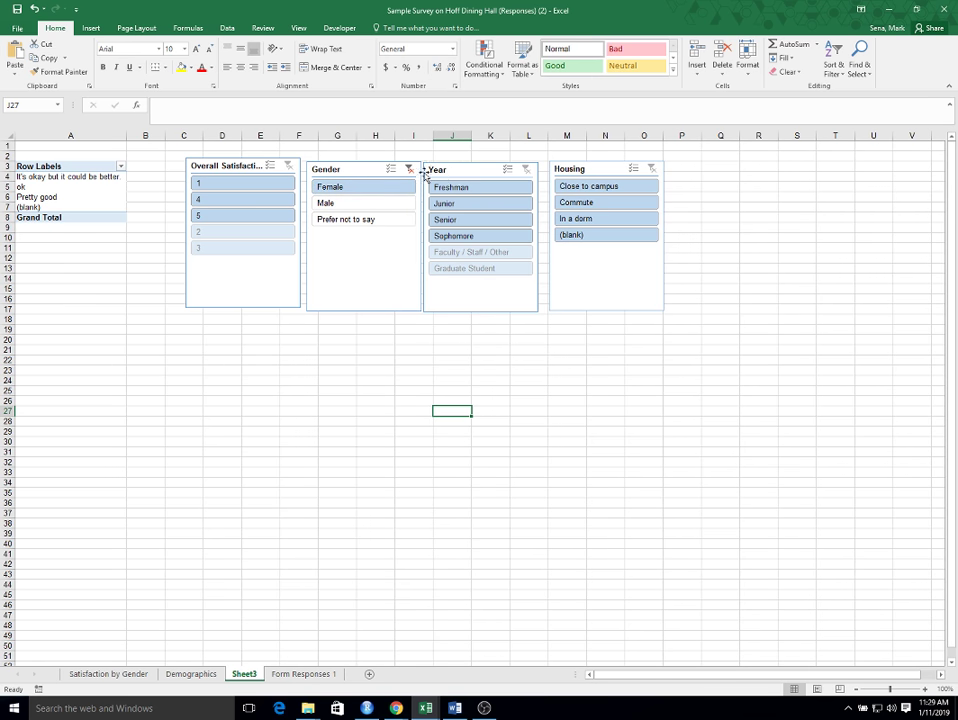
click(409, 169)
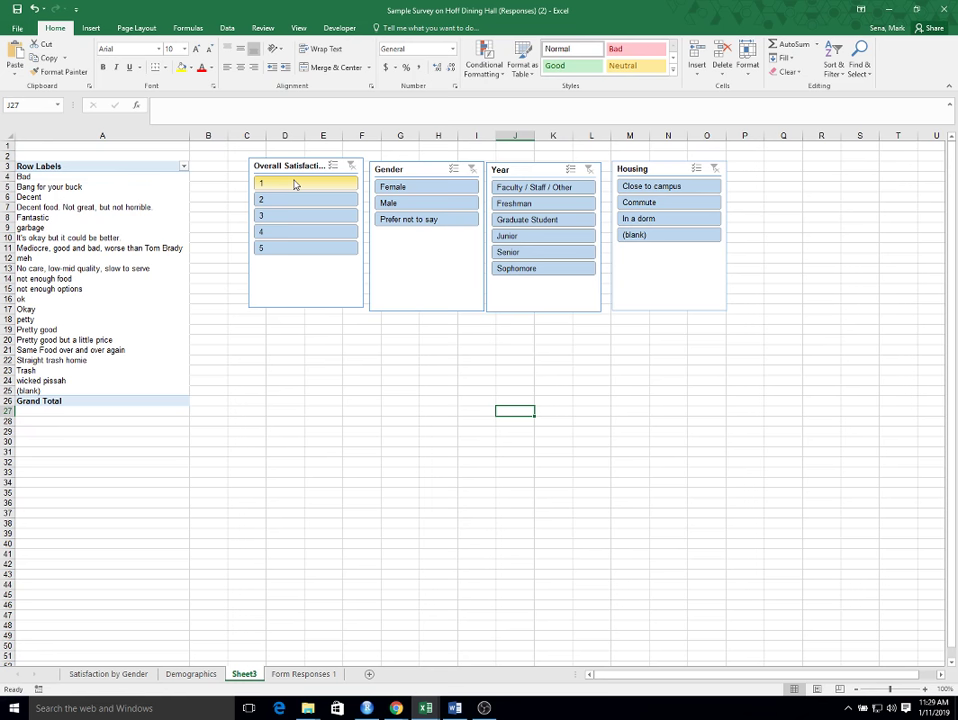
- Filter the comments to Overall Satisfaction ratings 1 and 2, and to rating 5, clearing the filter after each
drag(291, 197, 291, 184)
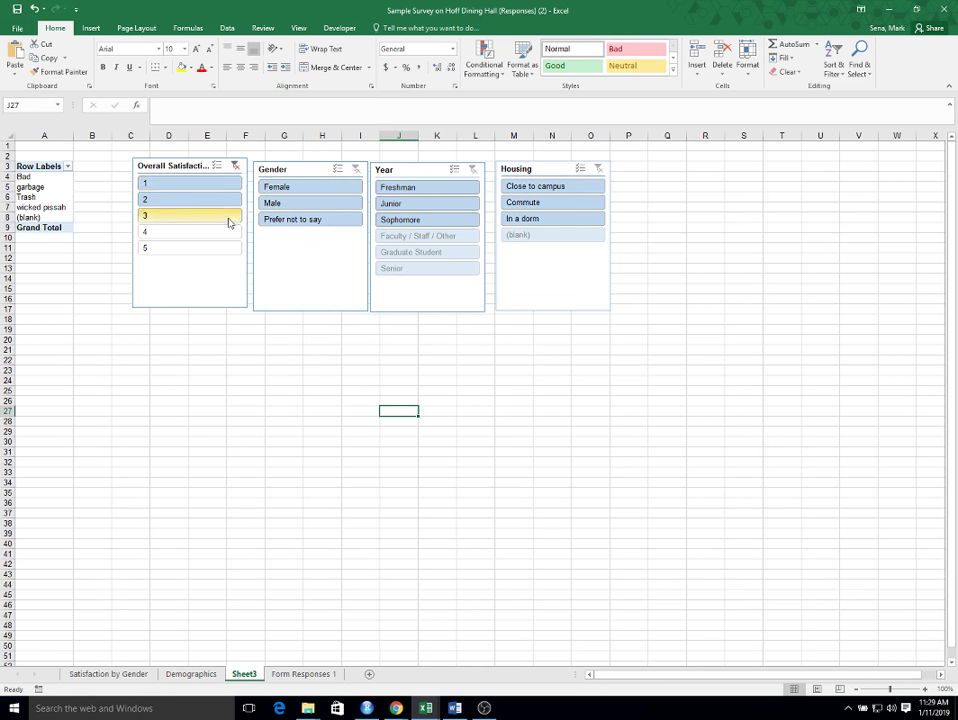
click(235, 166)
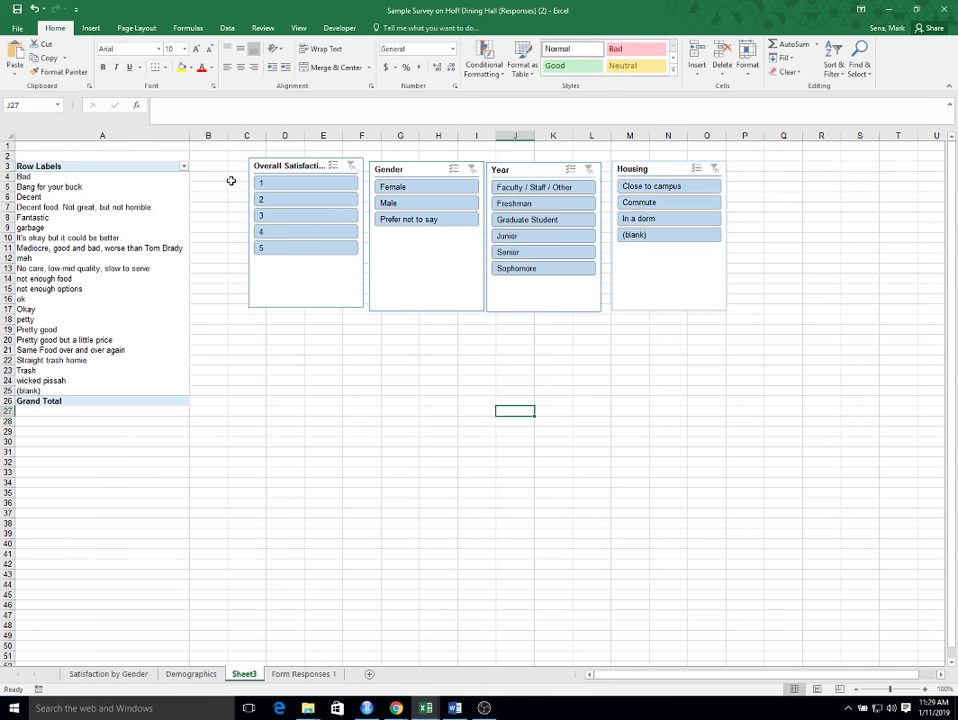
click(331, 247)
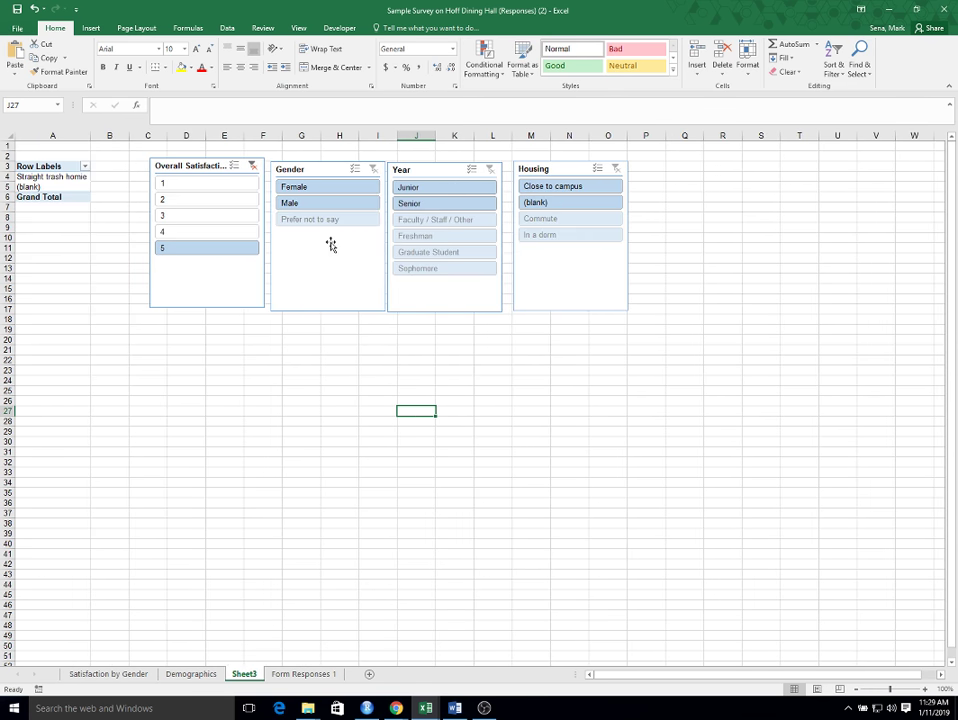
click(251, 165)
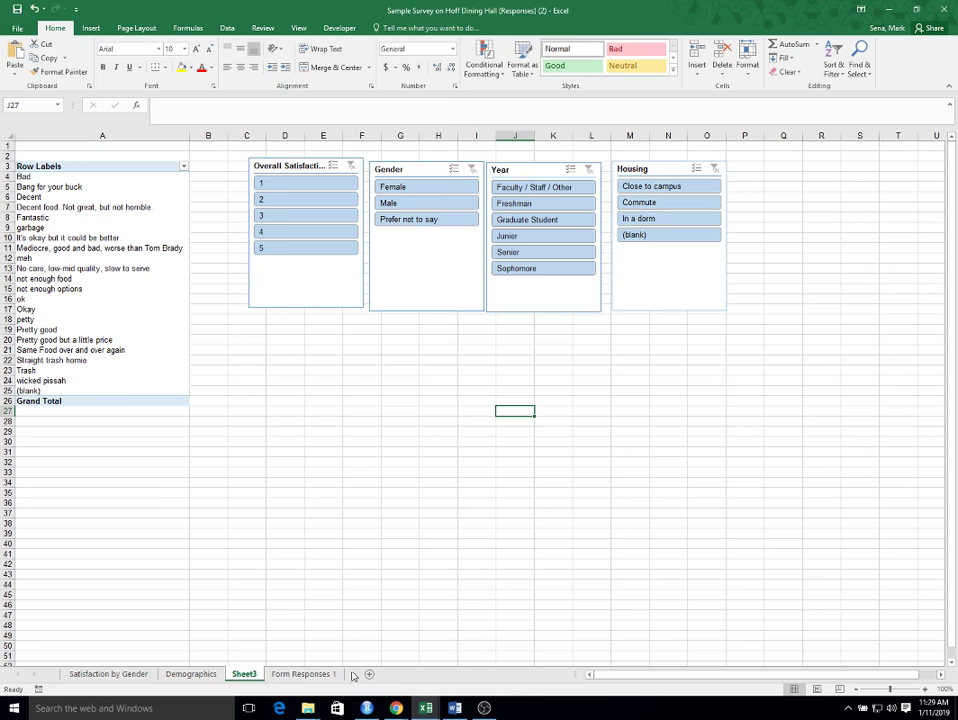
- Try to rename the comment PivotTable's worksheet, Sheet3, as Comments
double_click(248, 674)
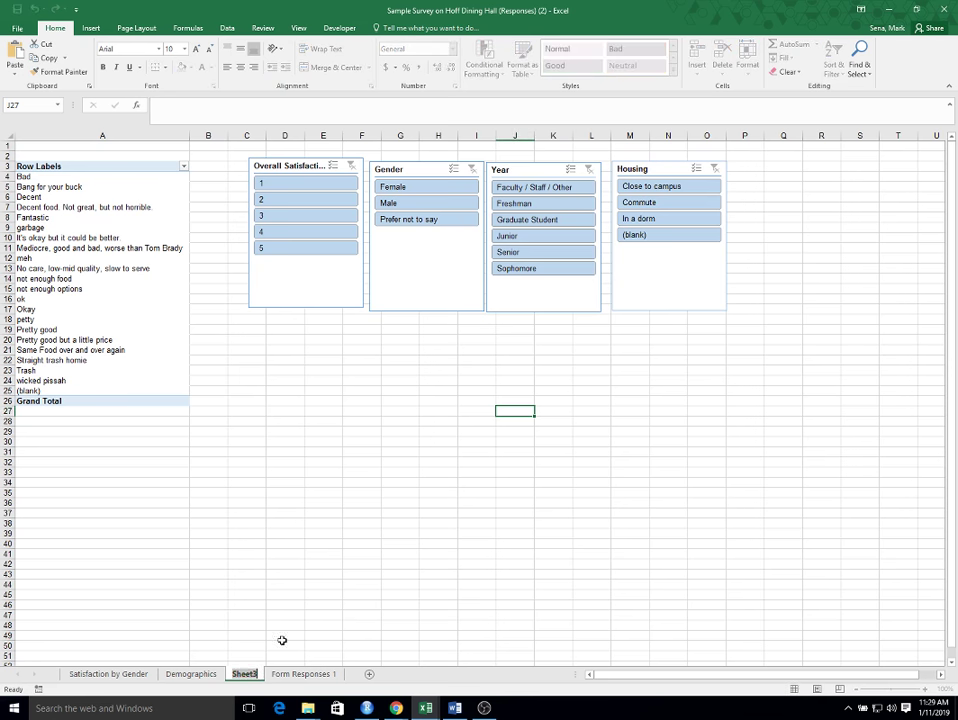
text(Comments)
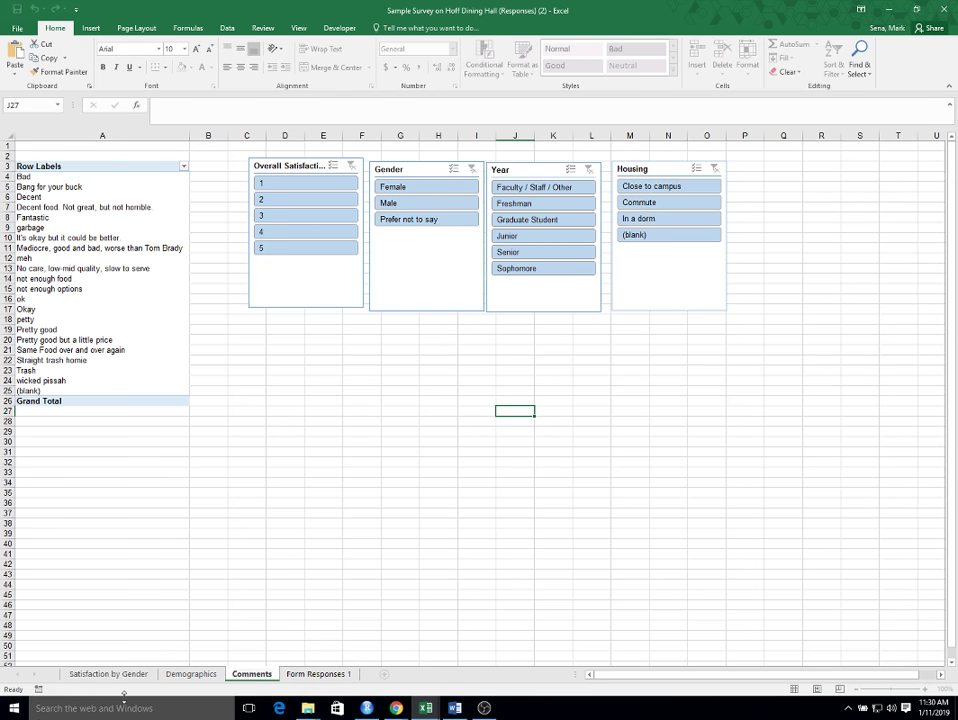
mouse_move(418, 712)
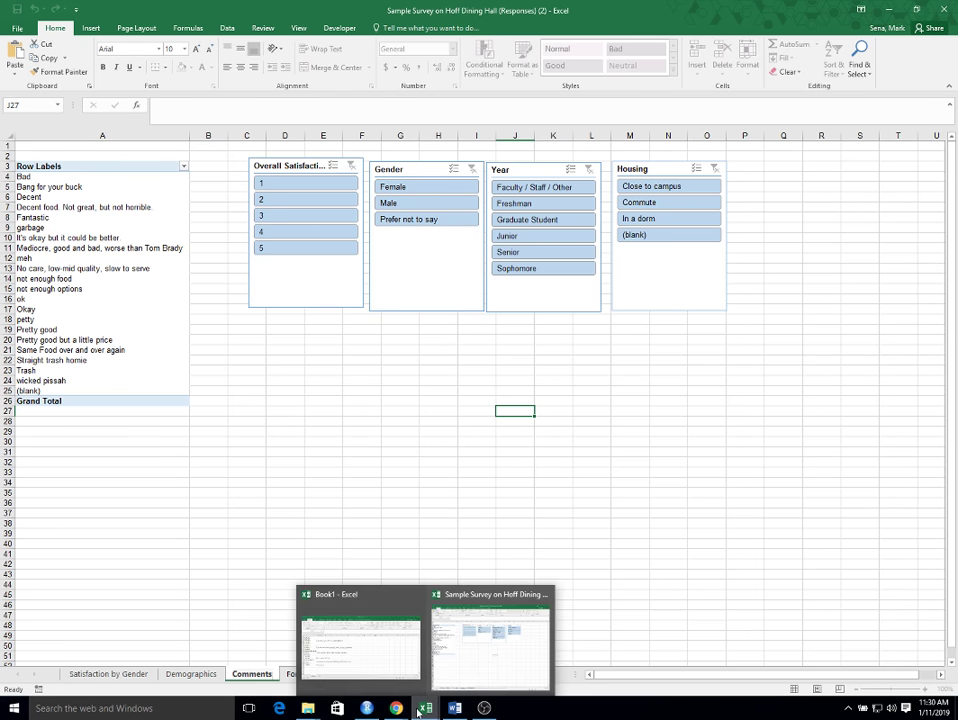
mouse_move(296, 679)
mouse_move(450, 632)
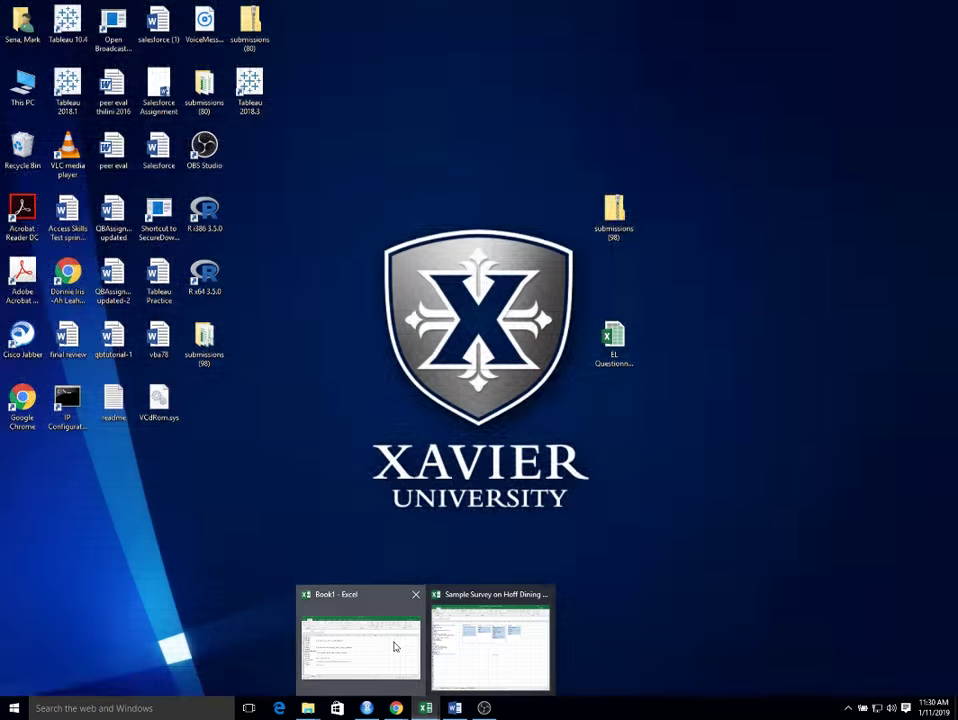
click(395, 641)
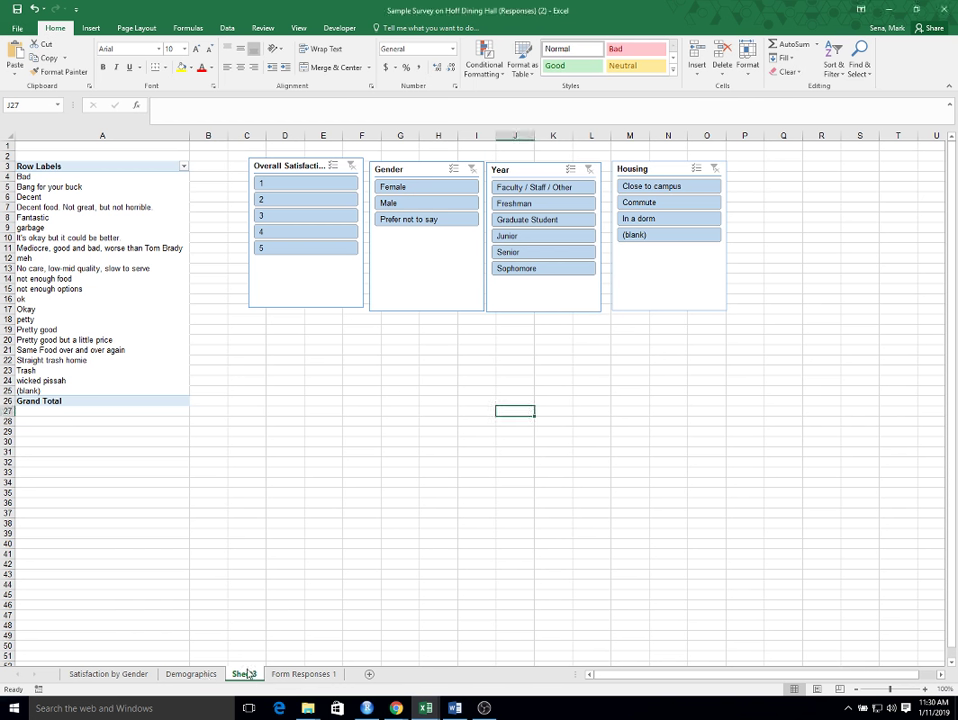
- Rename the worksheet holding the comment PivotTable and slicers as comments
click(314, 677)
click(250, 676)
double_click(243, 674)
text(comments)
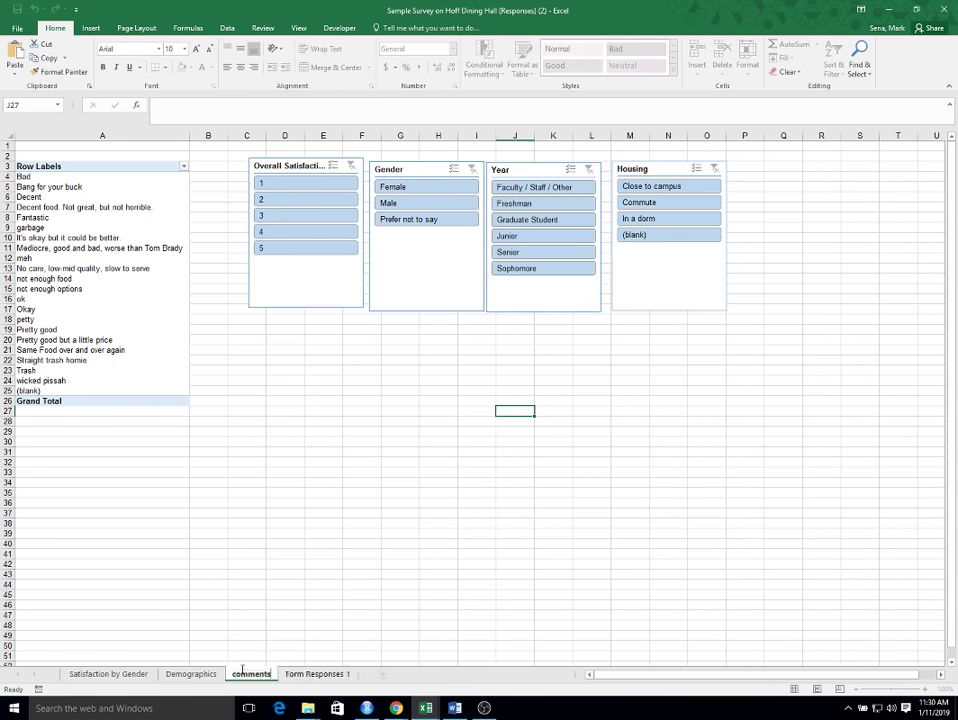
key(Return)
- Calculate the average Overall Satisfaction in cell B29 of Form Responses 1 with =AVERAGE(B2:B28)
click(328, 677)
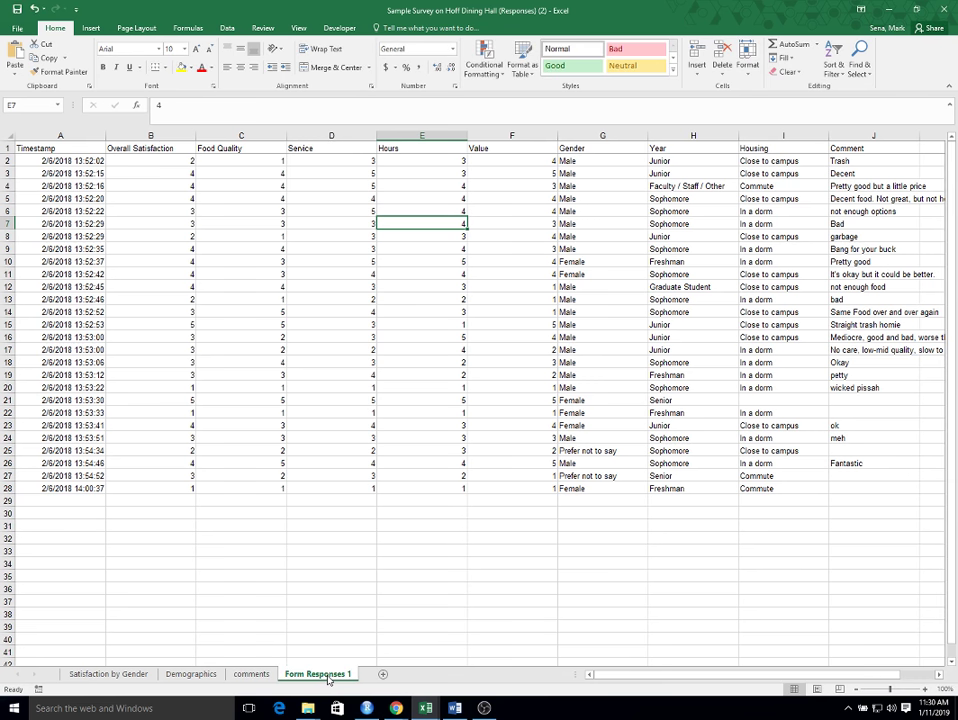
click(150, 499)
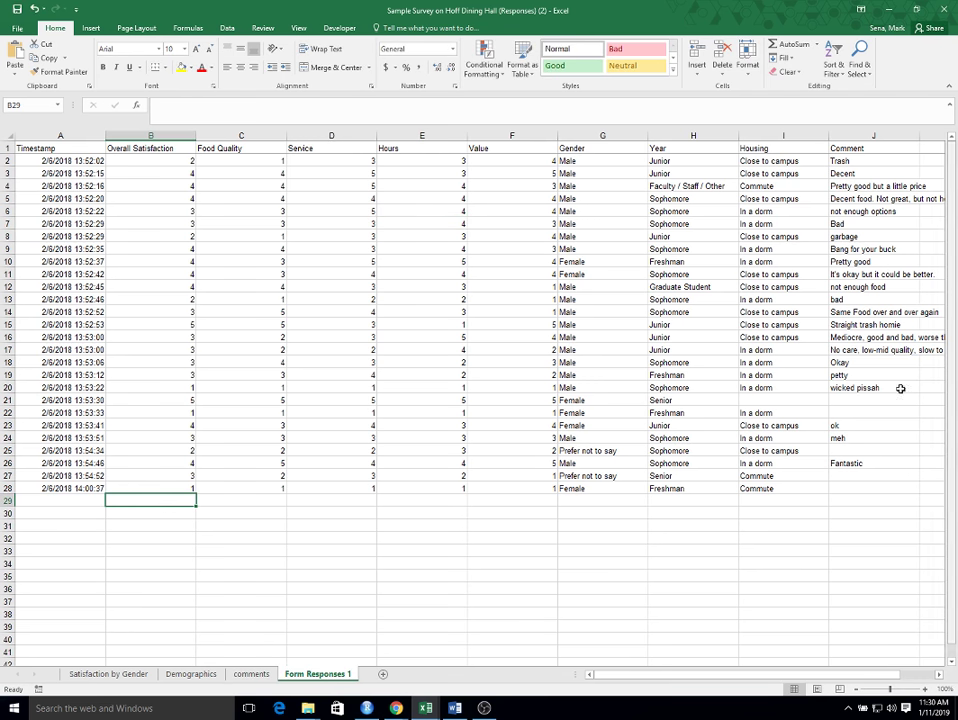
text(=average)
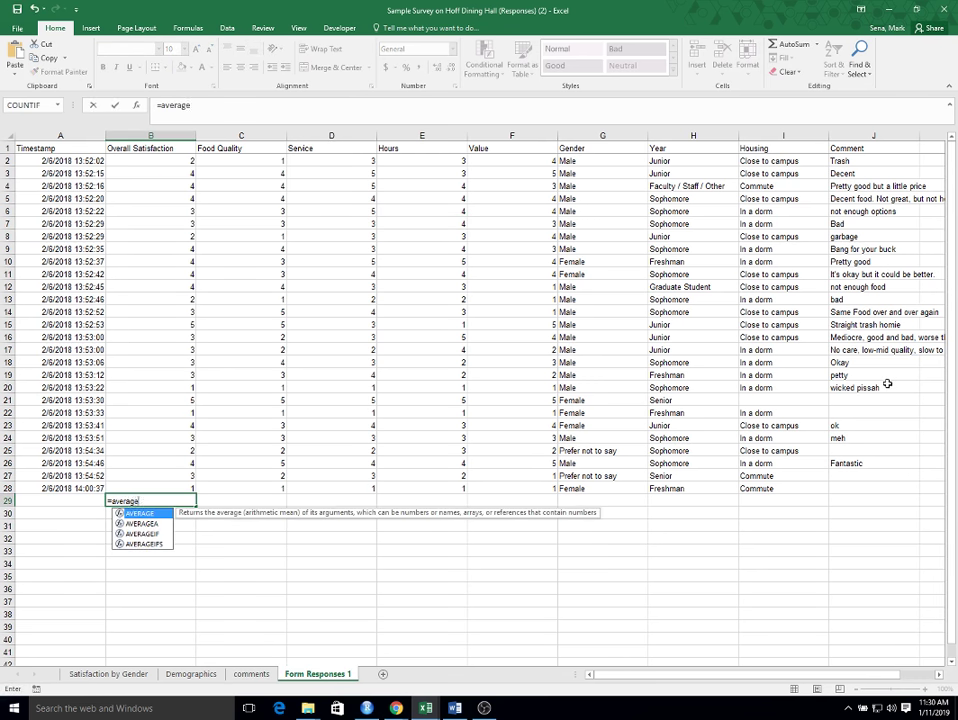
text(()
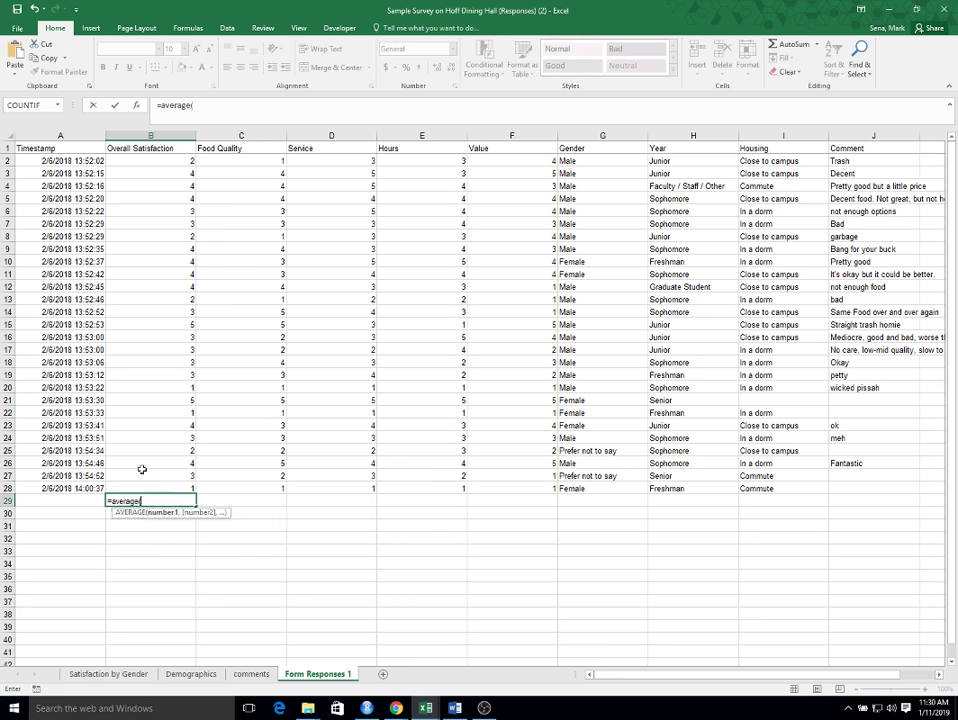
drag(180, 488, 157, 161)
key(ctrl+Return)
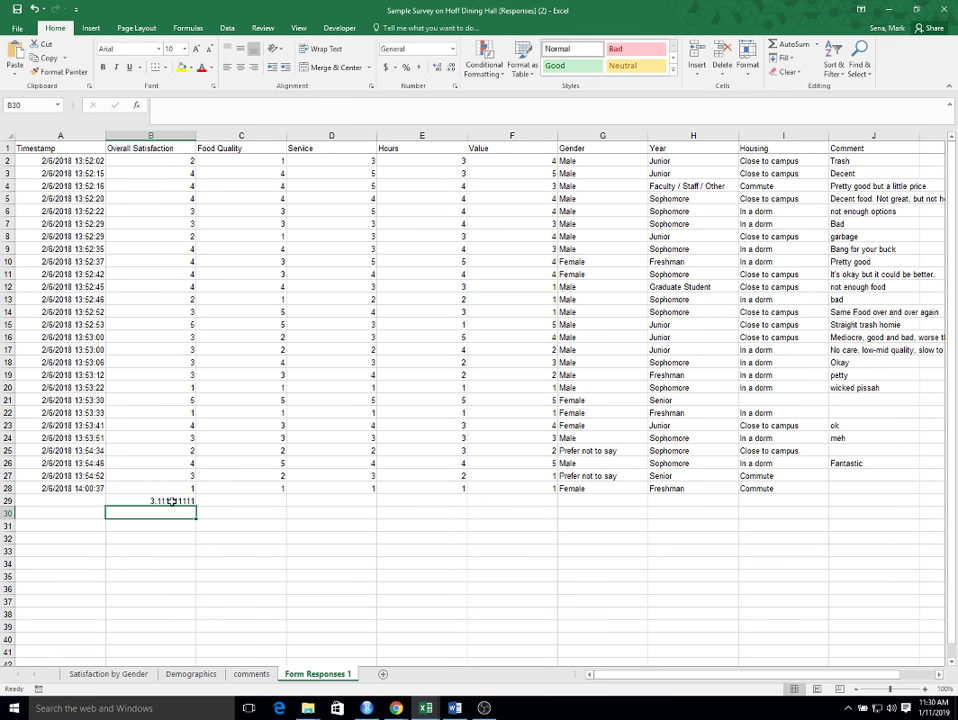
- Fill the average formula from B29 across to F29 and apply the Comma style to B29:F29
drag(197, 505, 565, 505)
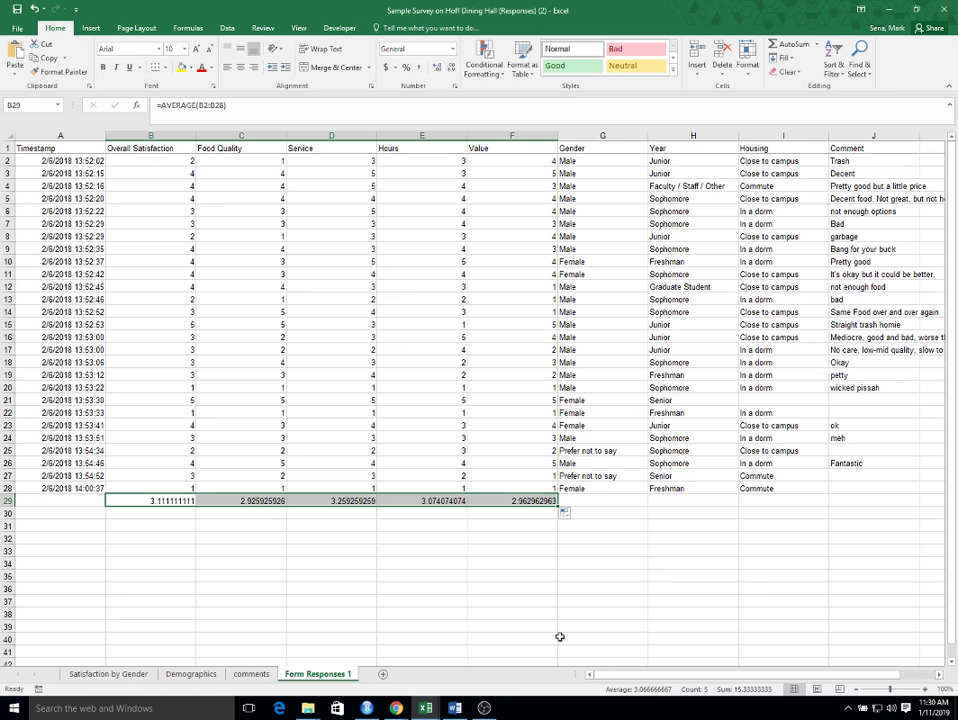
drag(141, 148, 498, 140)
drag(160, 500, 522, 498)
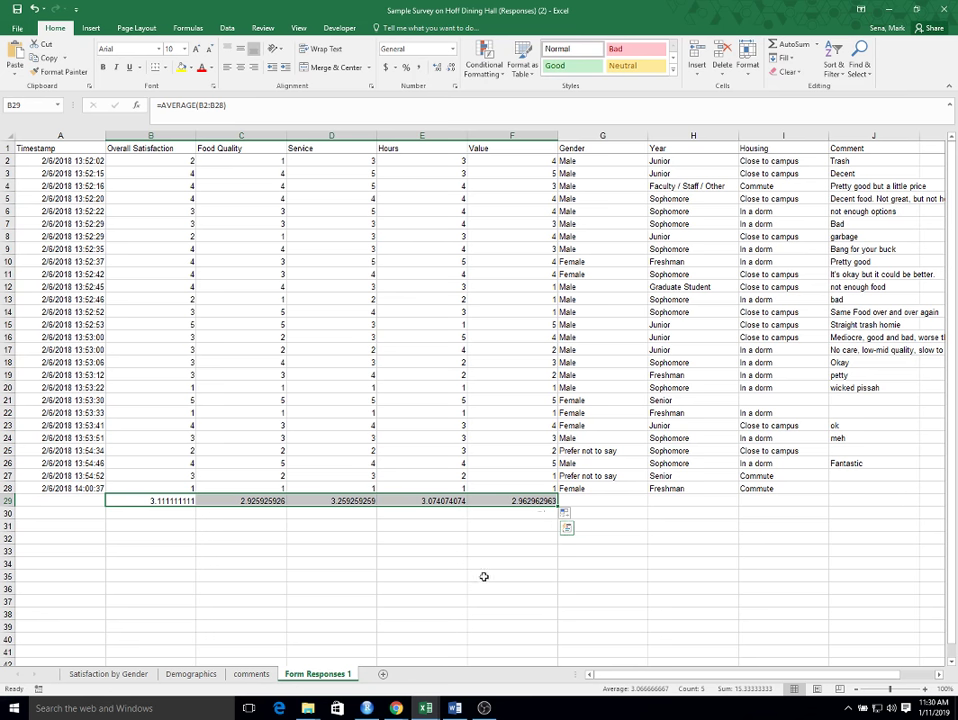
click(418, 67)
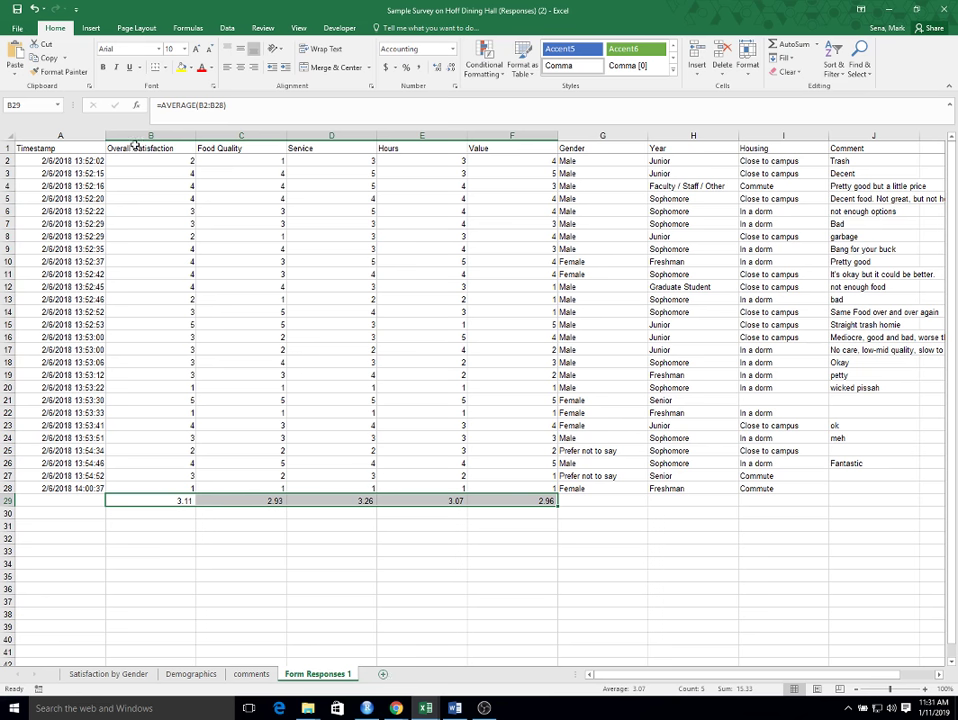
- Copy the rating headings B1:F1 from Form Responses 1 into cell A1 of a new worksheet
drag(136, 148, 541, 148)
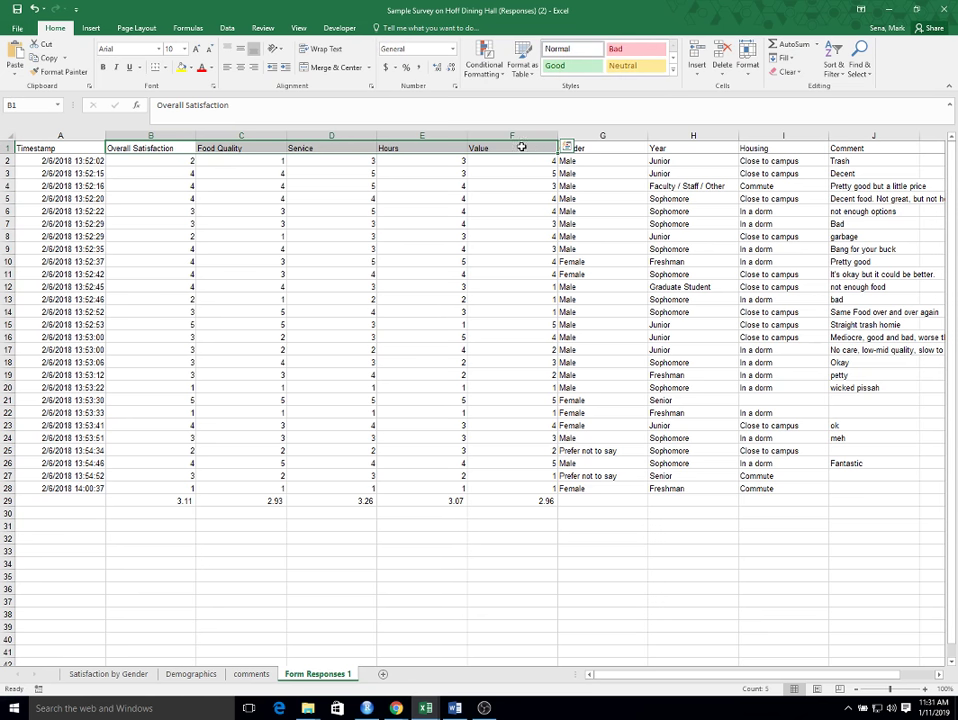
right_click(522, 149)
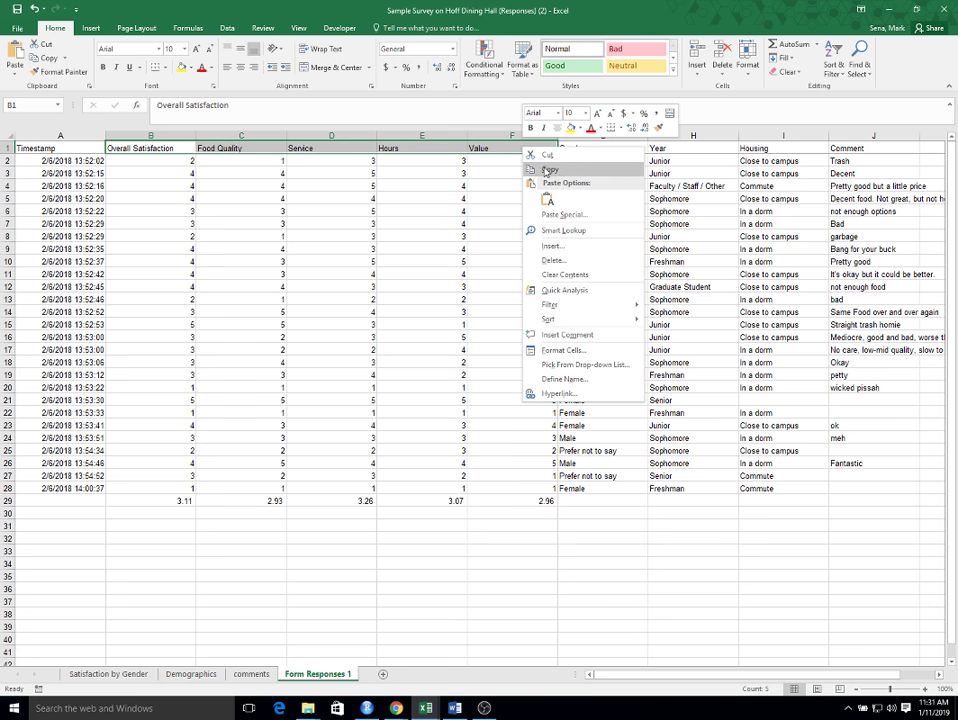
click(550, 170)
click(382, 674)
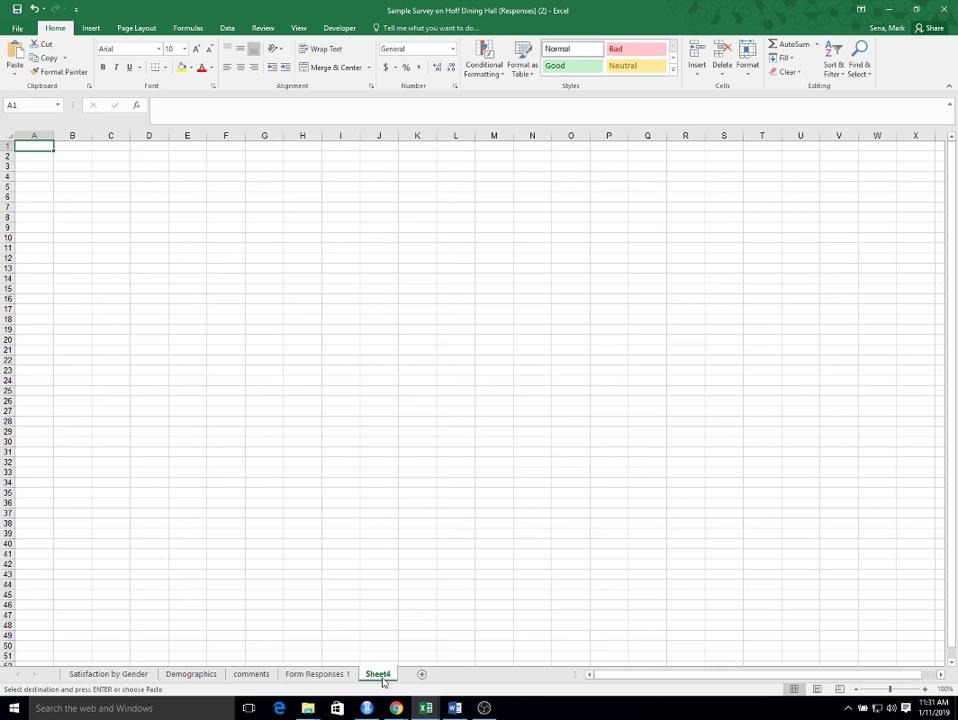
right_click(44, 148)
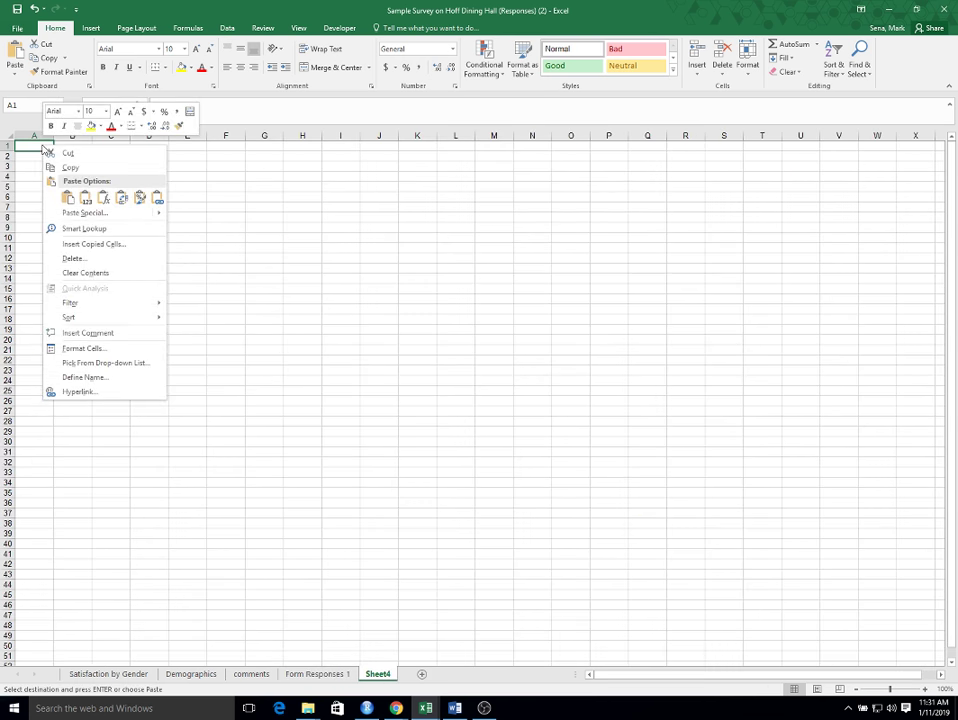
click(67, 198)
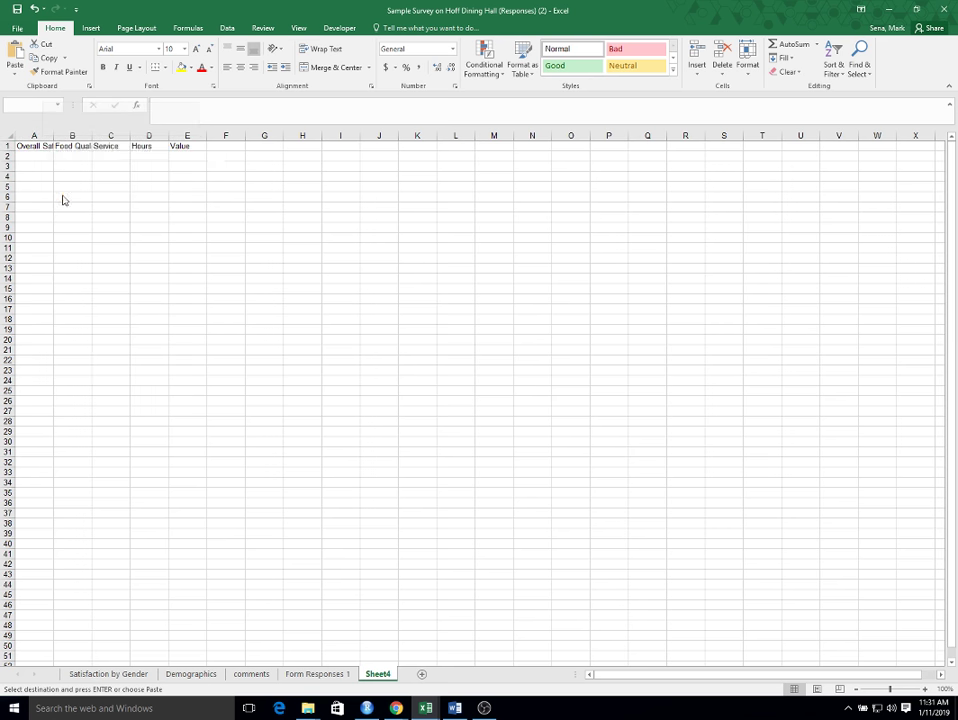
- Copy the averages B29:F29 from Form Responses 1 into Sheet4 at A2 as values only and apply the Comma style
click(313, 673)
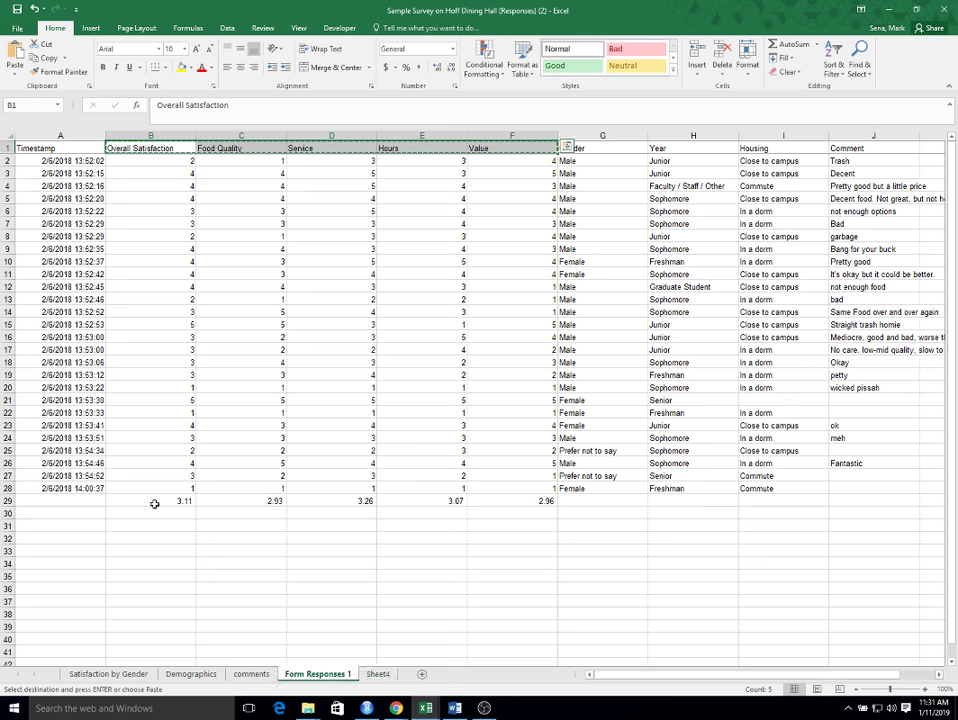
drag(161, 497, 499, 500)
right_click(499, 500)
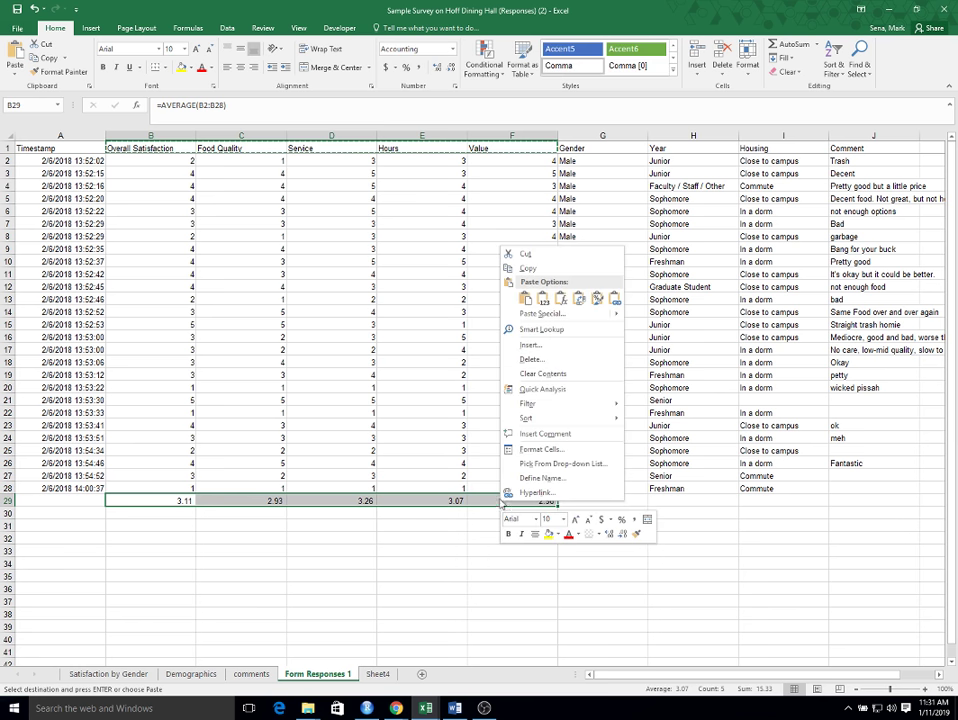
click(535, 268)
click(377, 673)
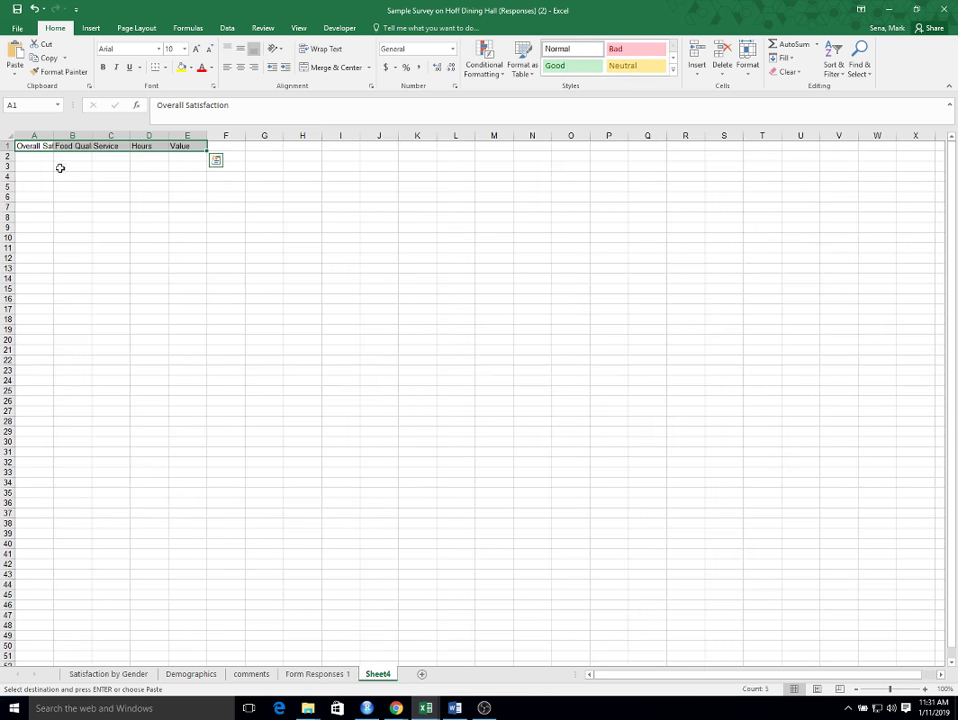
click(32, 157)
right_click(32, 157)
click(56, 211)
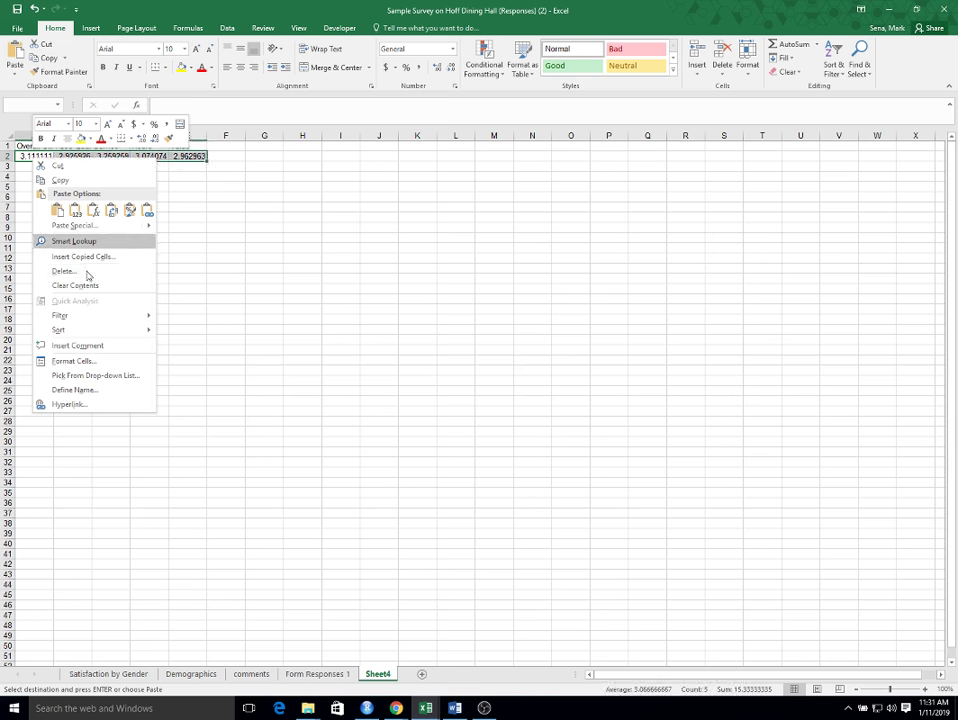
mouse_move(90, 226)
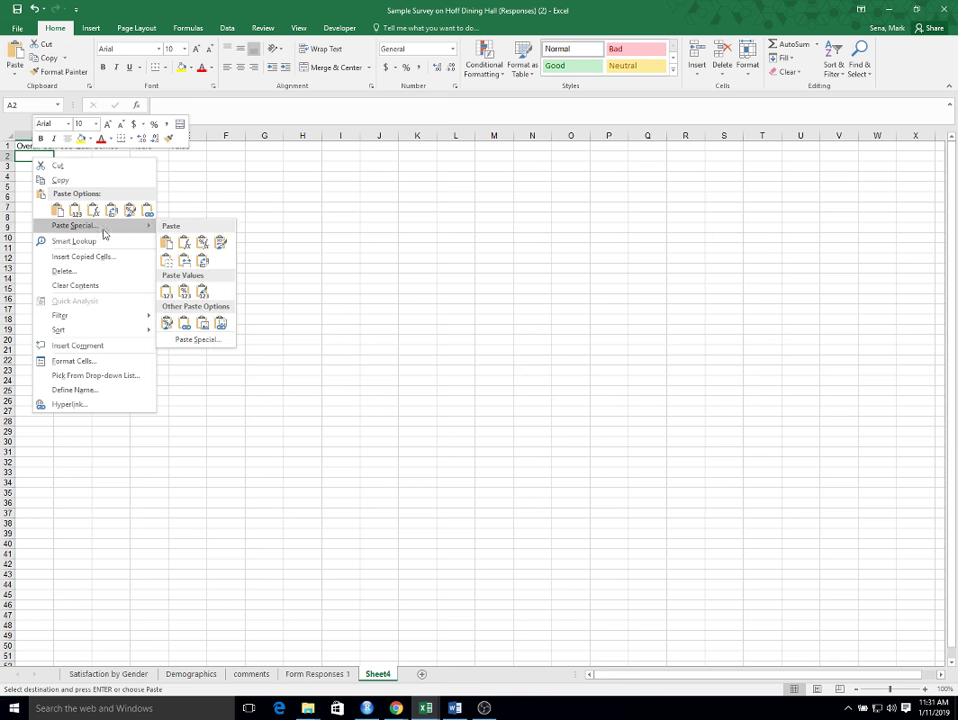
click(165, 289)
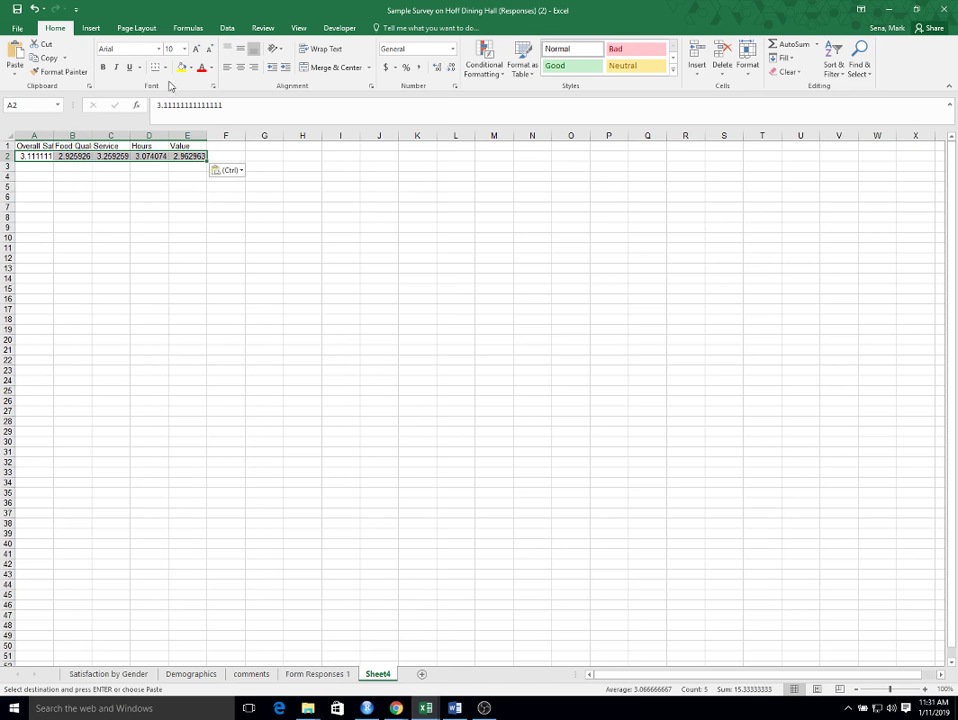
click(421, 70)
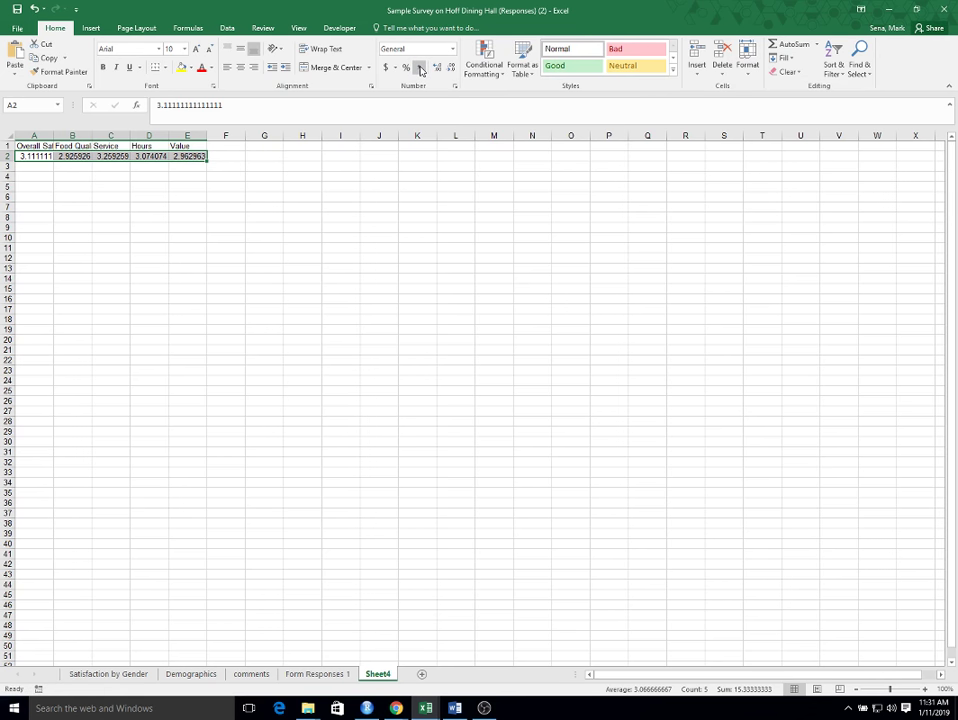
click(190, 217)
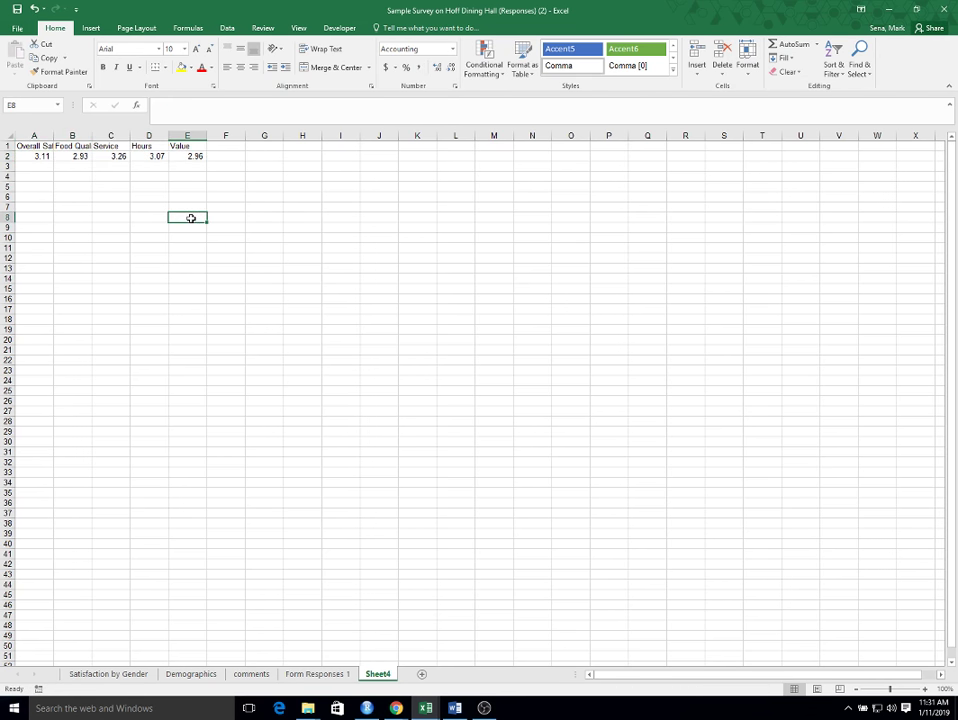
- Copy the headings and averages in A1:E2 and paste them transposed starting at cell A4
drag(38, 147, 200, 157)
right_click(200, 157)
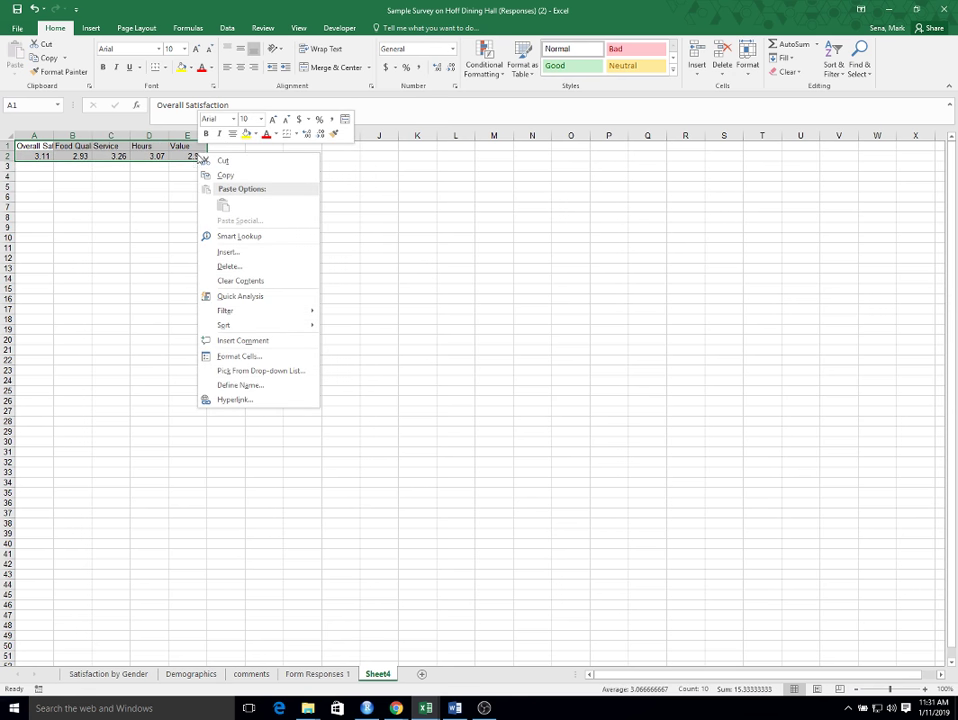
click(222, 176)
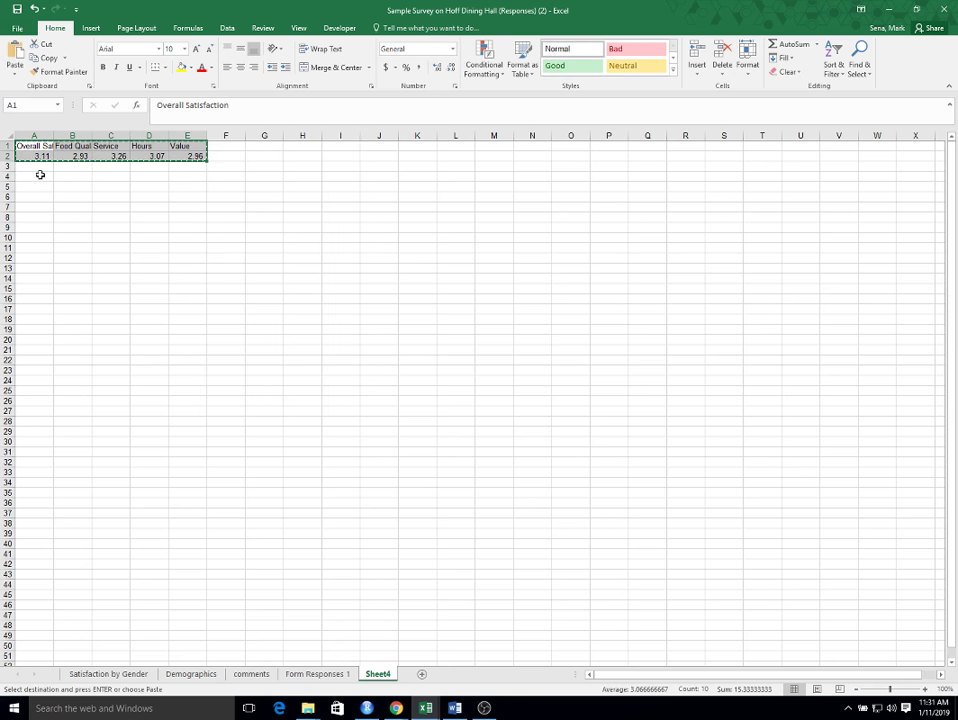
click(32, 175)
right_click(34, 177)
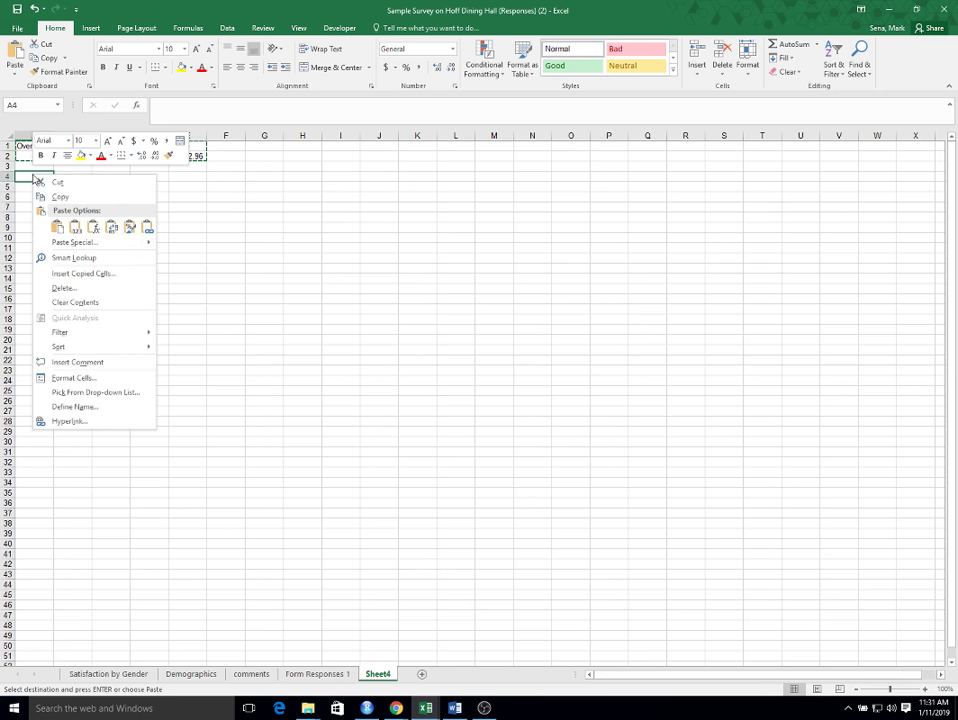
mouse_move(140, 242)
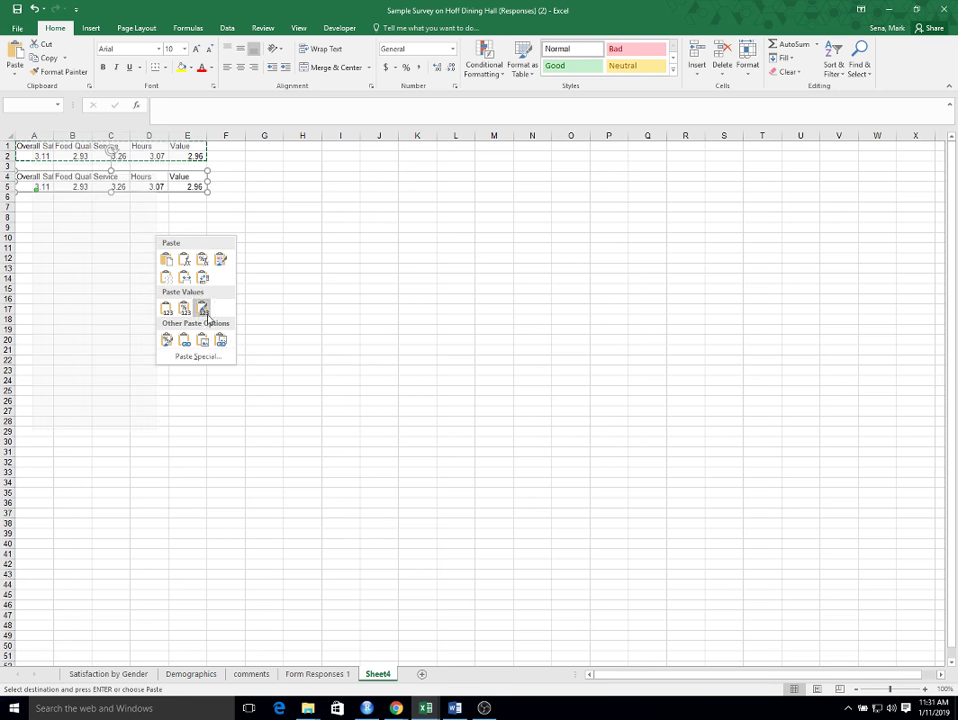
click(202, 278)
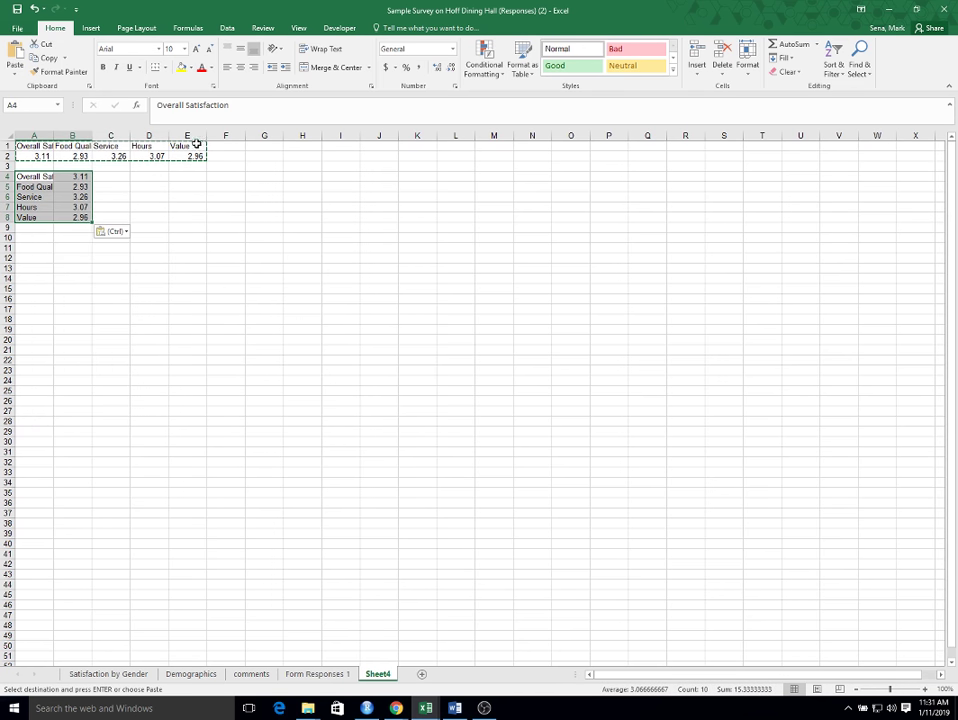
click(280, 229)
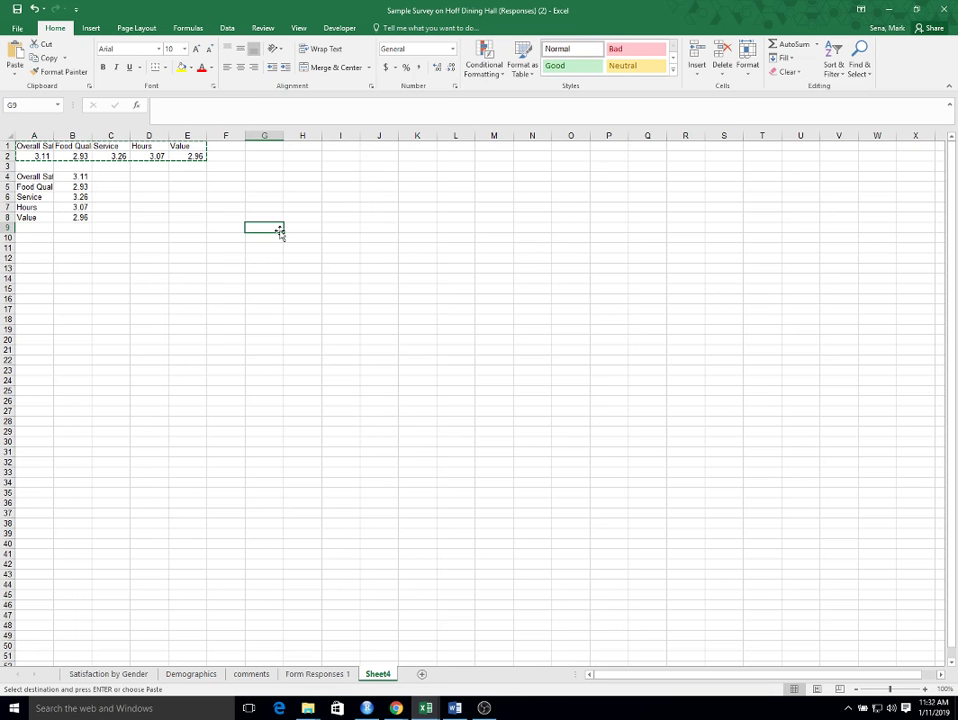
- Delete rows 1 to 3 holding the original horizontal table on Sheet4
click(41, 148)
drag(7, 145, 8, 165)
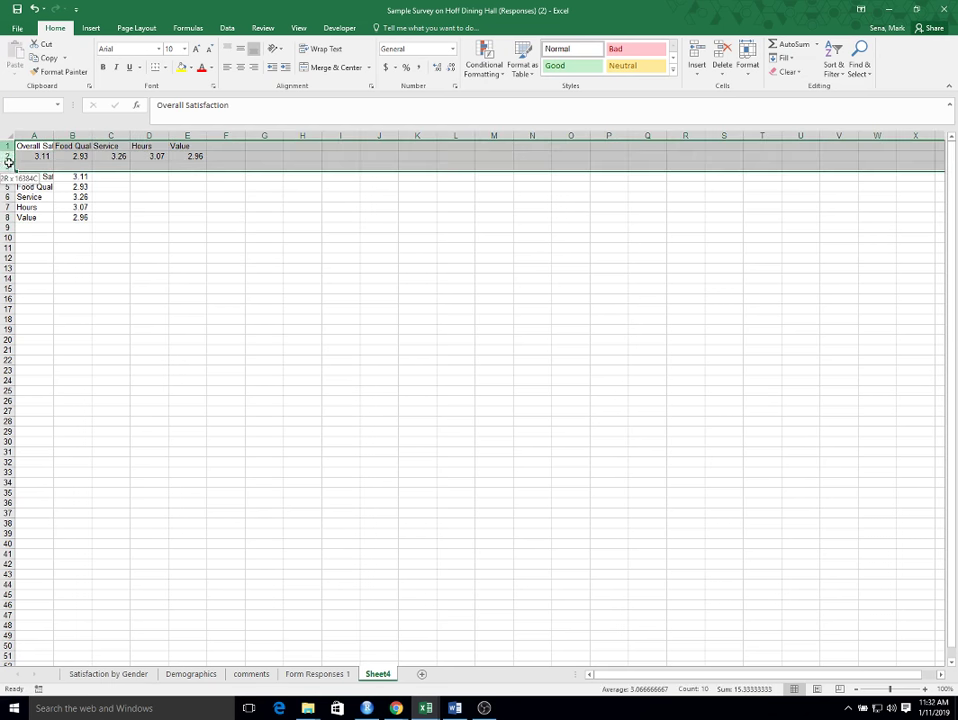
right_click(8, 165)
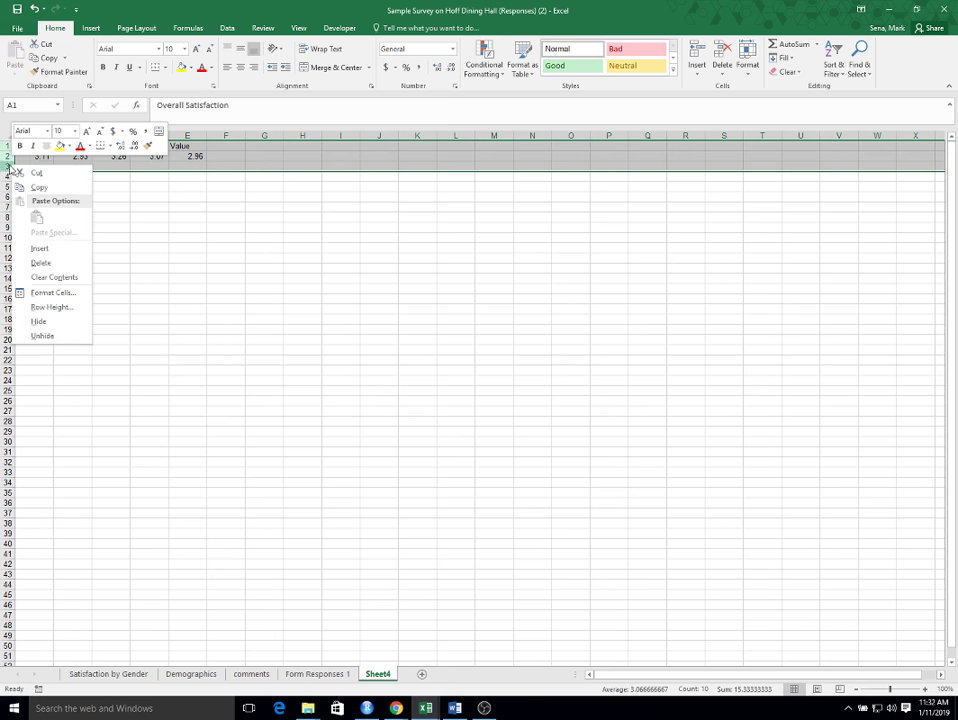
click(40, 263)
click(152, 238)
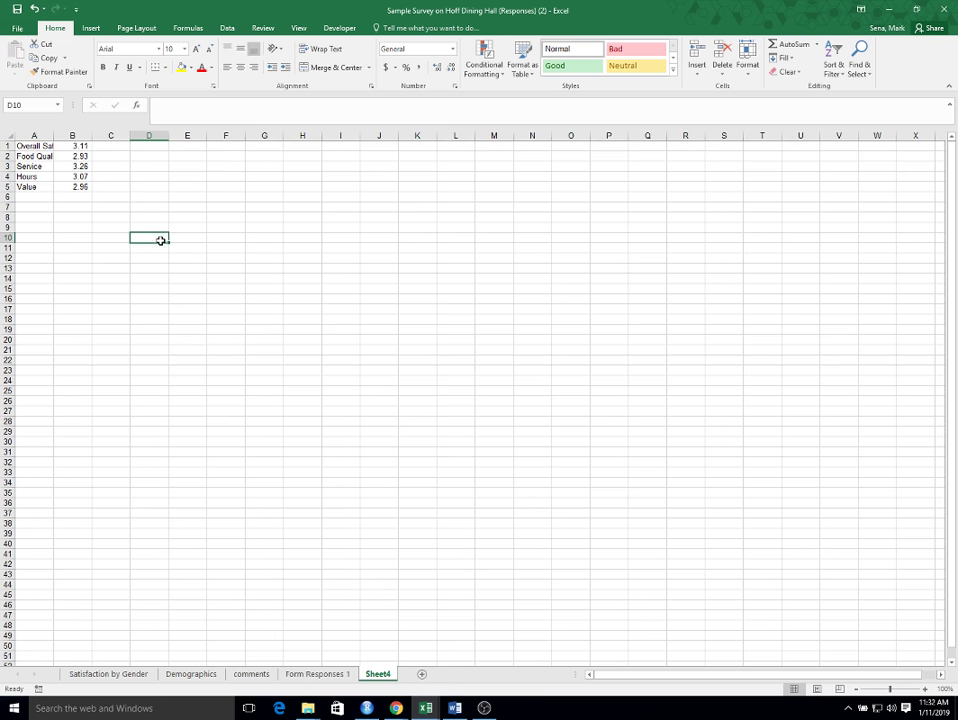
click(48, 146)
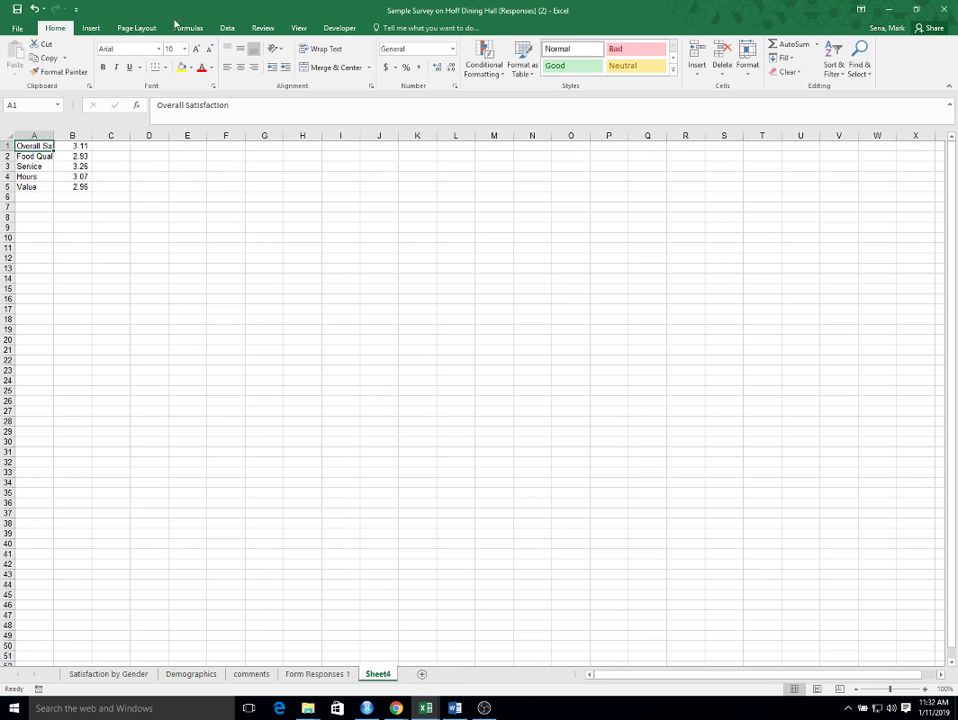
click(84, 29)
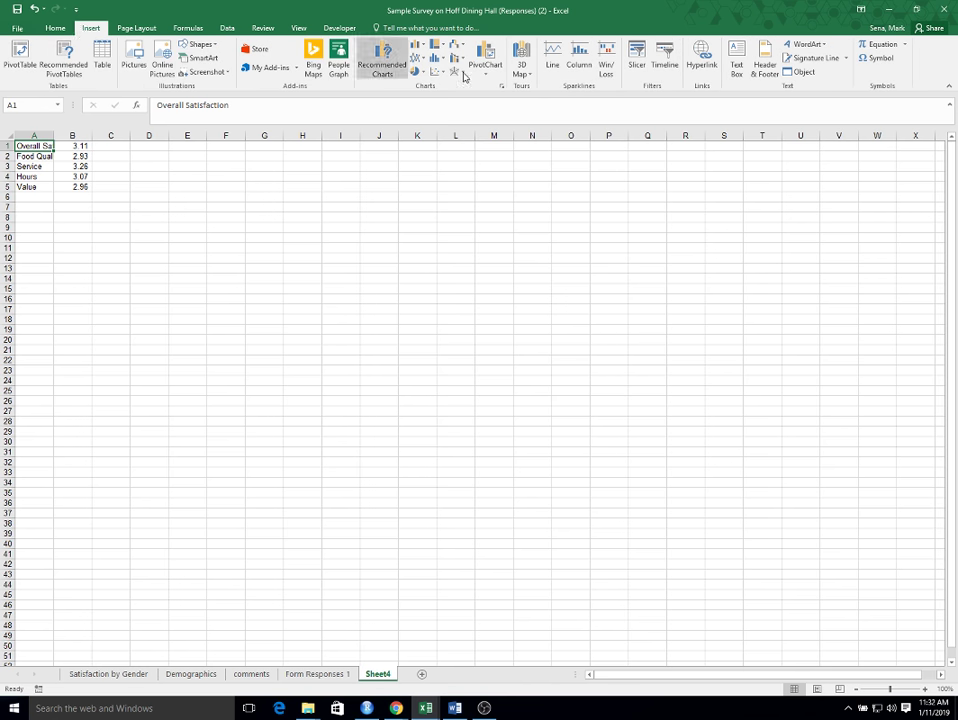
click(435, 59)
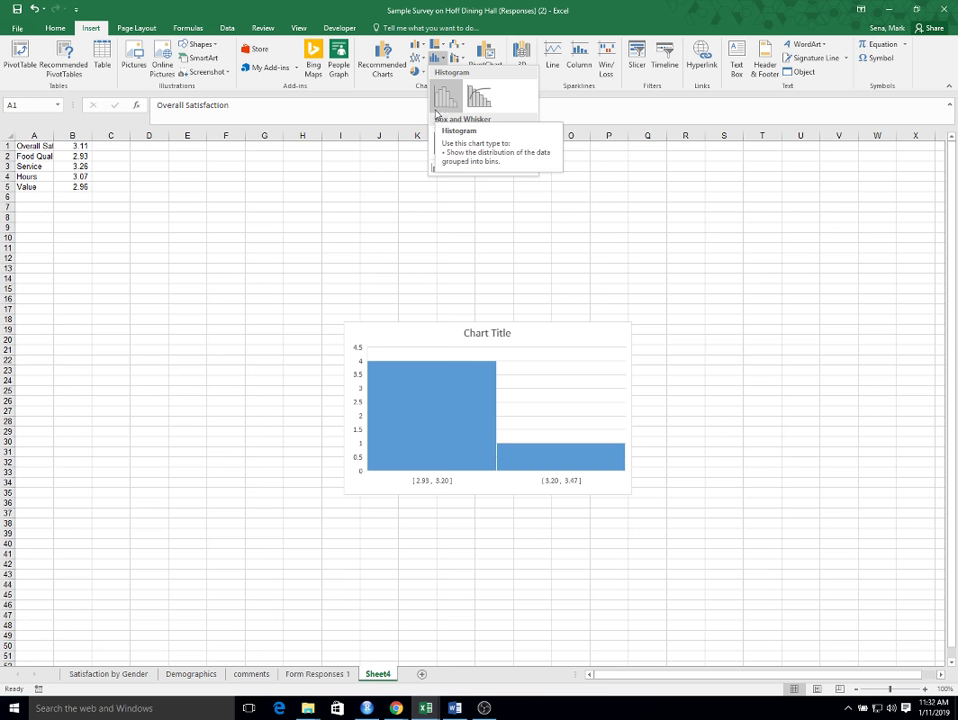
click(29, 146)
mouse_move(29, 146)
mouse_down()
mouse_move(96, 180)
mouse_move(30, 166)
mouse_up()
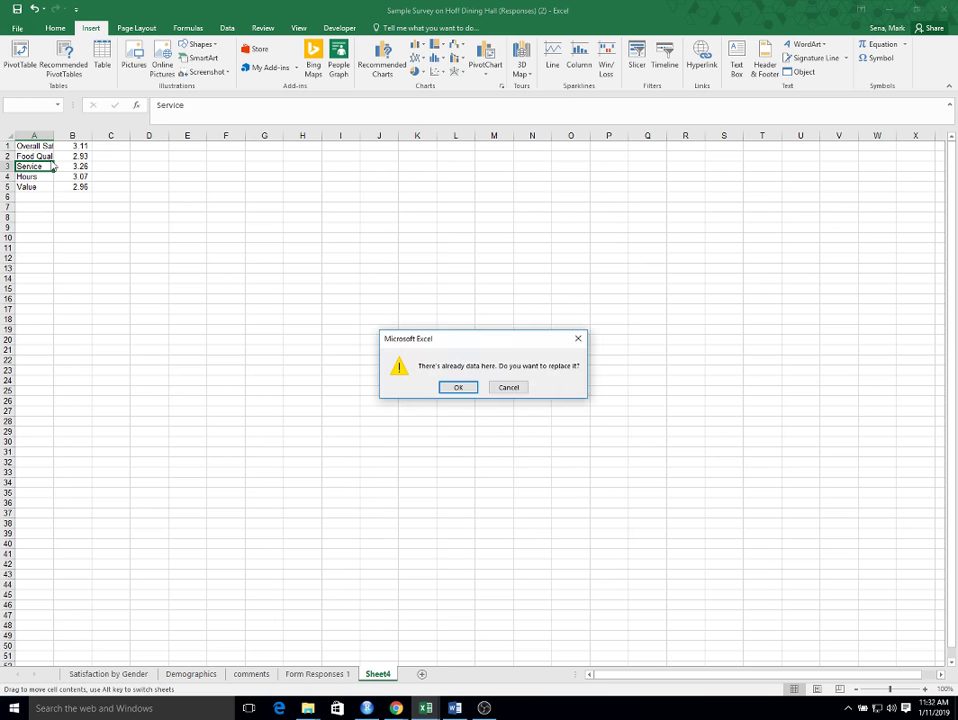
click(506, 387)
- Insert a 2-D clustered column chart of the averages in A1:B5 and place it directly beside the table, starting at column C
drag(48, 148, 88, 190)
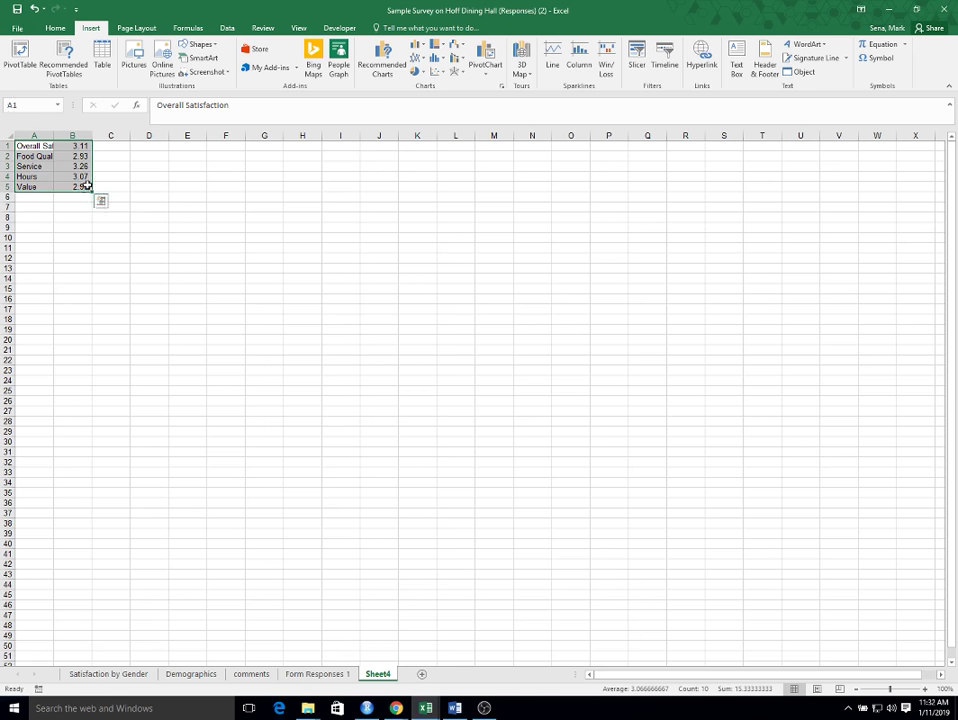
click(437, 57)
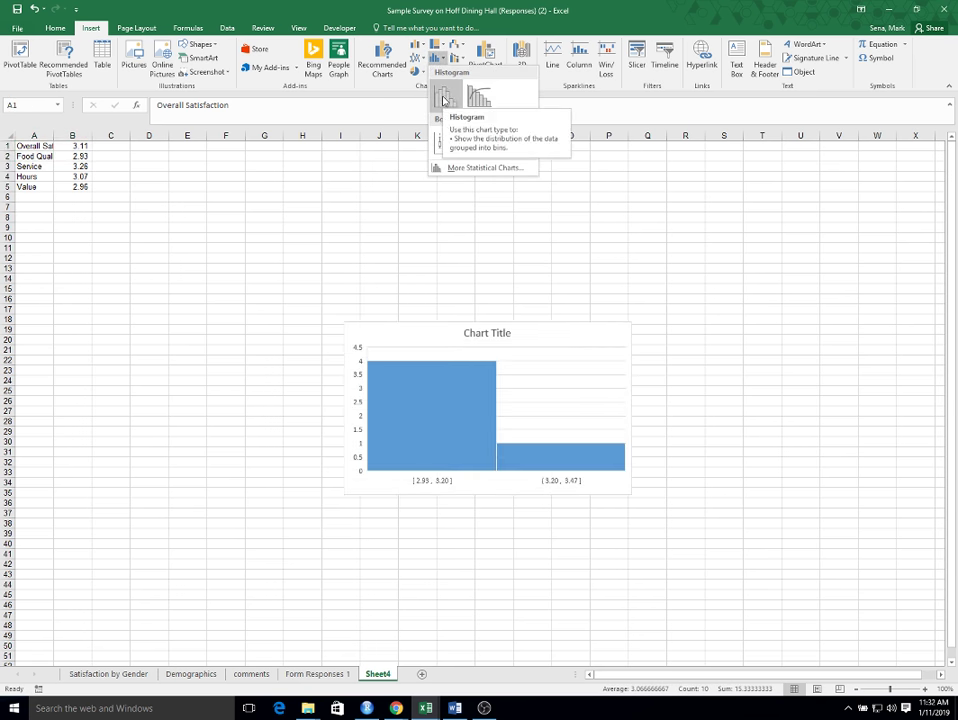
click(418, 48)
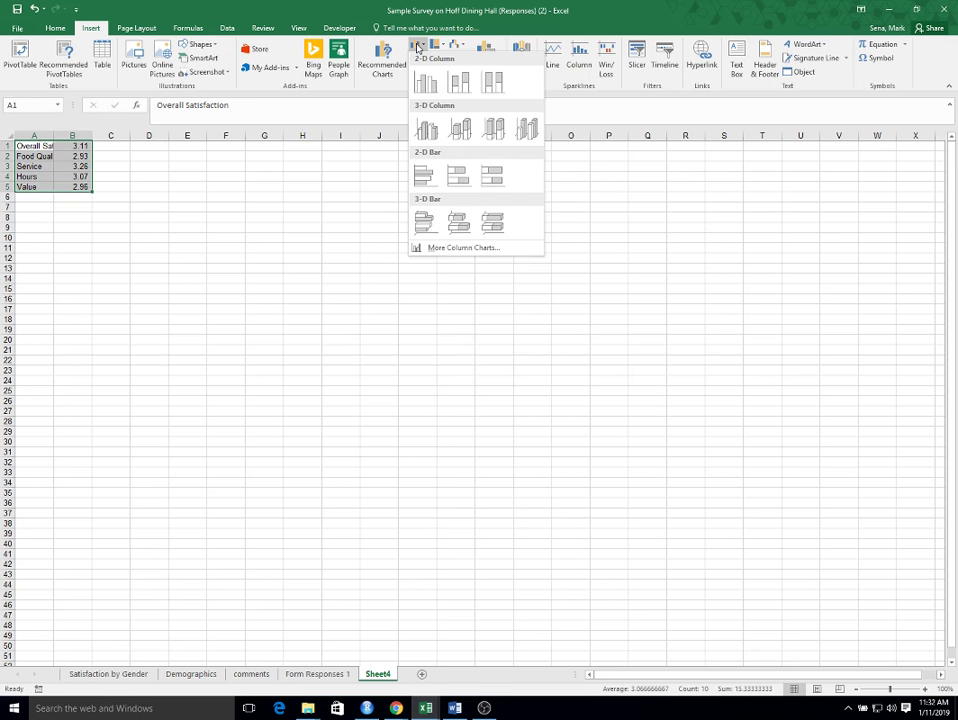
click(421, 78)
drag(408, 308, 201, 165)
click(397, 332)
drag(397, 332, 163, 148)
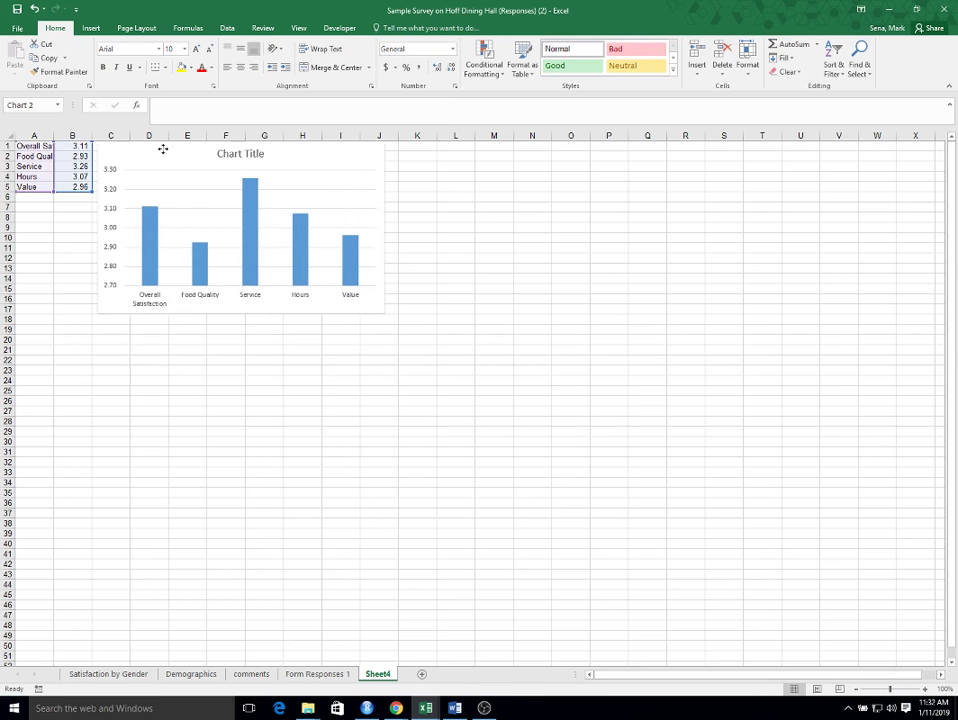
- Change the column chart's title to Average of Responses
click(245, 154)
drag(220, 154, 273, 157)
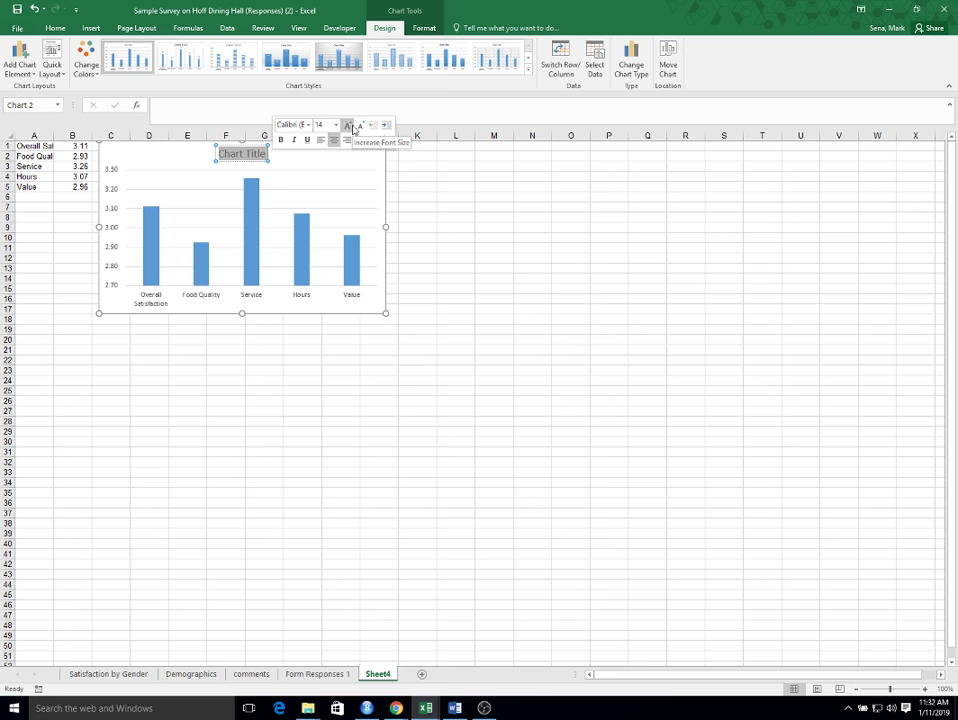
text(Average)
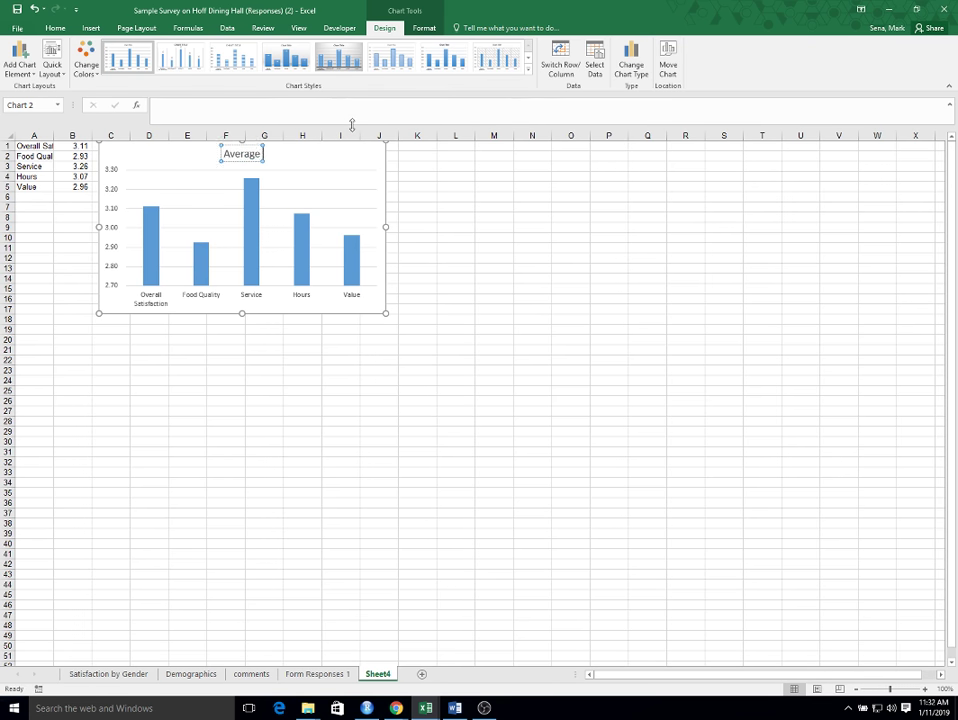
text( of Respo)
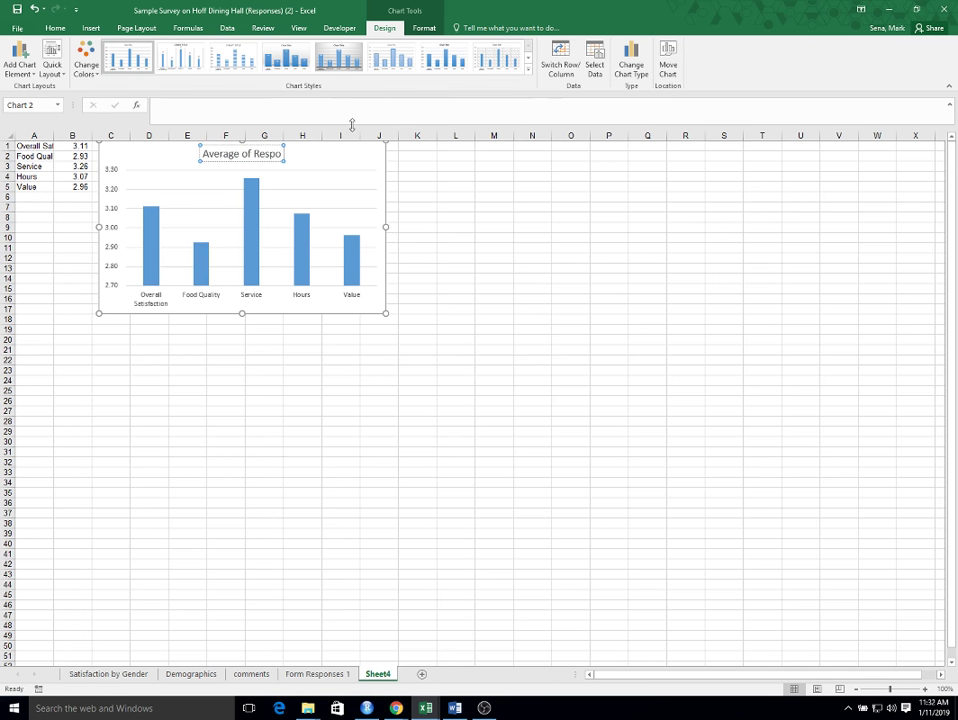
text(nses)
click(503, 246)
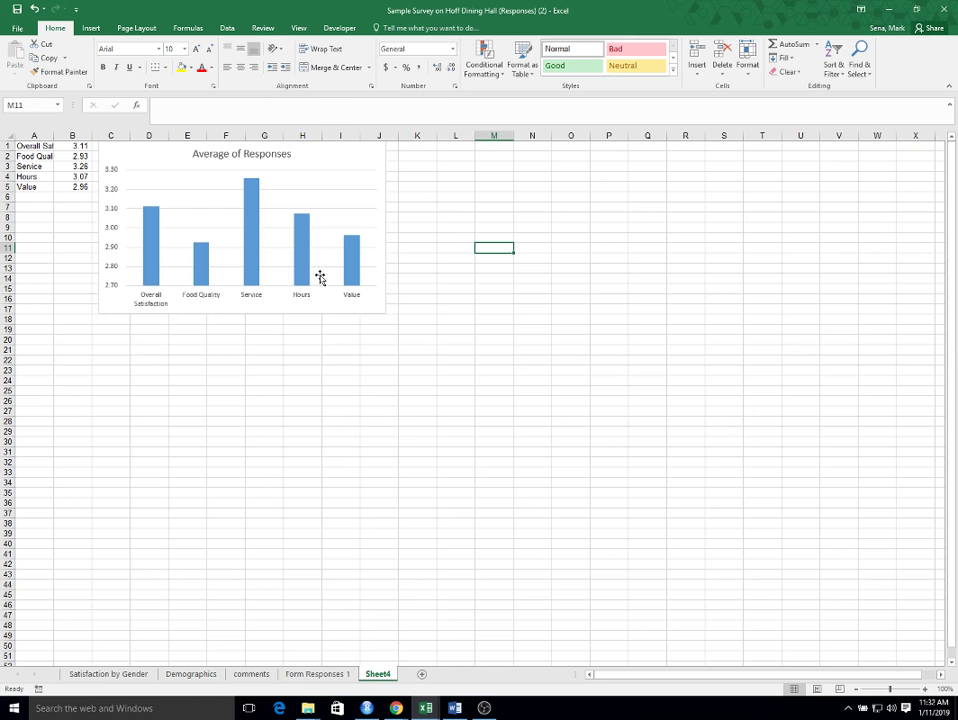
- Rename the worksheet holding the averages table and chart, Sheet4, as Summary
double_click(378, 674)
text(Summary)
click(432, 552)
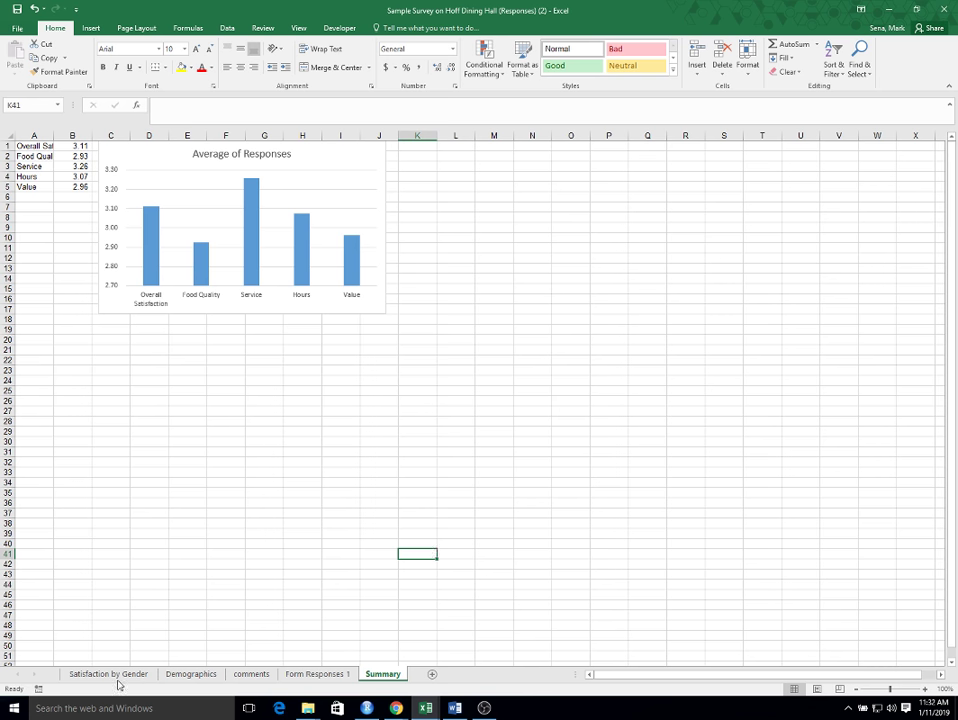
- Delete the average formulas in B29:F29 below the ratings on the Form Responses 1 sheet
click(185, 675)
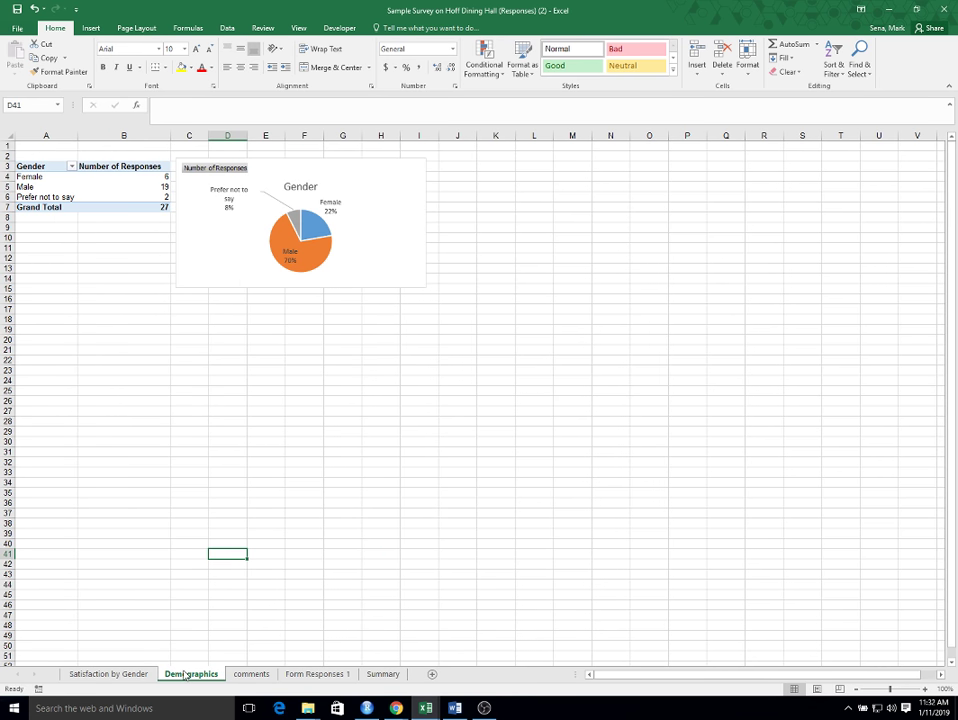
click(377, 675)
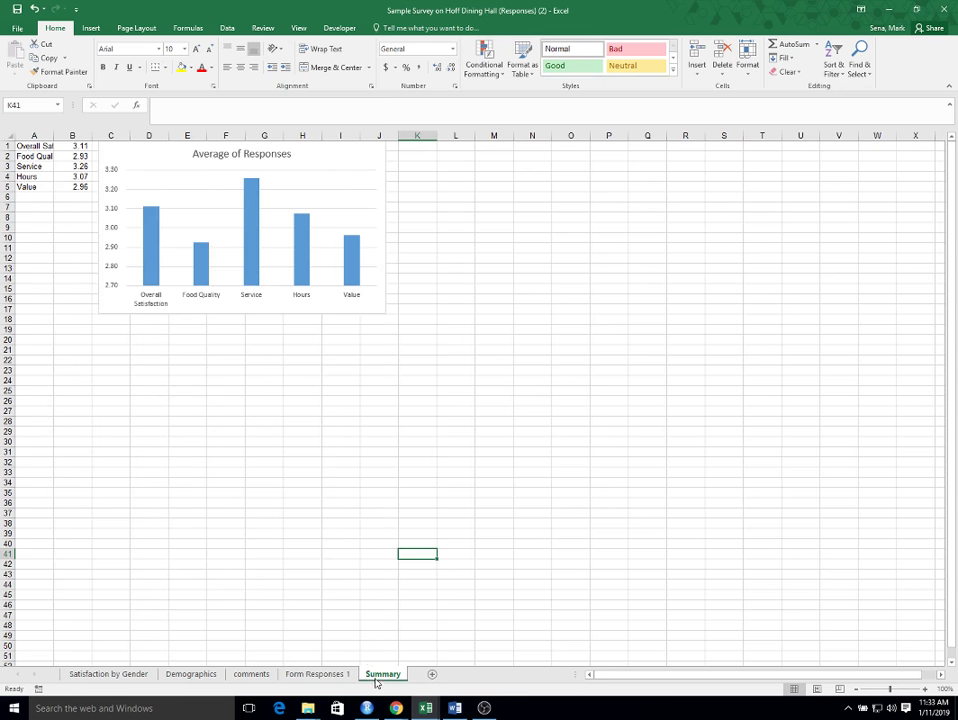
click(322, 679)
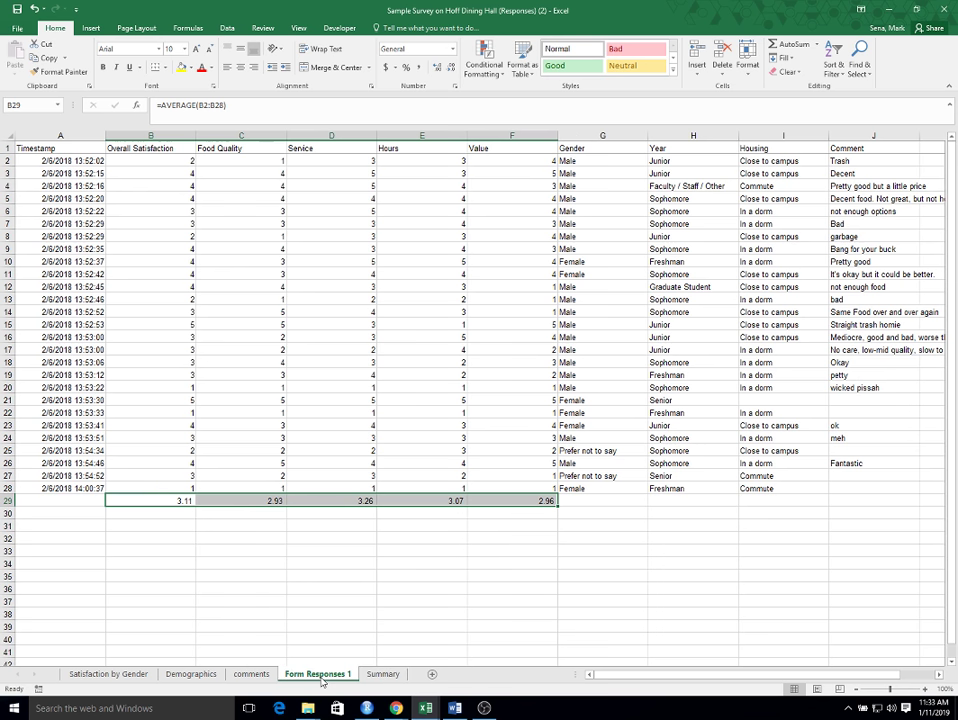
click(229, 537)
drag(145, 500, 531, 498)
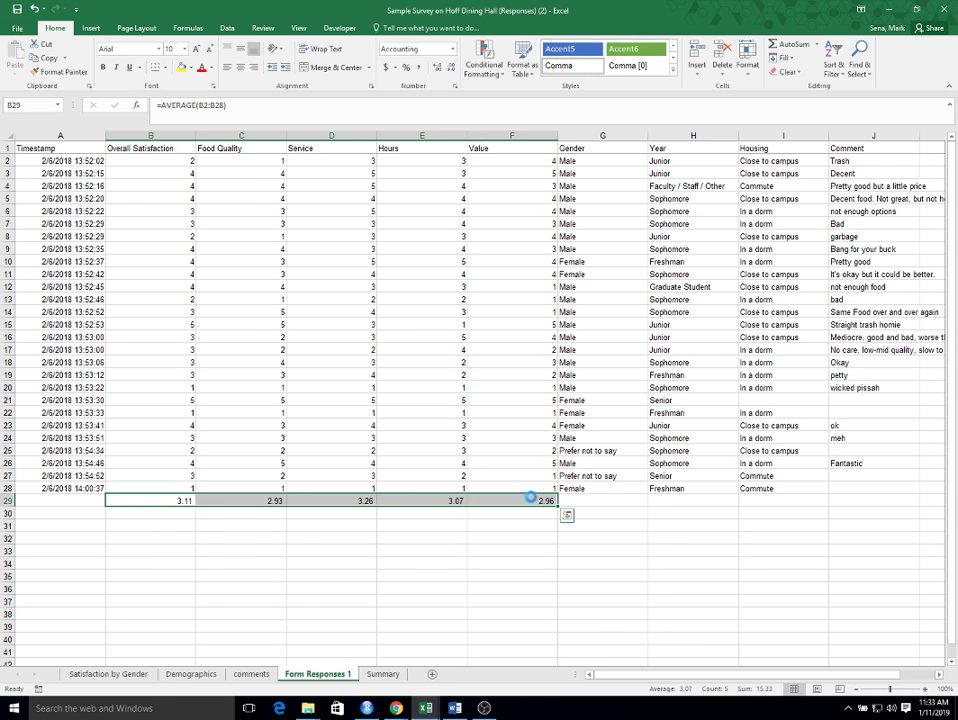
key(Delete)
click(230, 561)
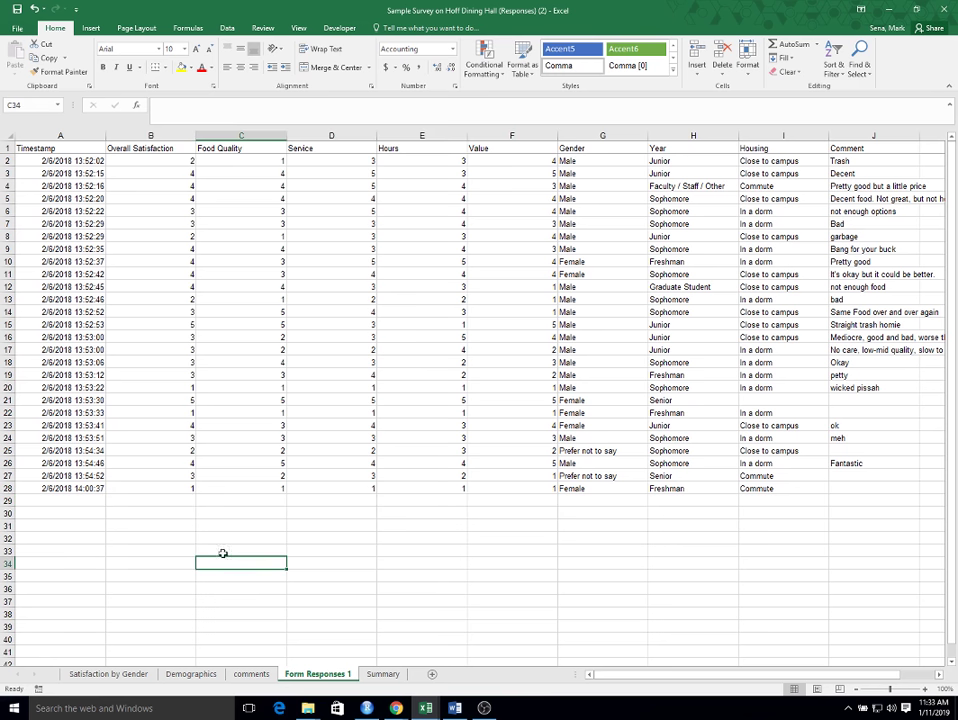
click(155, 502)
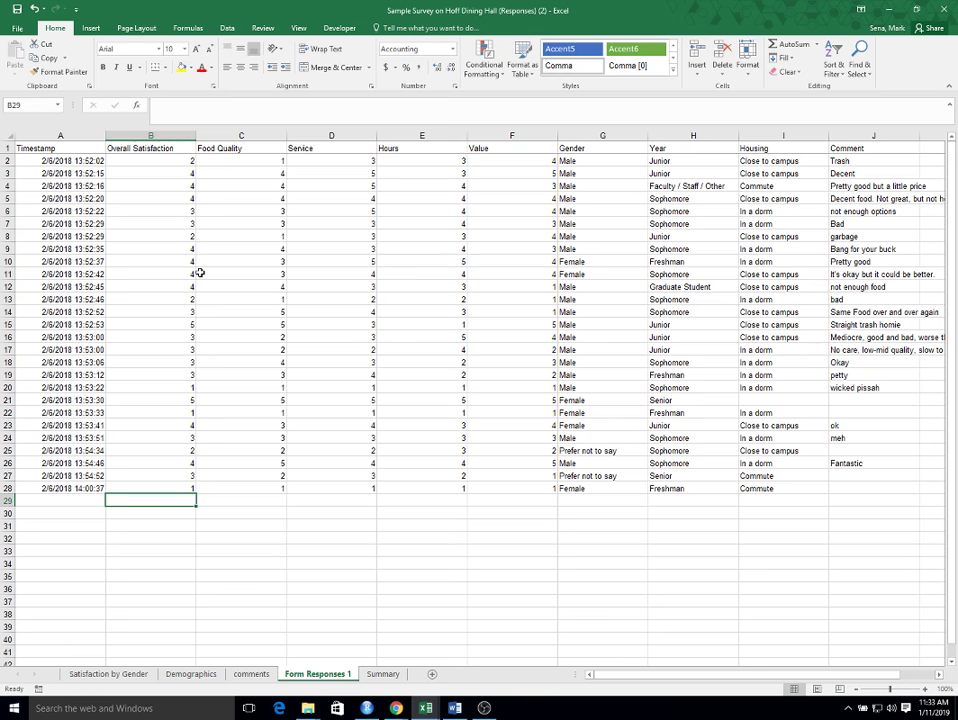
text(=c)
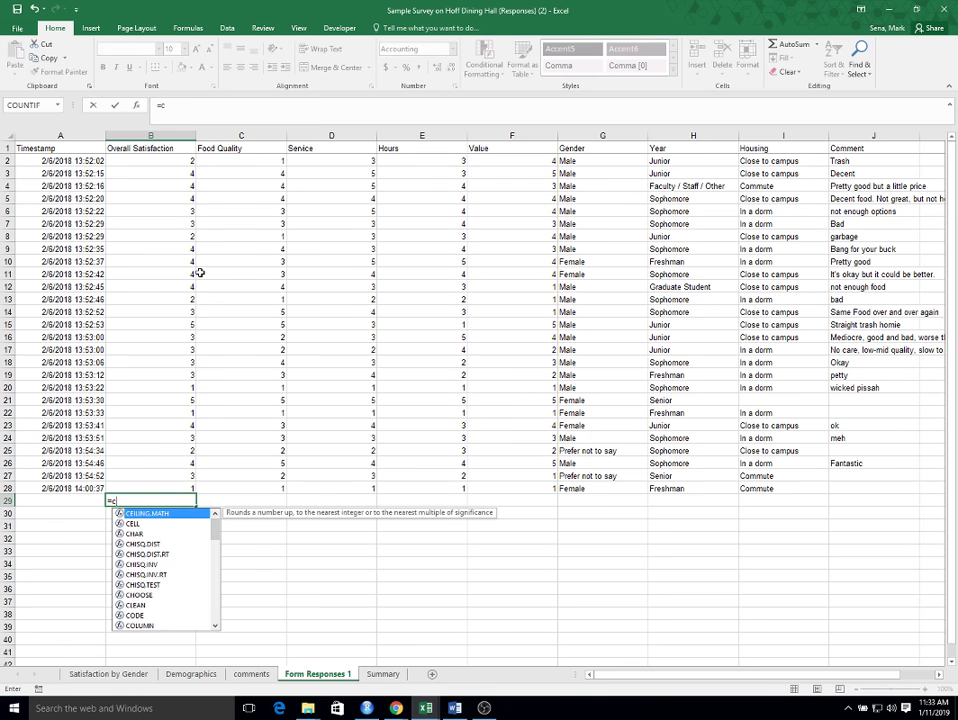
key(BackSpace)
key(BackSpace)
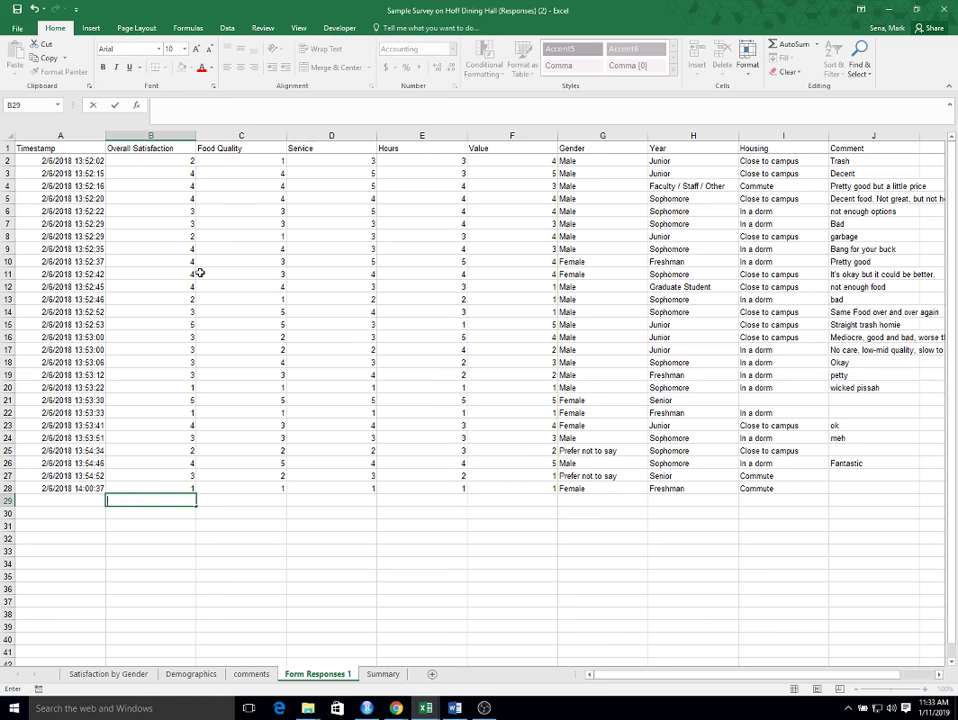
- Enter a CORREL formula in C29 using the absolute Overall Satisfaction range $B$2:$B$28 and the Food Quality range C2:C29
click(215, 499)
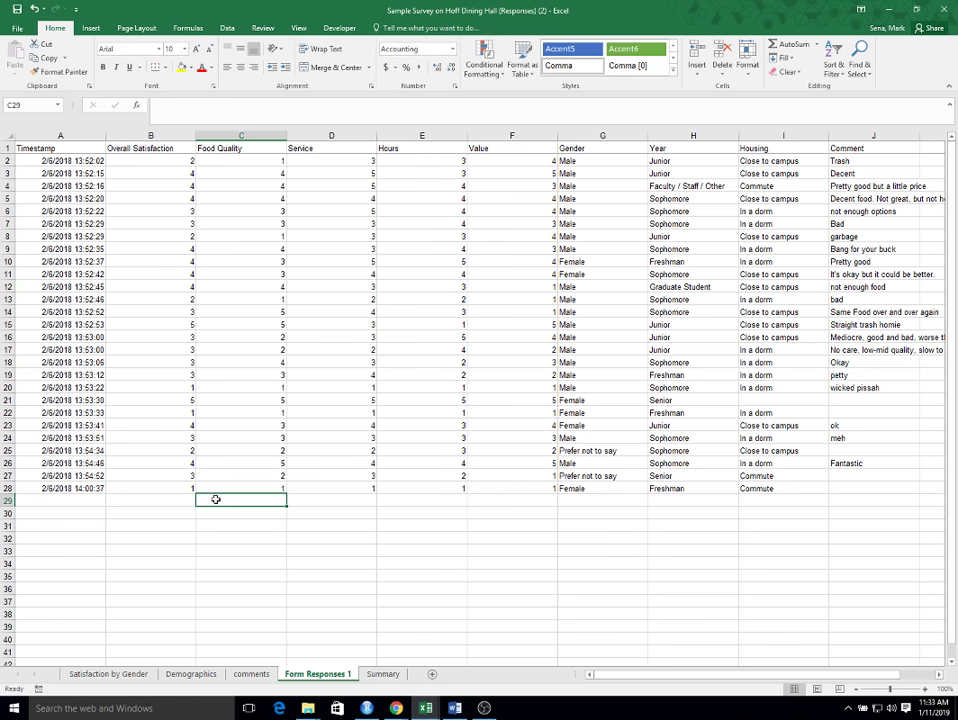
text(=cor)
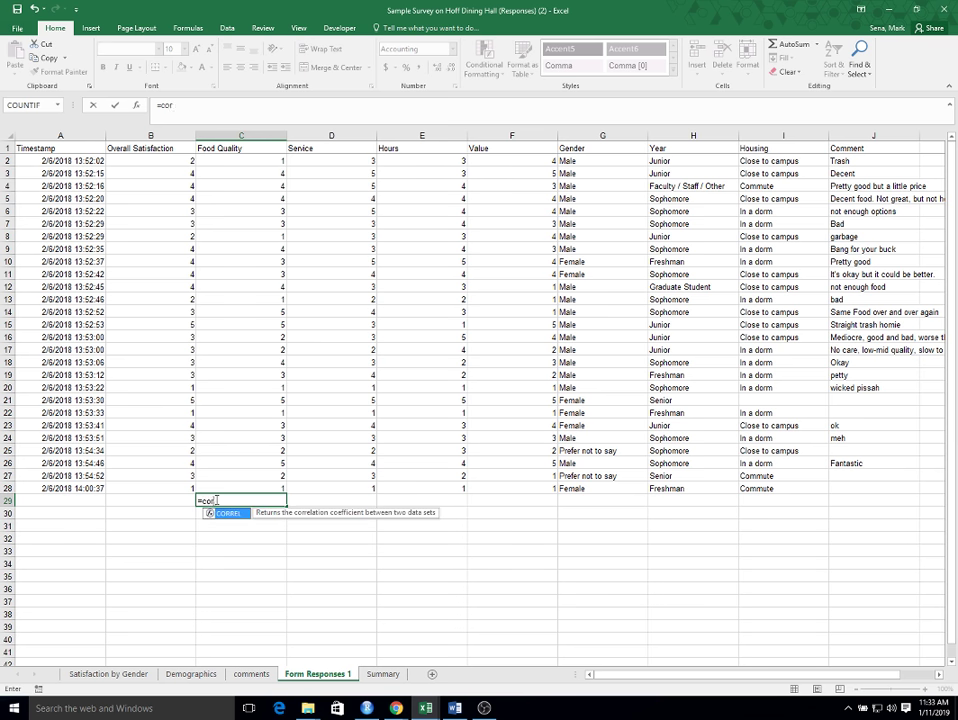
text(rel()
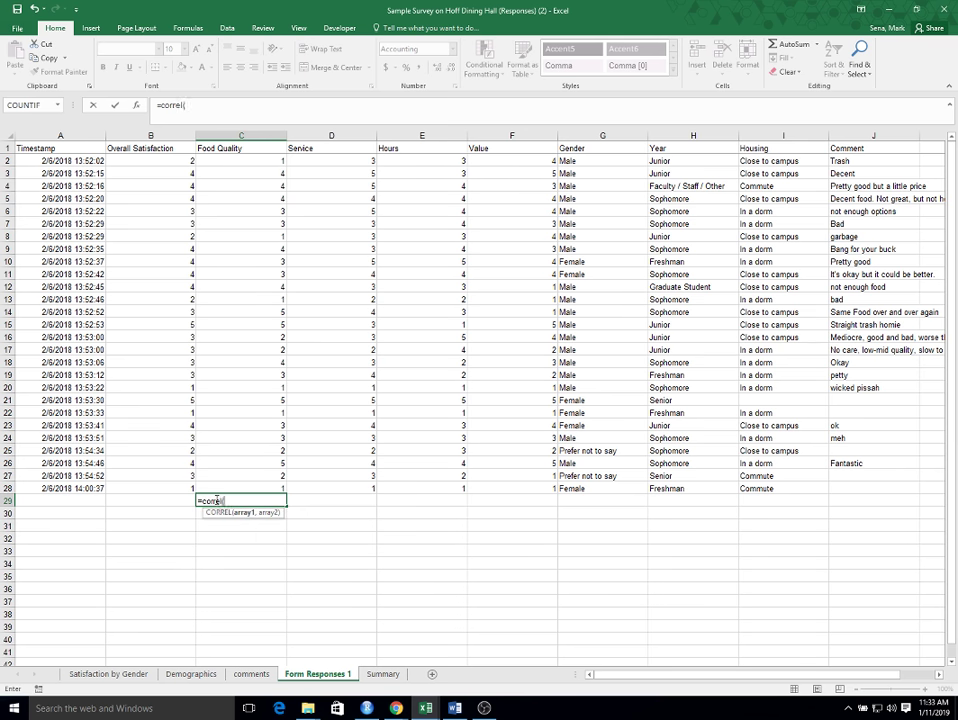
drag(153, 157, 167, 495)
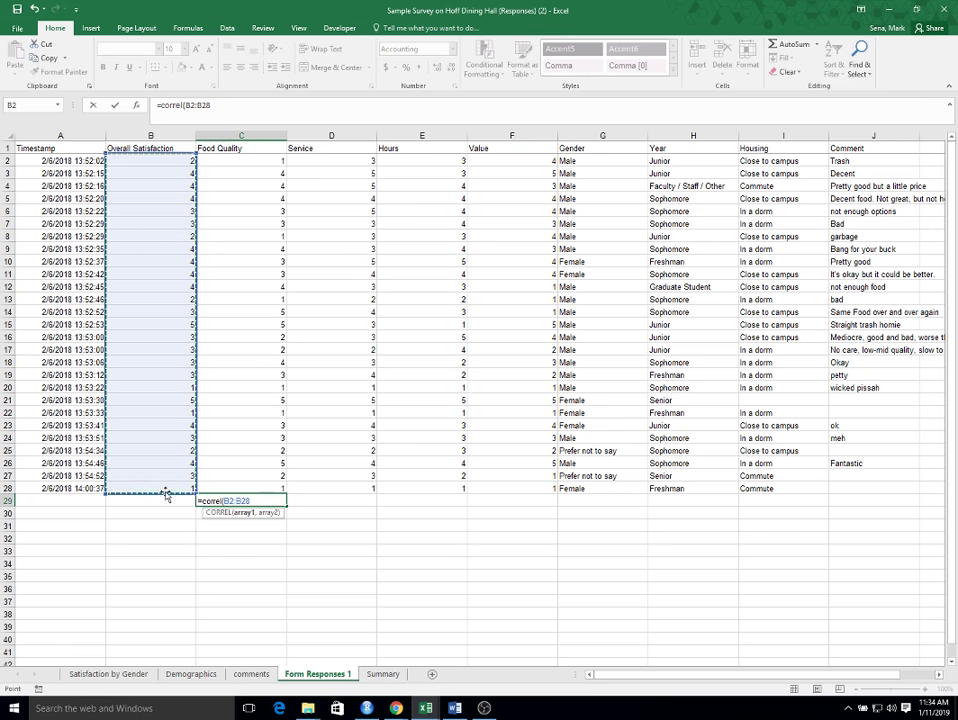
click(228, 500)
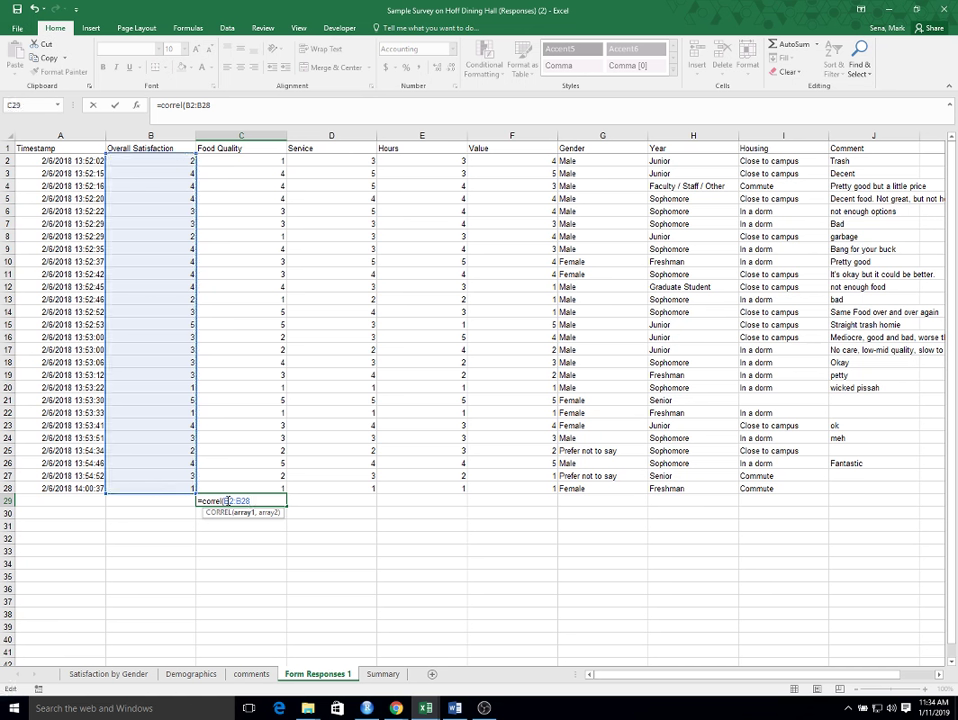
key(F4)
click(282, 500)
key(F4)
click(274, 500)
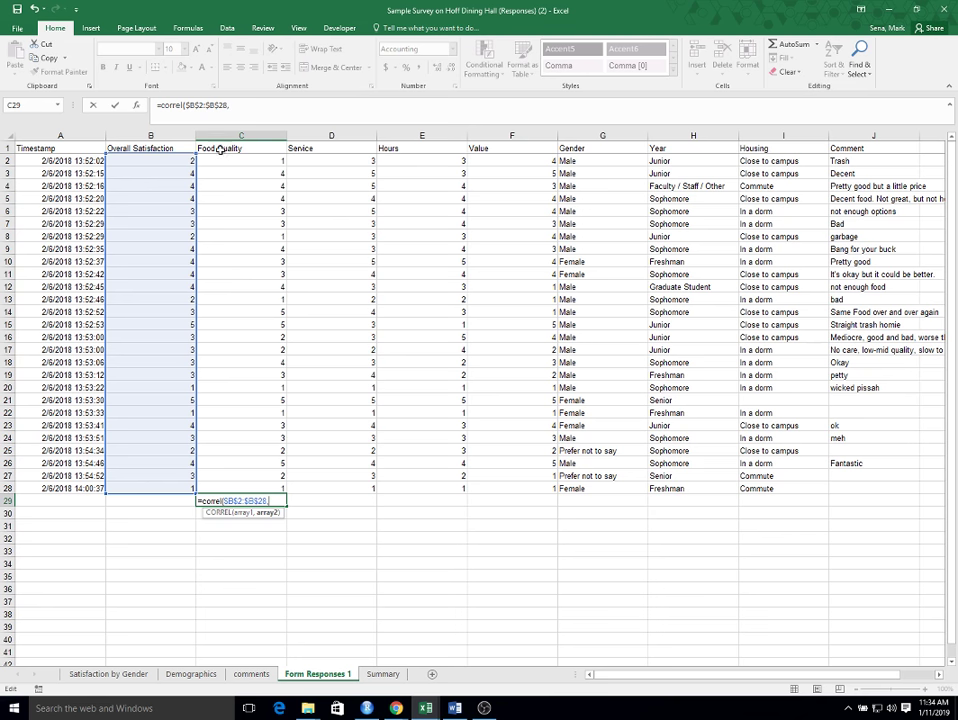
drag(260, 160, 256, 498)
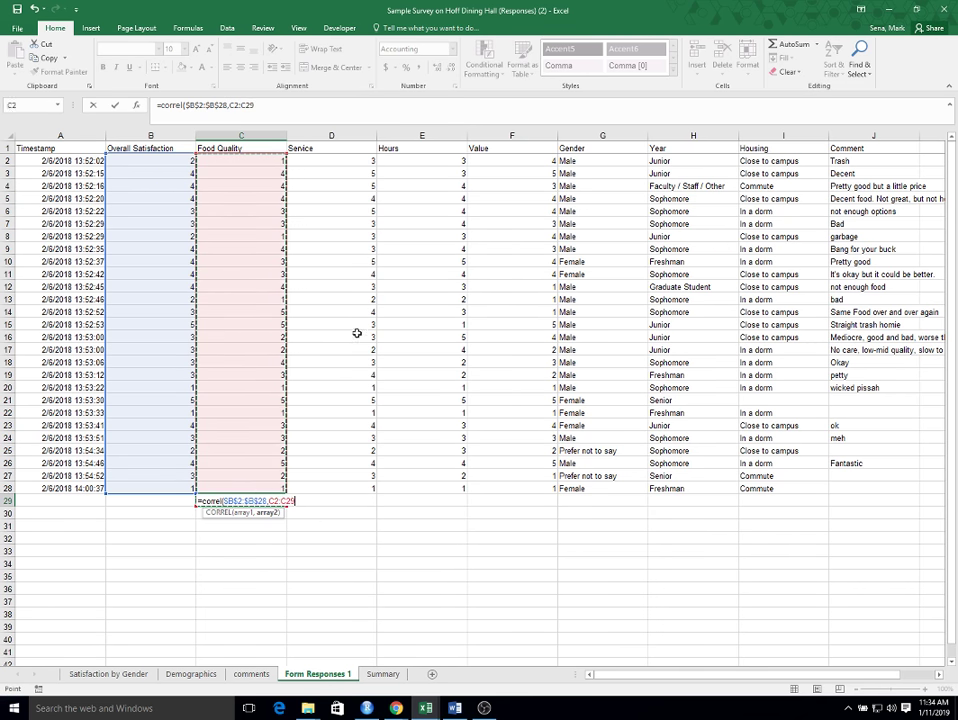
key(Return)
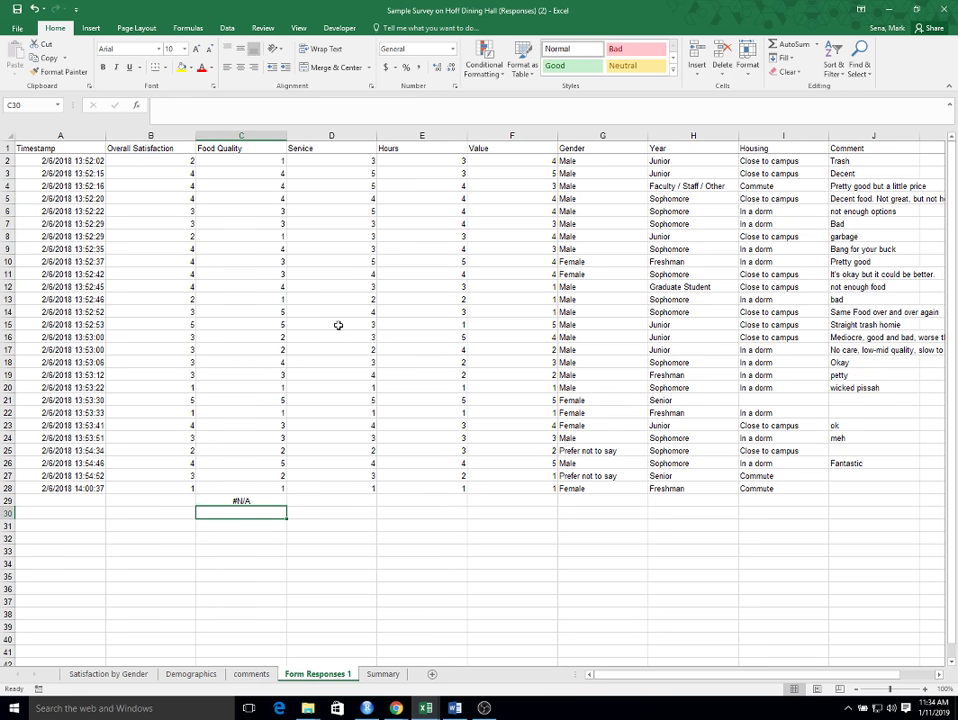
key(Up)
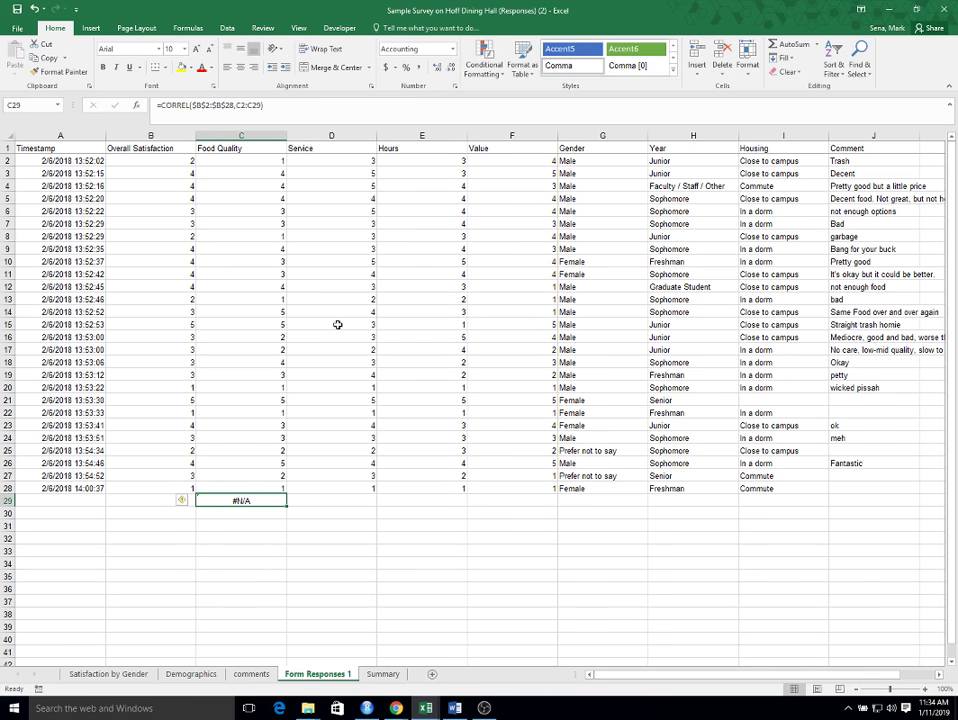
- Correct the second range of the C29 correlation formula to C2:C28 and fill the formula across to F29
click(235, 105)
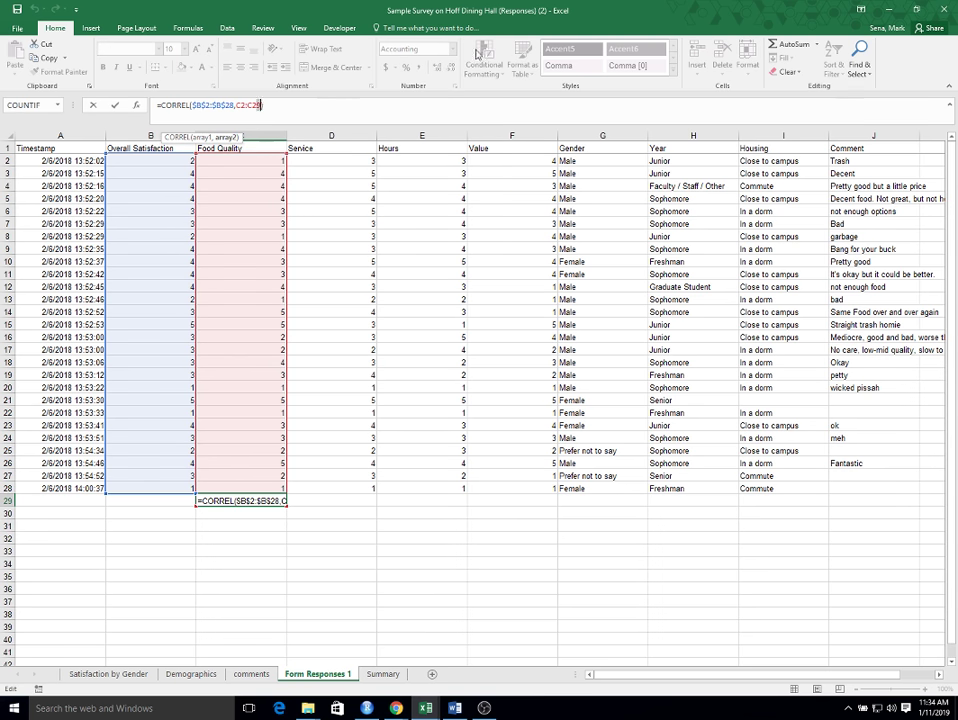
key(ctrl+Return)
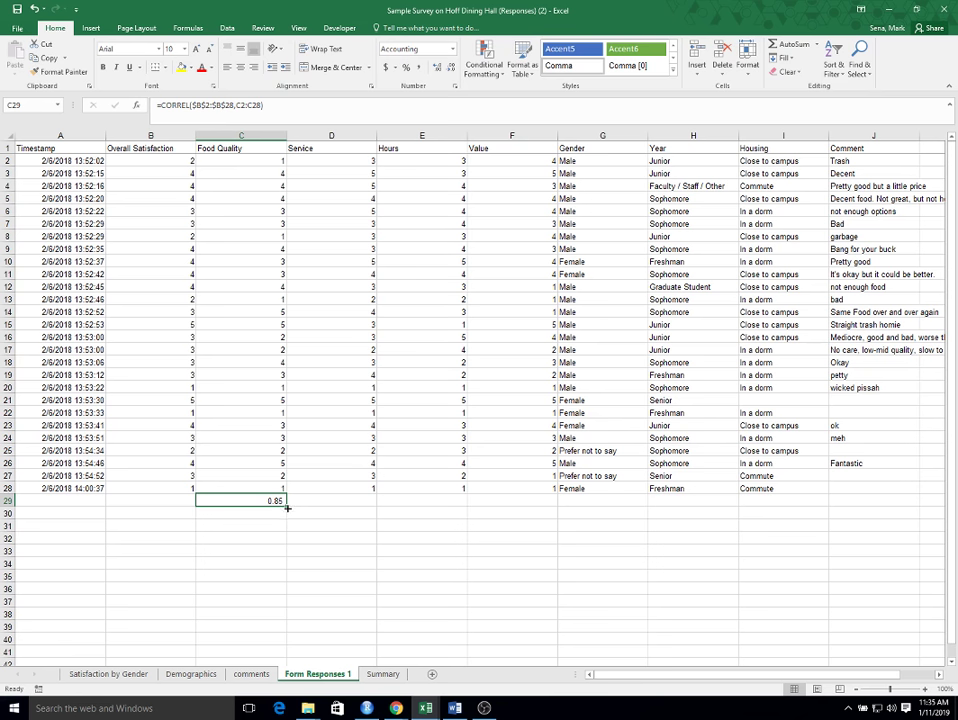
drag(286, 508, 530, 526)
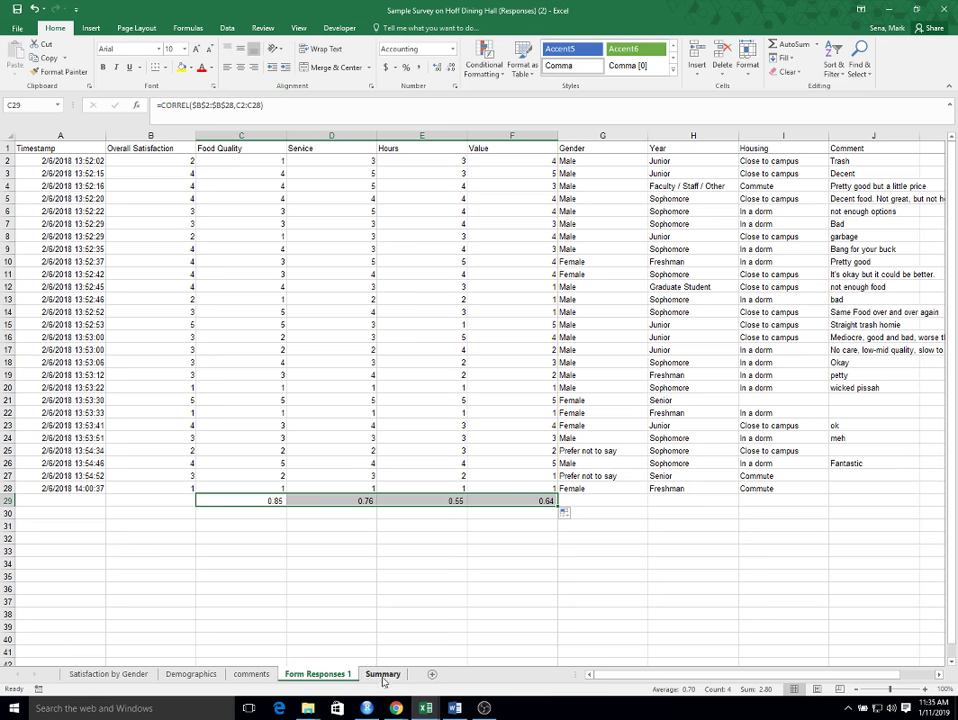
- Add a new worksheet after Form Responses 1 and name it Correlation
click(432, 675)
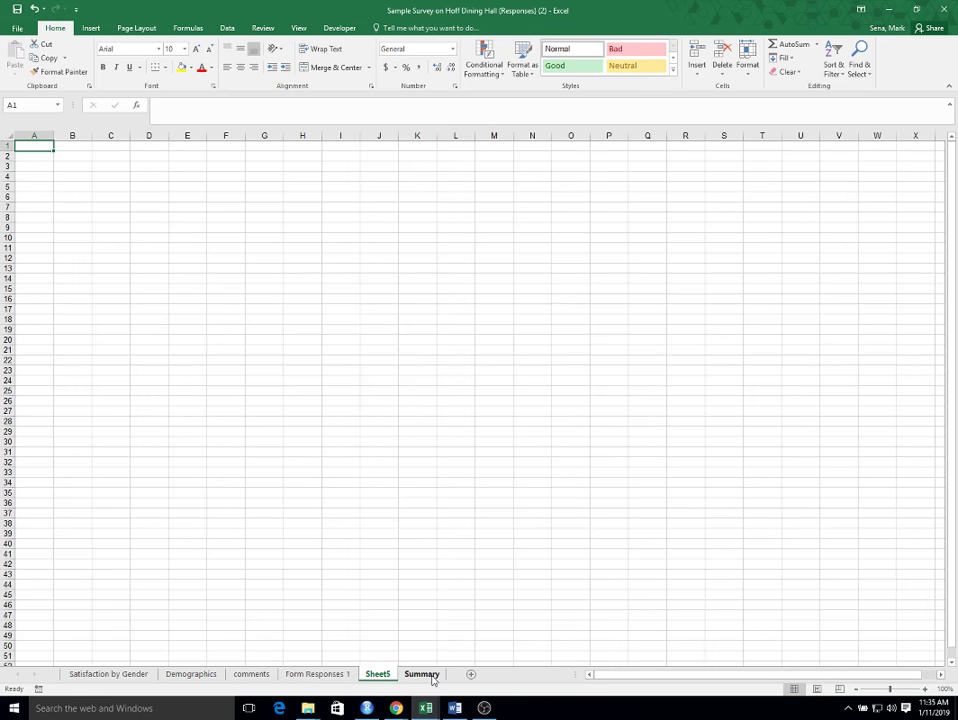
double_click(380, 675)
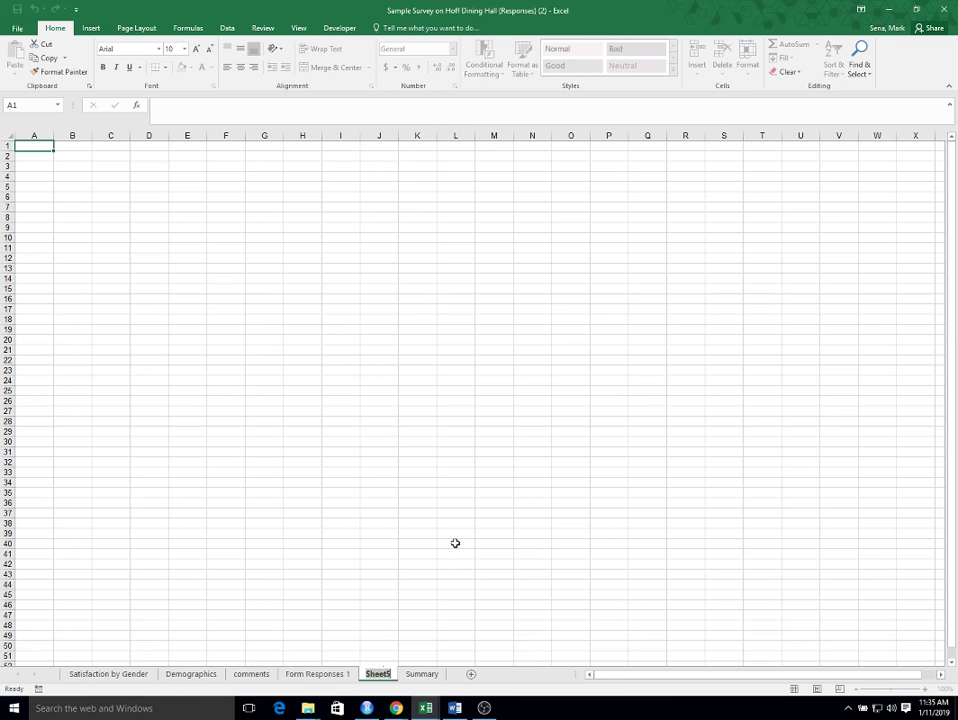
text(Correlation)
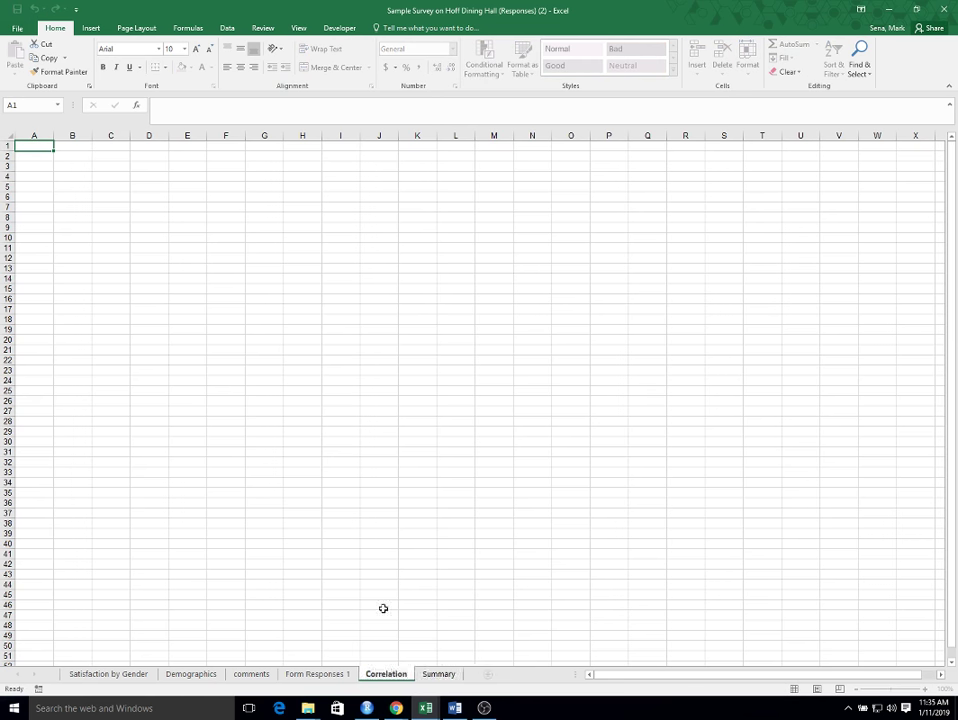
key(Return)
- Copy the headers Food Quality, Service, Hours and Value in C1:F1 of the Form Responses 1 sheet
click(316, 676)
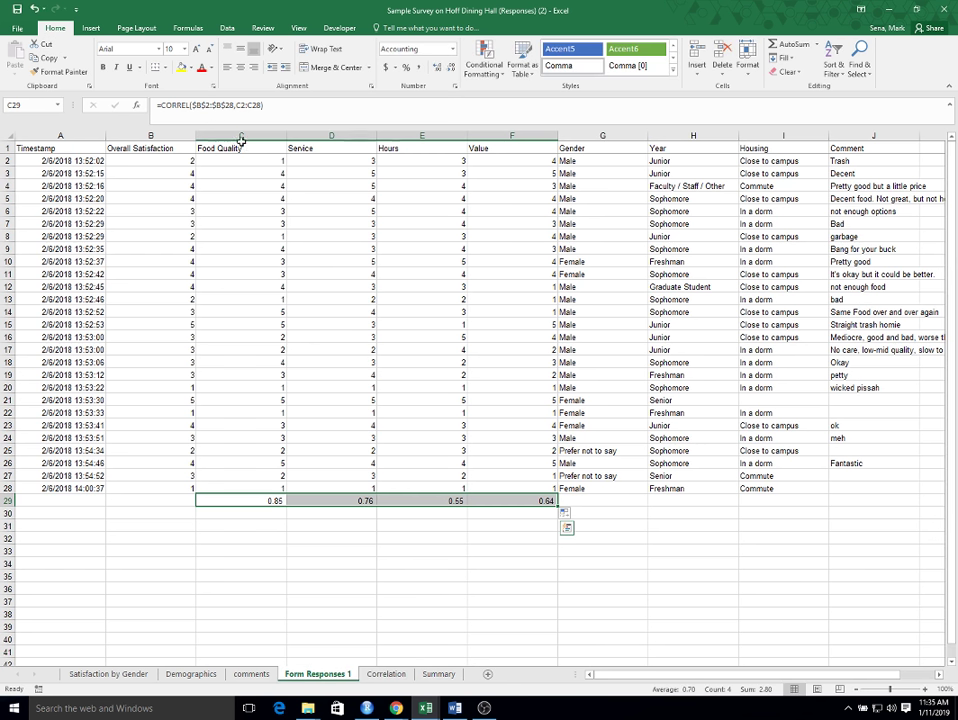
drag(240, 148, 504, 148)
right_click(504, 148)
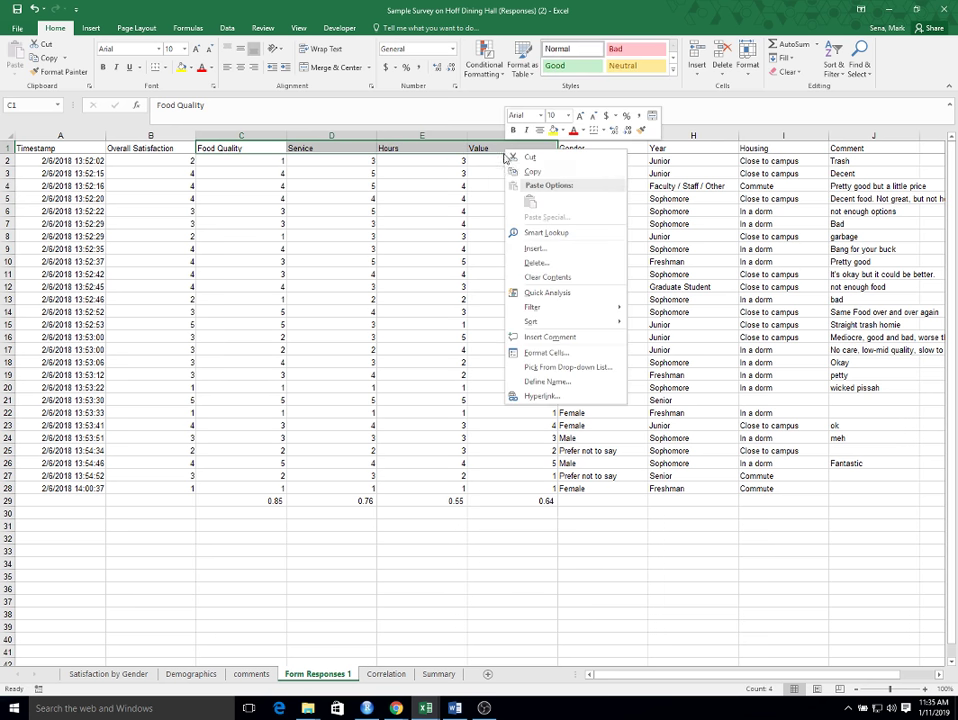
click(536, 171)
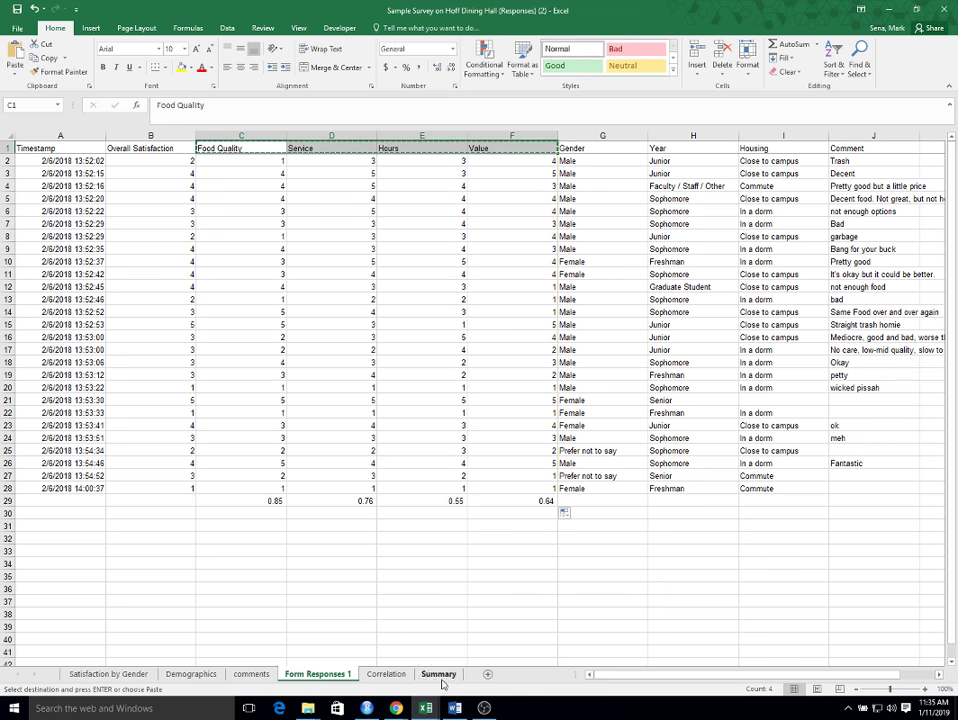
click(380, 674)
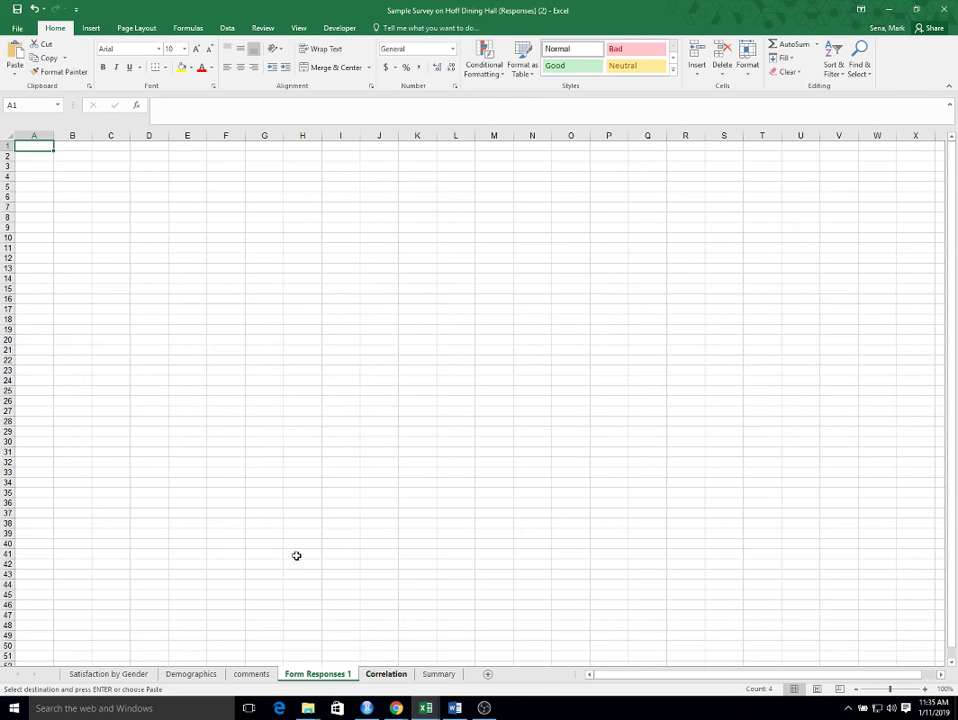
right_click(39, 145)
click(65, 153)
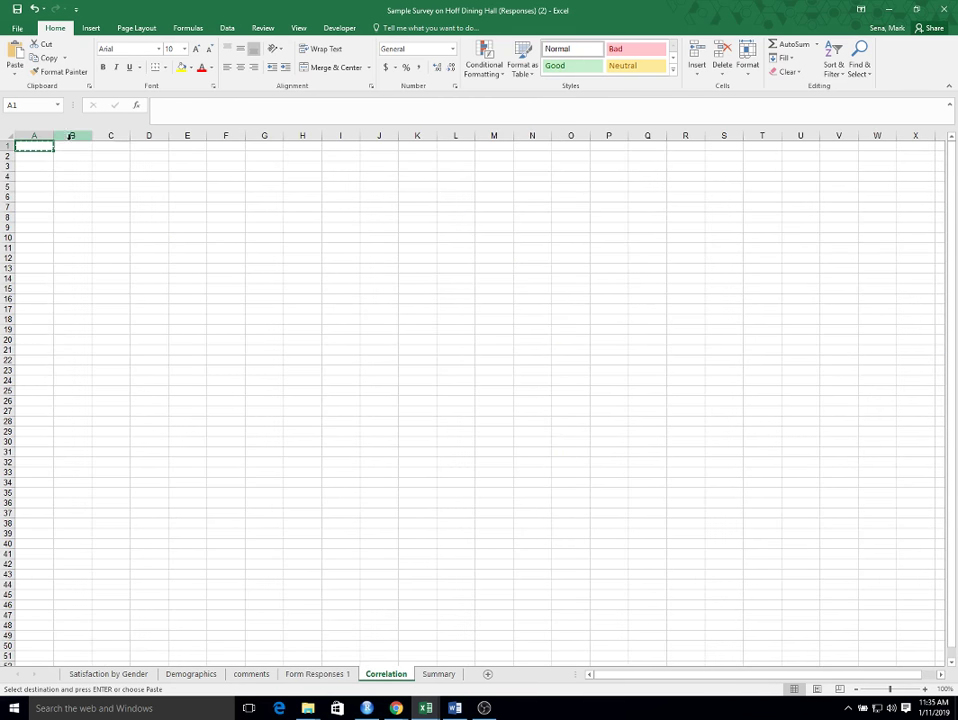
key(Escape)
click(70, 150)
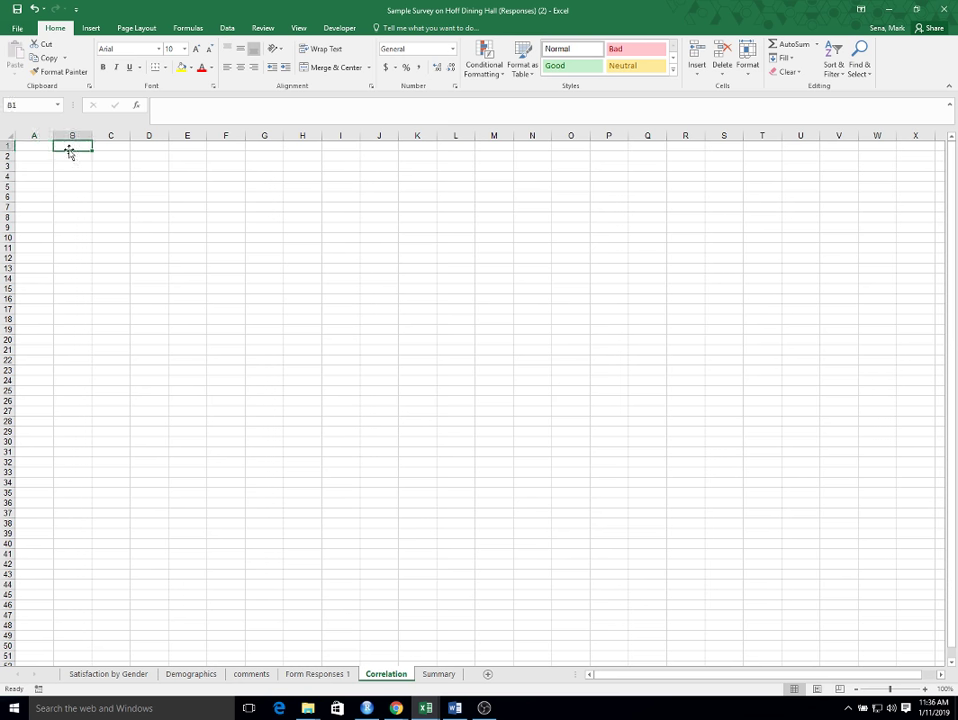
right_click(72, 150)
key(Escape)
- Copy the selected headers C1:F1 from Form Responses 1 again and paste them into the Correlation sheet starting at B1
click(340, 674)
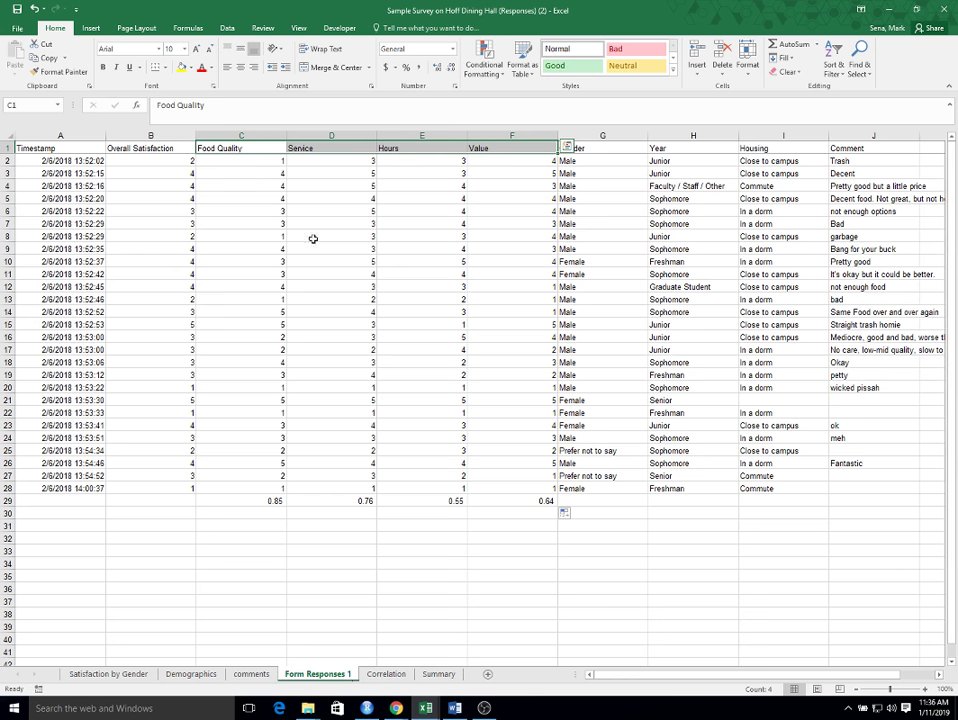
right_click(306, 145)
click(347, 171)
click(386, 674)
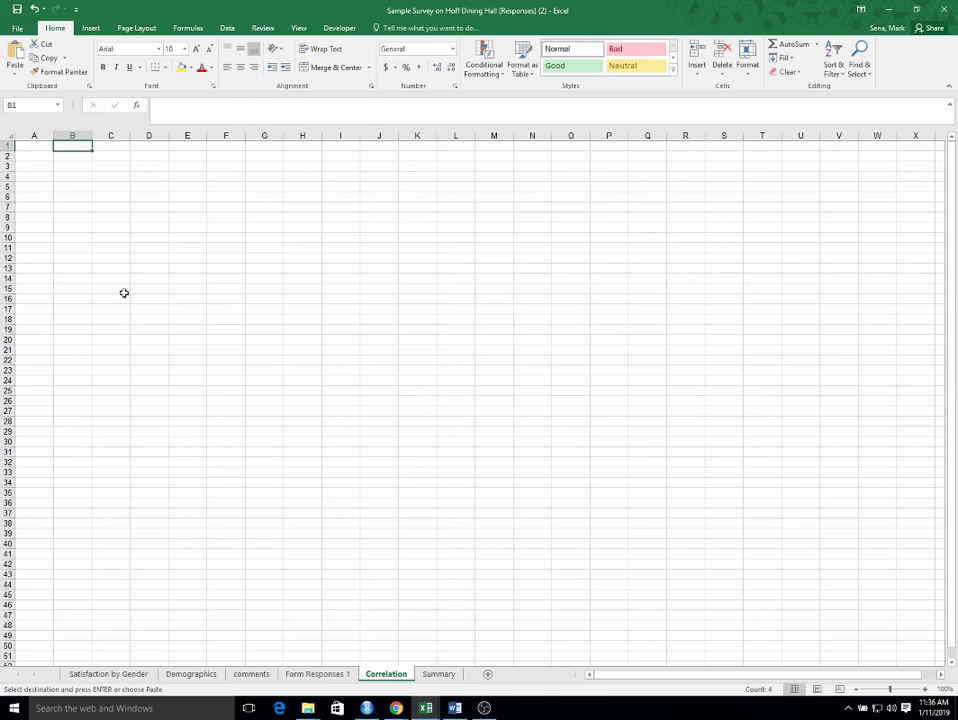
right_click(71, 146)
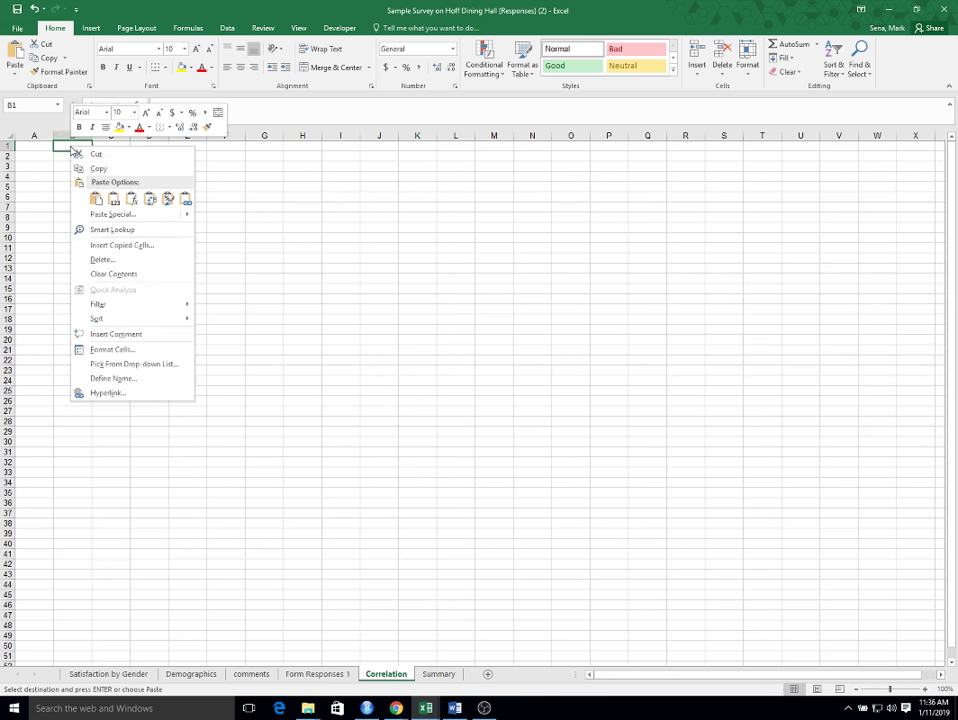
click(97, 199)
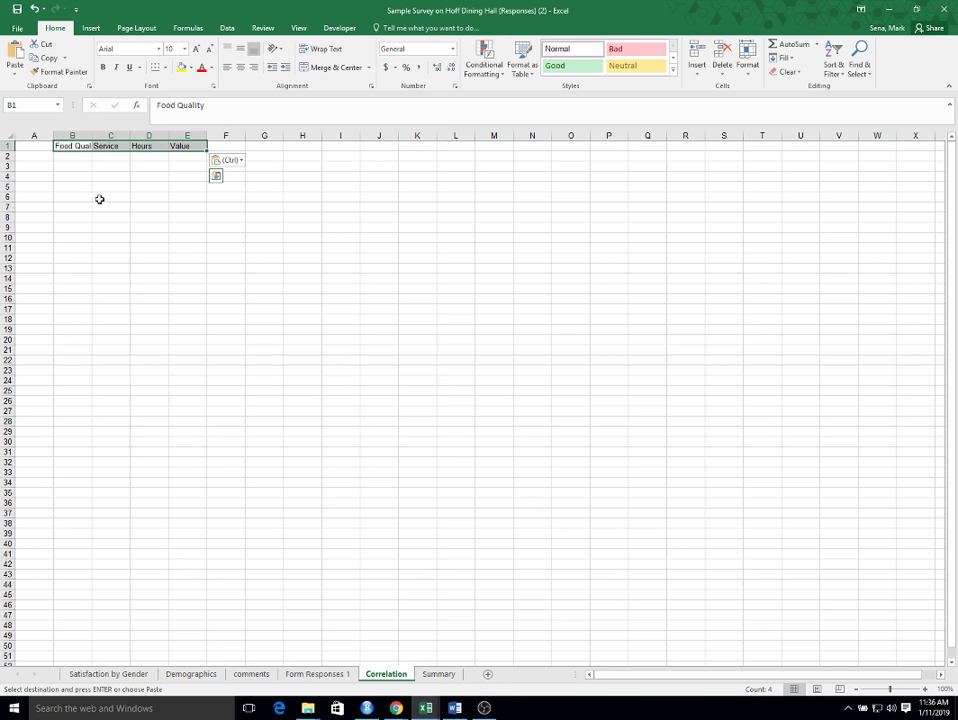
- Copy the correlations in C29:F29 of Form Responses 1, paste them as values at B2 of the Correlation sheet, and autofit column B
click(316, 674)
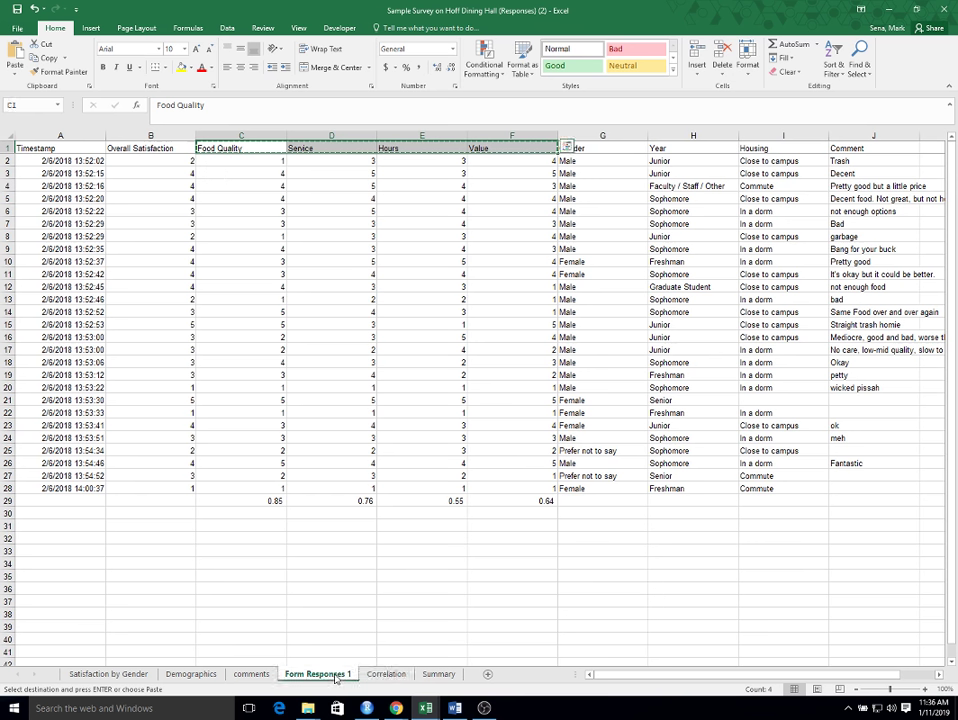
drag(255, 497, 505, 502)
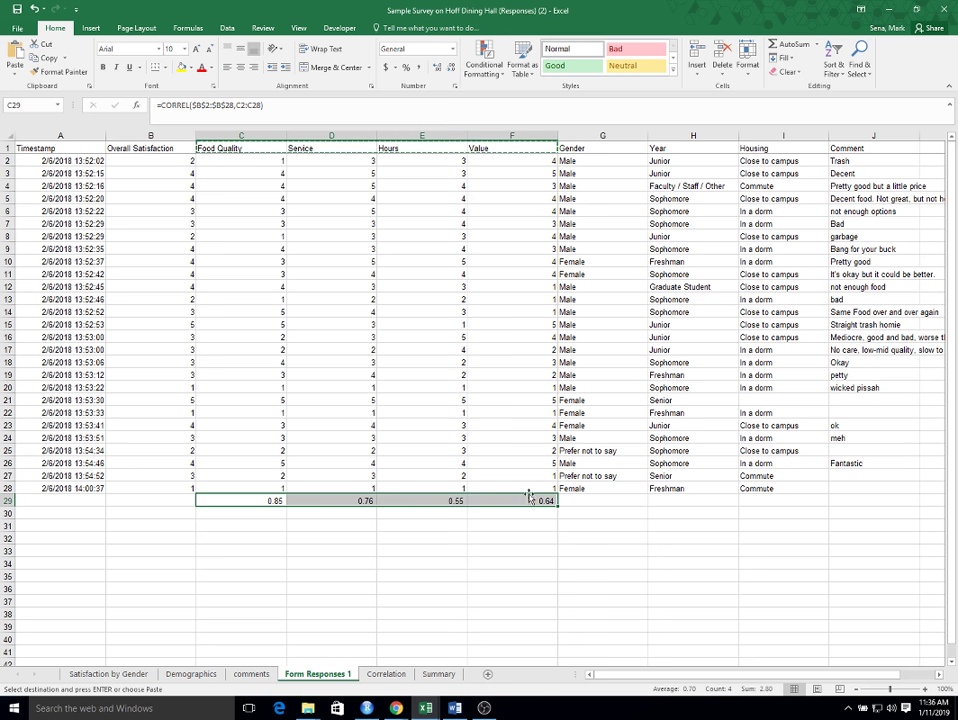
right_click(516, 505)
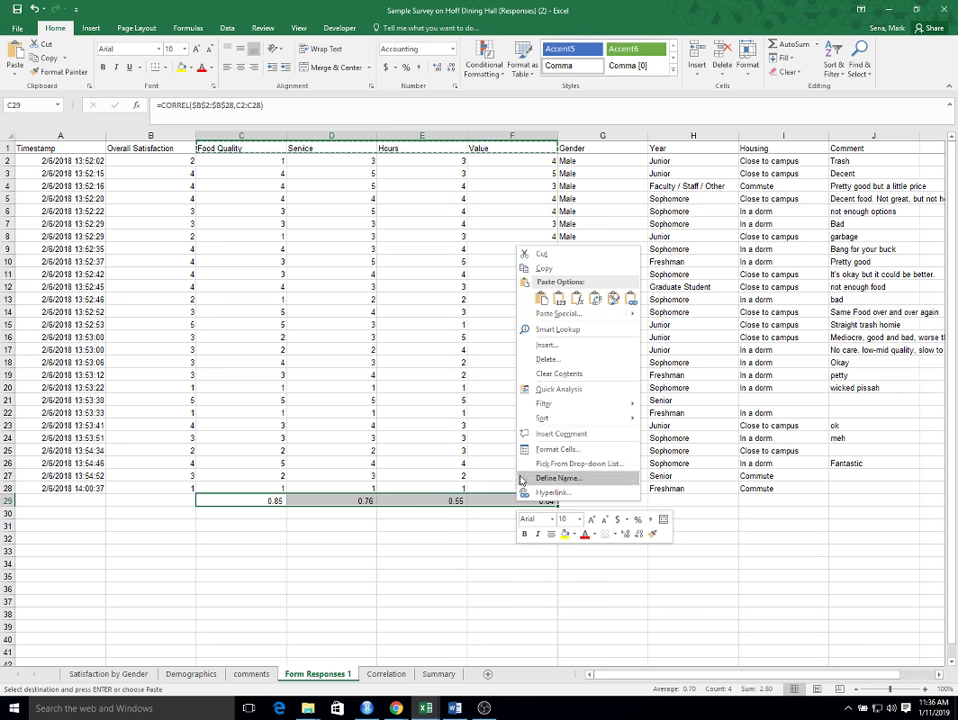
click(540, 265)
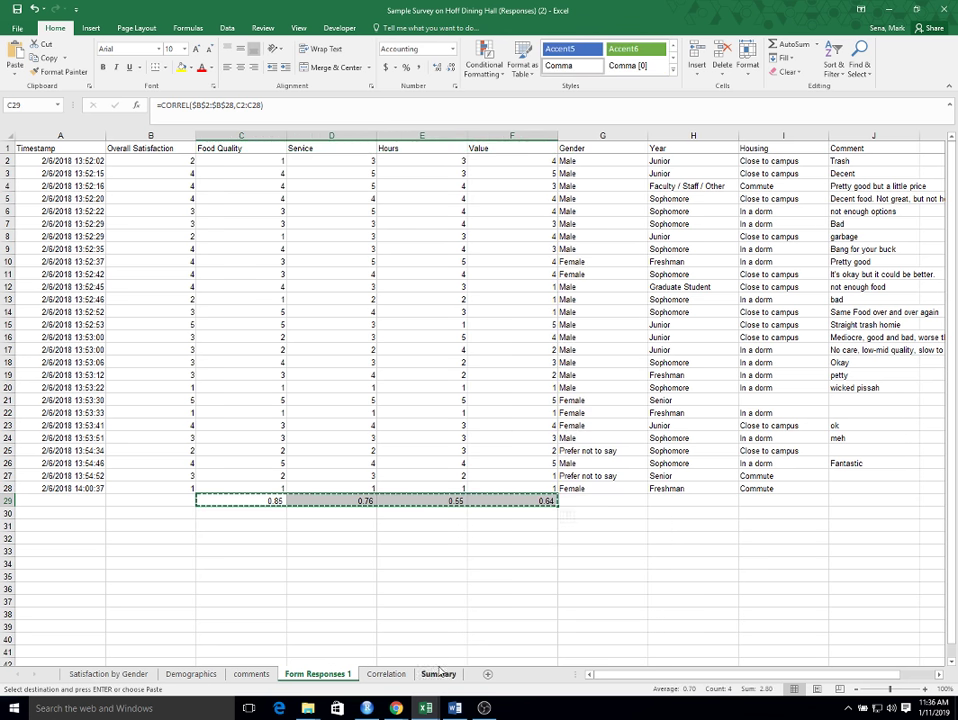
click(386, 674)
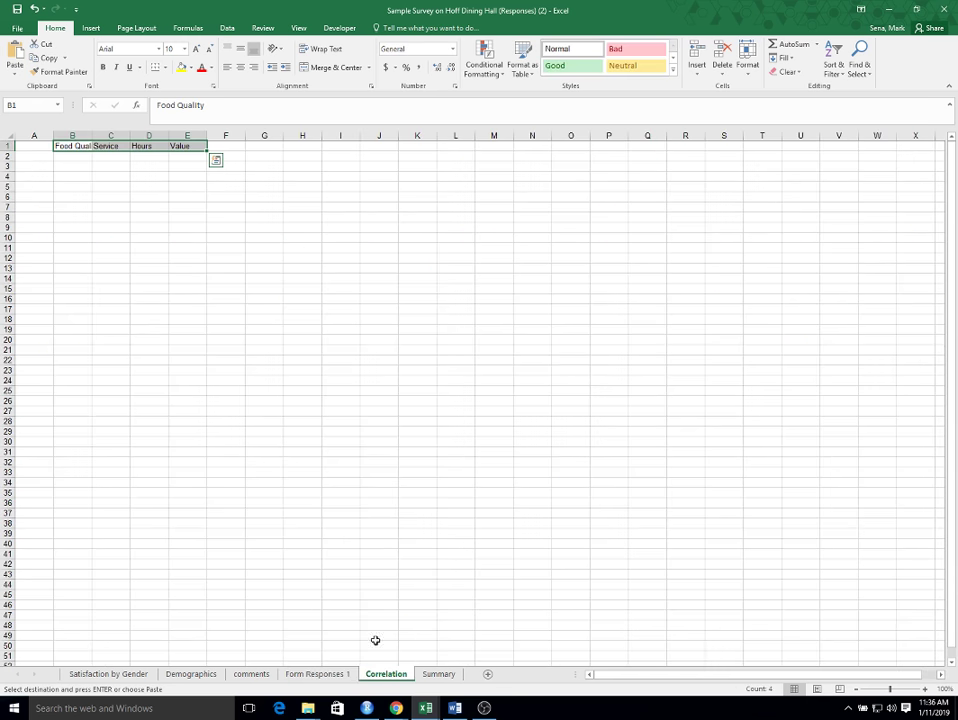
click(66, 157)
right_click(67, 158)
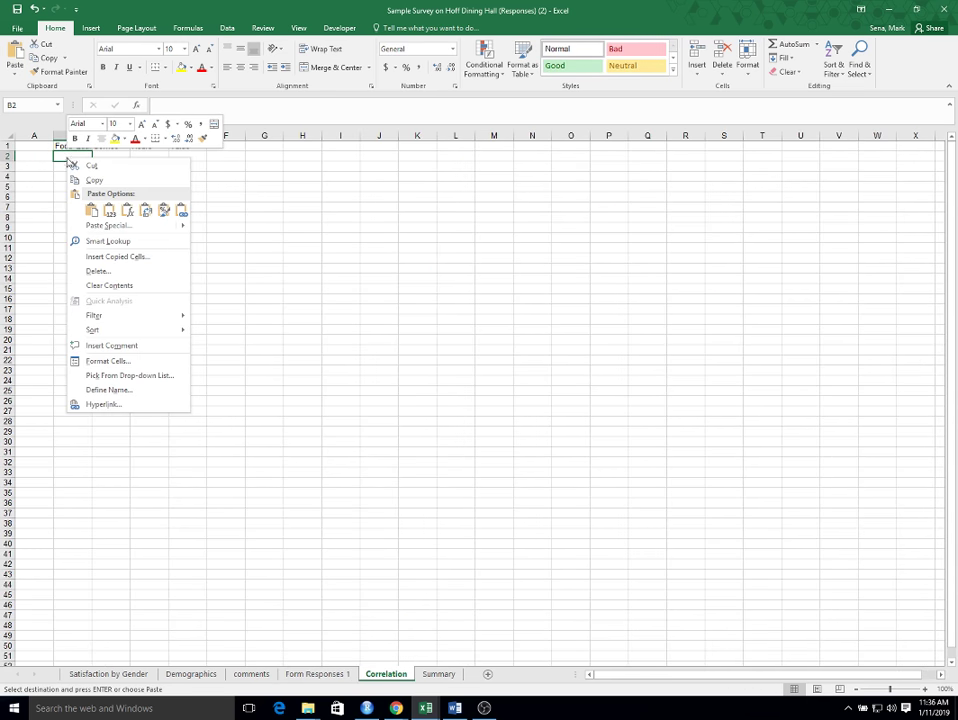
mouse_move(107, 225)
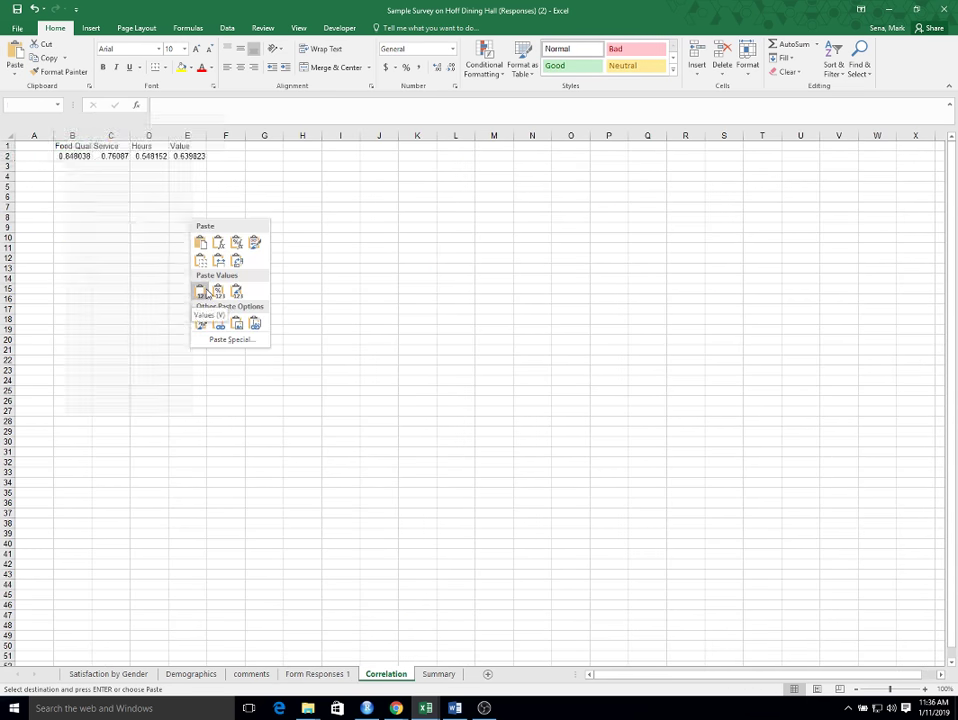
click(205, 292)
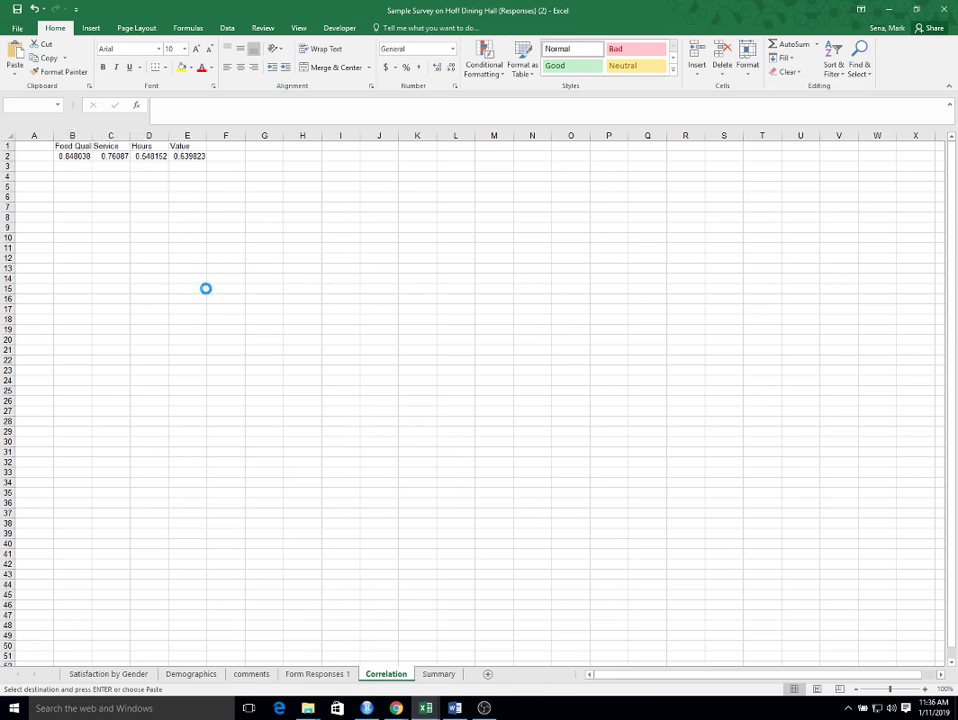
double_click(90, 134)
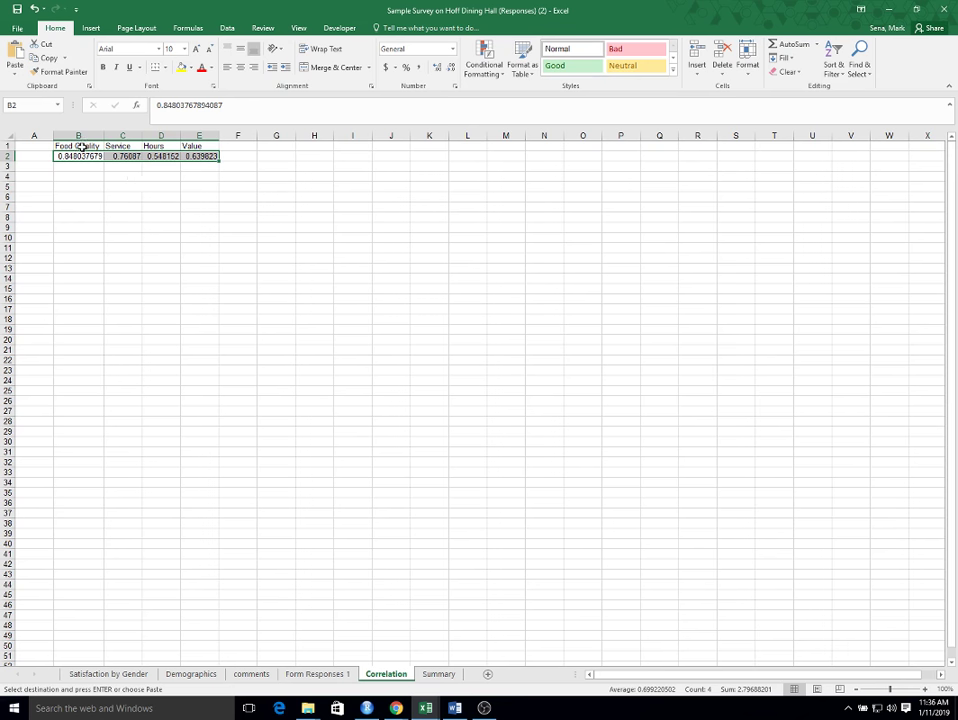
- Copy the headers and values in B1:E2 and paste them transposed starting at A3
drag(81, 146, 200, 152)
right_click(198, 153)
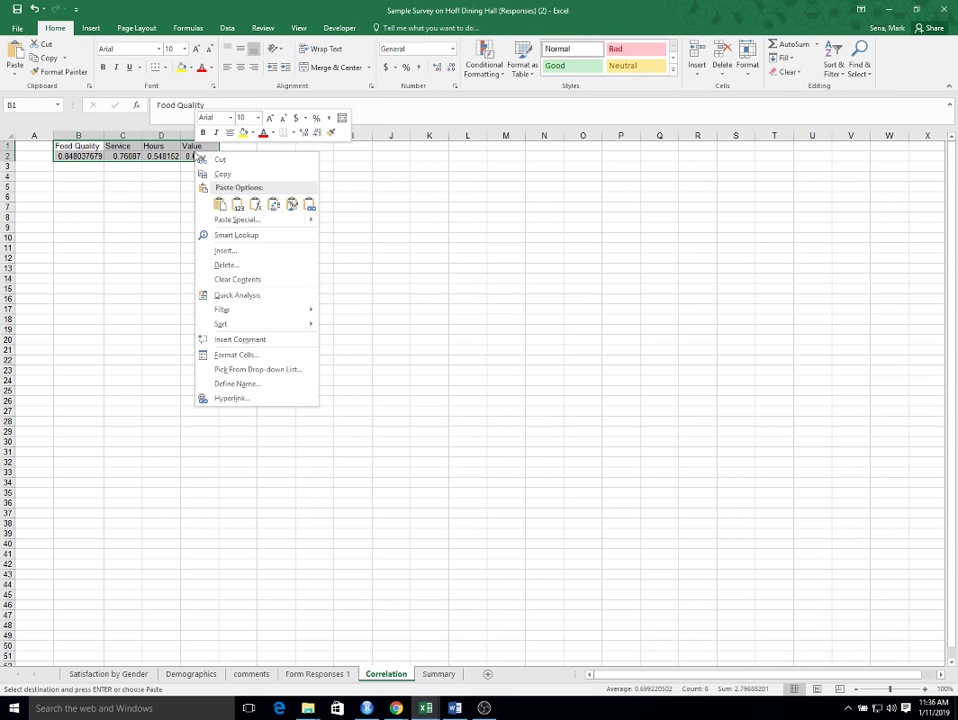
click(220, 174)
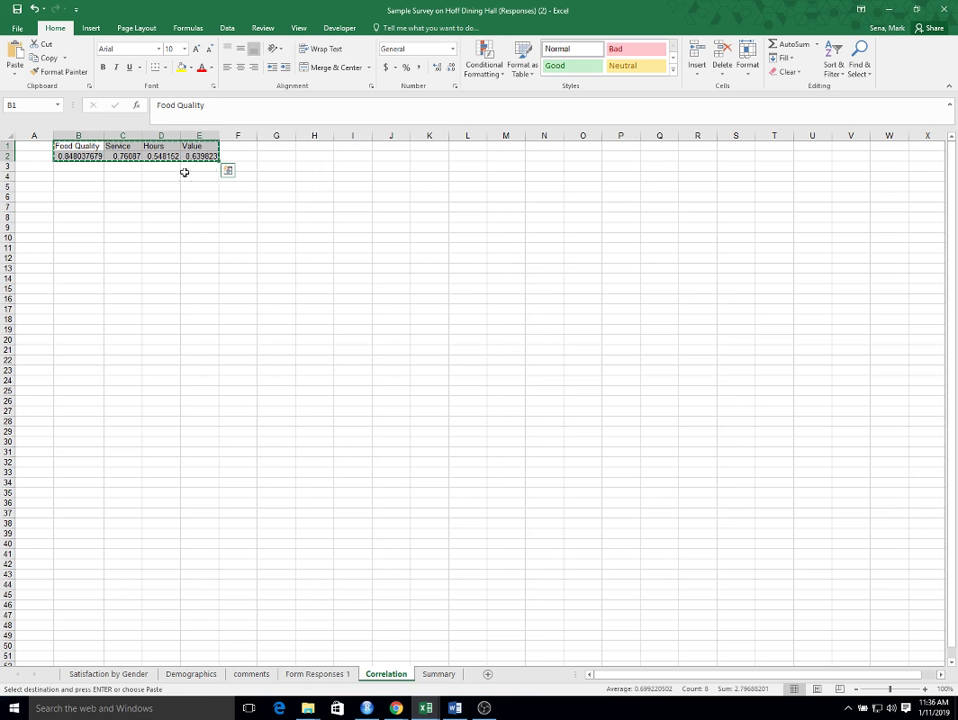
click(28, 167)
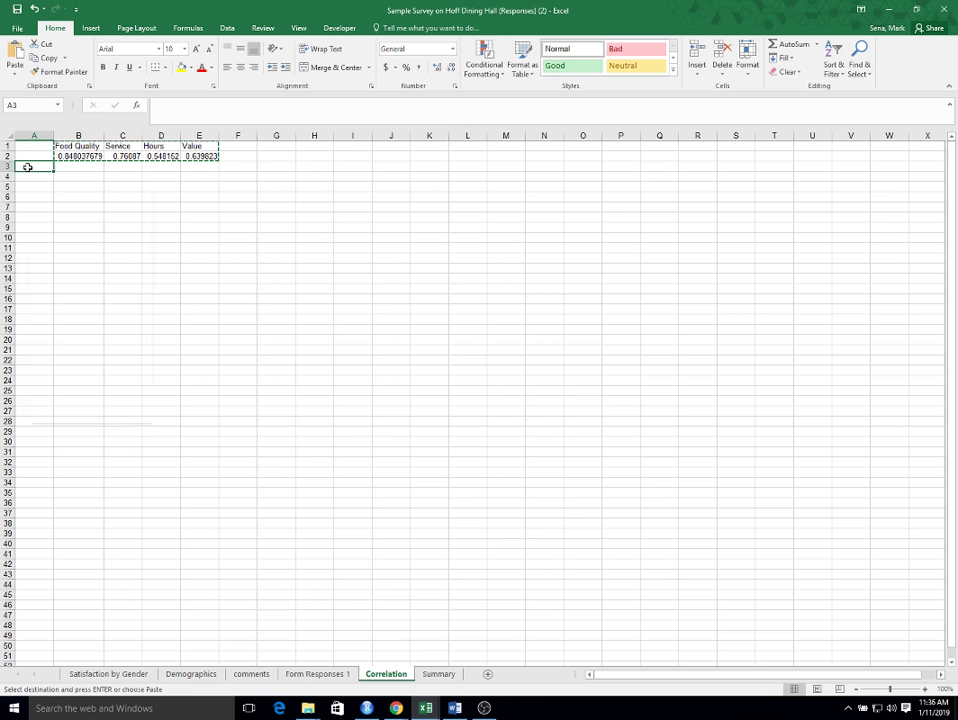
right_click(29, 167)
mouse_move(68, 238)
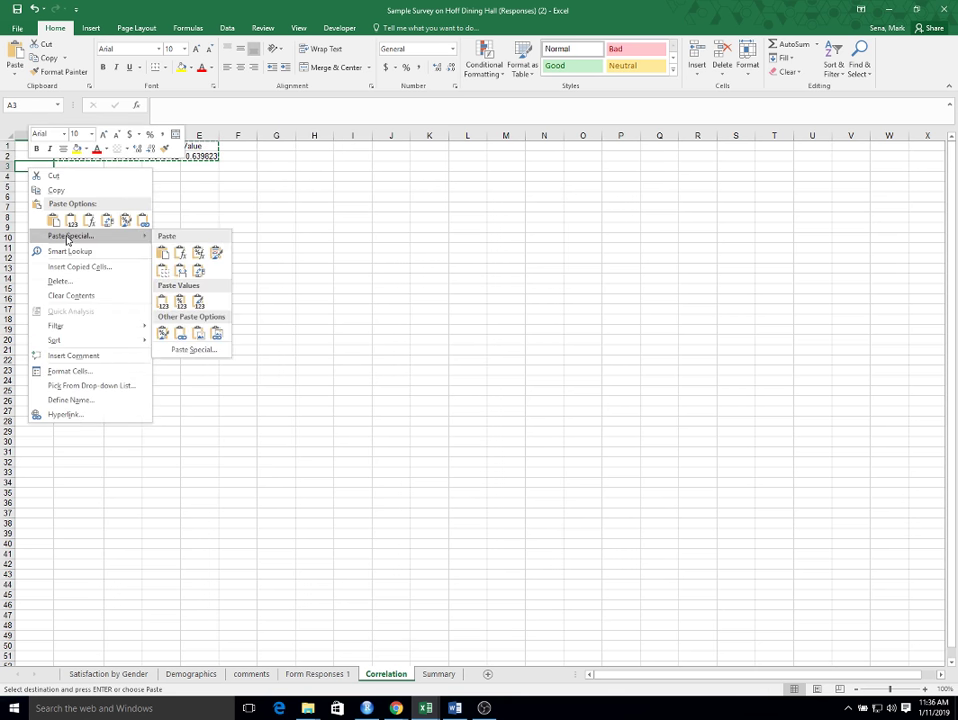
click(197, 271)
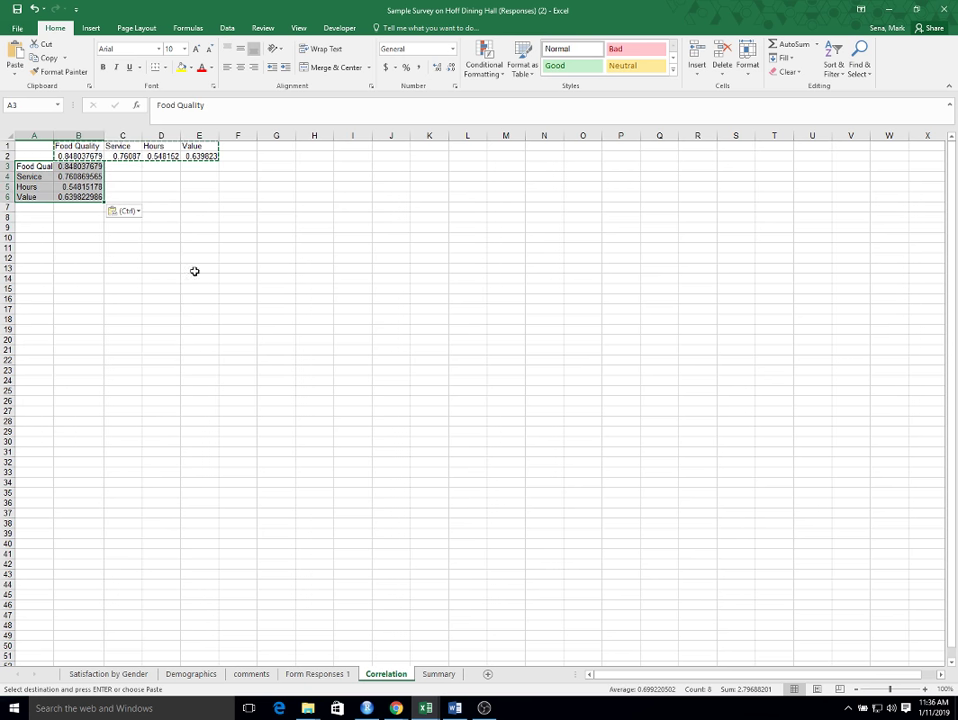
click(195, 271)
key(Escape)
text(`)
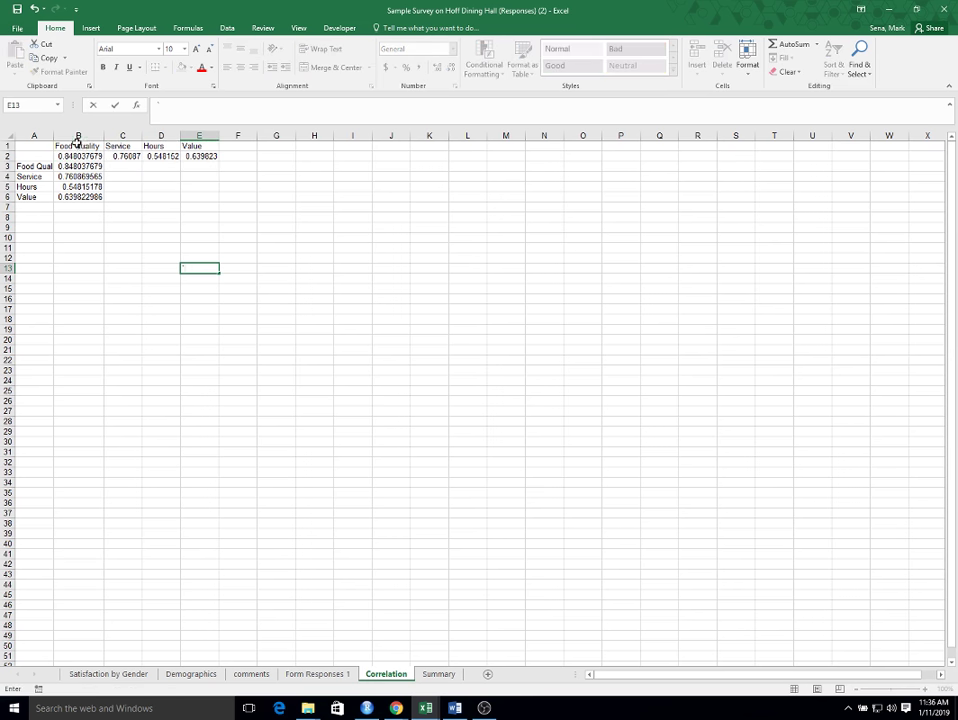
- Clear the original horizontal headers and correlation values from B1:E2
drag(78, 143, 216, 152)
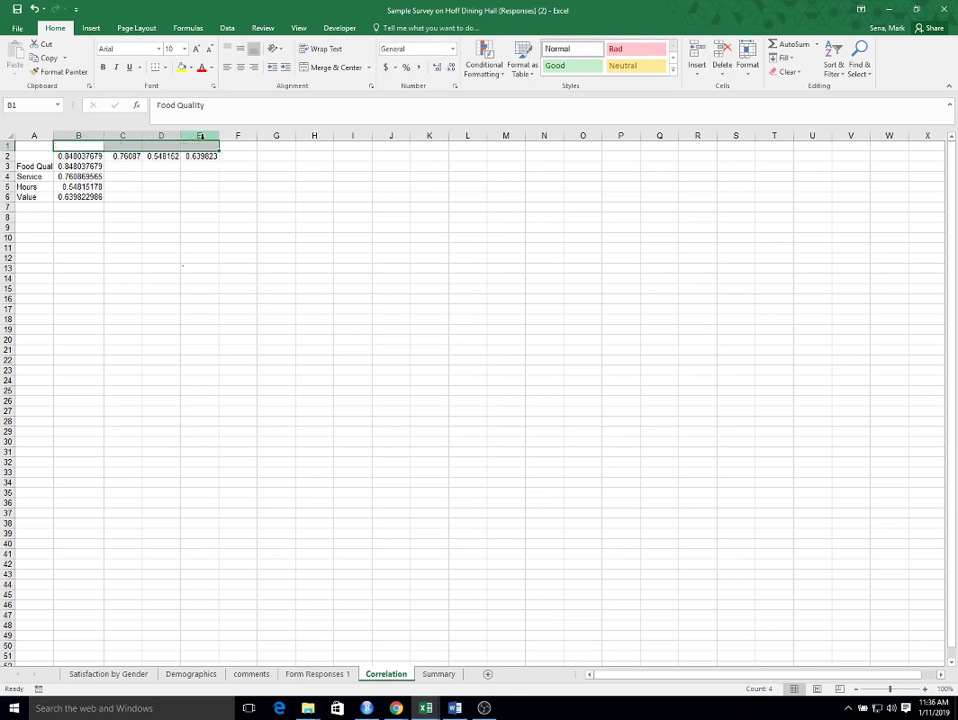
click(100, 160)
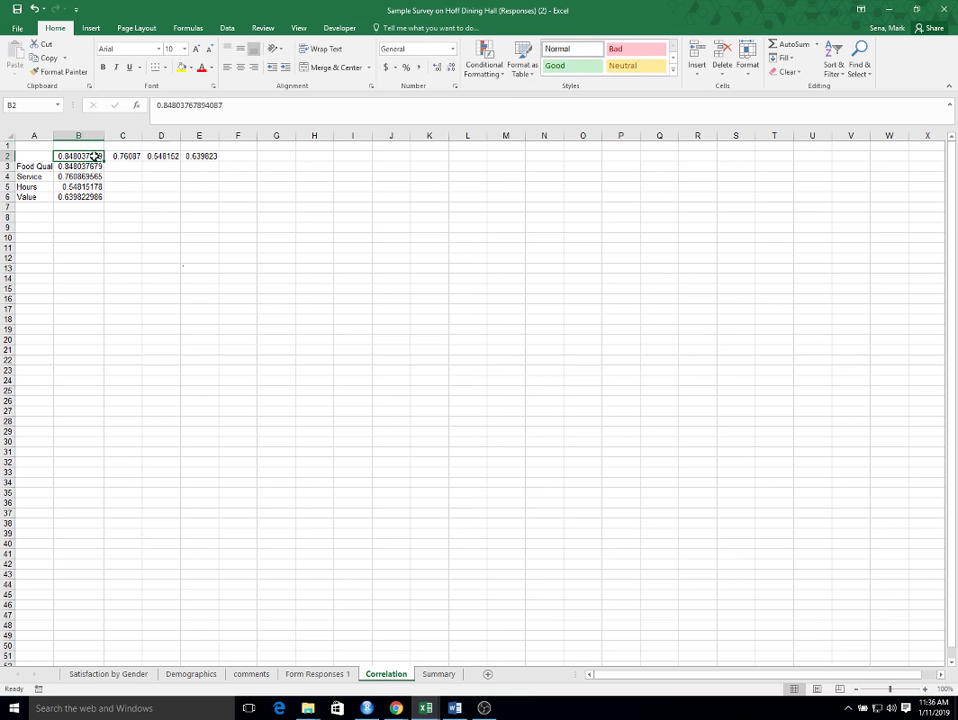
drag(96, 157, 208, 157)
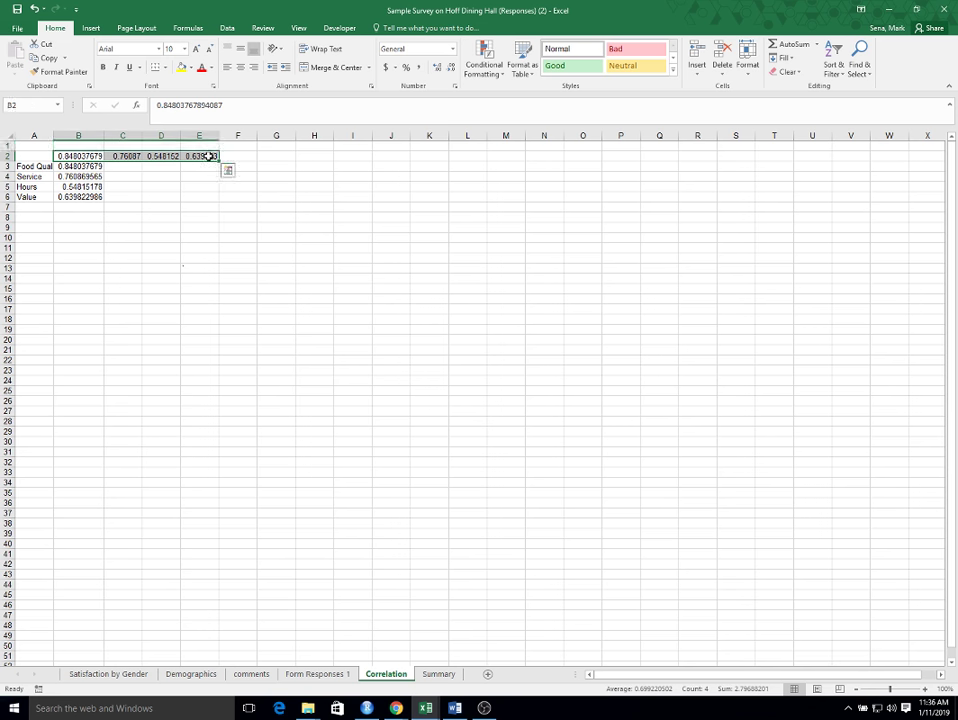
key(Delete)
click(200, 197)
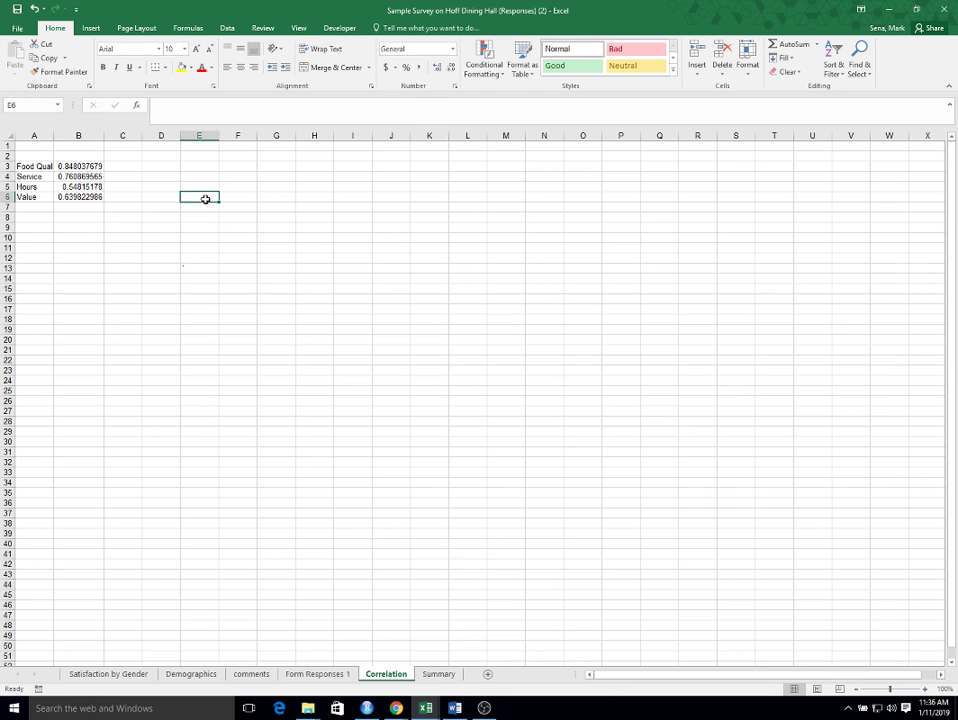
- Autofit column A, then fill the correlation values from B3:B6 into C3:C6 and widen column C
double_click(54, 136)
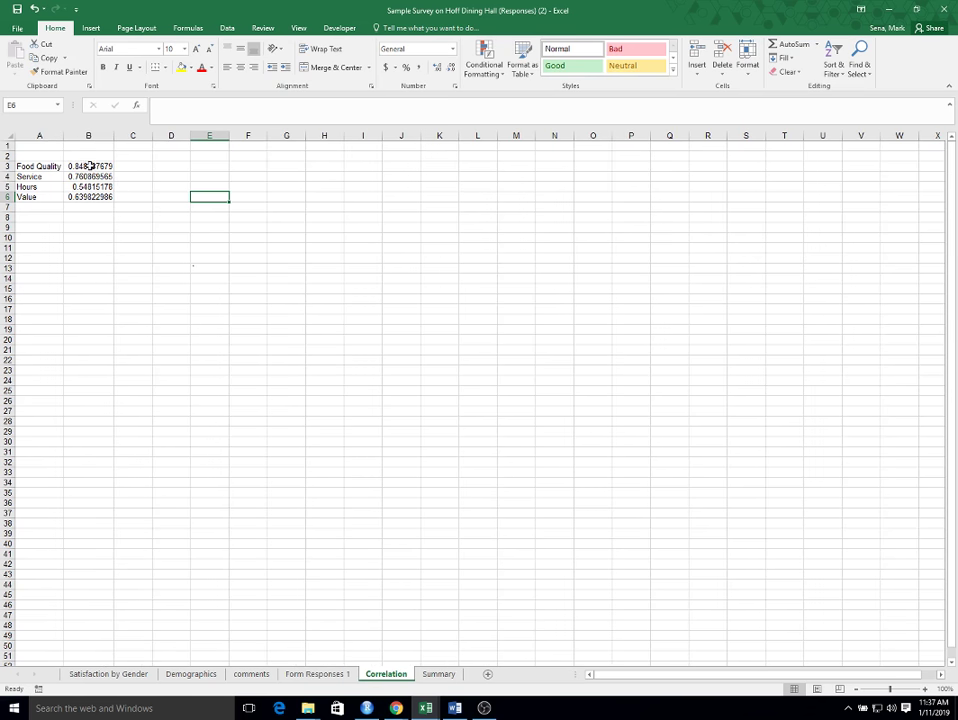
drag(98, 166, 155, 201)
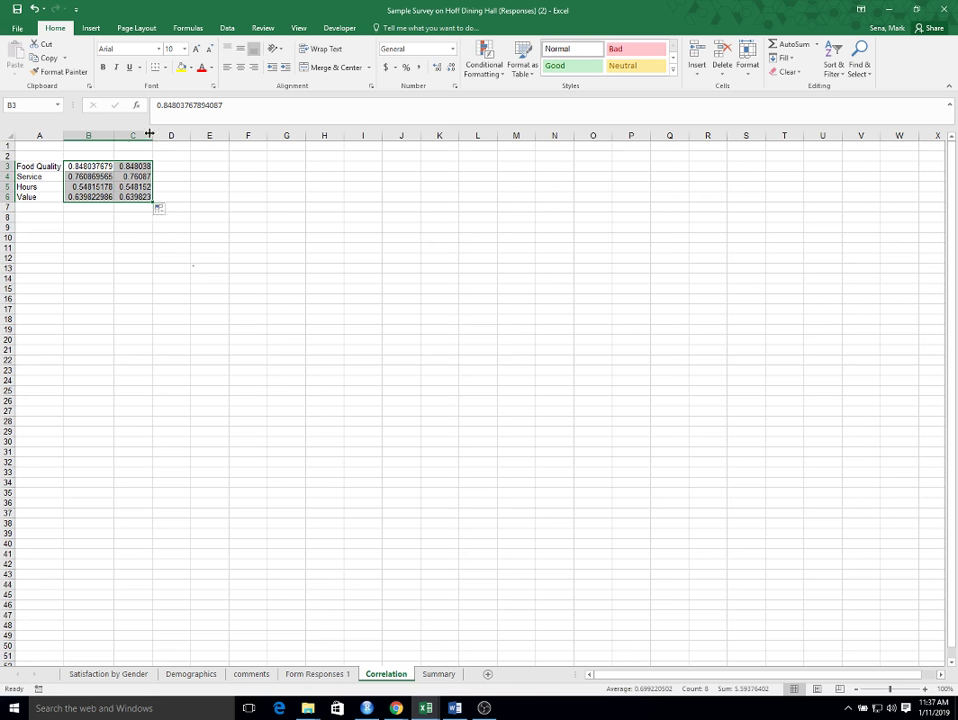
drag(150, 134, 205, 137)
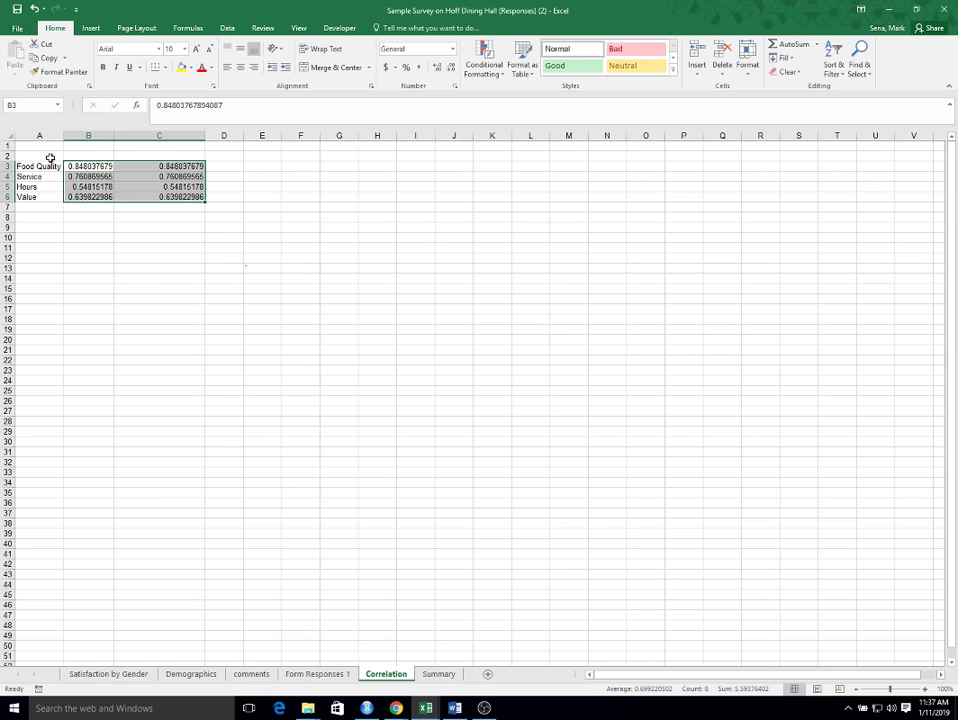
- Merge and center A2:C2 and enter the title "Correlation with Overall Satisfaction"
drag(49, 157, 165, 160)
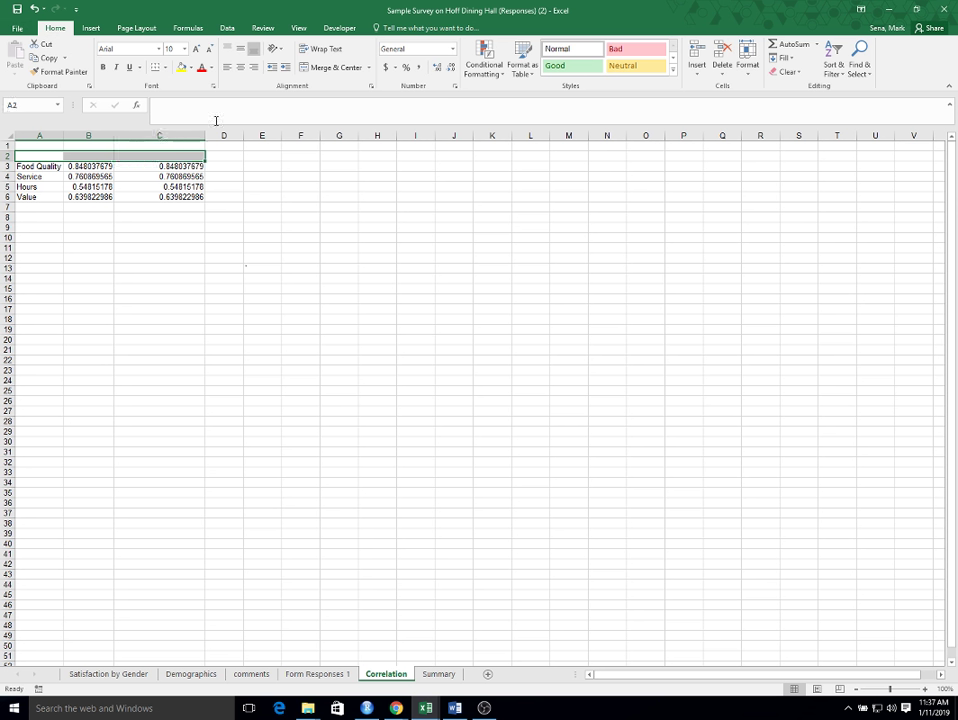
click(328, 67)
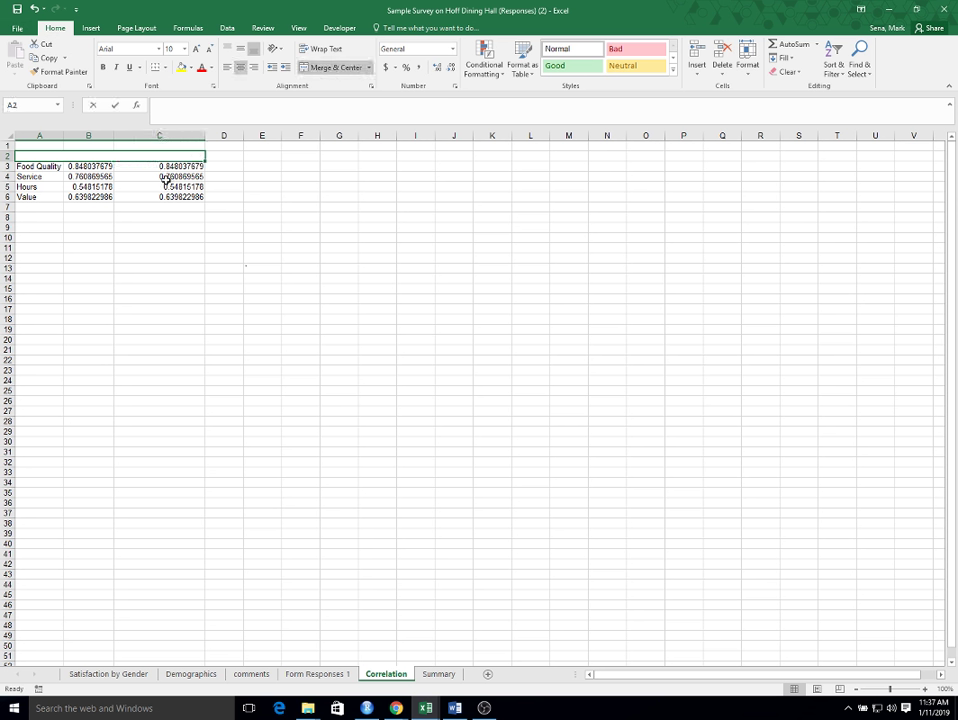
text(Correlation with Cverall Sati)
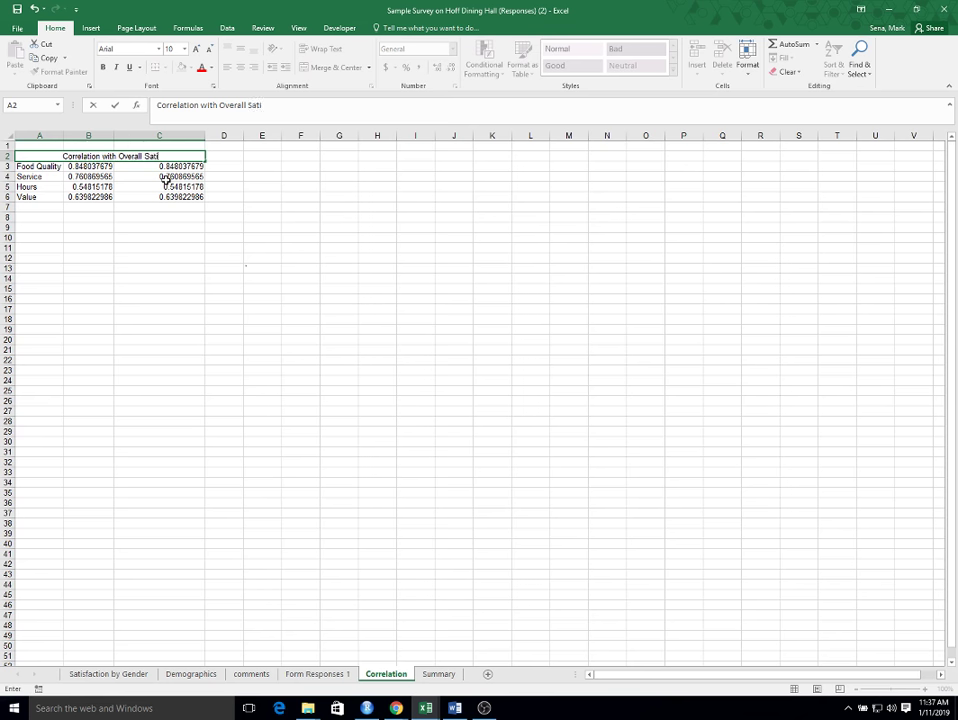
text(sfaction)
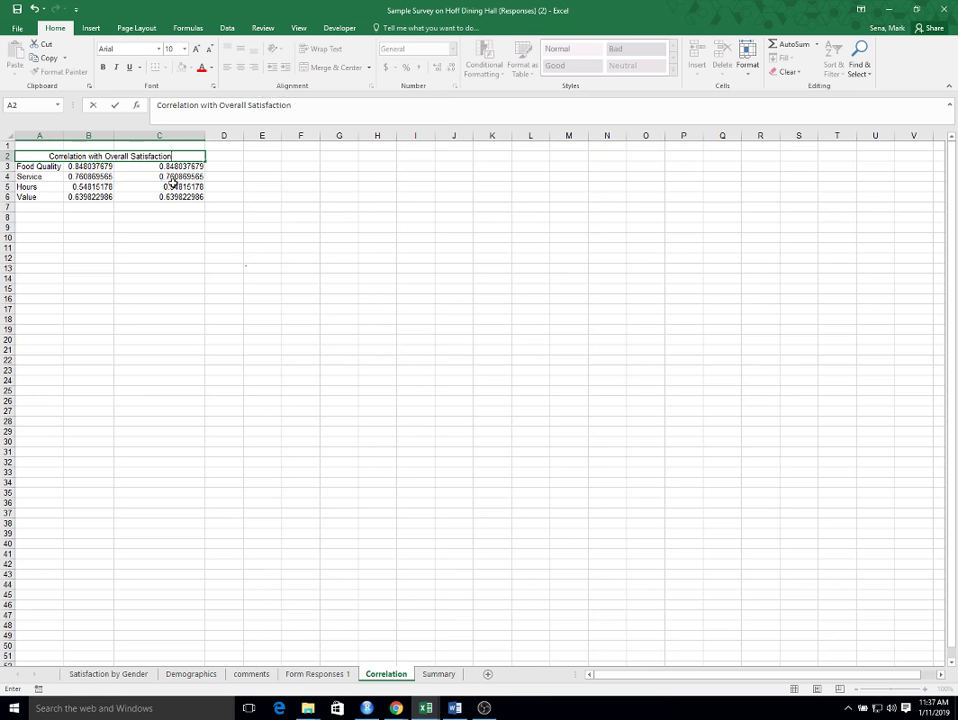
click(86, 265)
- Apply the Comma number style to B3:B6 and add blue gradient-fill data bars to C3:C6
drag(87, 165, 100, 197)
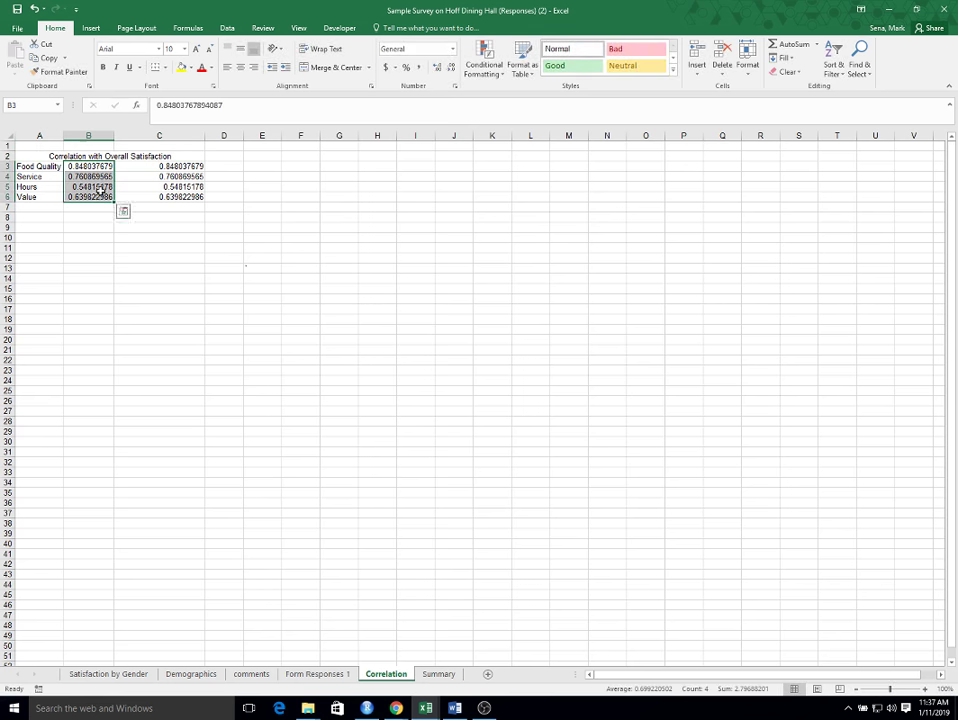
click(420, 68)
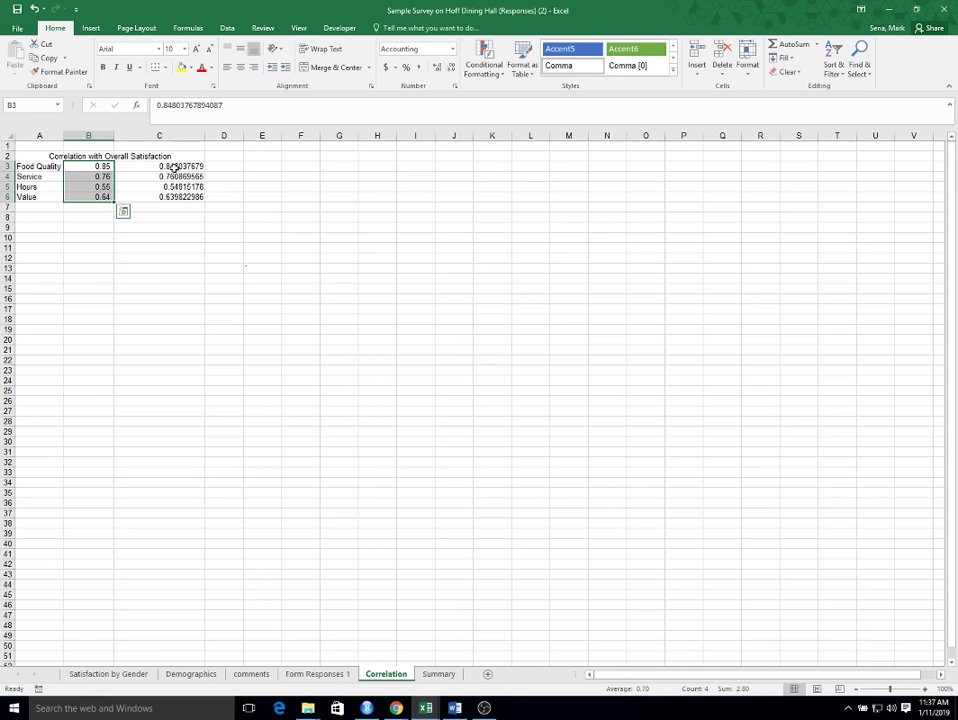
drag(176, 166, 181, 196)
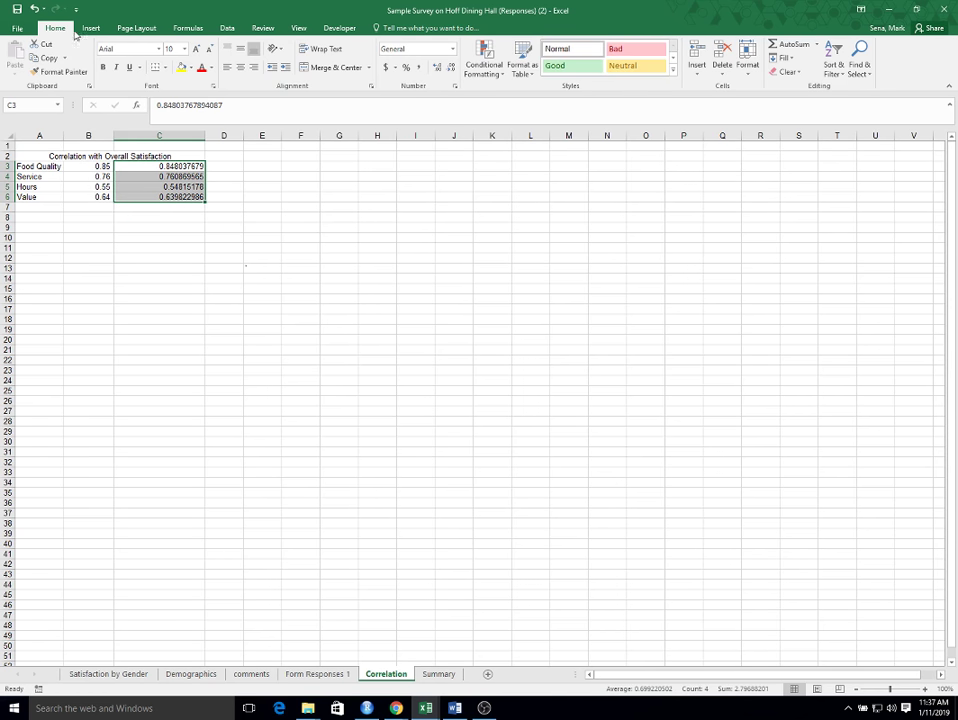
click(483, 66)
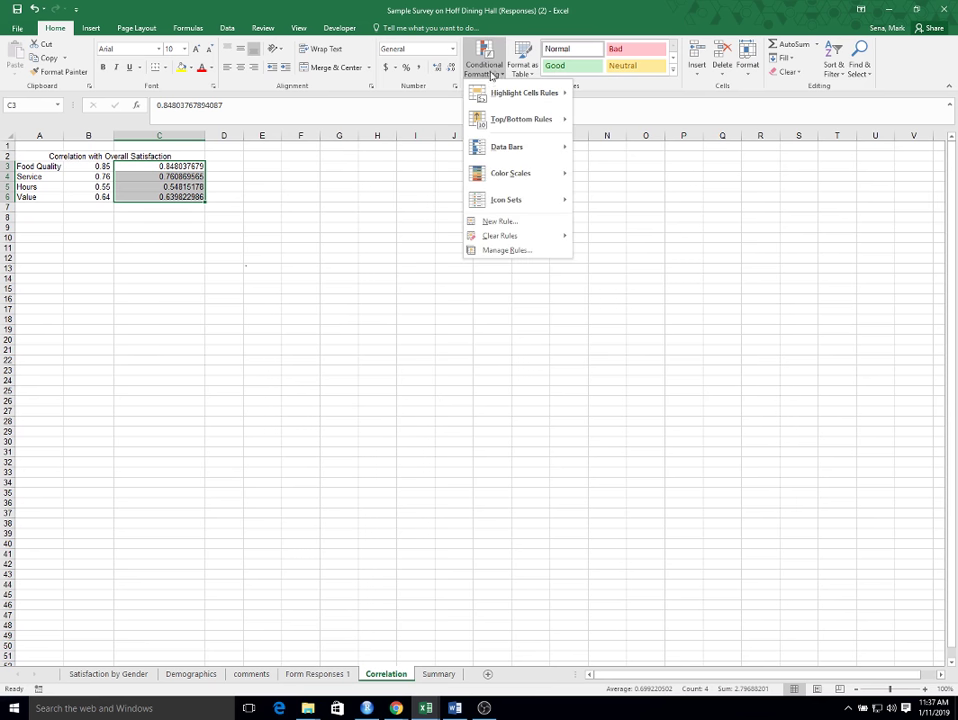
mouse_move(524, 149)
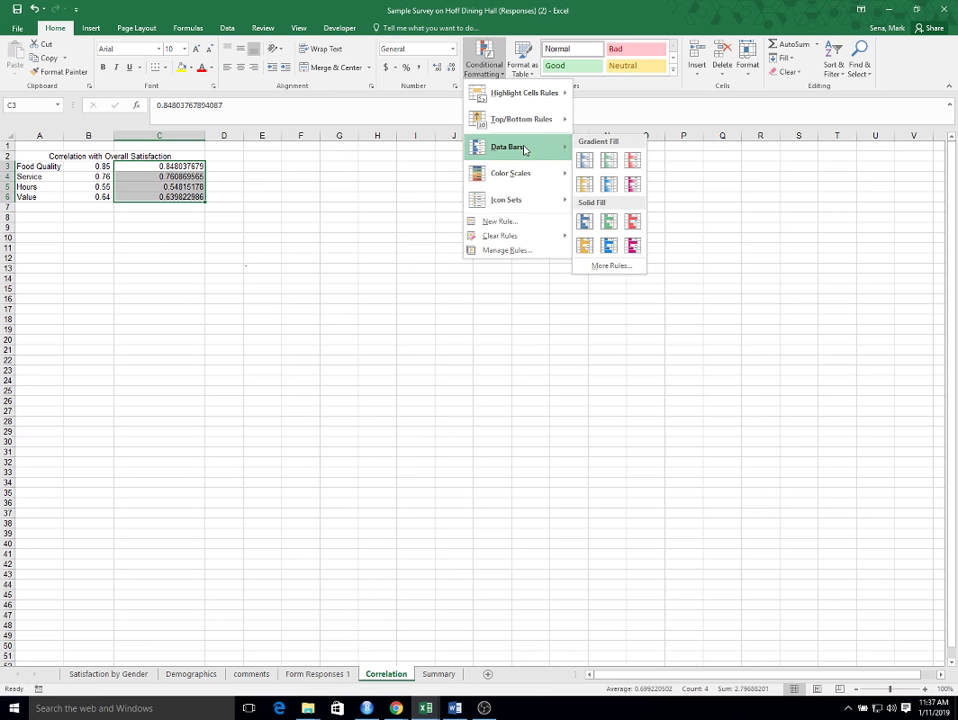
click(585, 160)
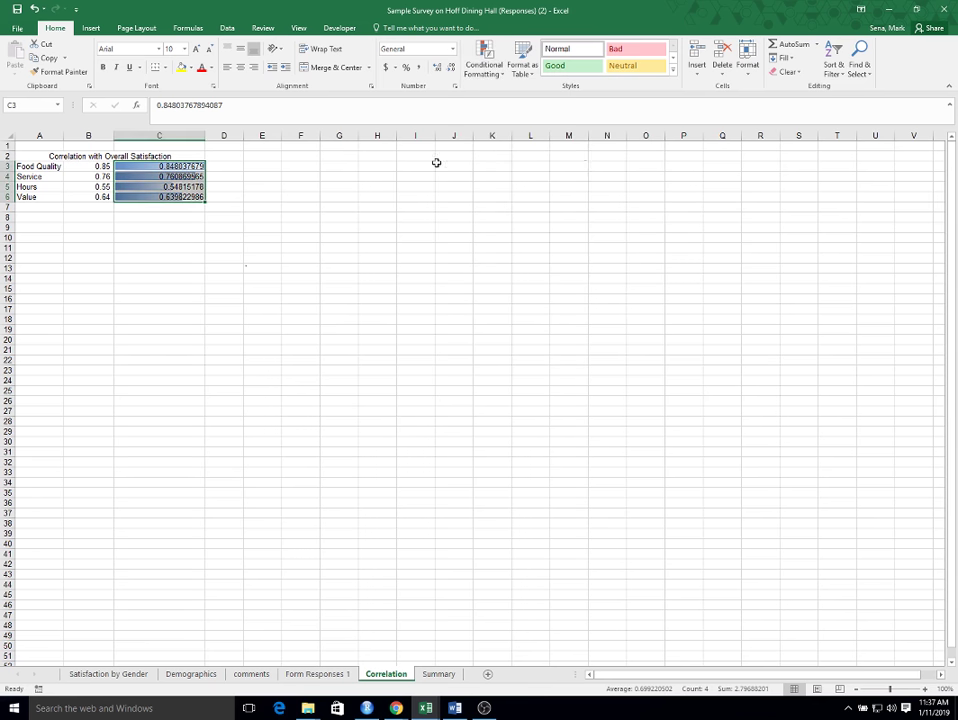
- Edit the data bar rule on C3:C6 to show only the bars without the values
right_click(167, 167)
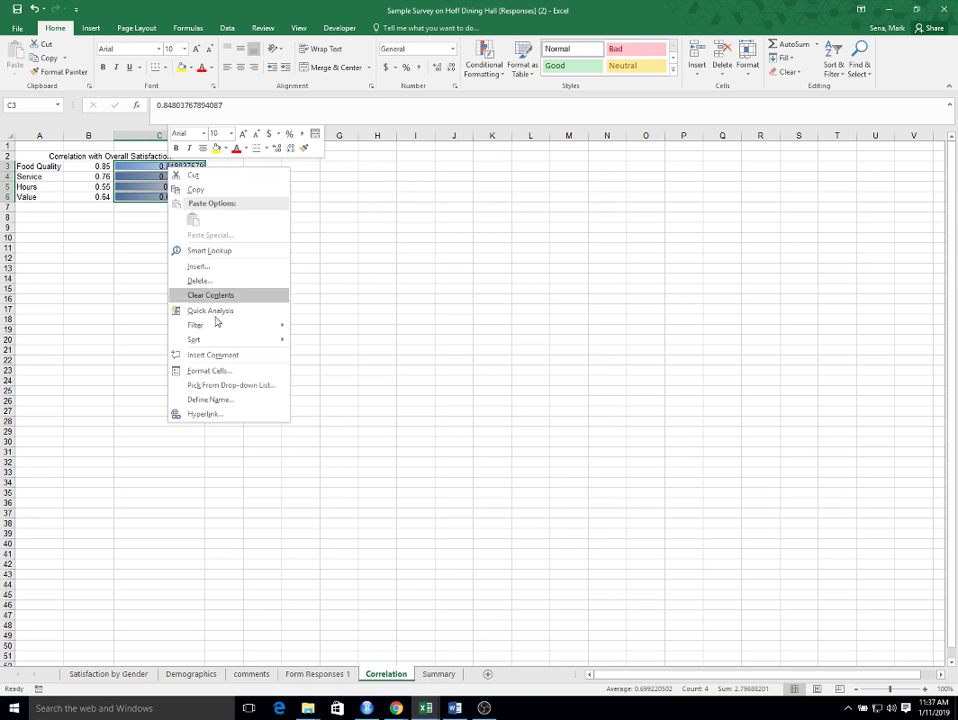
click(485, 78)
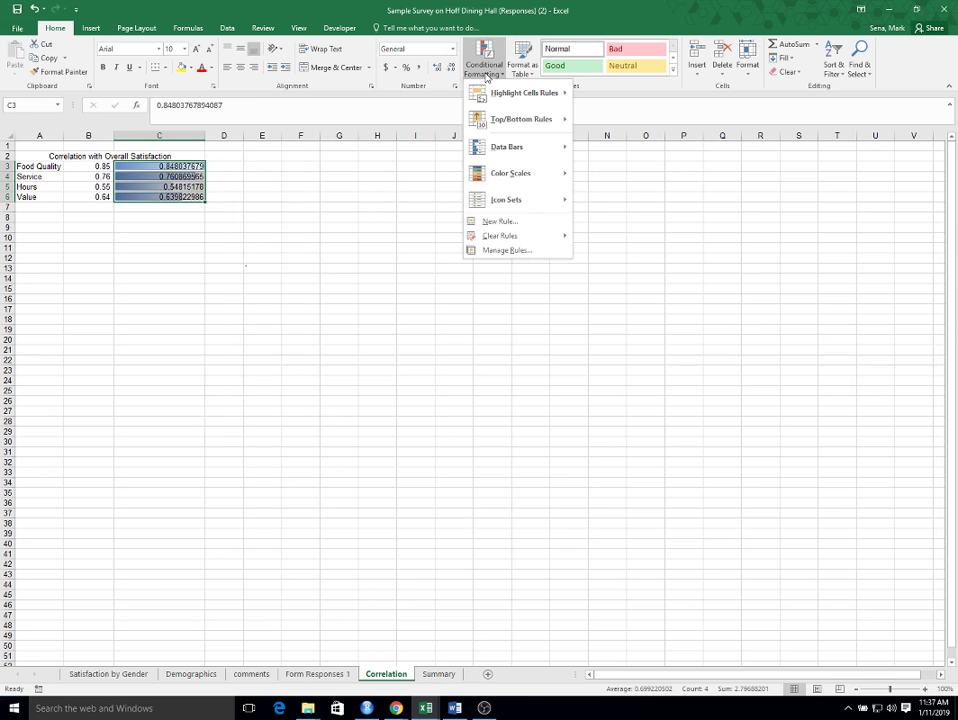
click(520, 252)
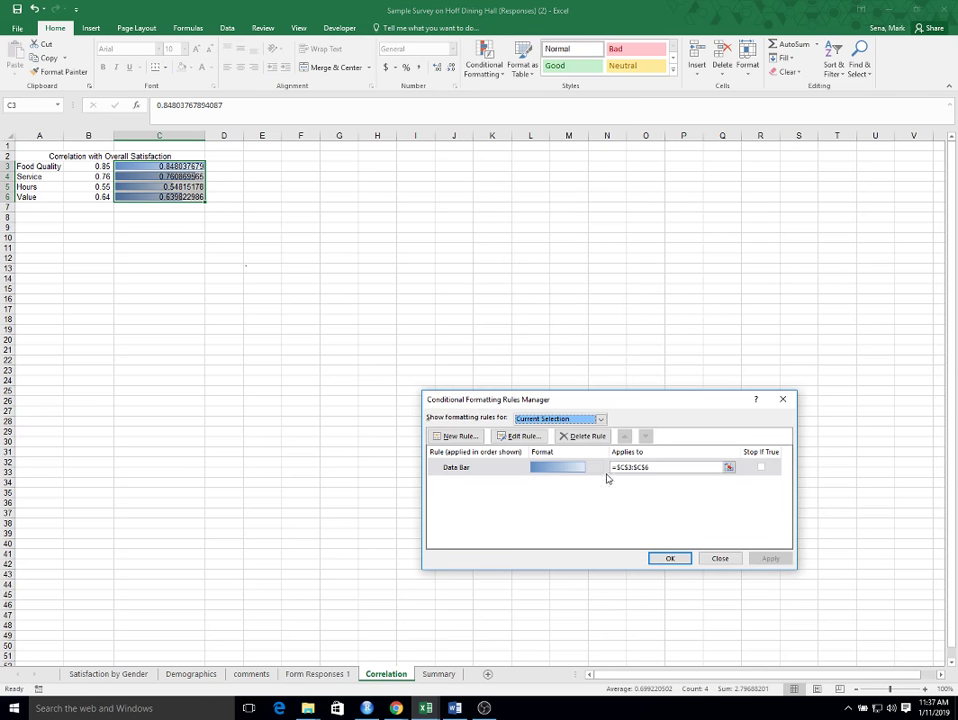
click(520, 436)
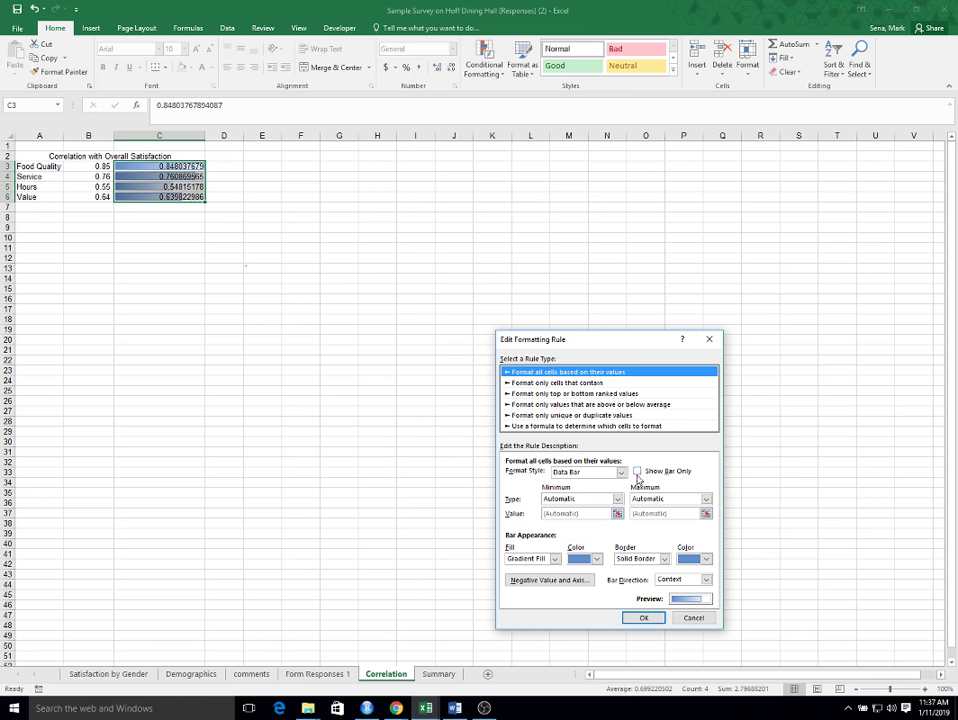
click(637, 472)
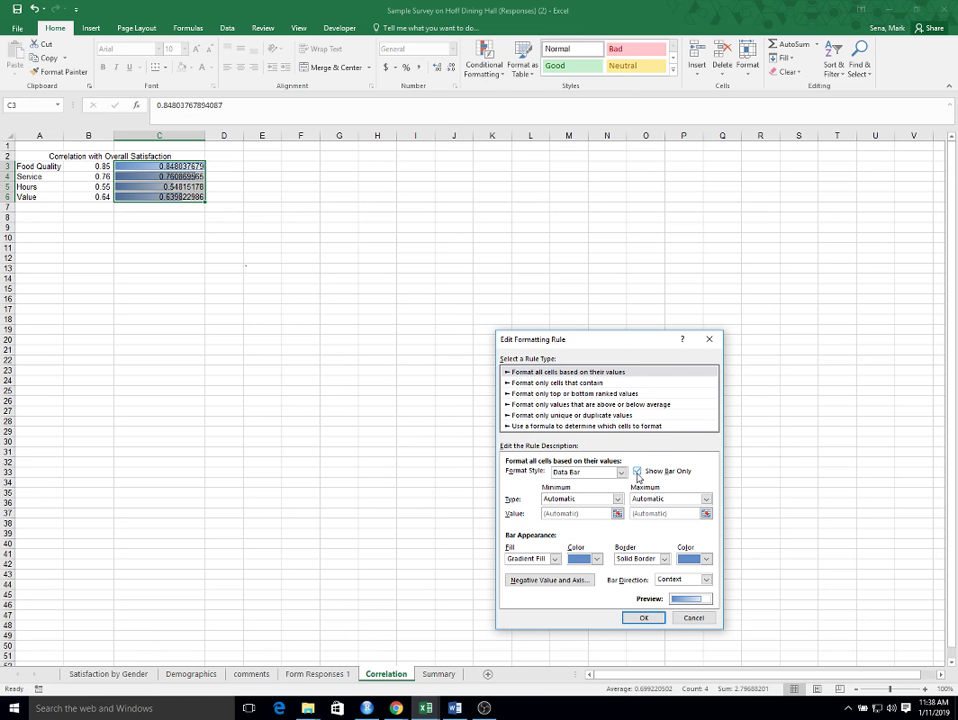
click(644, 618)
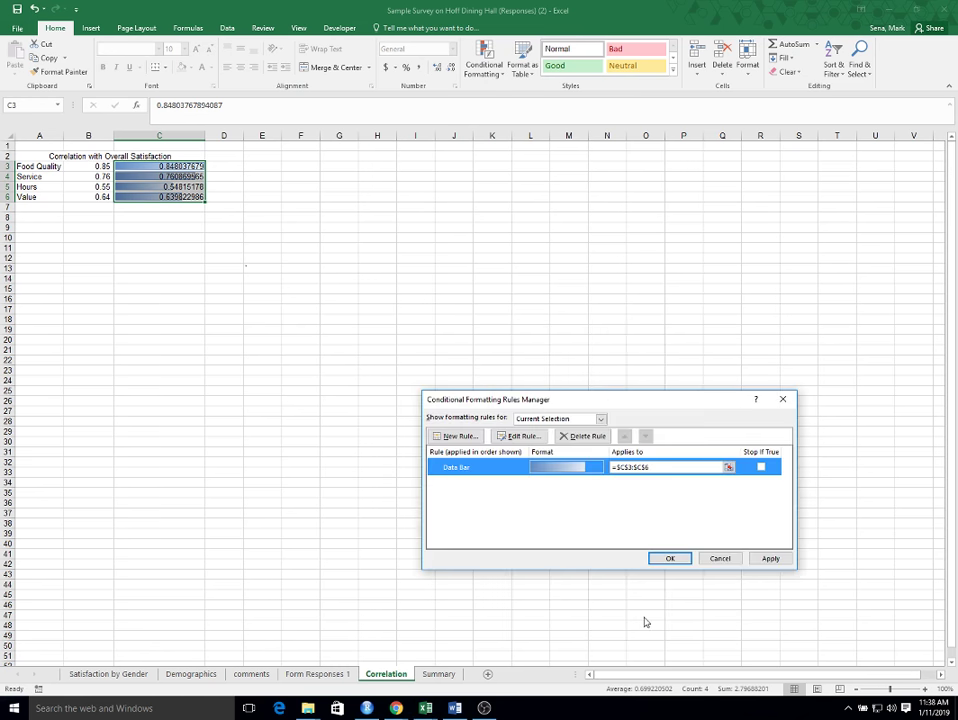
click(668, 560)
click(263, 247)
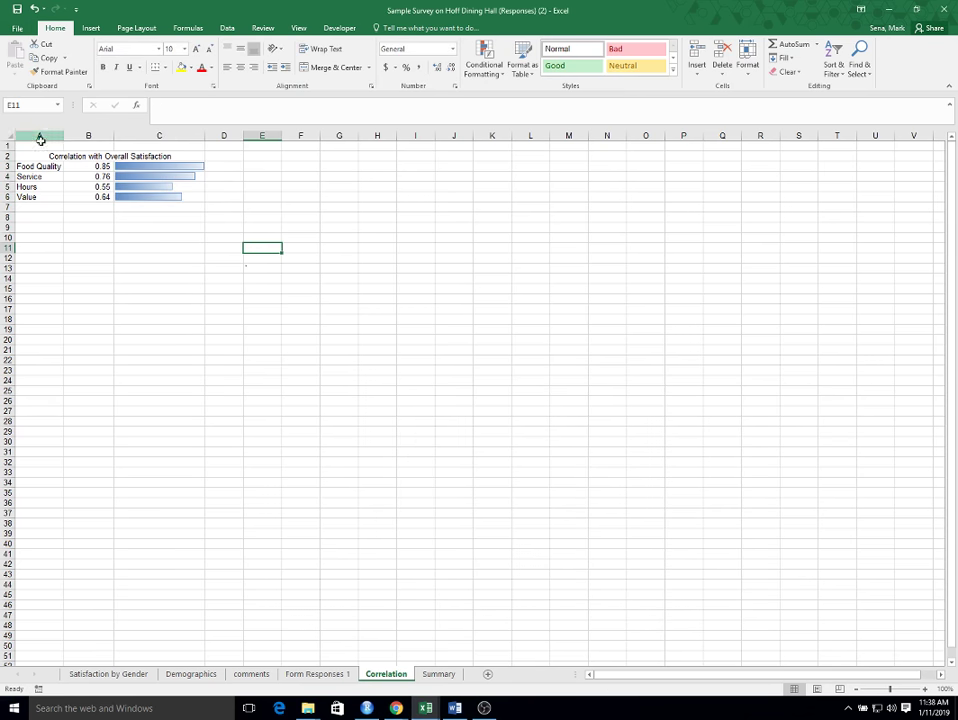
- Add a thick outside border around the correlation table in A2:C6
drag(27, 153, 154, 197)
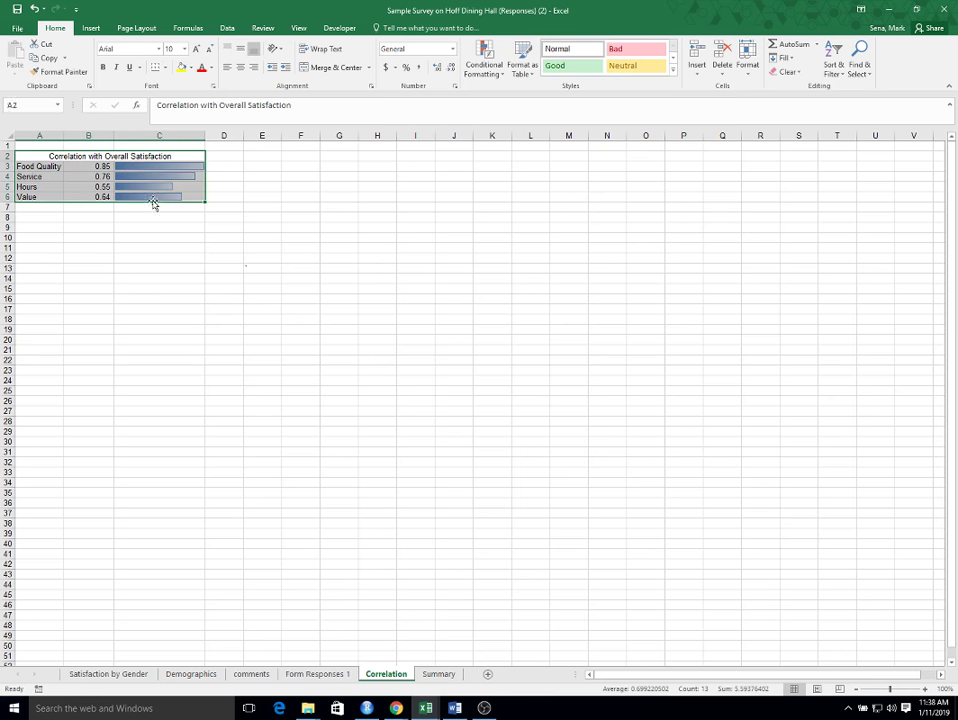
click(165, 71)
click(192, 198)
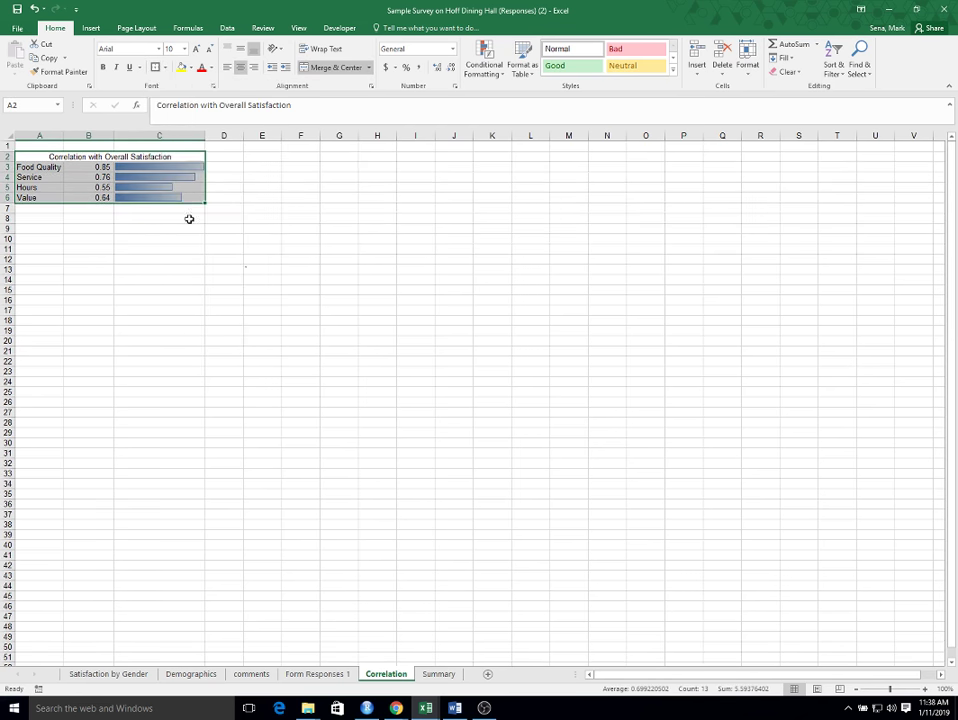
click(188, 237)
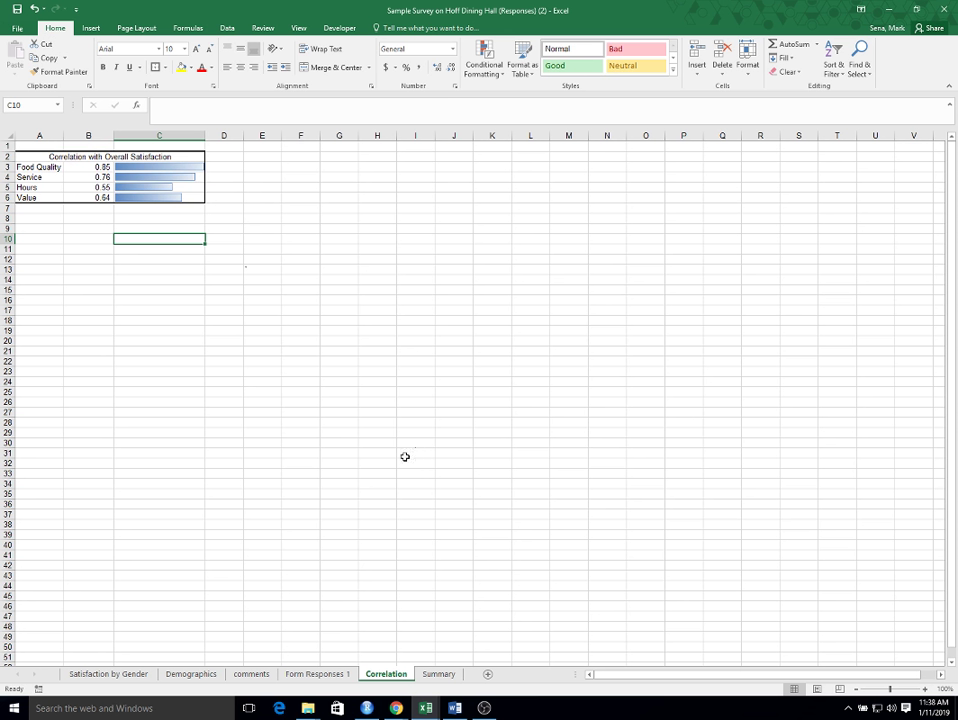
- Widen column C of the correlation table to lengthen the data bars
click(182, 191)
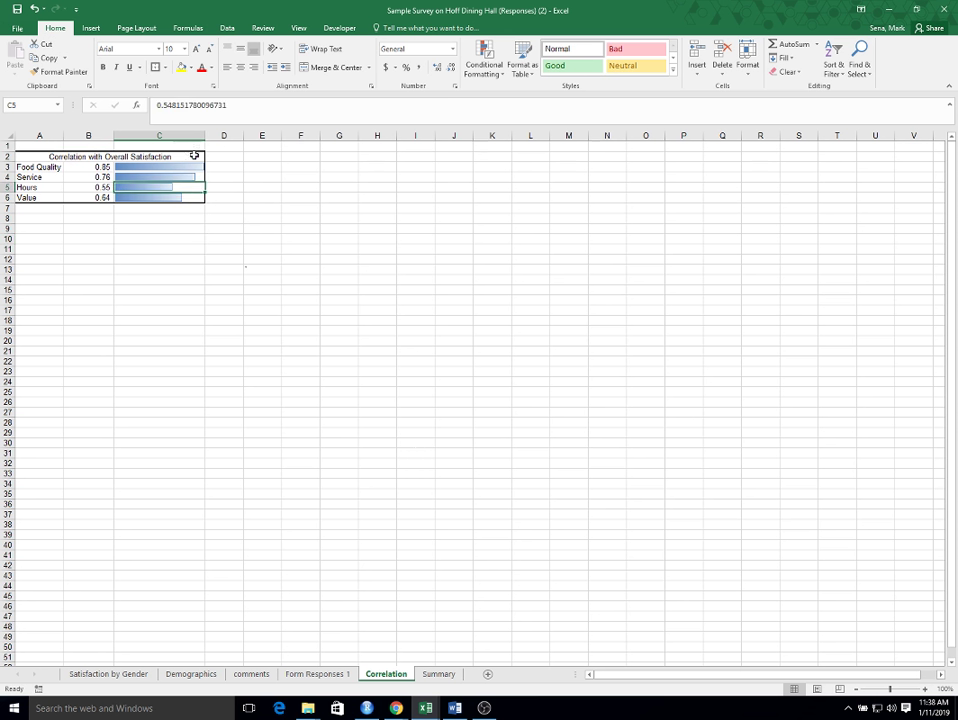
drag(241, 136, 243, 136)
click(160, 318)
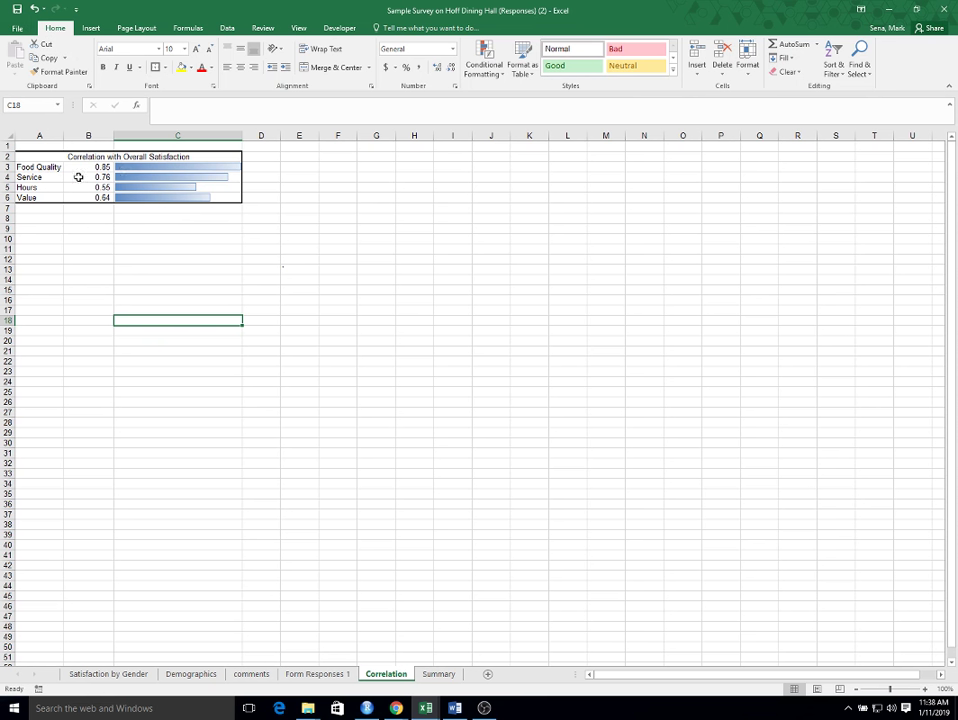
click(190, 299)
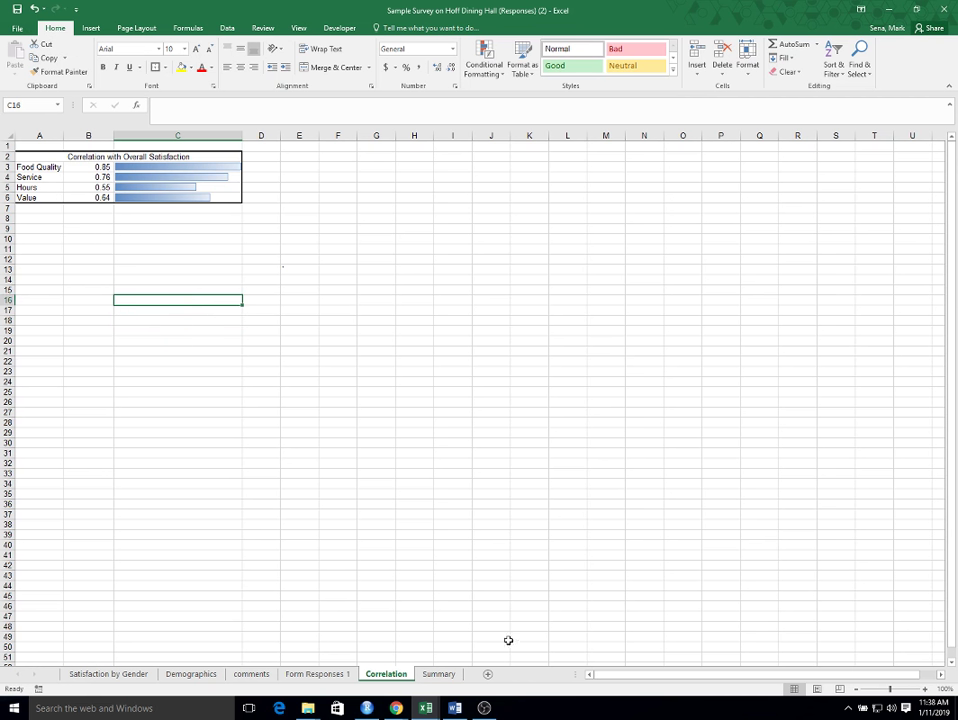
- View the Summary sheet's averages chart and the Demographics sheet's gender PivotTable with its field list
click(435, 678)
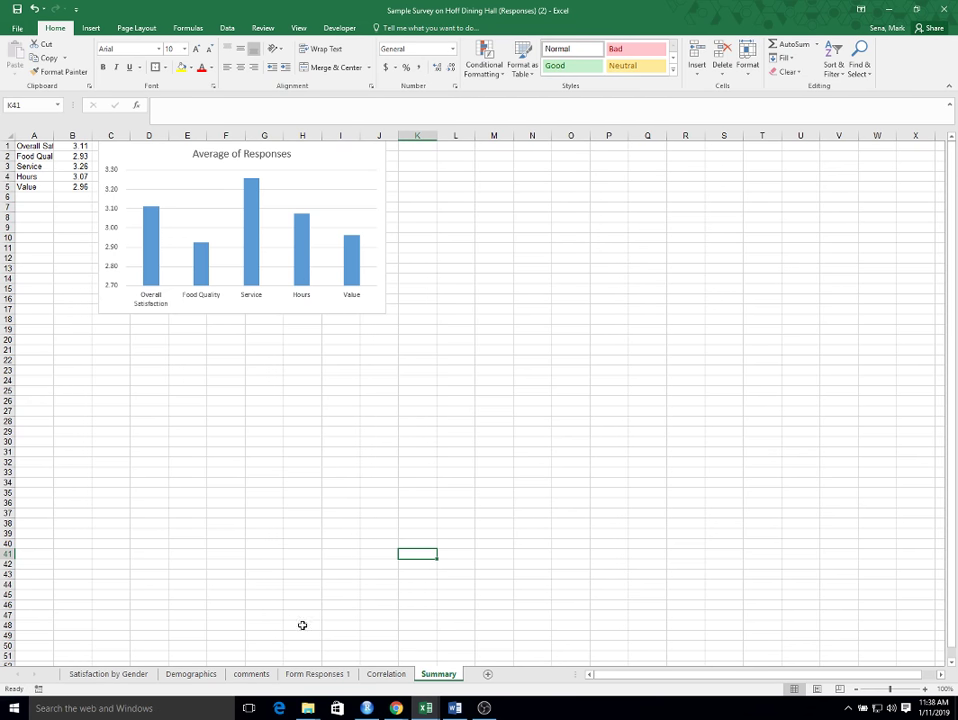
click(192, 674)
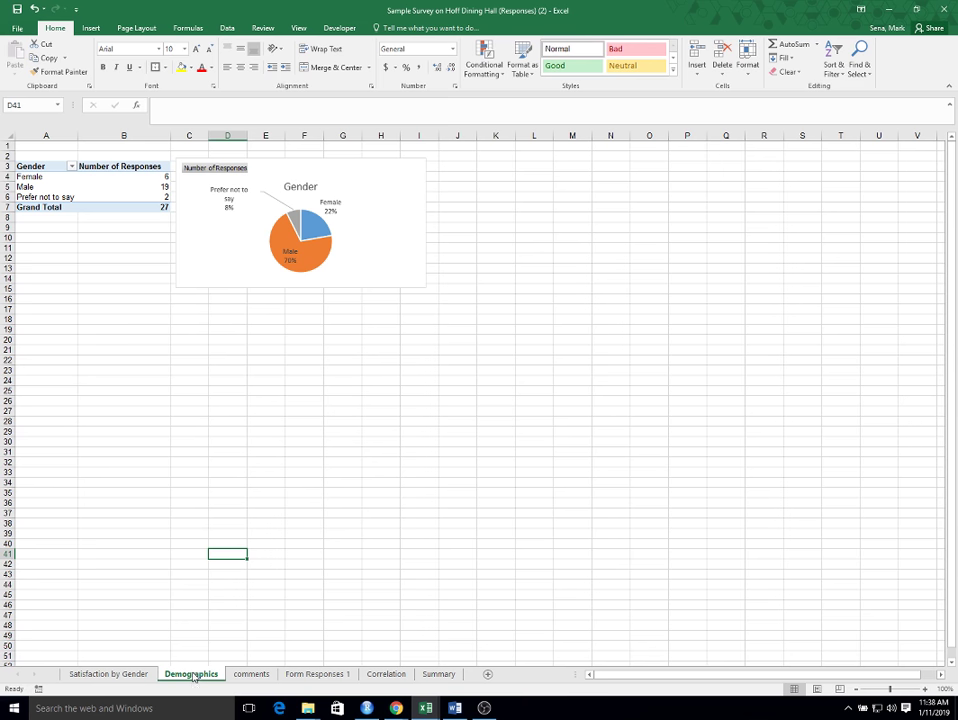
click(57, 182)
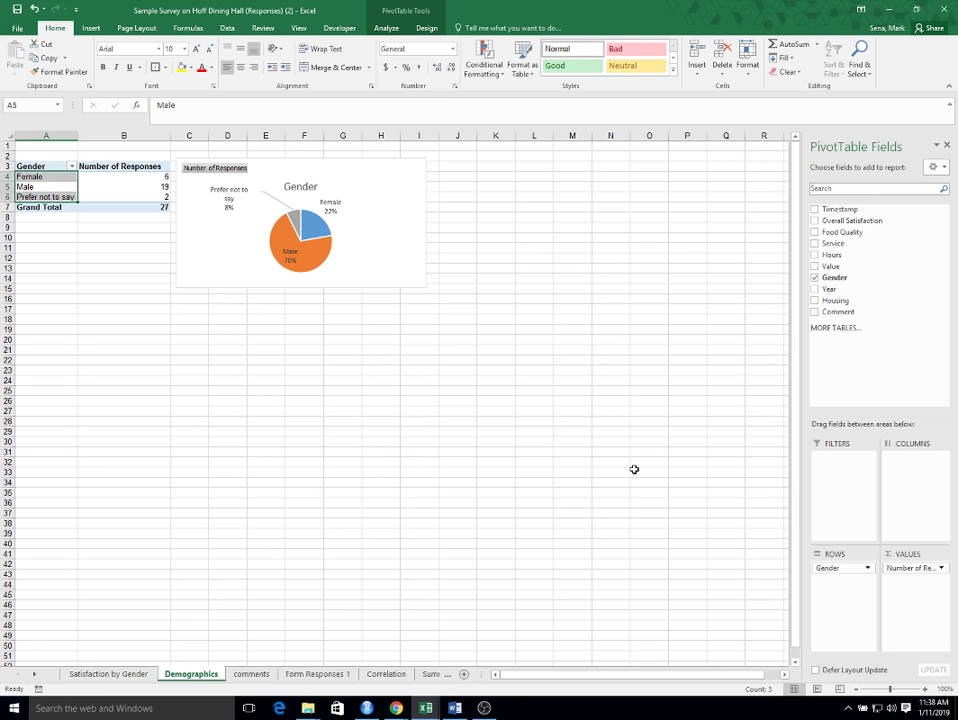